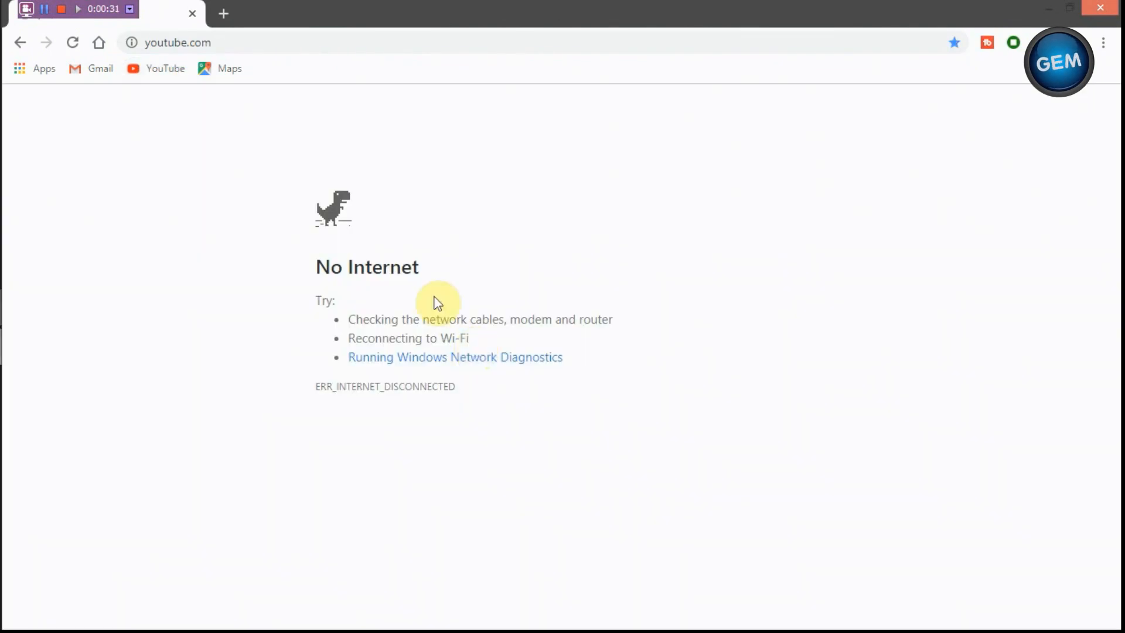
Play a round of the offline dinosaur game on the No Internet page, jumping over cacti, and restart it
click(353, 215)
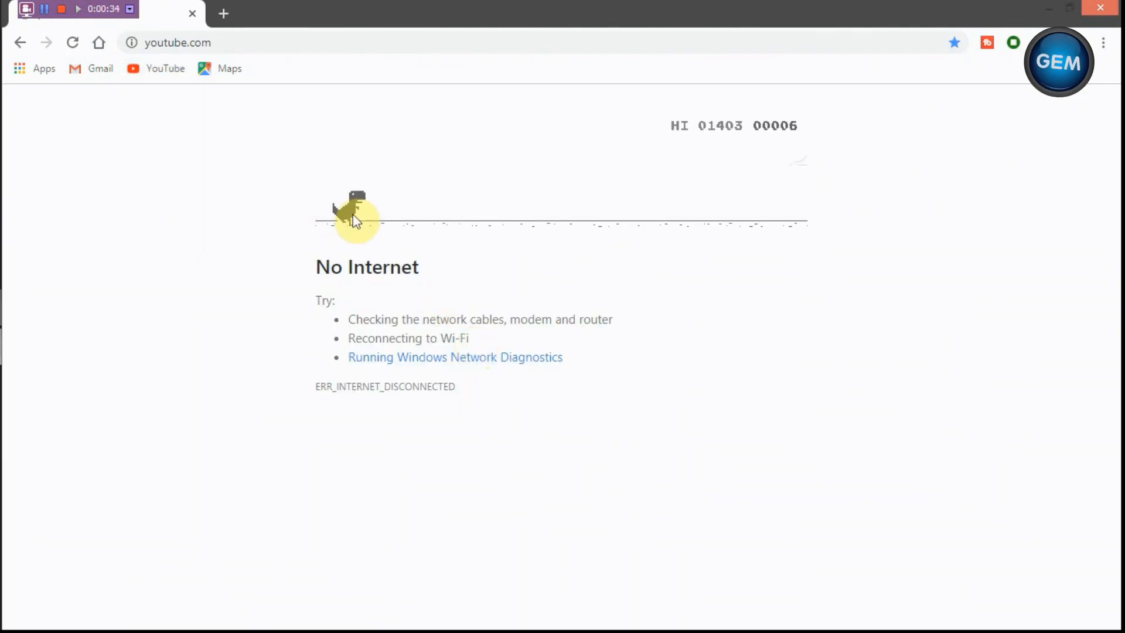
key(space)
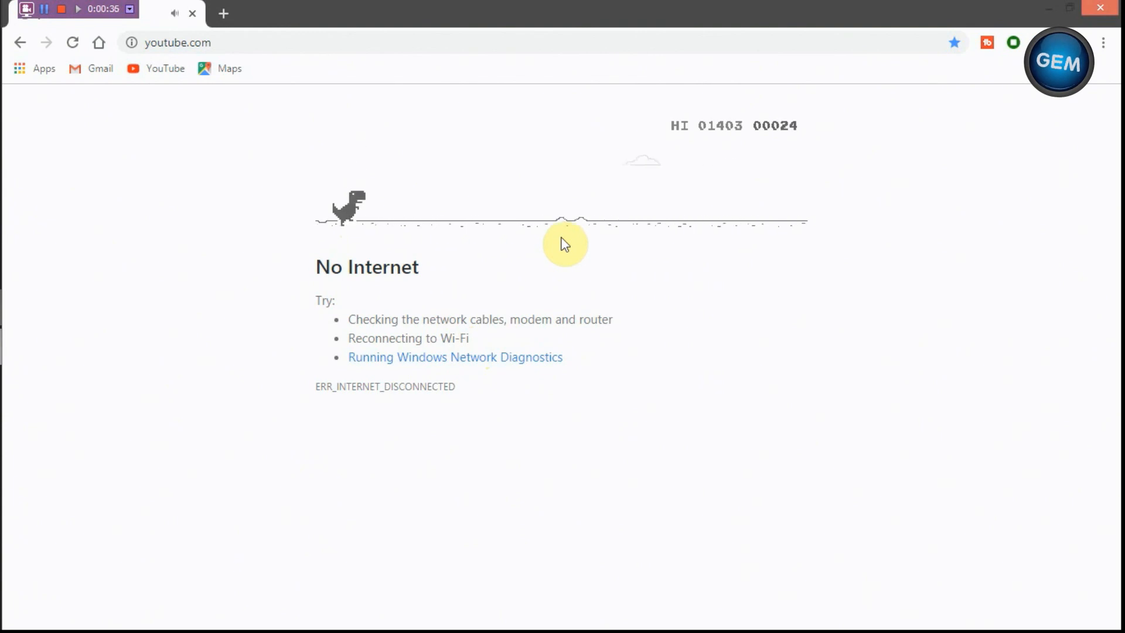
key(space)
key(space)
key(space)
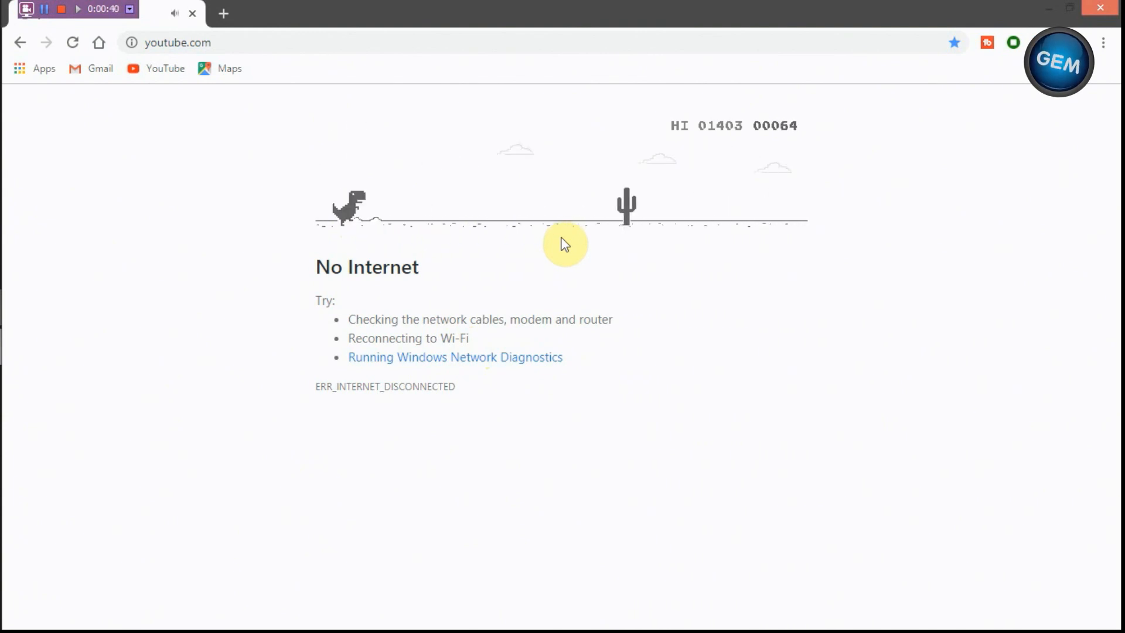
key(space)
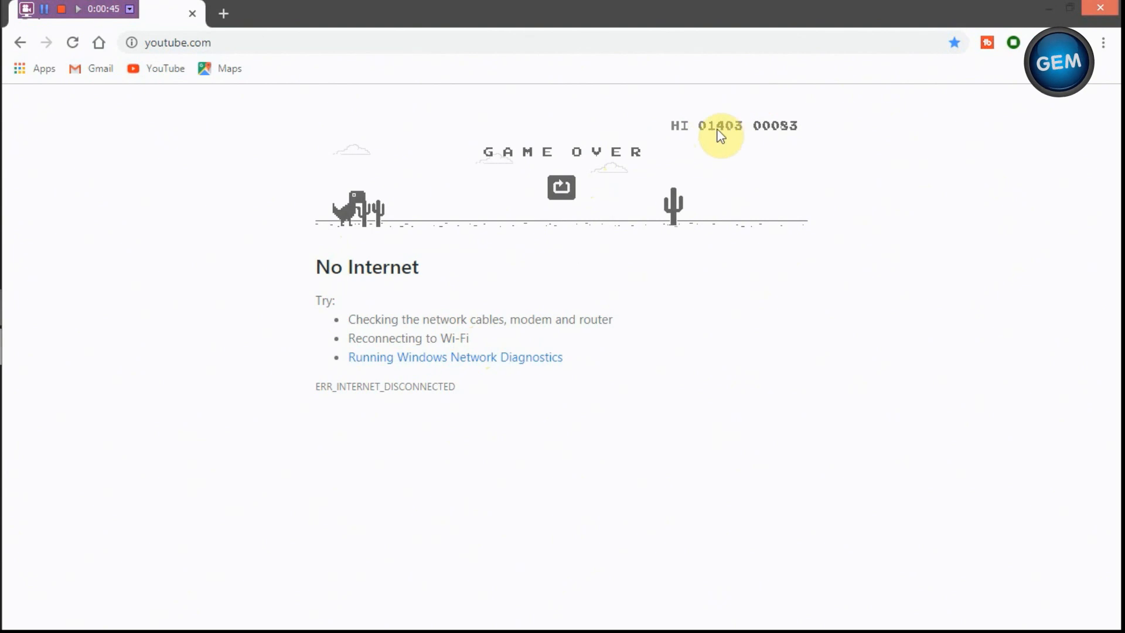
click(561, 187)
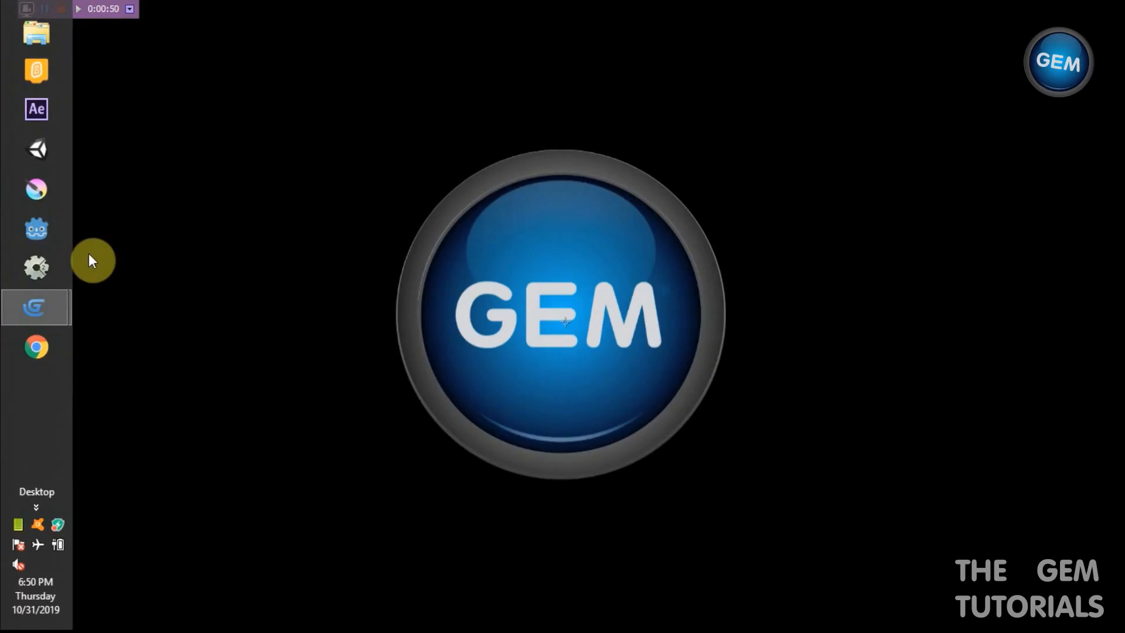
Switch to the dinosaur project in GDevelop, preview its scene, and maximize and restore the preview window
mouse_move(29, 311)
click(122, 308)
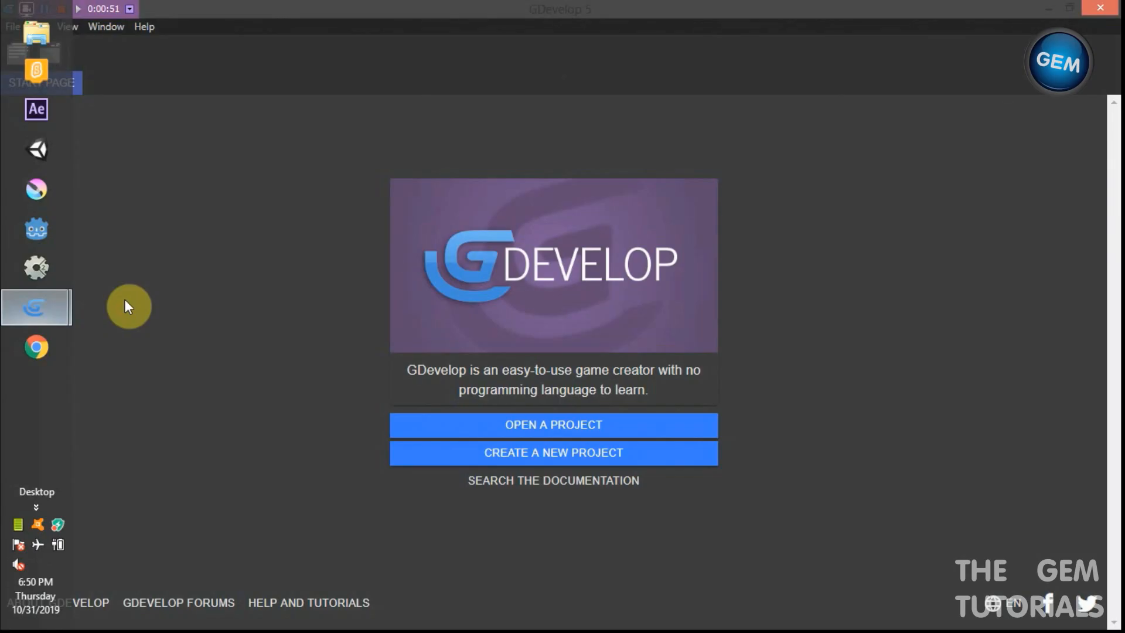
click(218, 250)
click(733, 53)
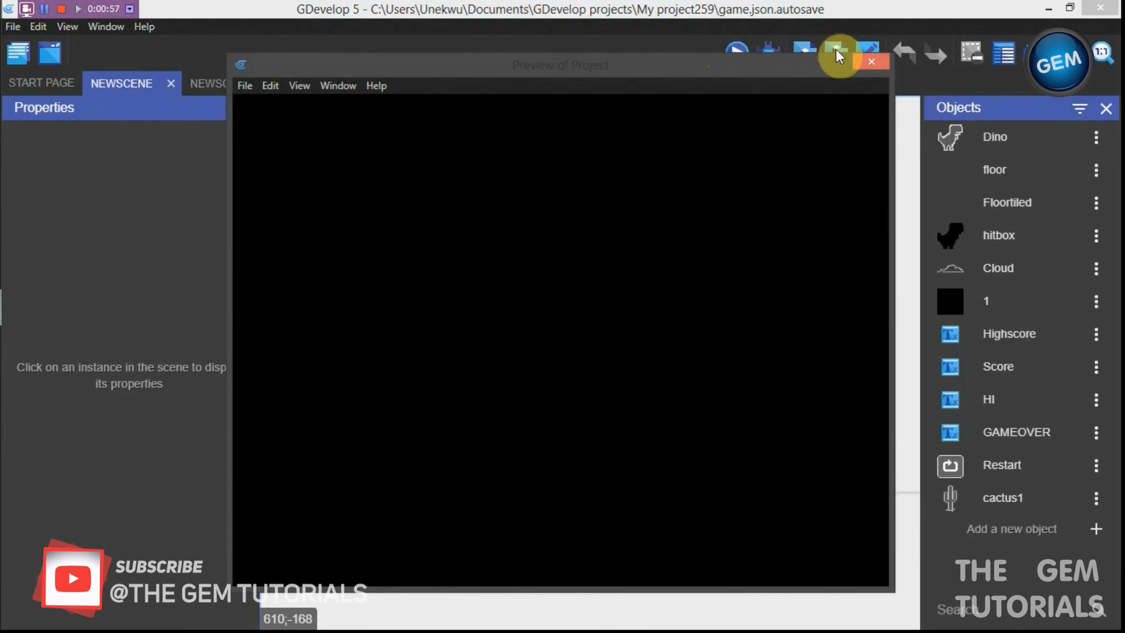
click(843, 63)
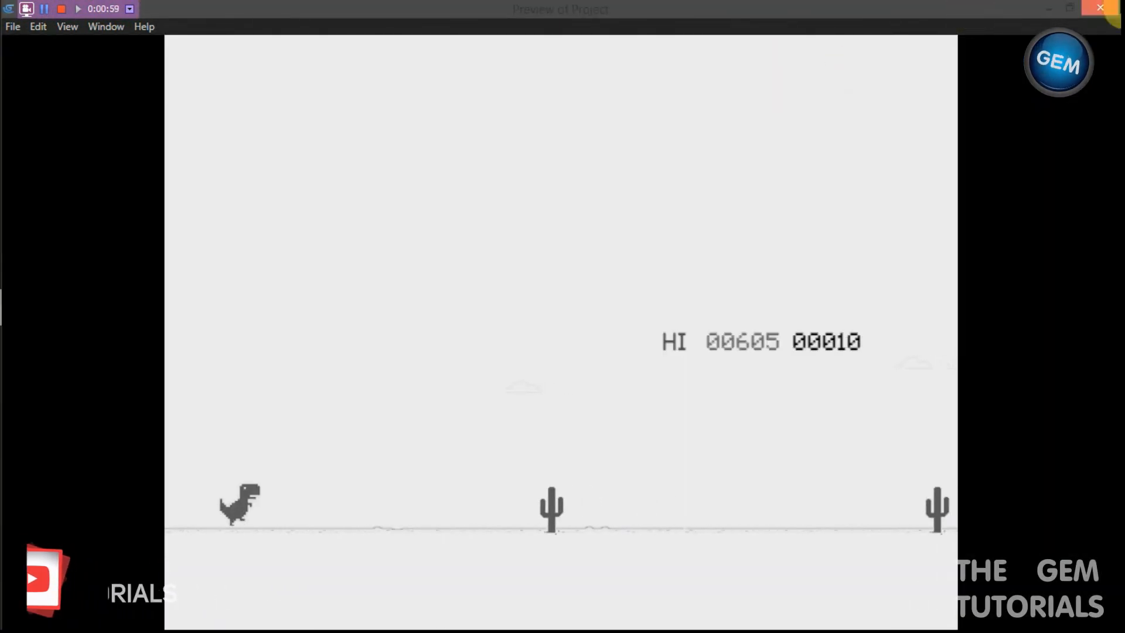
click(1071, 7)
key(space)
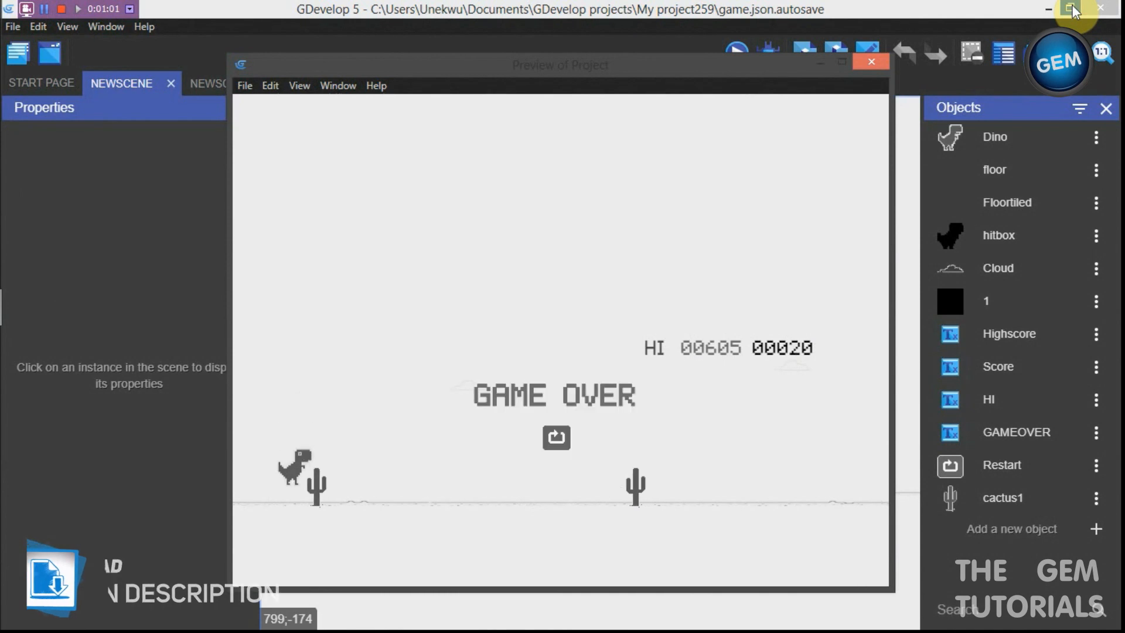
Replay the previewed dinosaur game, jumping over the cacti, and close the preview and the finished project's window
click(556, 437)
key(space)
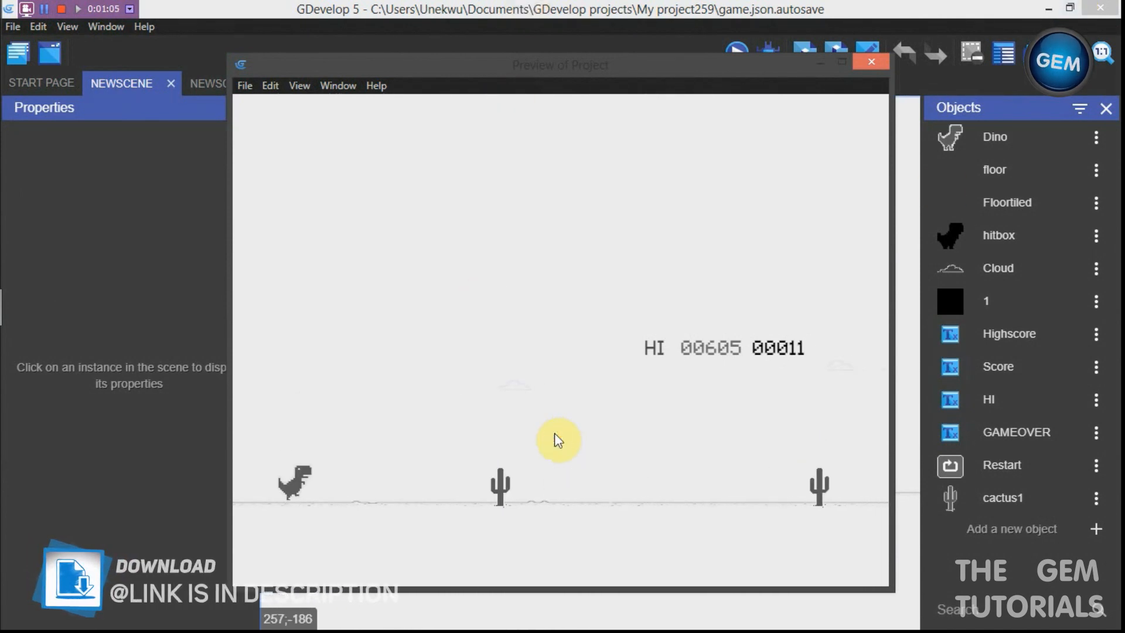
key(space)
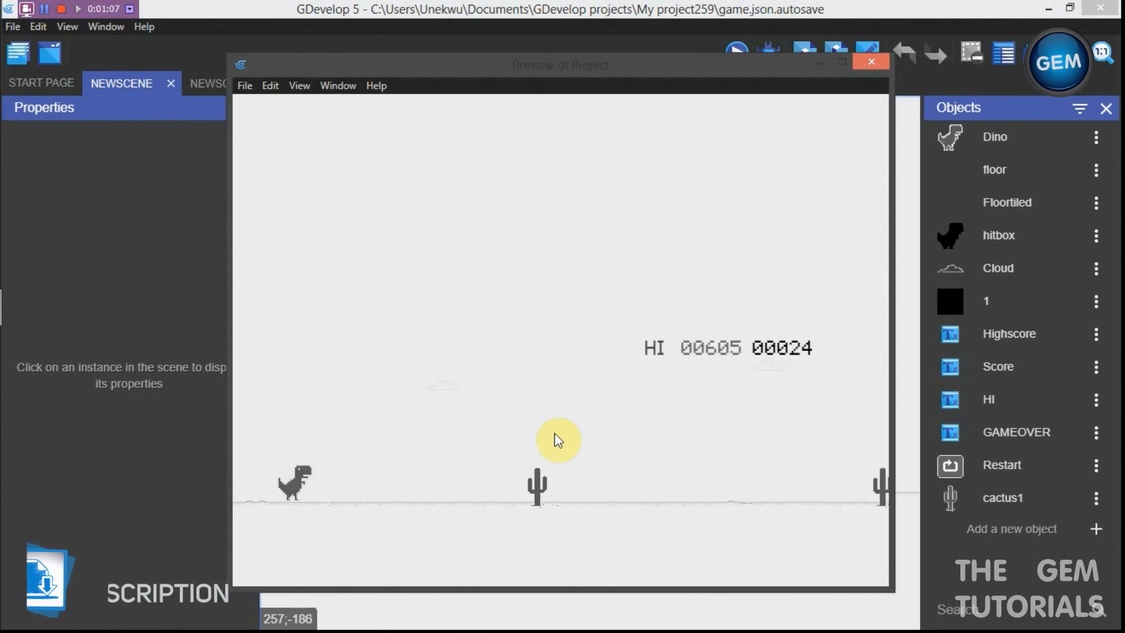
key(space)
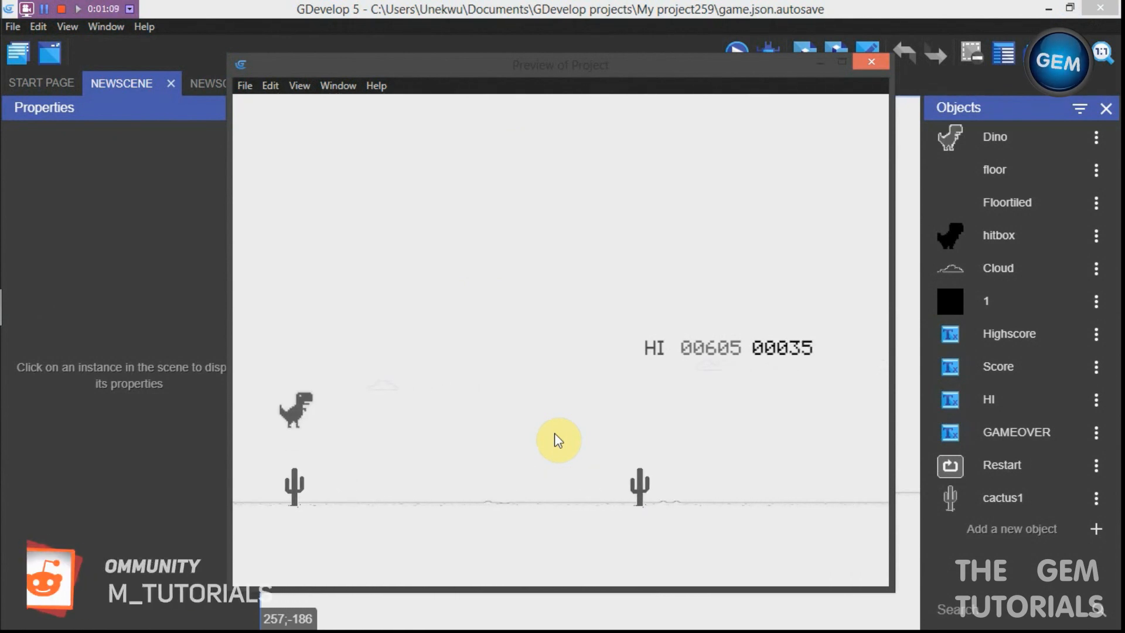
key(space)
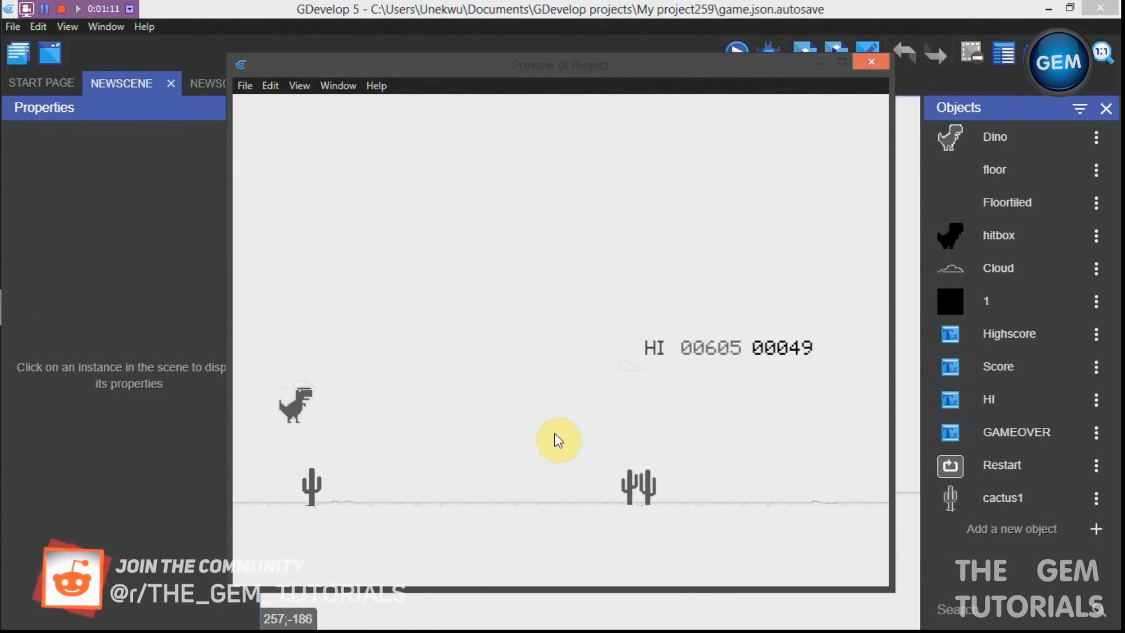
click(557, 439)
key(space)
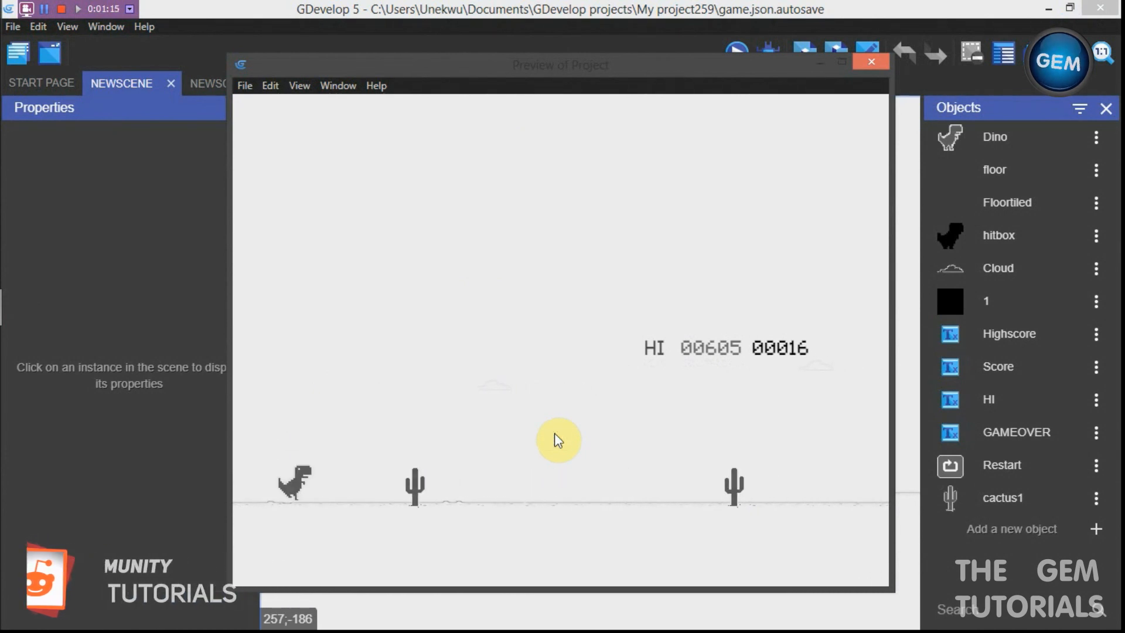
key(space)
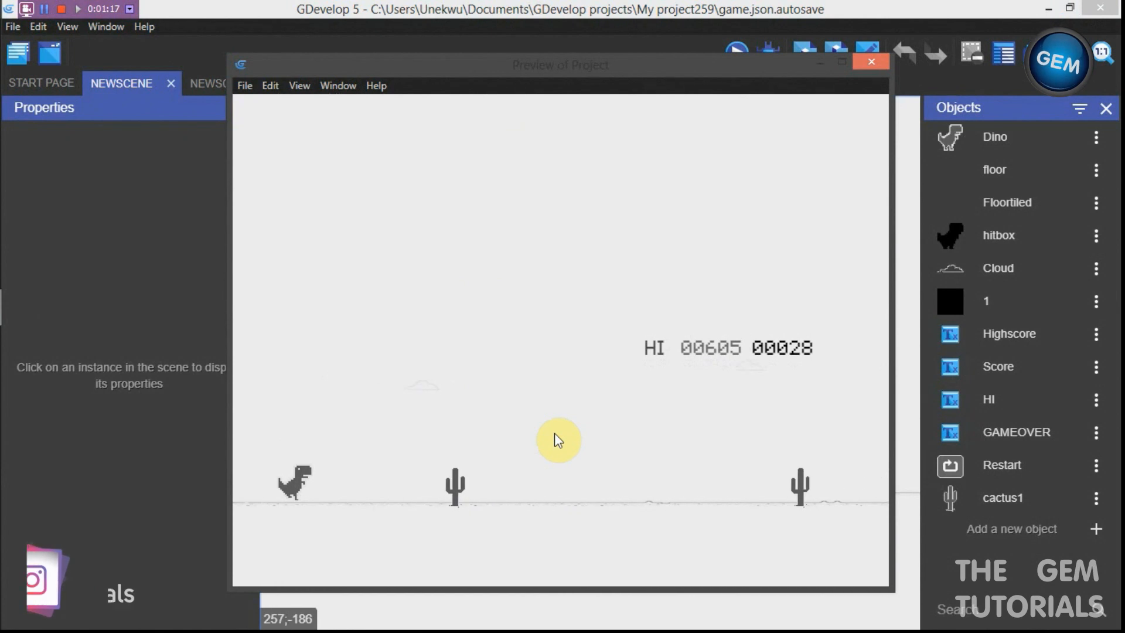
key(space)
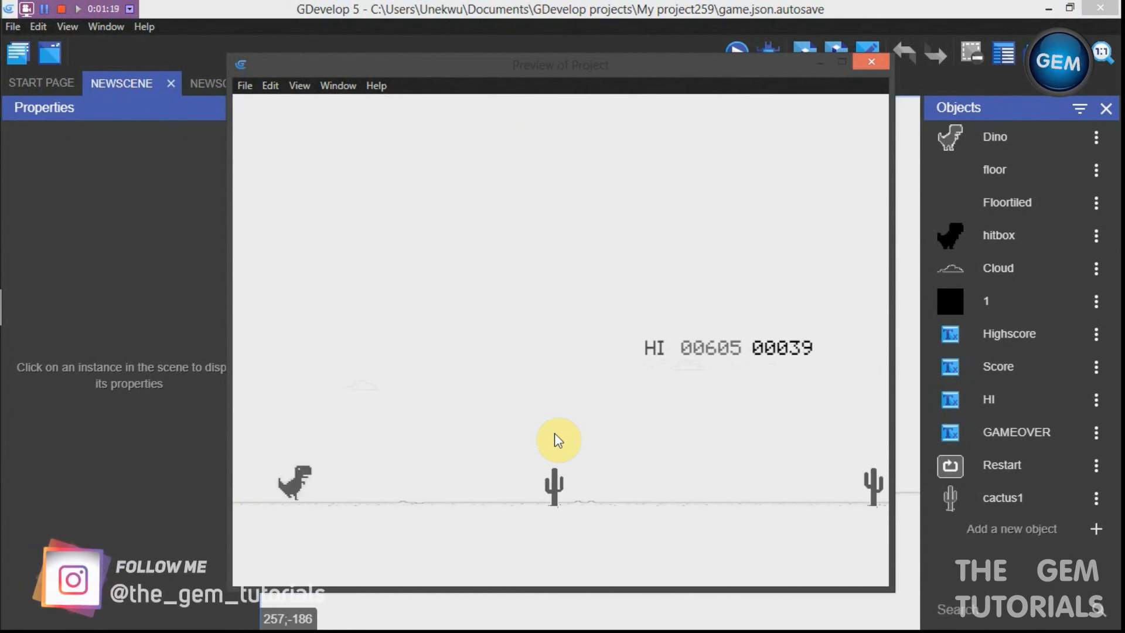
key(space)
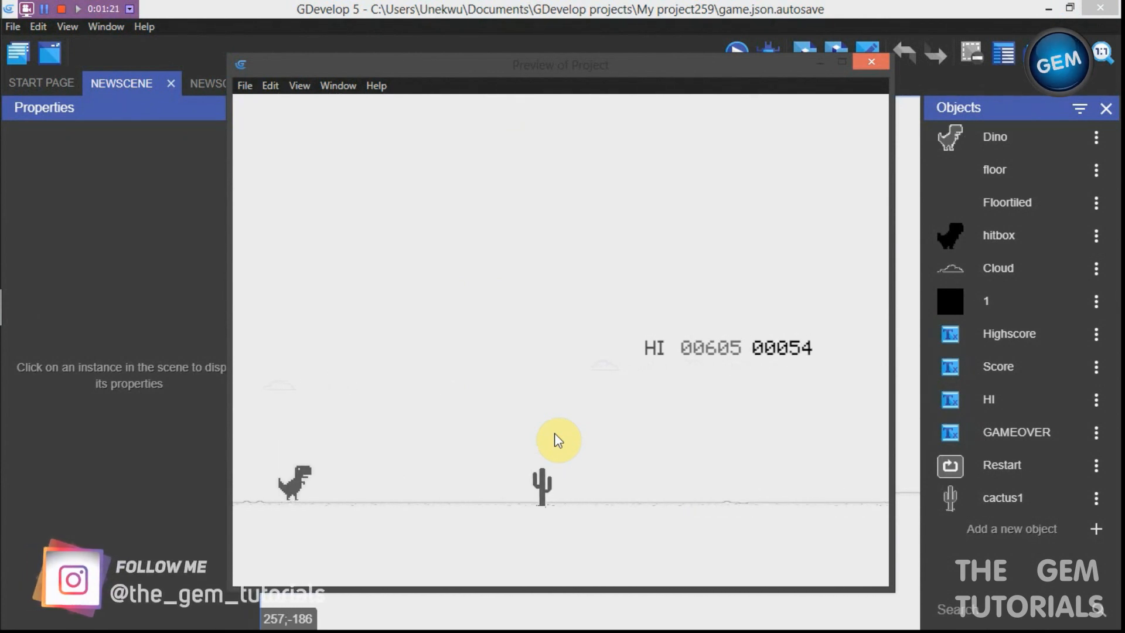
key(space)
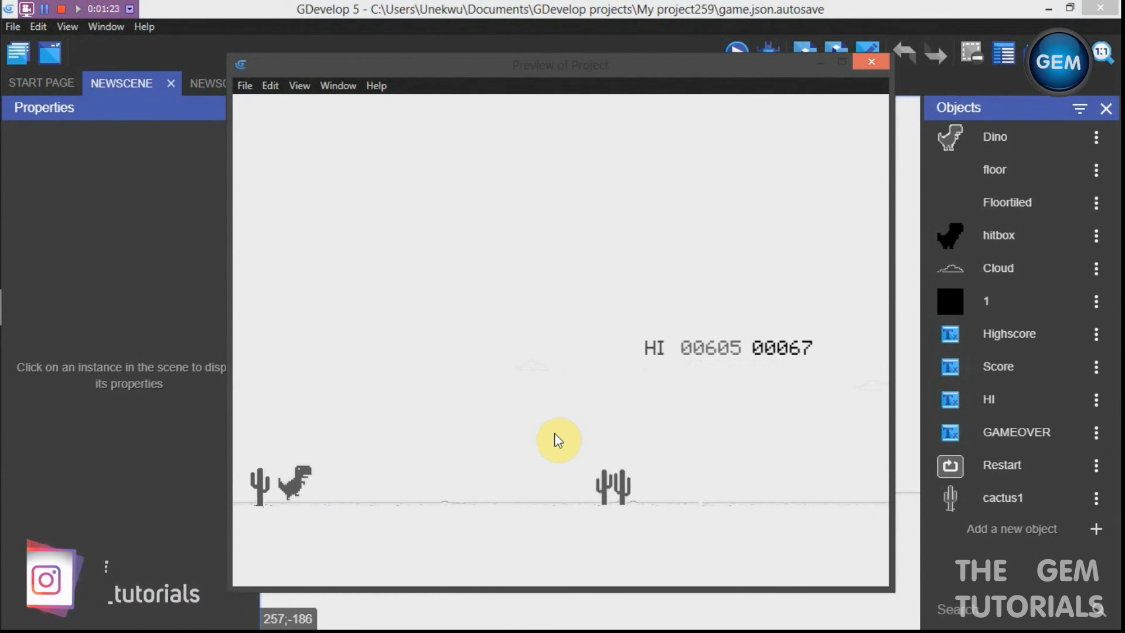
key(space)
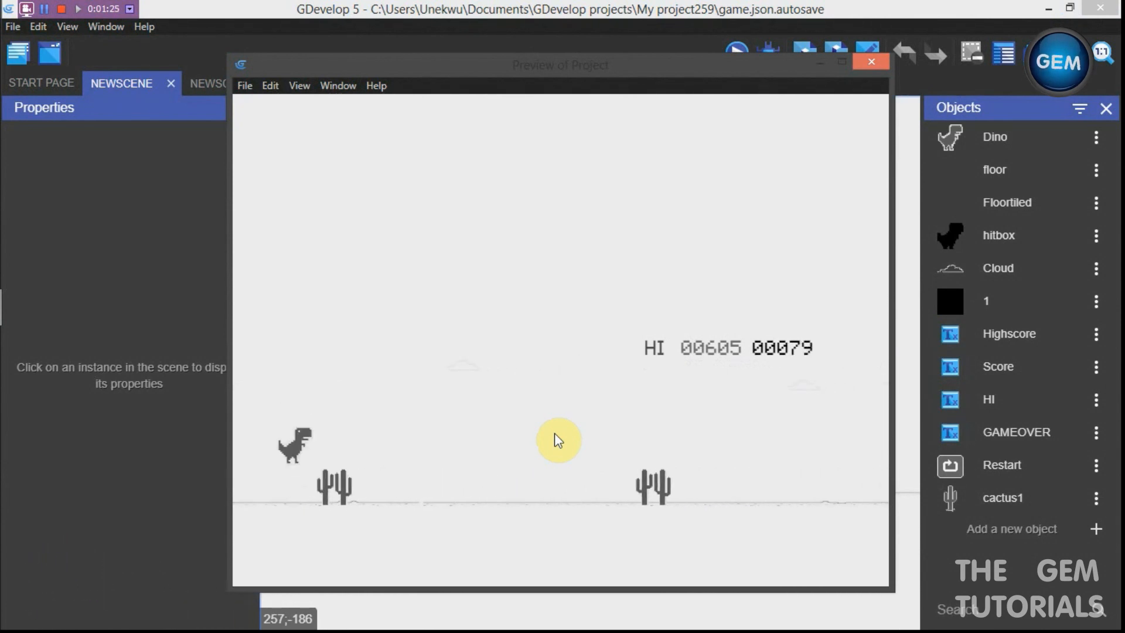
key(space)
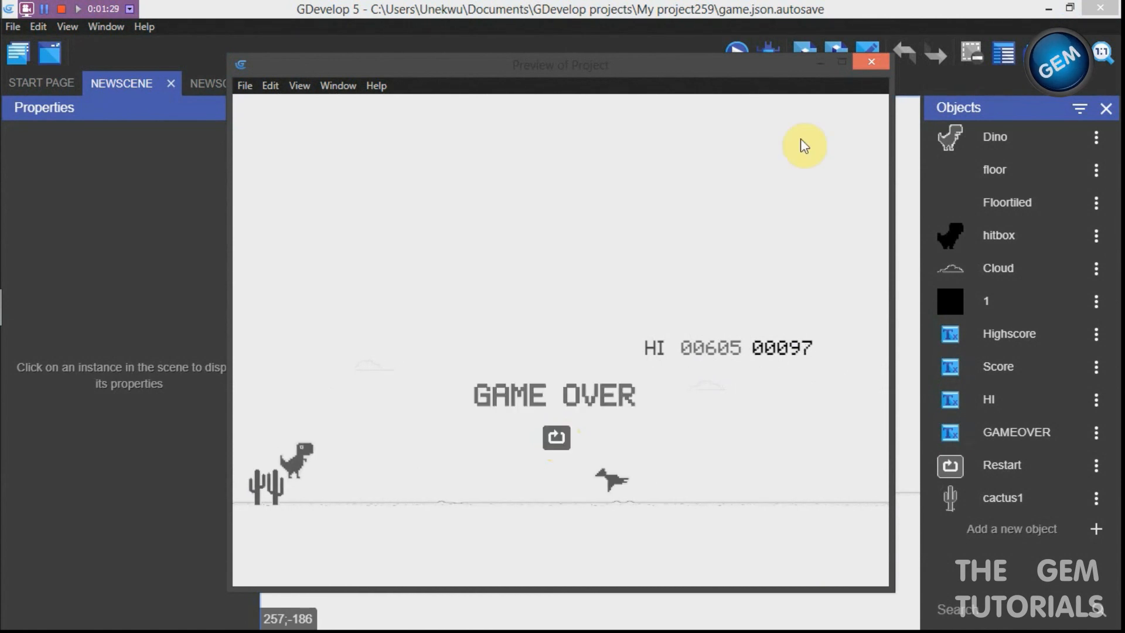
click(872, 61)
click(1053, 8)
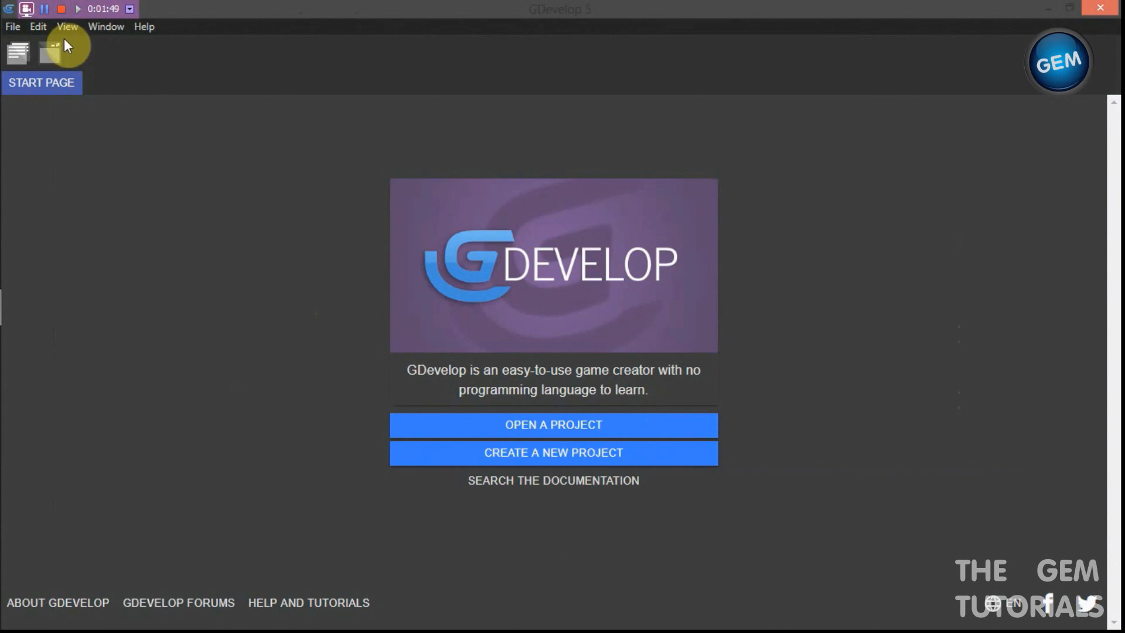
Review the theme and general options in the GDevelop preferences and close them
click(10, 29)
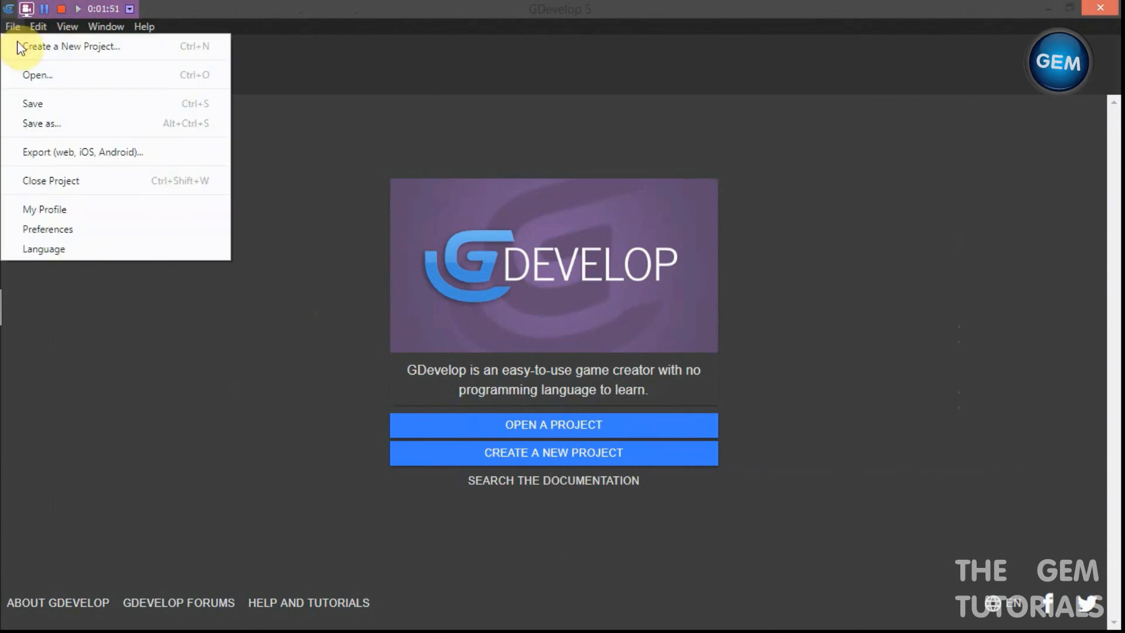
click(117, 235)
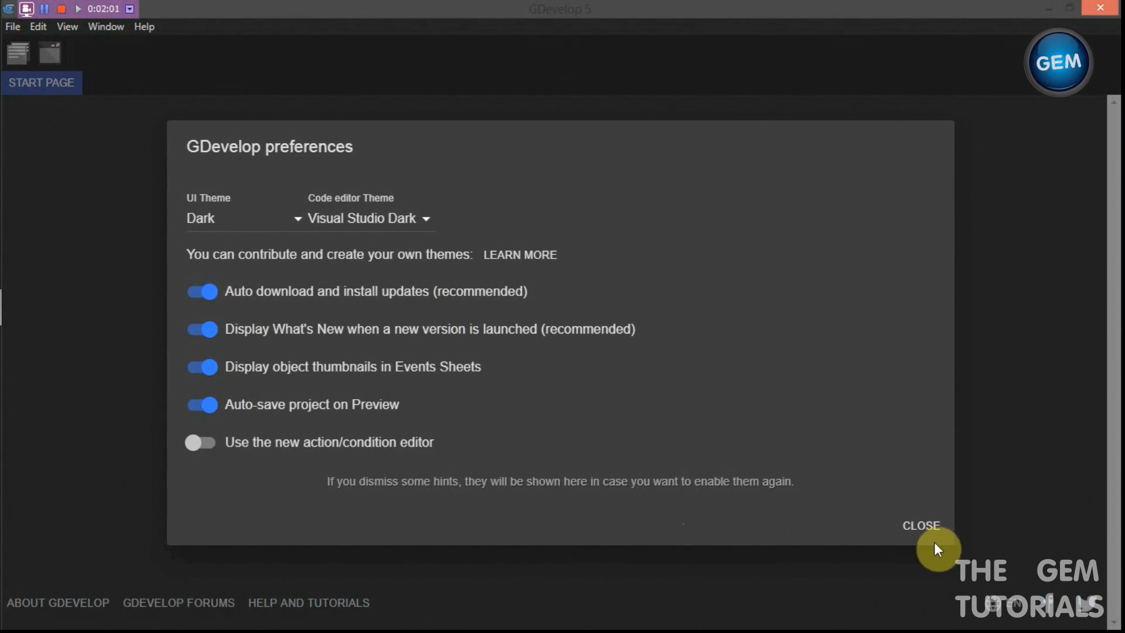
click(926, 525)
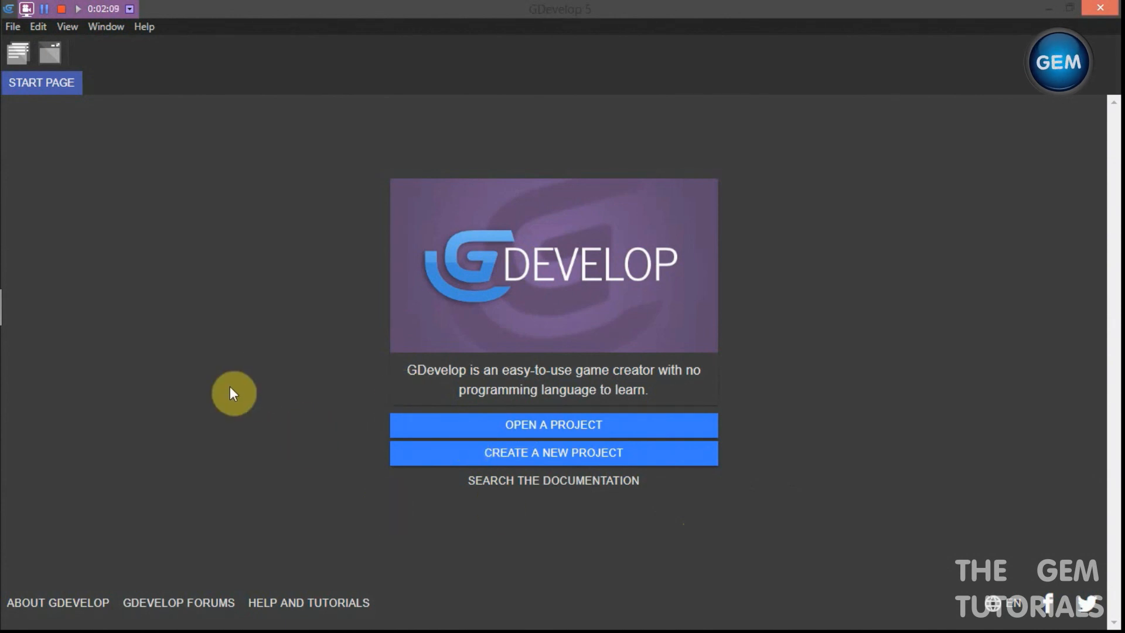
Switch to Chrome, load YouTube while offline, and start the dinosaur game on the error page
mouse_move(12, 378)
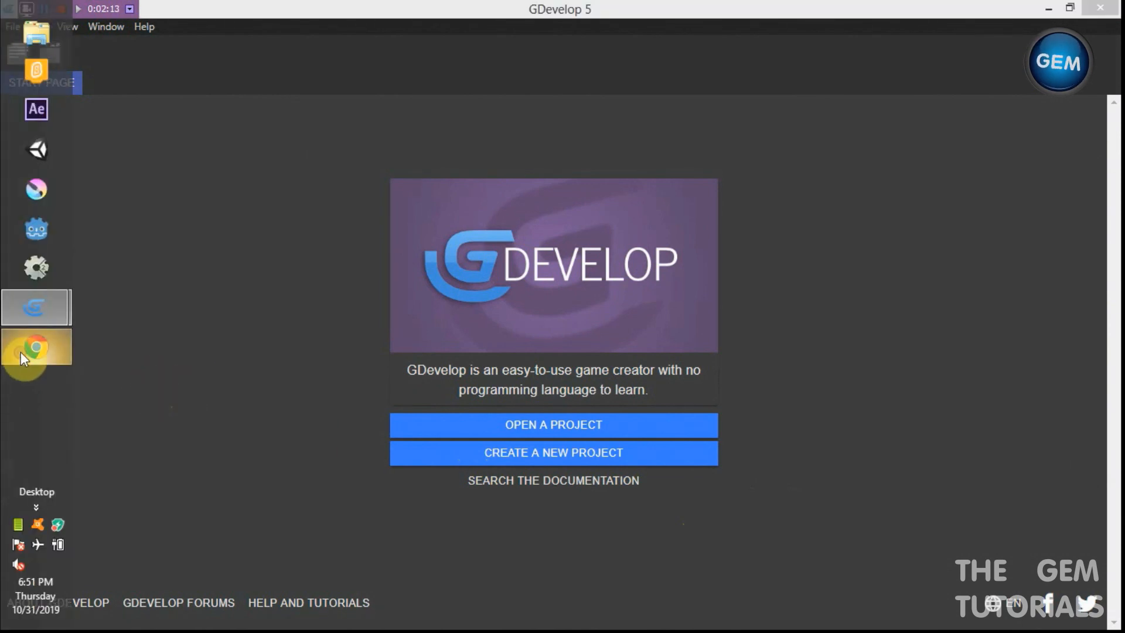
click(23, 355)
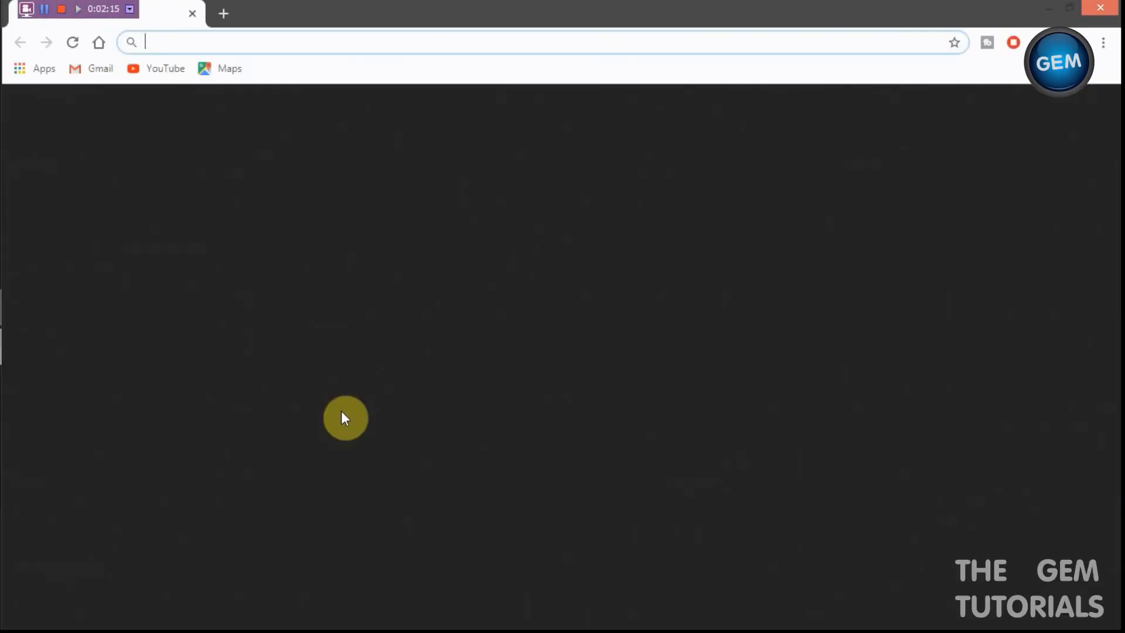
click(176, 75)
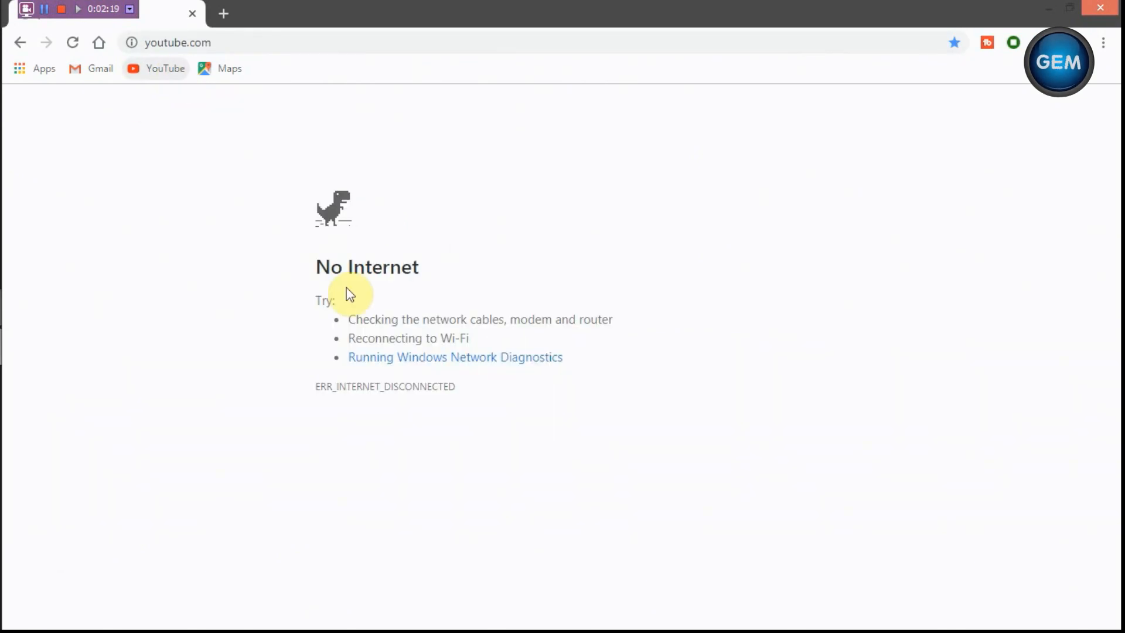
key(space)
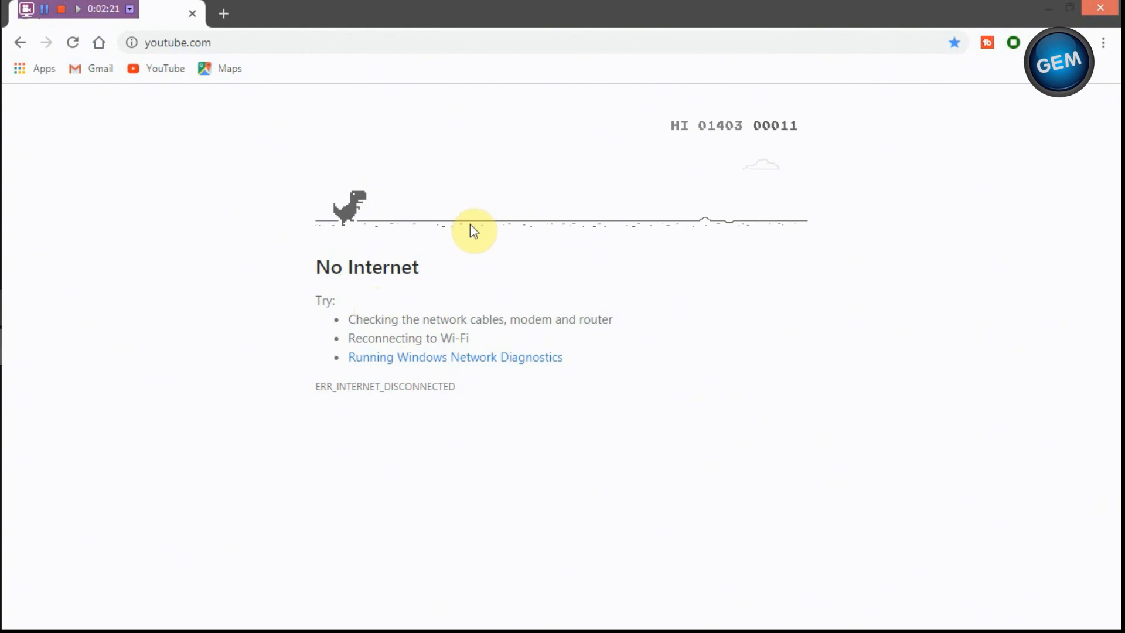
Inspect the offline page's code in the developer tools
right_click(434, 214)
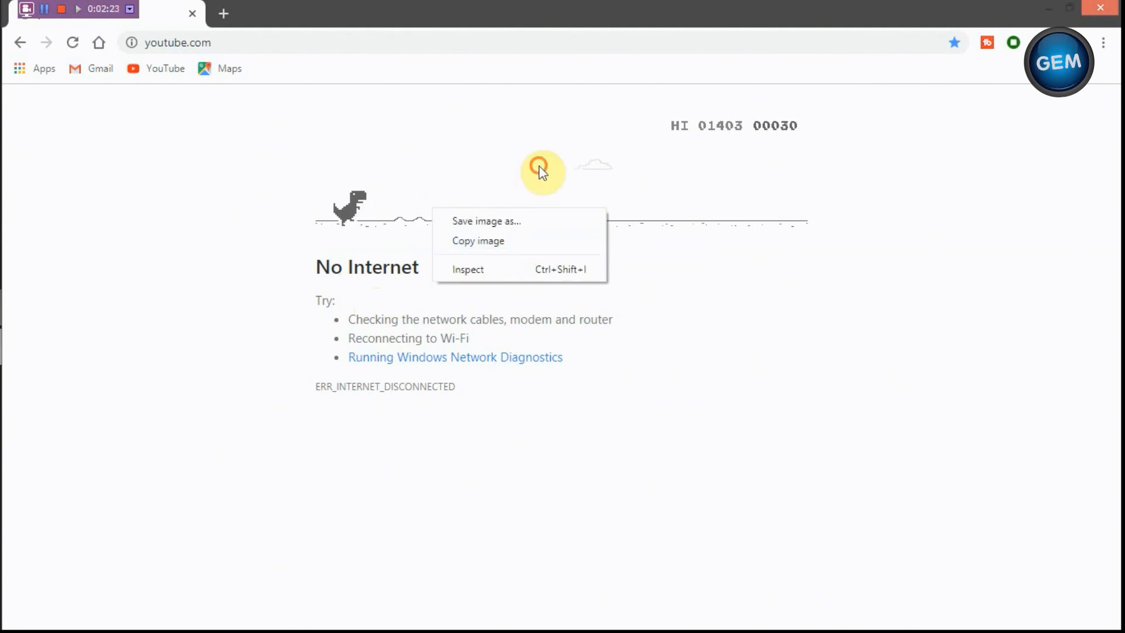
right_click(686, 374)
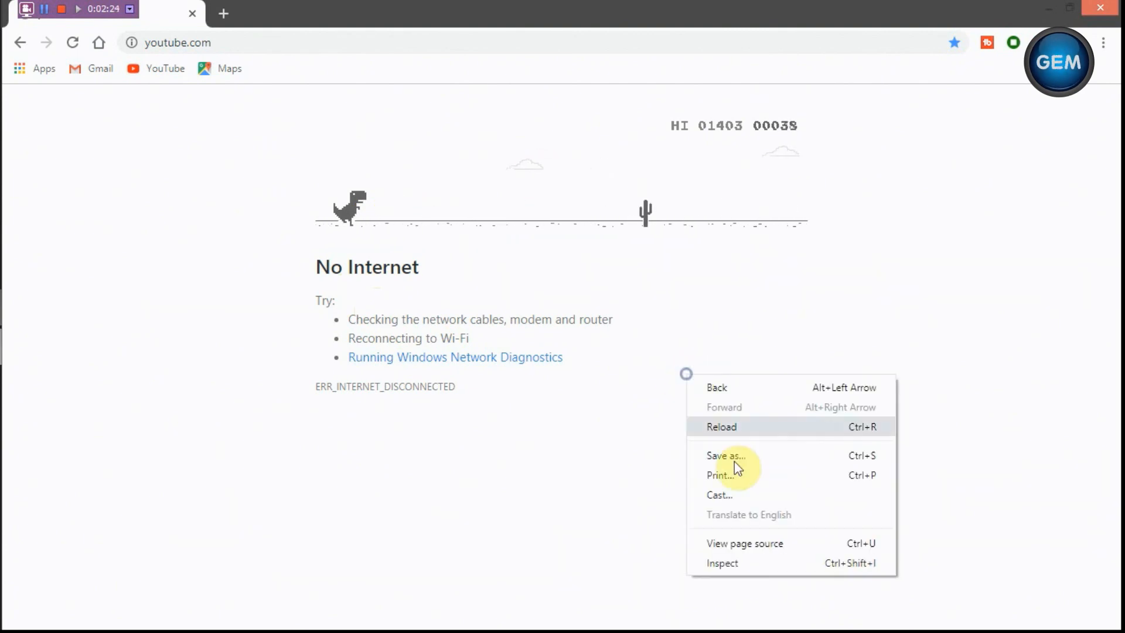
click(759, 570)
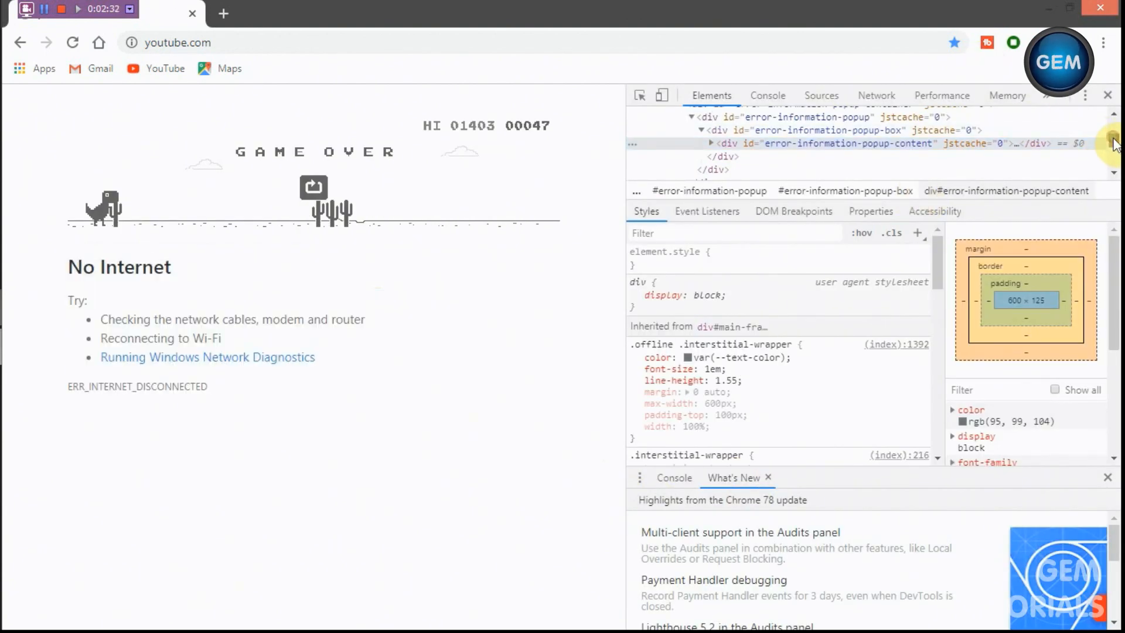
Enlarge the page's code view and expand the offline-resources div
drag(1114, 138, 1113, 139)
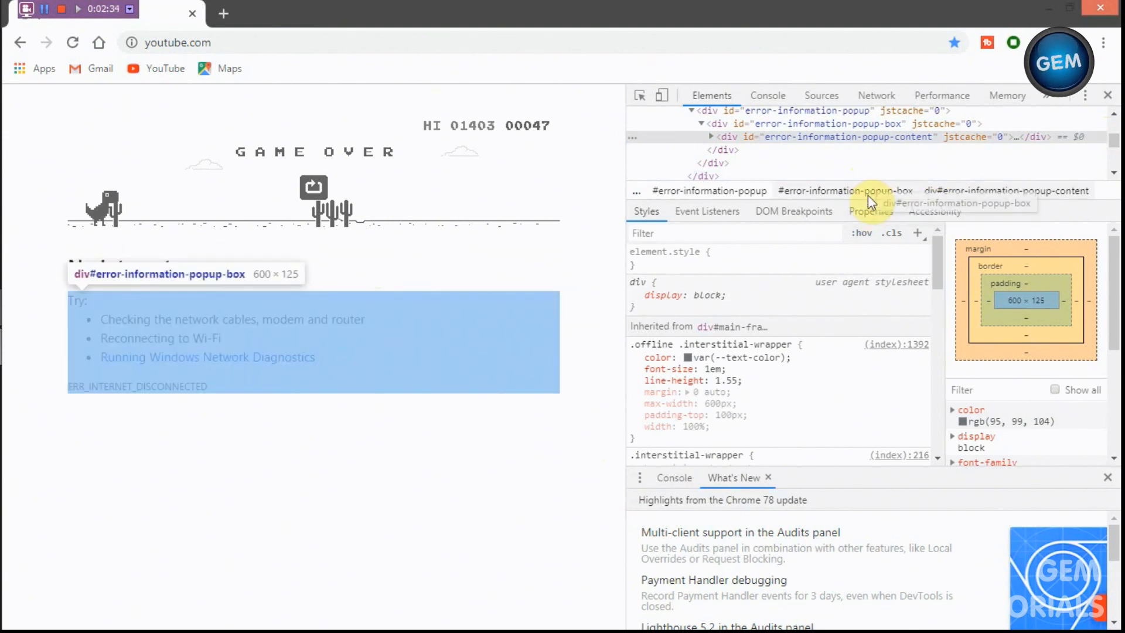
drag(868, 202, 854, 535)
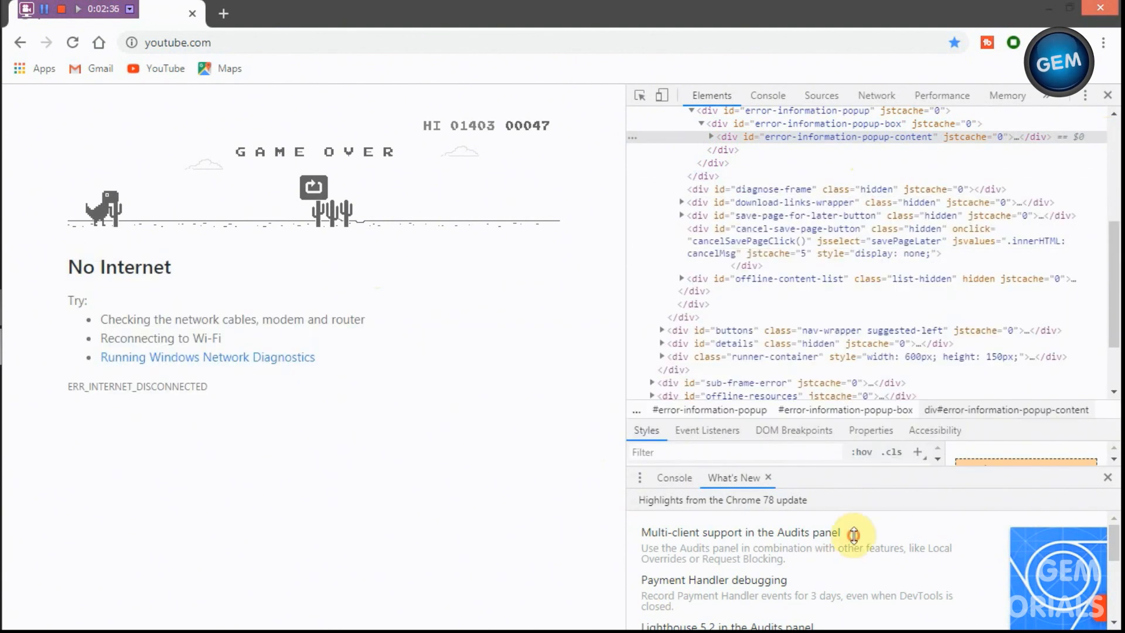
drag(1113, 266, 711, 315)
click(653, 311)
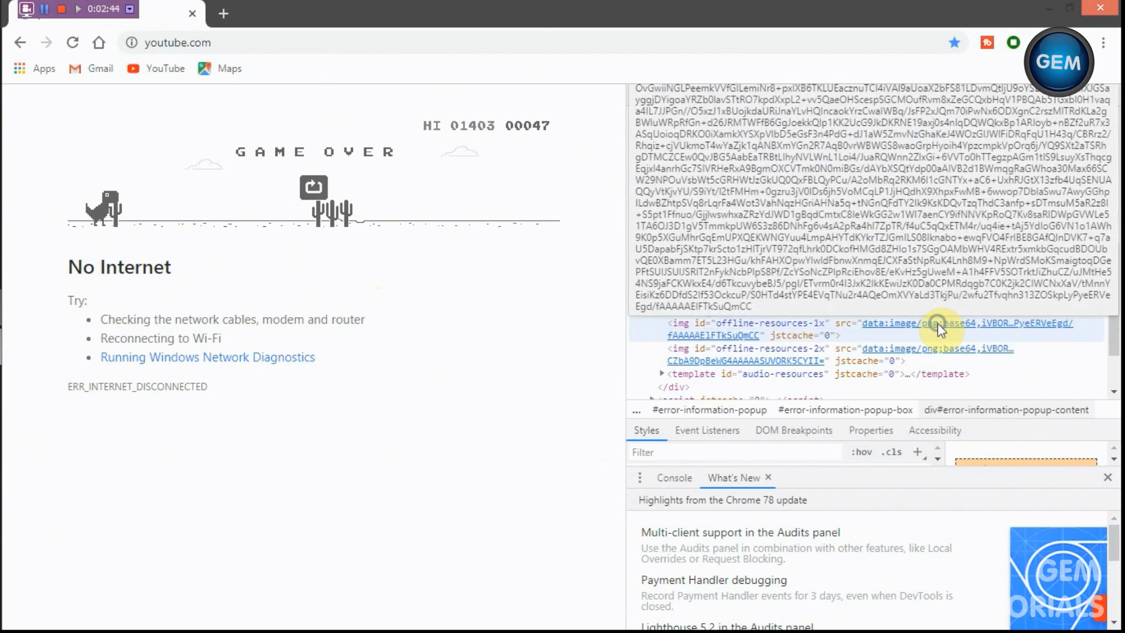
Copy the link address of the offline-resources-1x image's base64 source
right_click(938, 322)
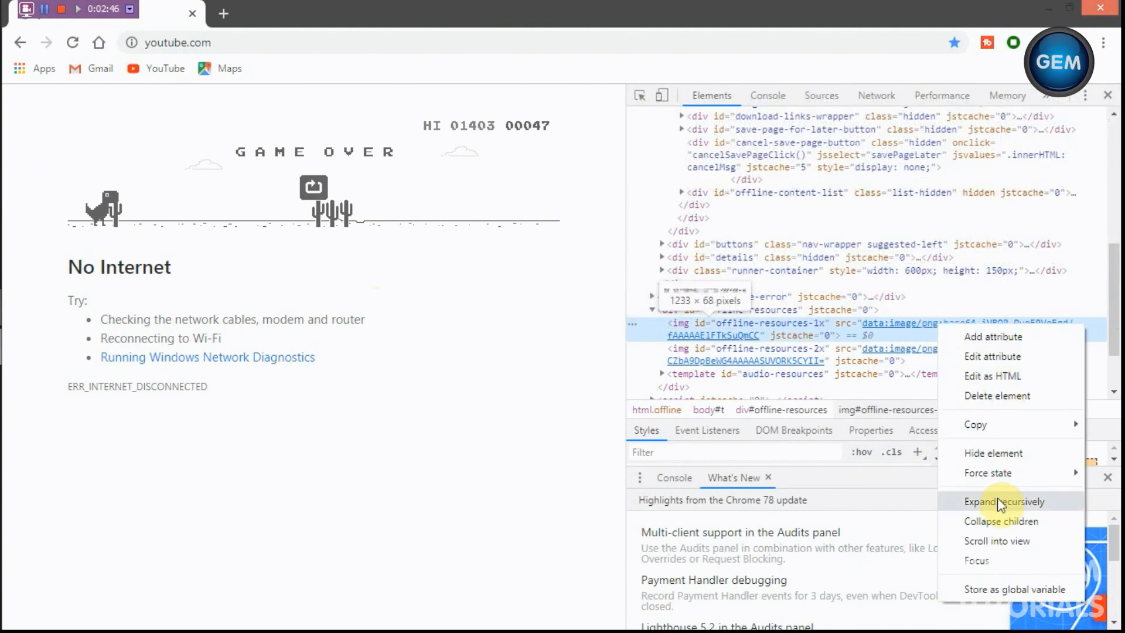
mouse_move(998, 419)
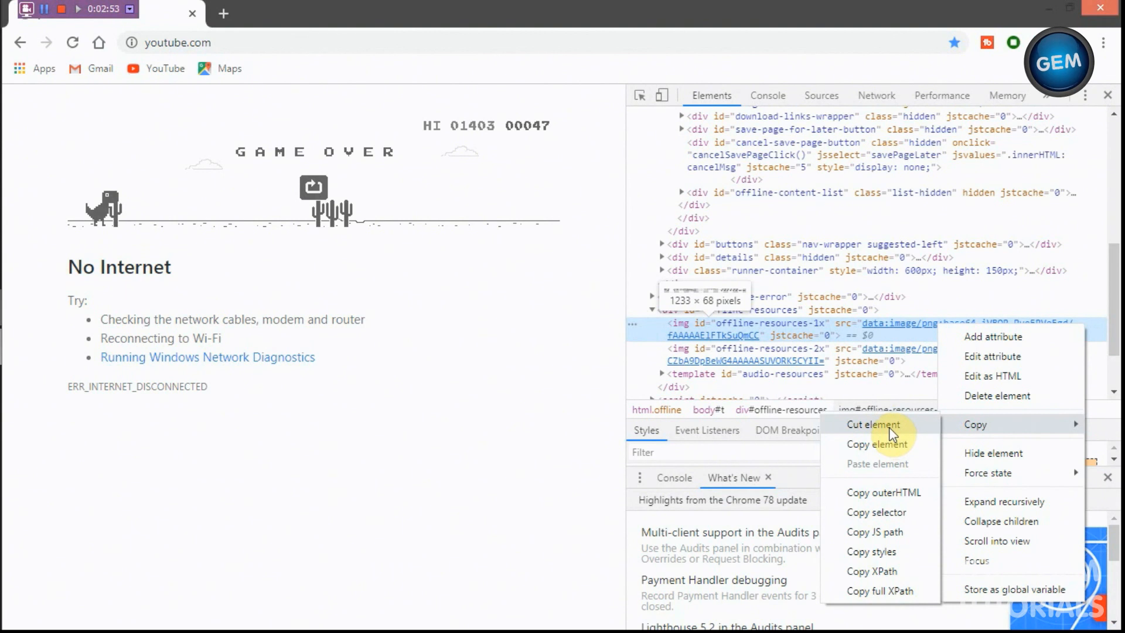
click(919, 322)
right_click(919, 322)
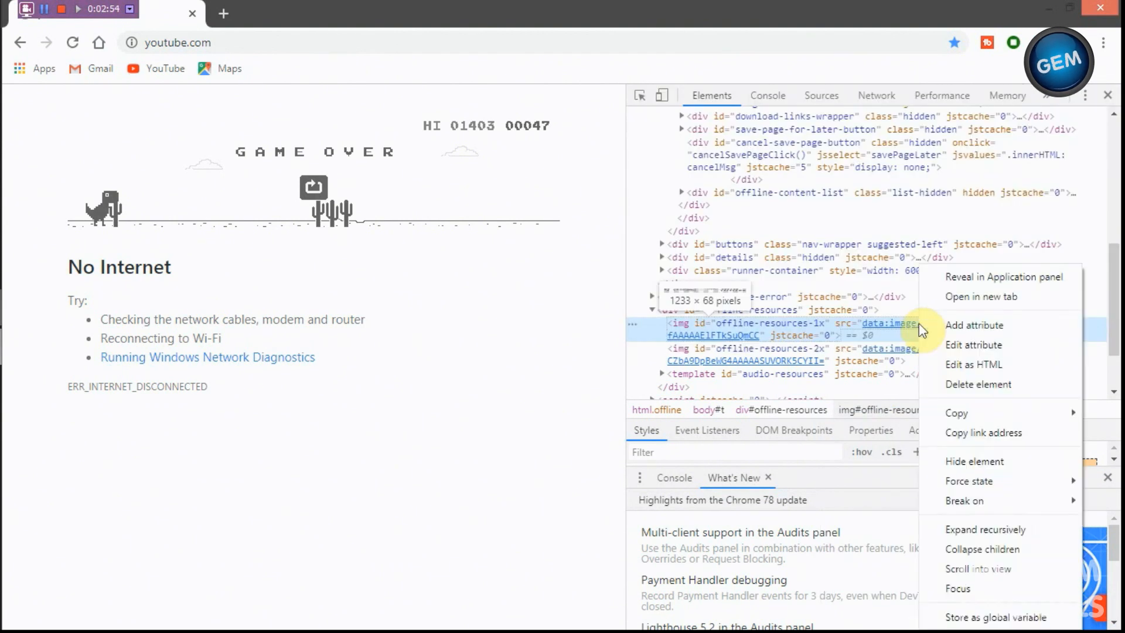
click(1001, 434)
Open the copied image address in a new browser tab and save the sprite sheet to Downloads as download (2)
click(224, 13)
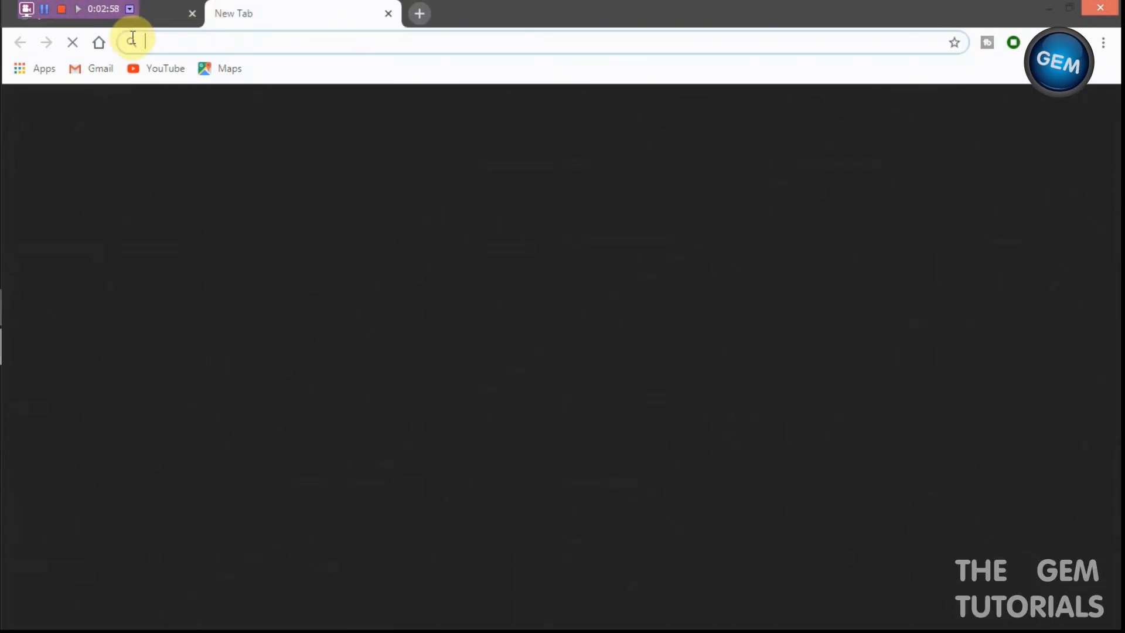
key(ctrl+v)
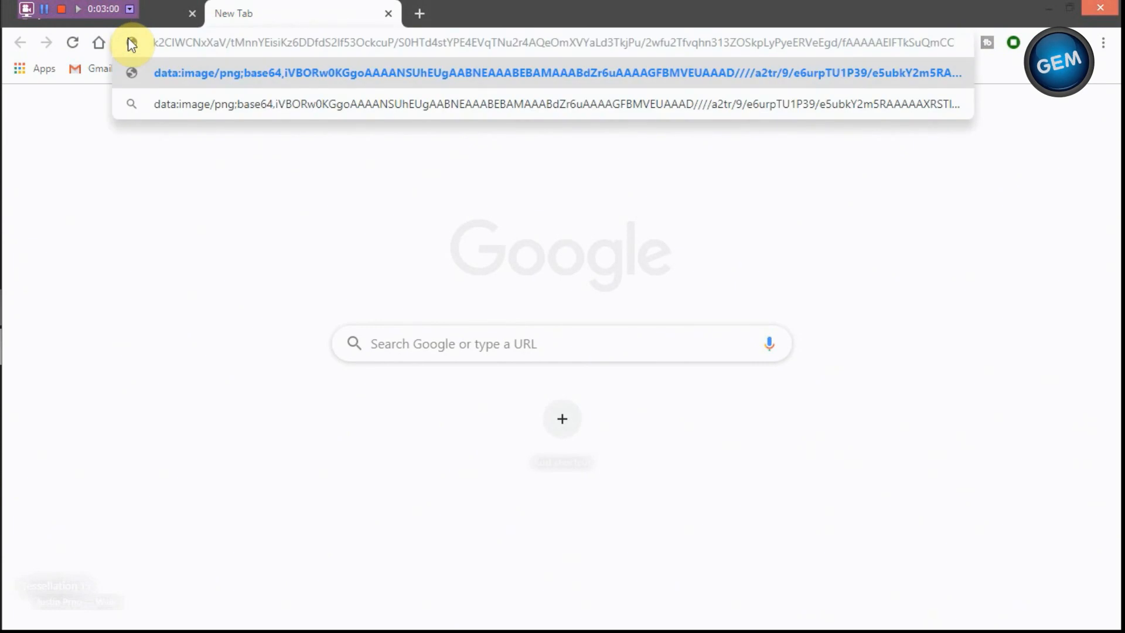
key(Return)
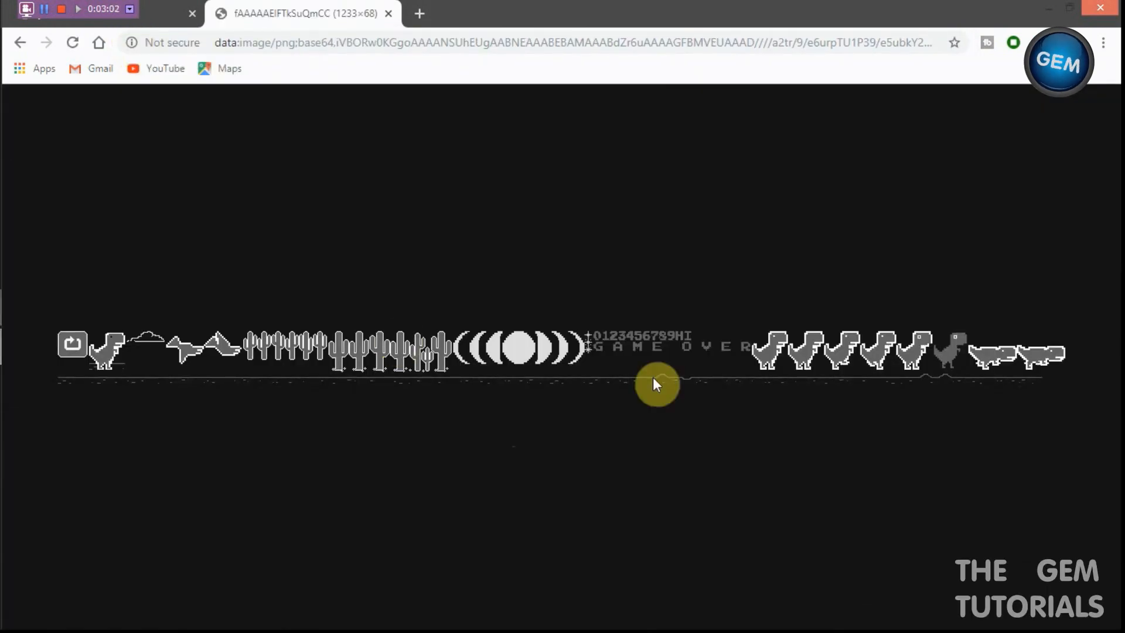
right_click(568, 286)
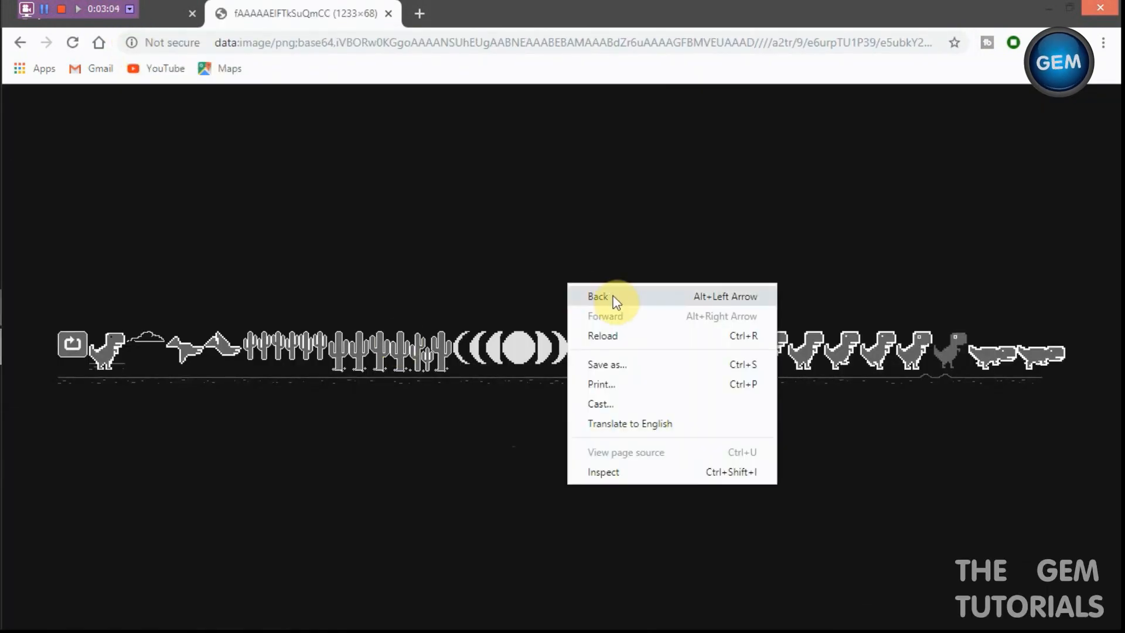
click(618, 361)
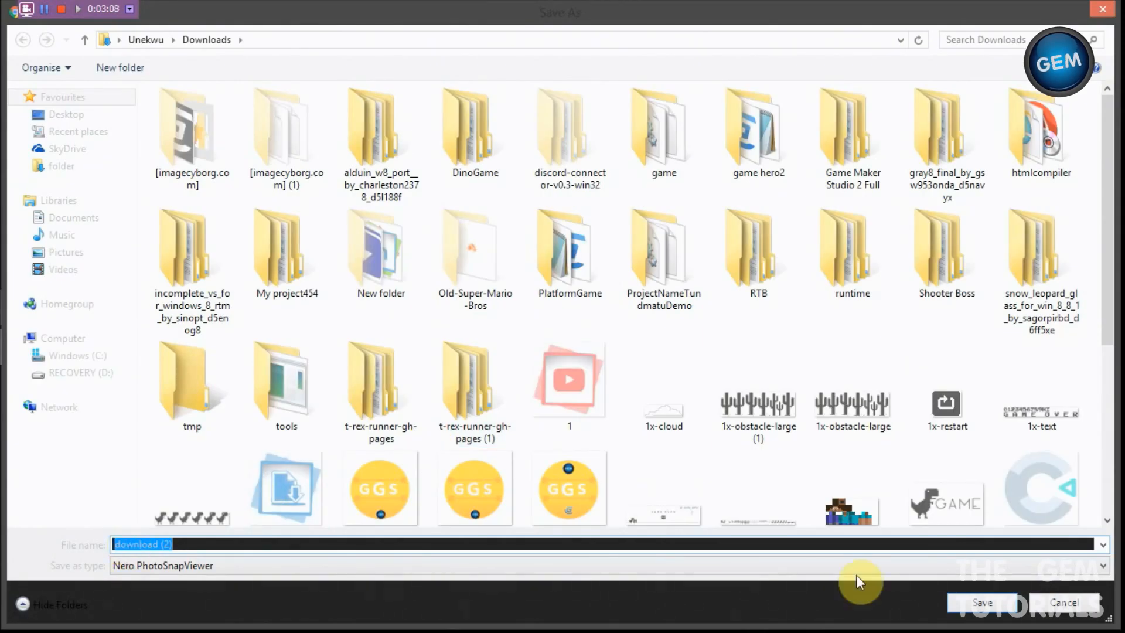
click(976, 608)
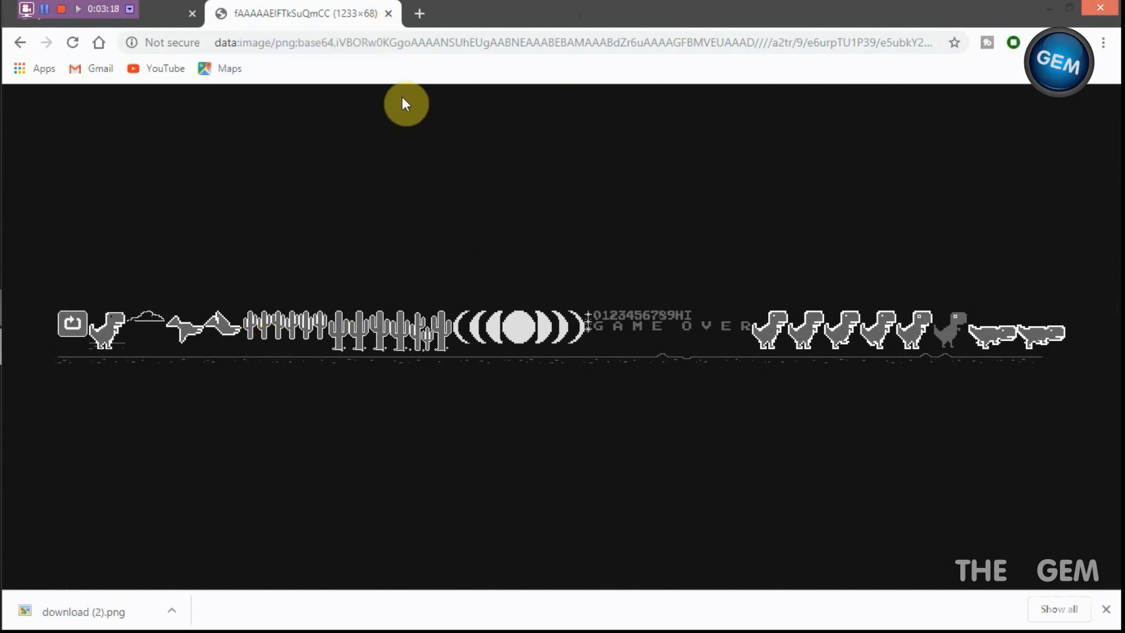
Switch to GDevelop's start page and create a new project from the Empty game starter in the My project295 folder
mouse_move(6, 334)
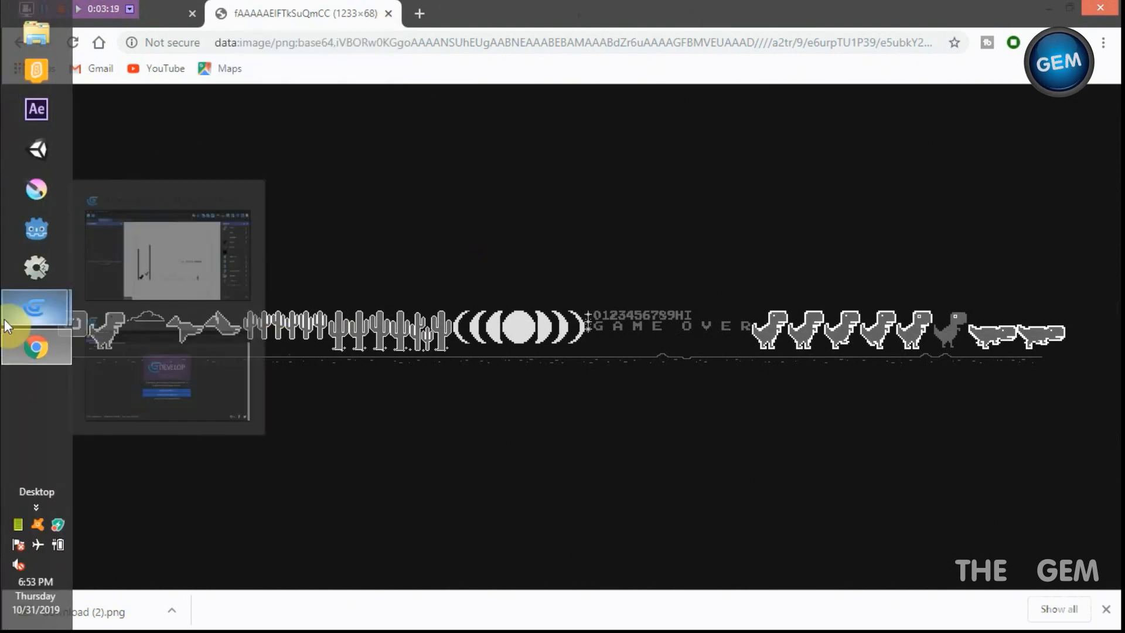
mouse_move(206, 253)
click(201, 380)
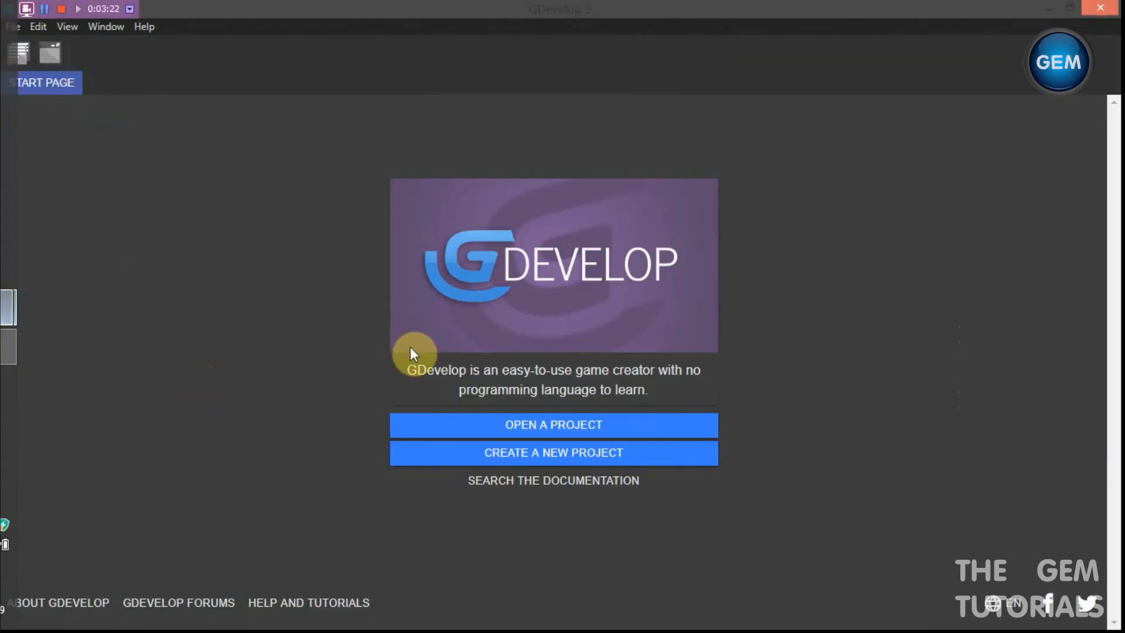
click(581, 460)
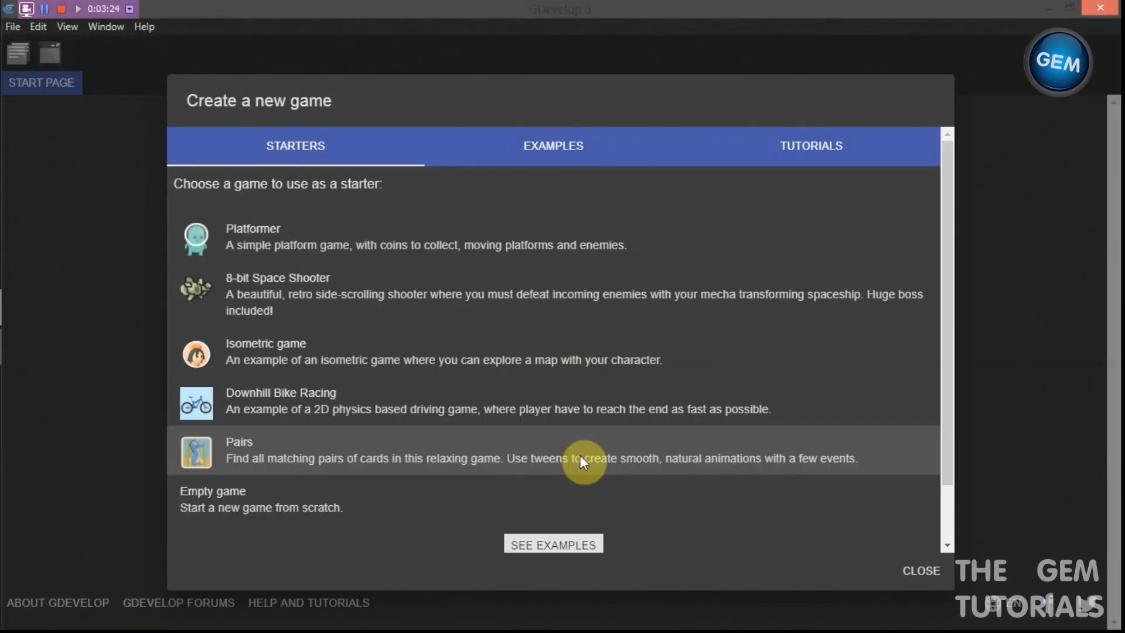
scroll(949, 404, down, 1)
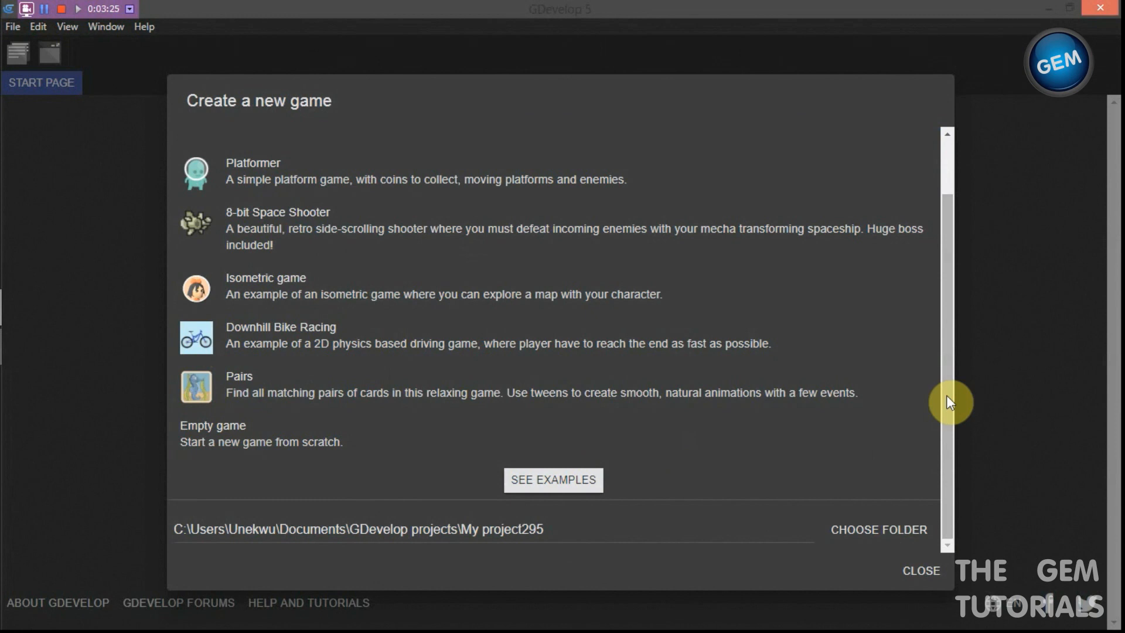
click(396, 434)
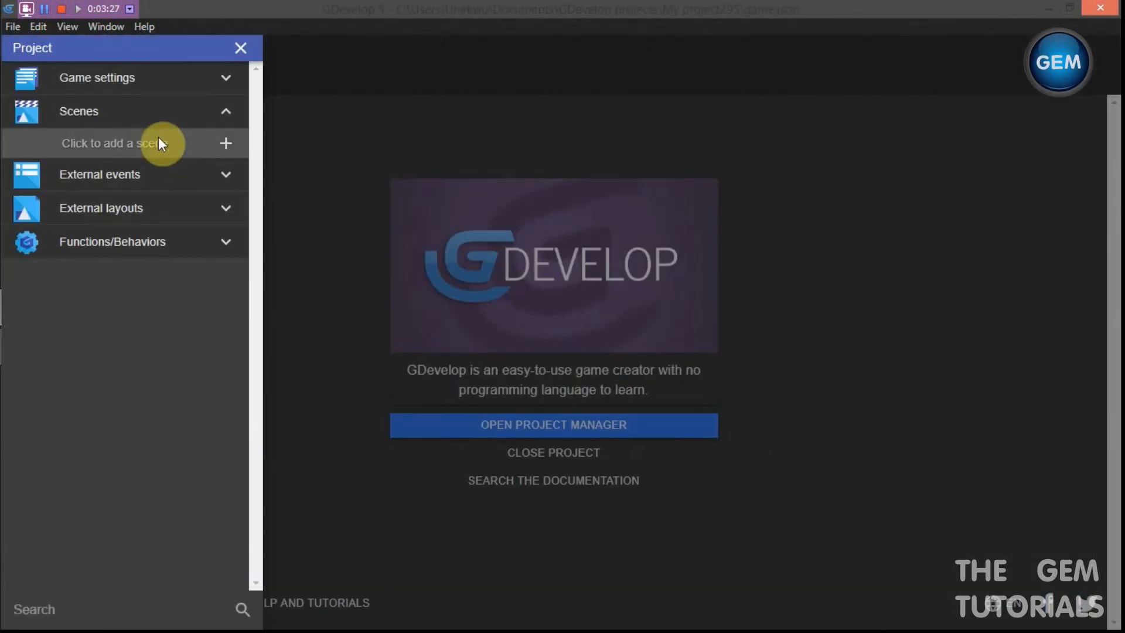
Add a scene named Dino to the project and open it in the scene editor
click(159, 142)
click(225, 150)
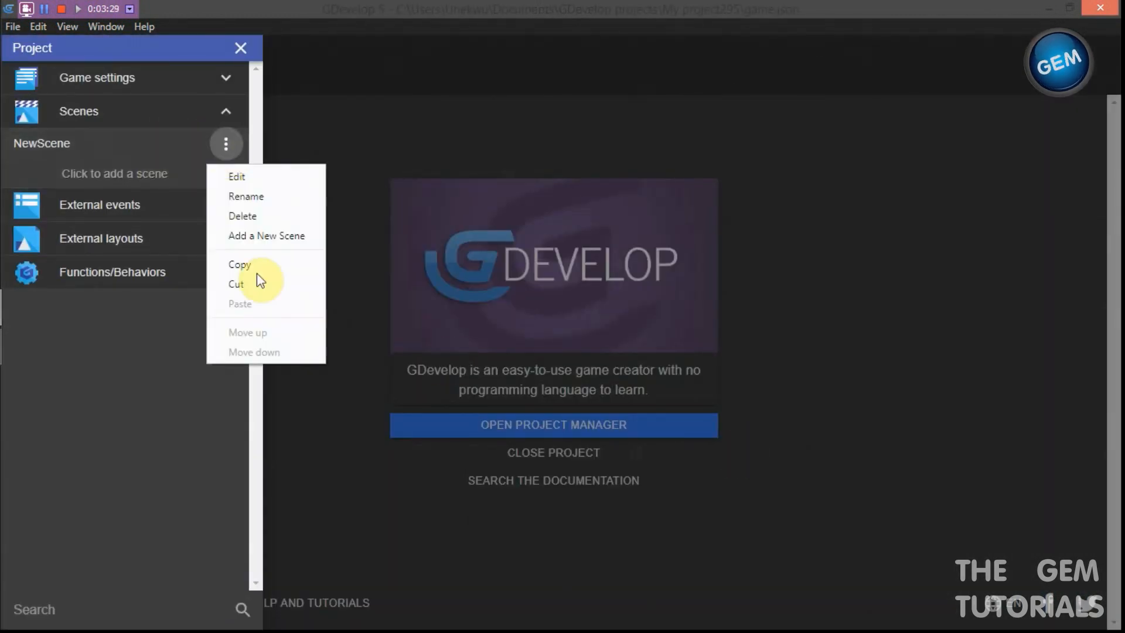
click(268, 196)
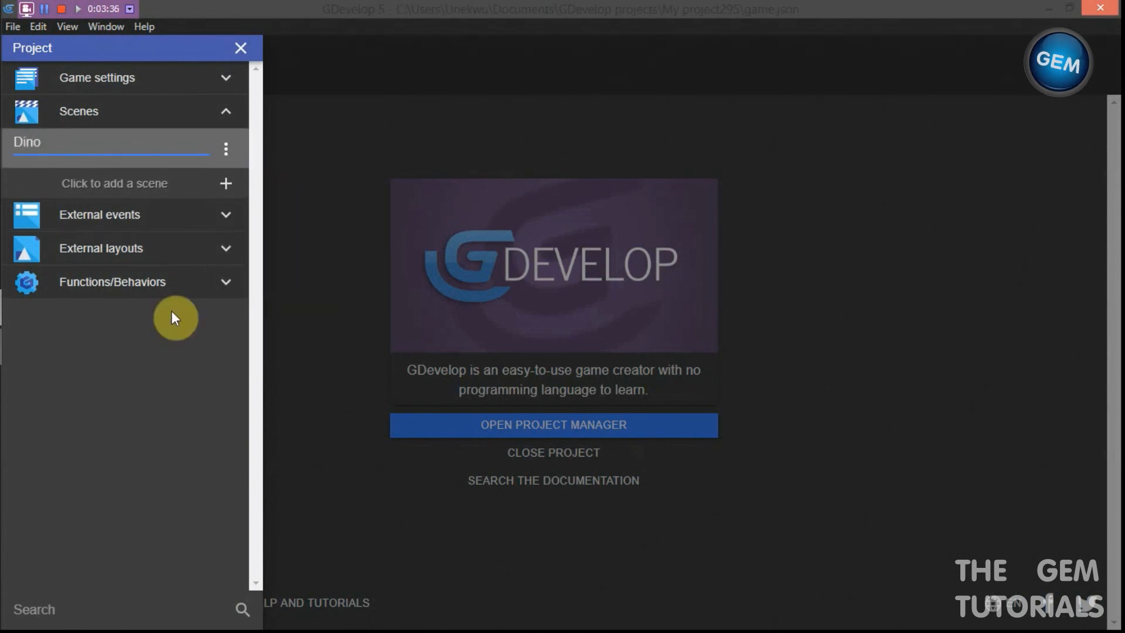
key(Return)
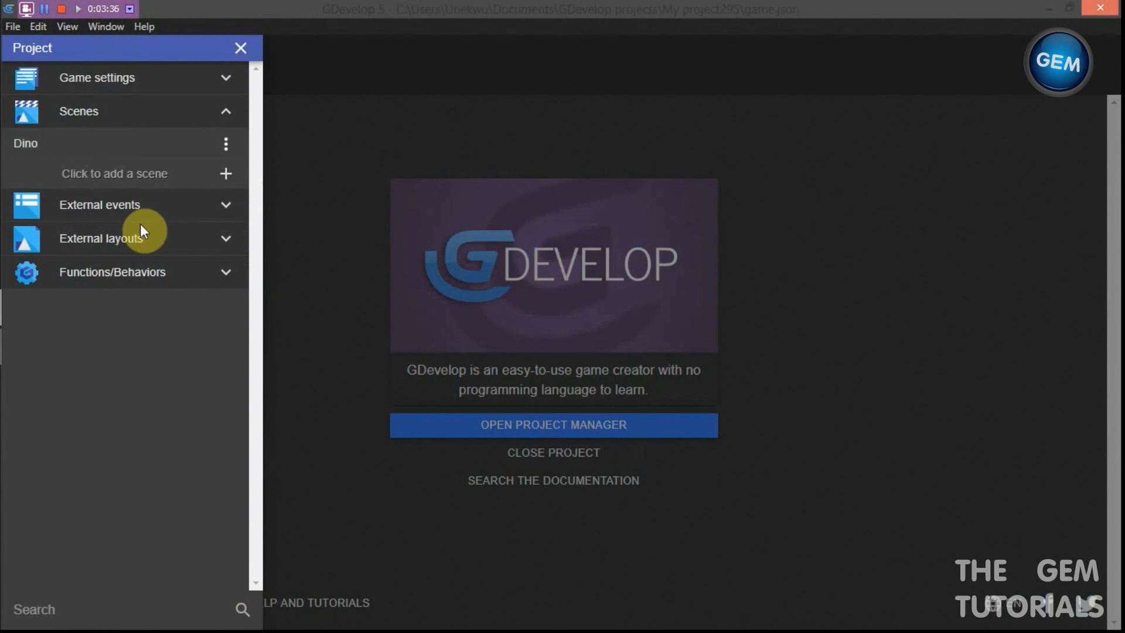
click(91, 134)
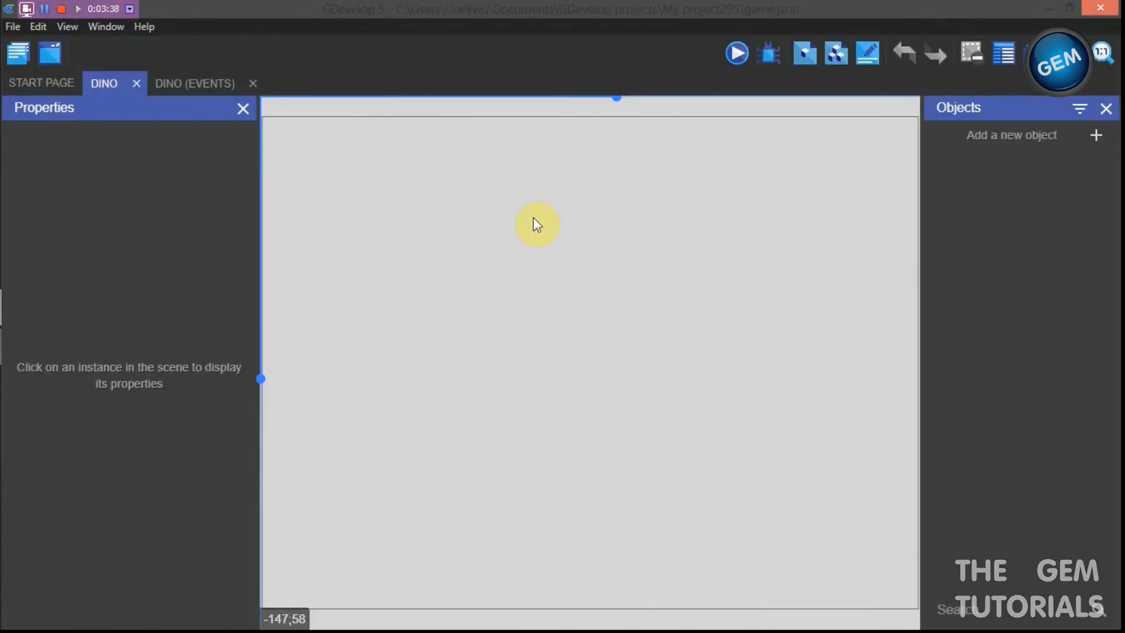
Add a Sprite object named Dino to the scene and give it a first animation
click(1048, 136)
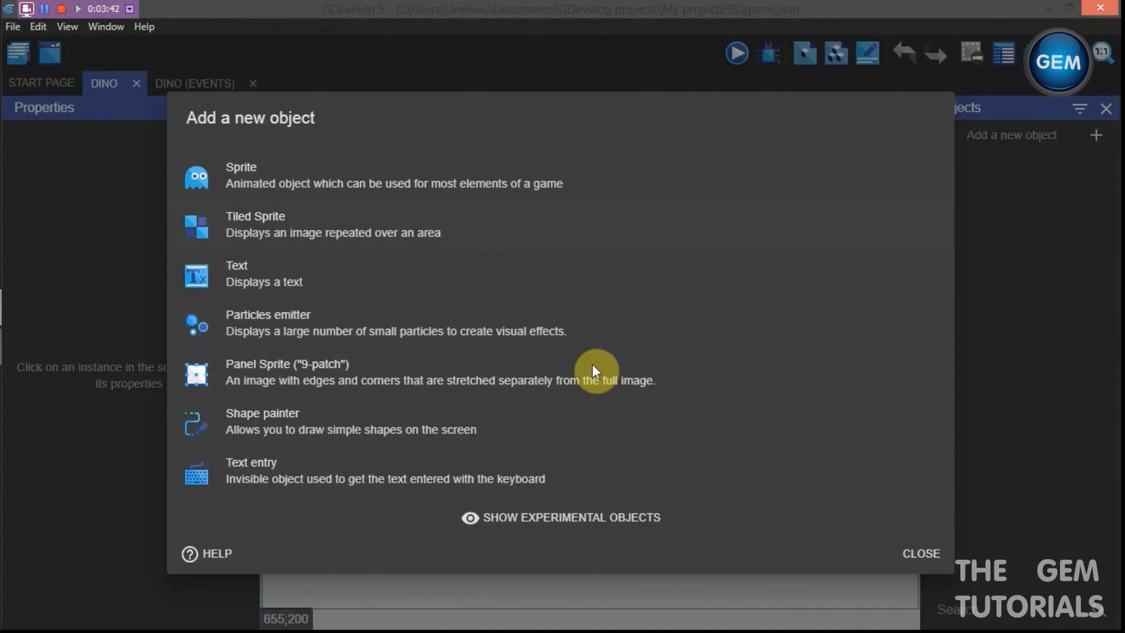
click(516, 170)
double_click(372, 301)
key(BackSpace)
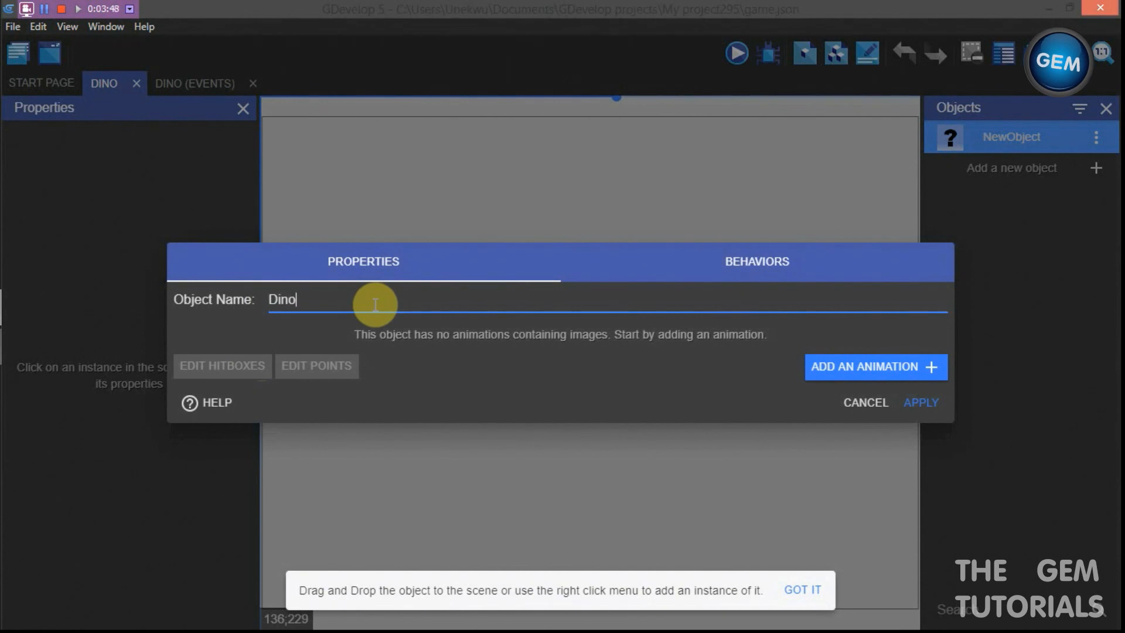
click(828, 353)
Paste the cloud, dinosaur, floor, hitbox and jump image files into the My project295 folder while choosing the animation's image
click(216, 364)
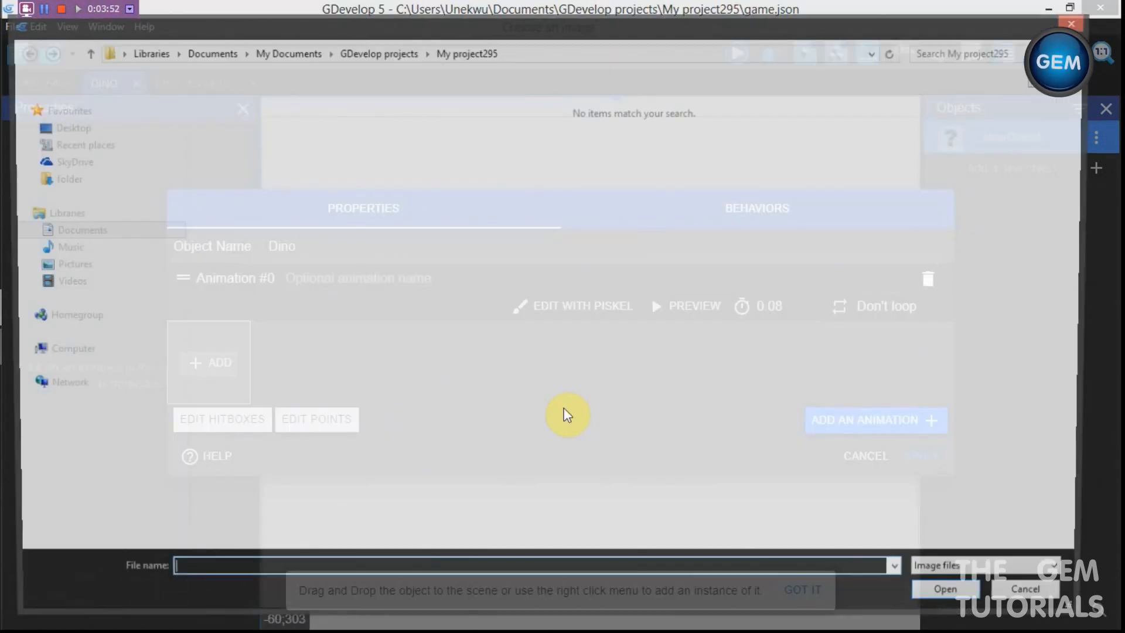
right_click(411, 369)
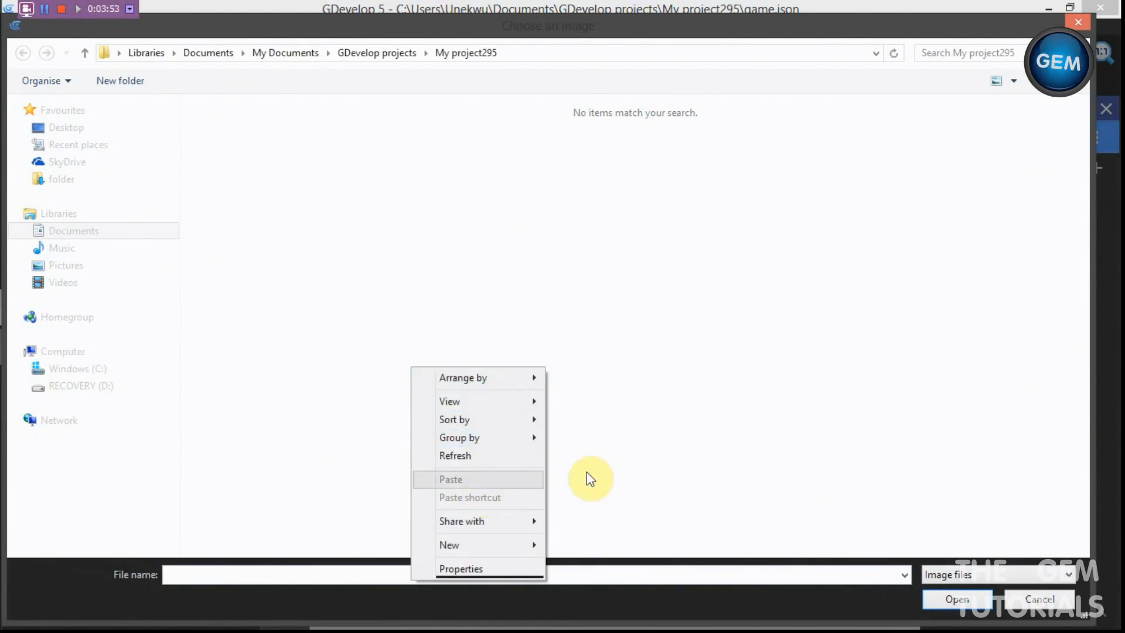
click(636, 472)
right_click(636, 471)
click(507, 435)
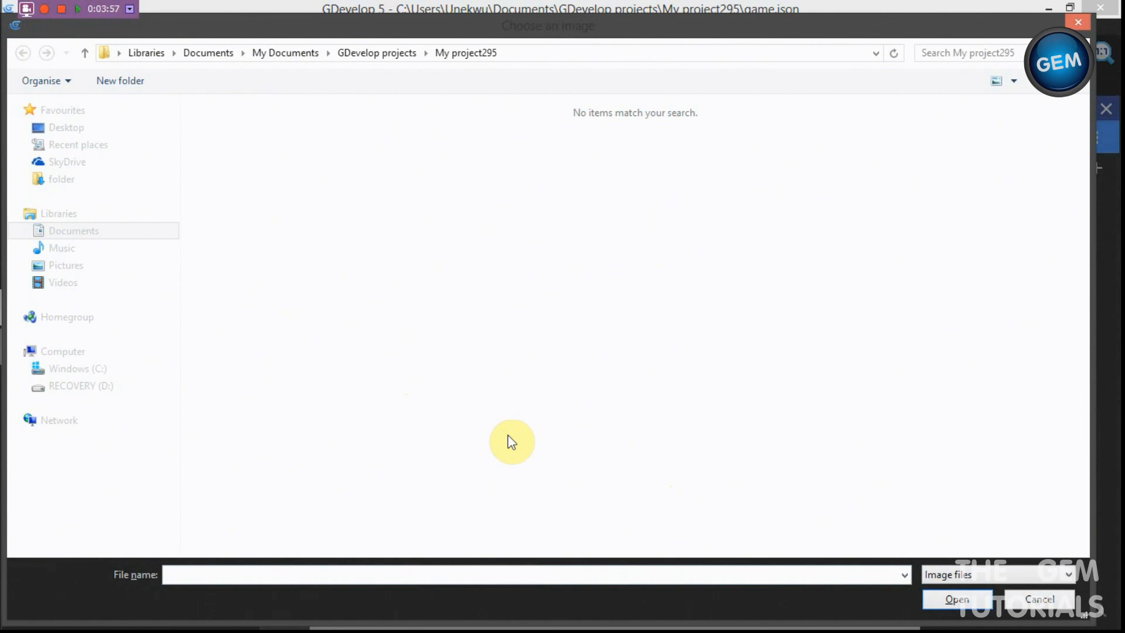
right_click(572, 165)
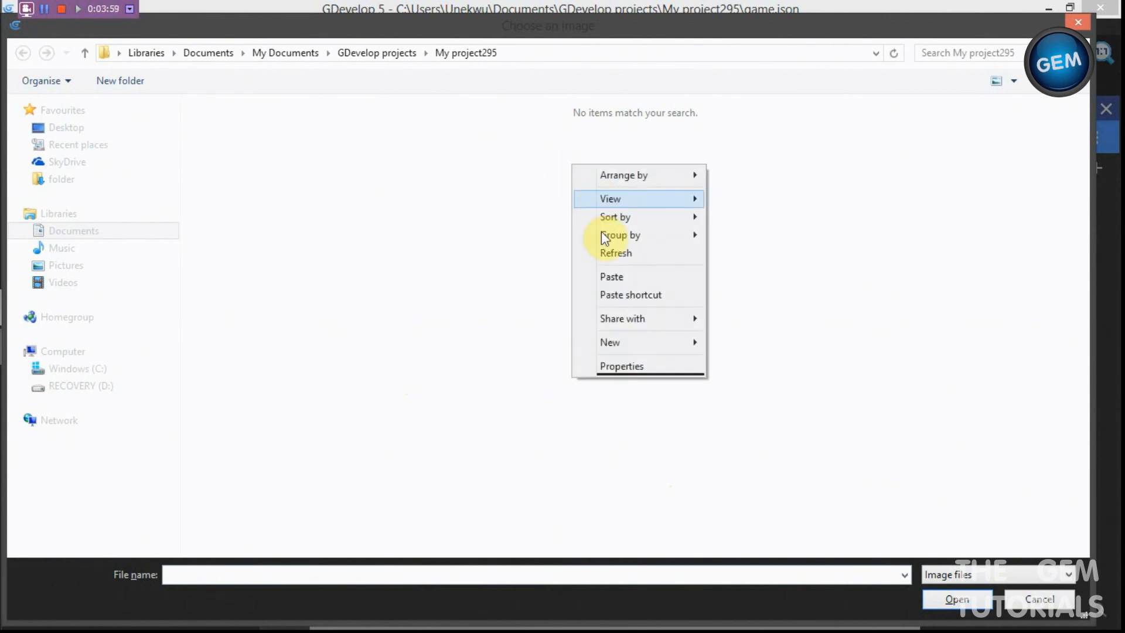
click(607, 278)
click(607, 286)
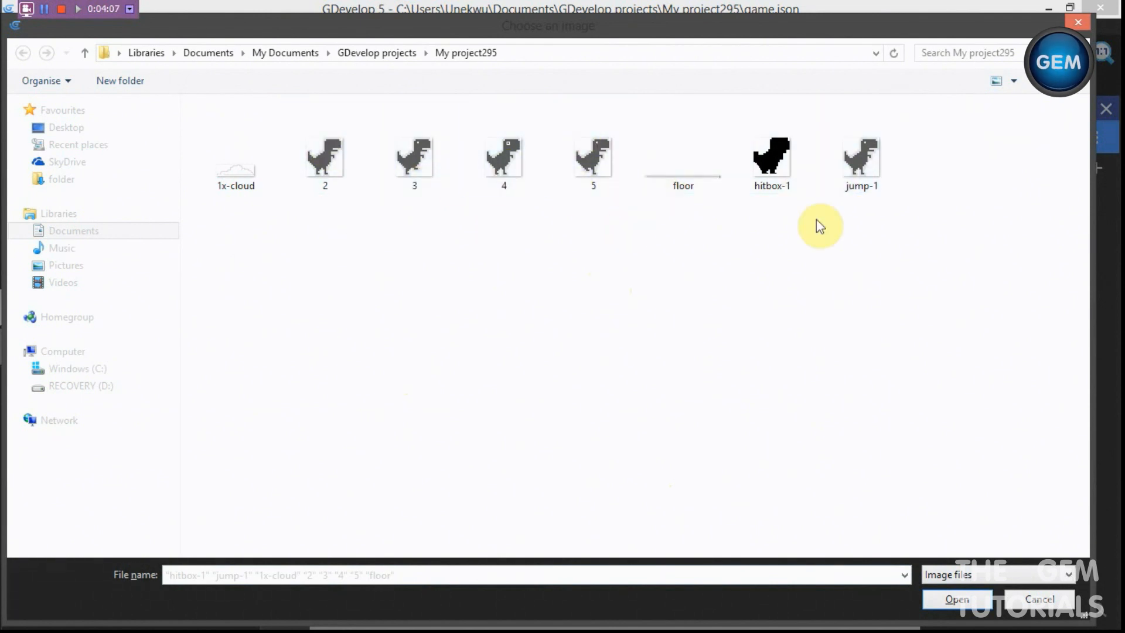
Use image 2 as the first animation's frame and add a second animation with the image jump-1
click(332, 144)
double_click(332, 144)
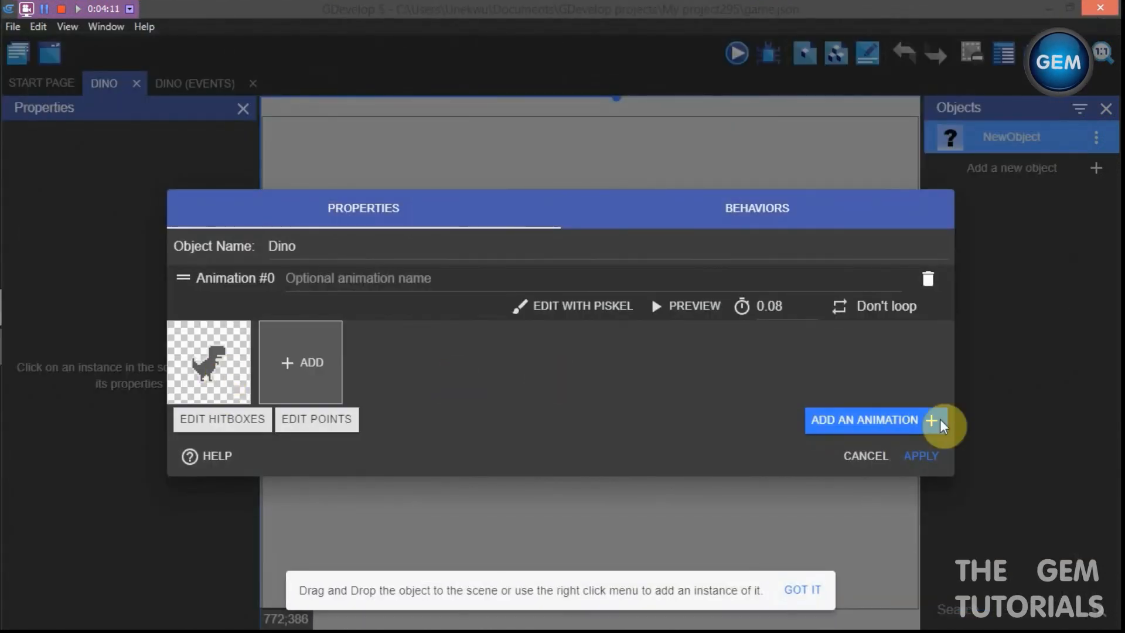
click(895, 419)
click(211, 431)
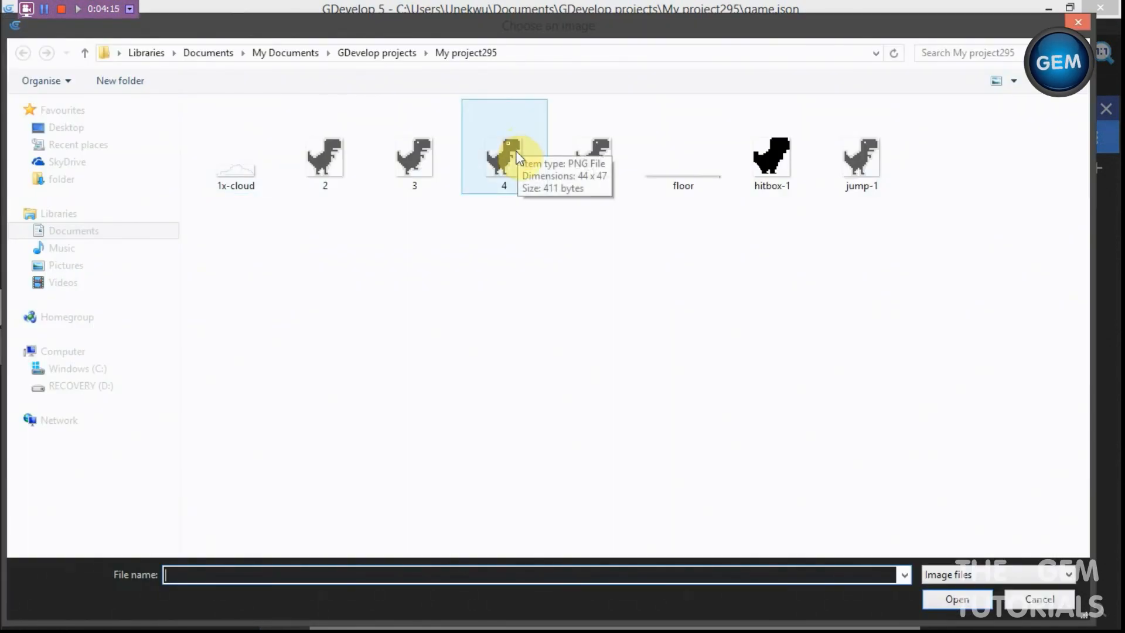
click(861, 175)
double_click(861, 171)
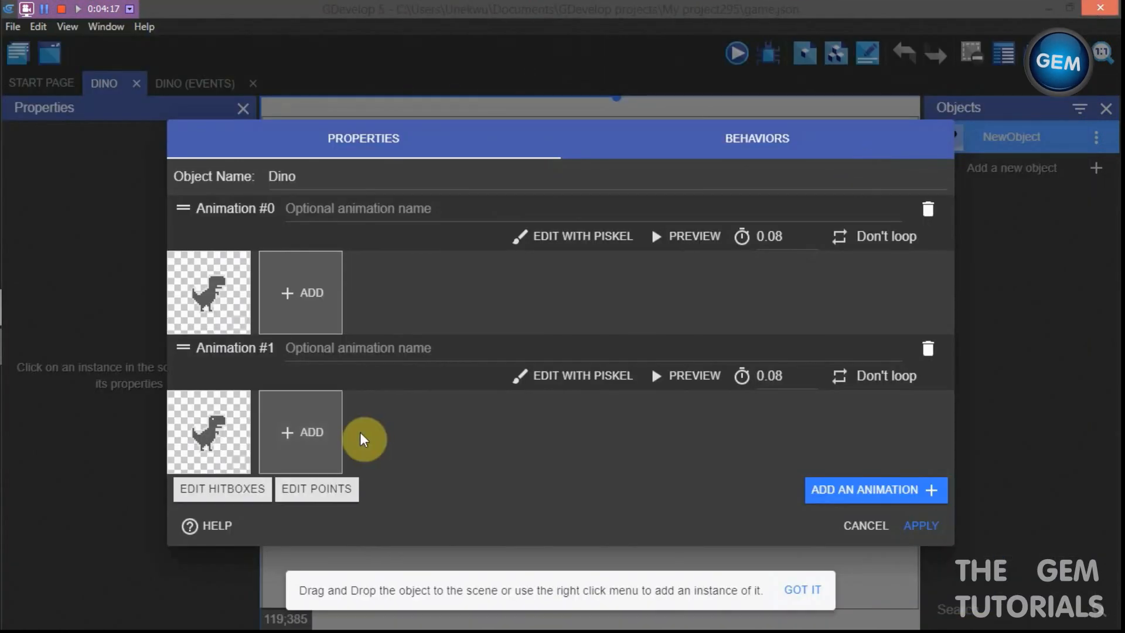
Add a third animation to the Dino object using images 3 and 5 as its frames
click(856, 491)
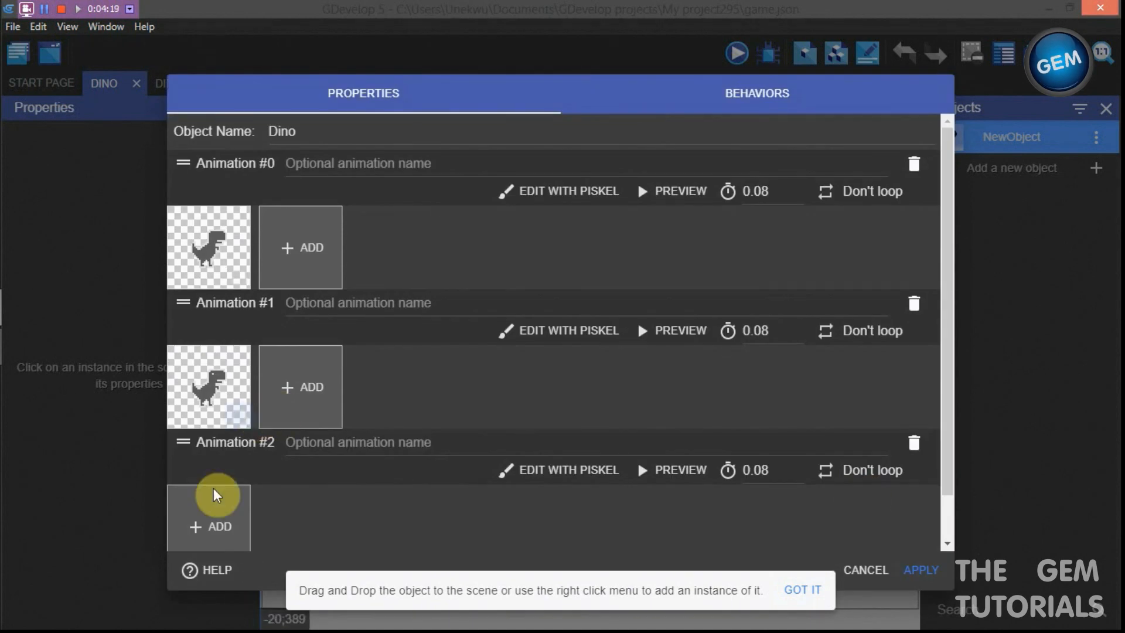
click(209, 527)
click(417, 157)
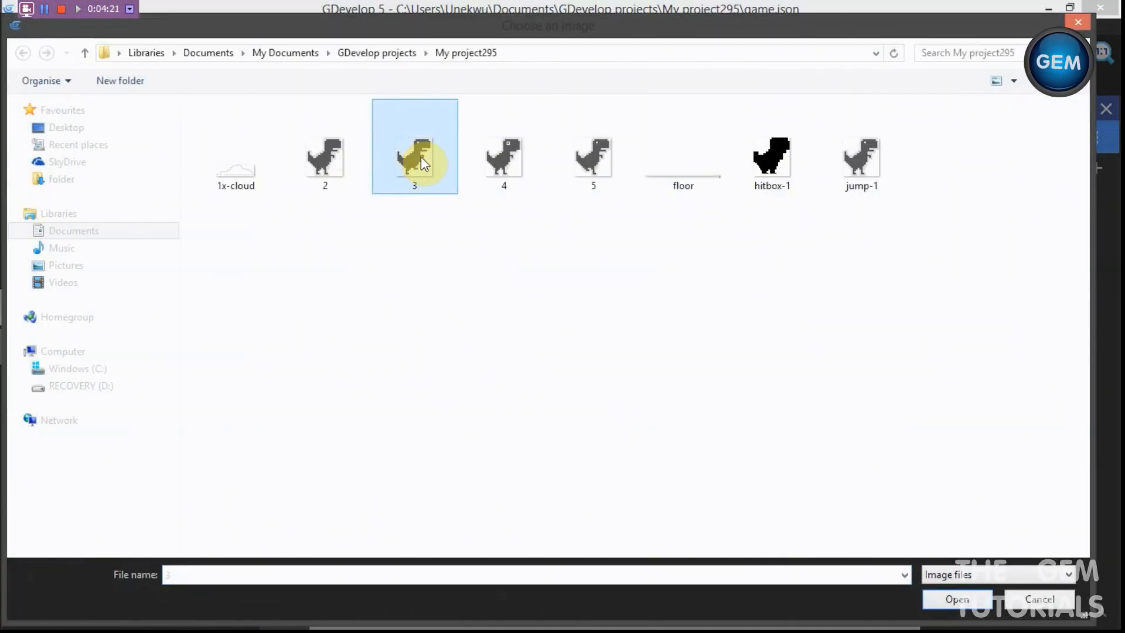
ctrl+click(475, 160)
click(422, 139)
click(592, 176)
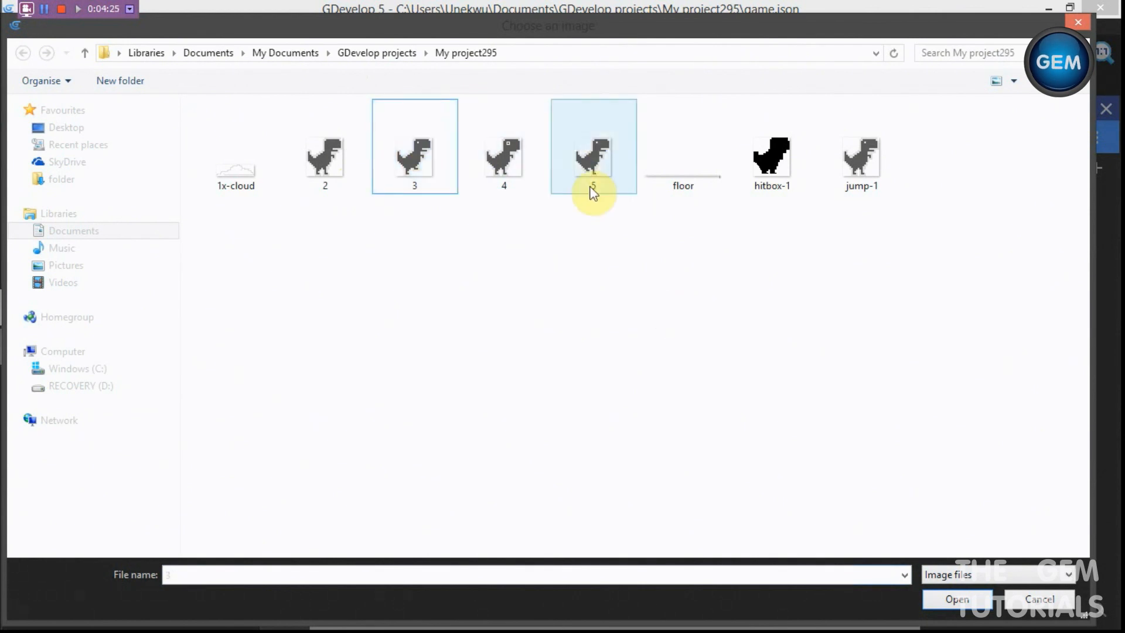
ctrl+click(422, 164)
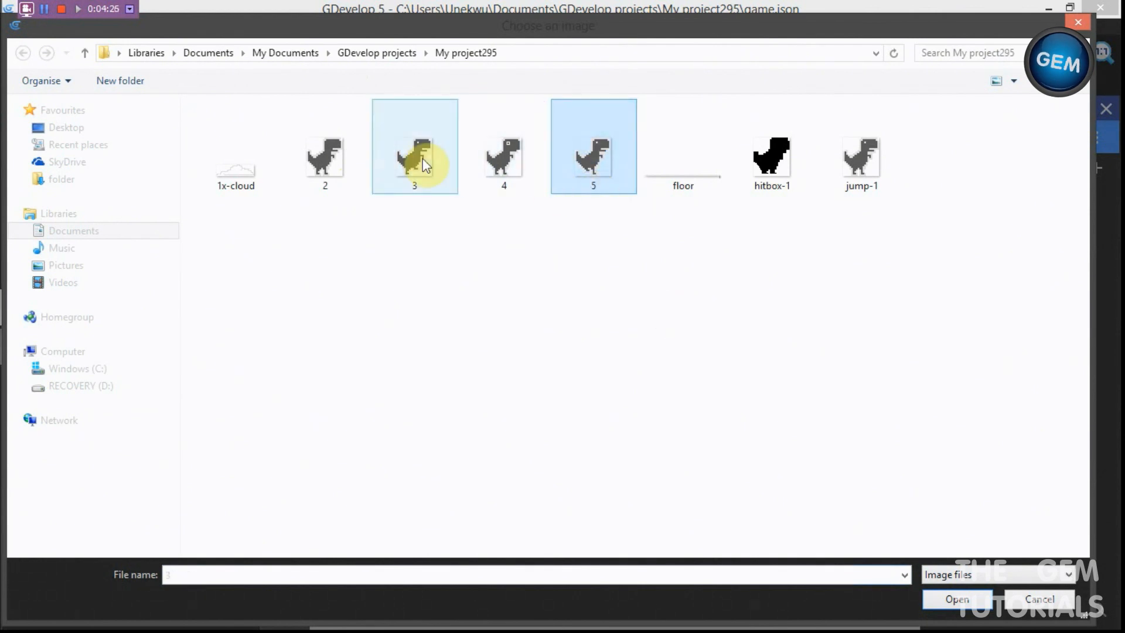
click(957, 599)
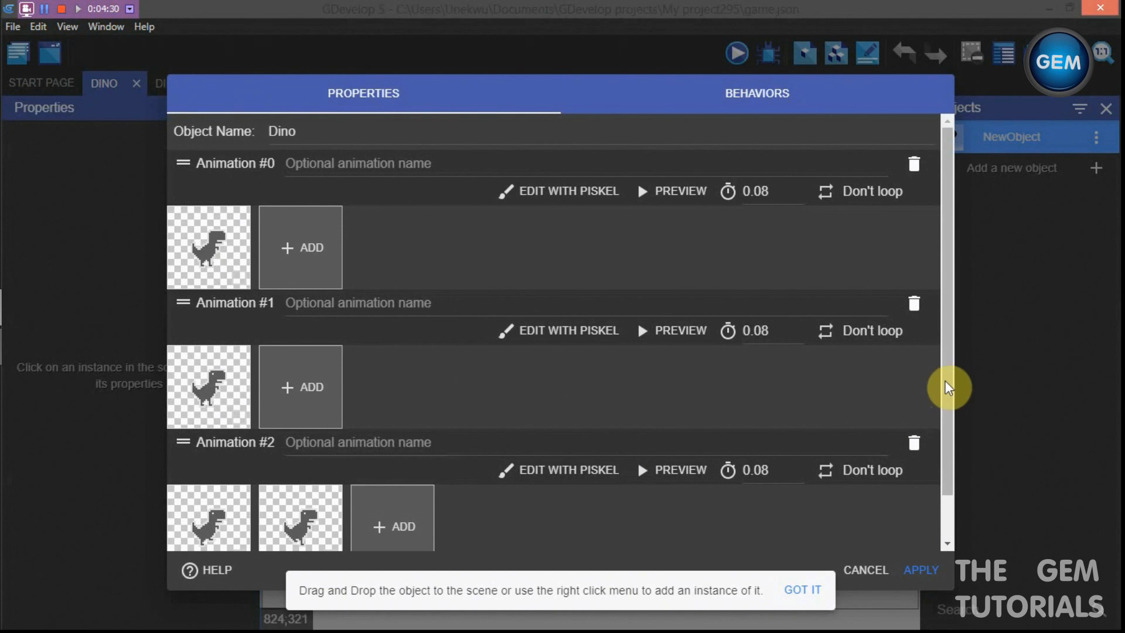
Make the third animation loop and preview its playback
scroll(935, 410, down, 2)
click(867, 420)
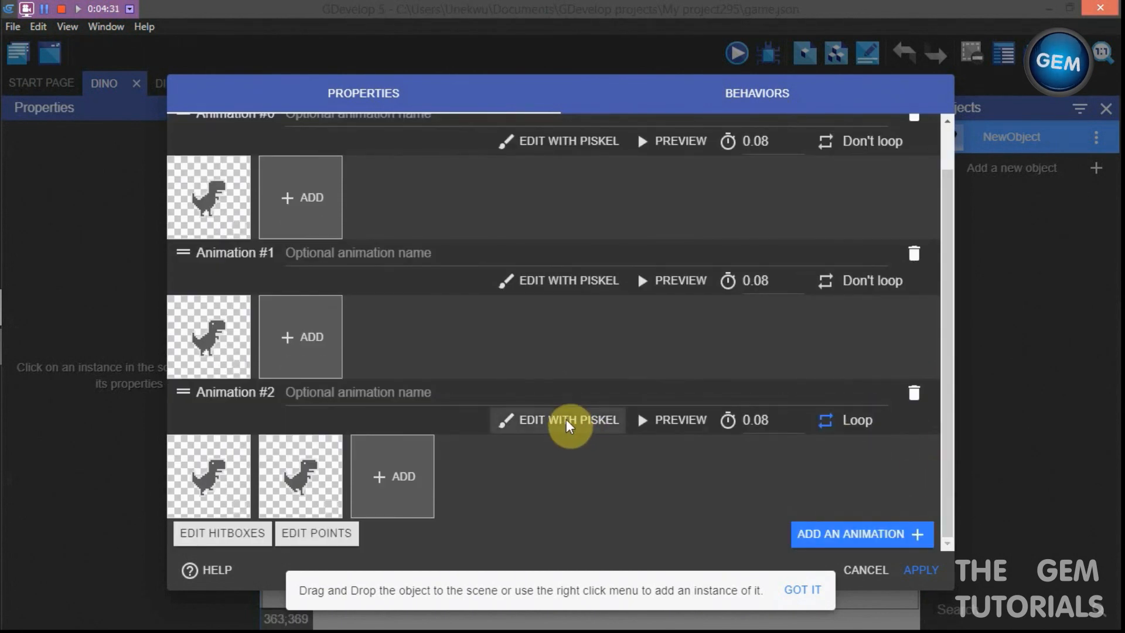
click(644, 426)
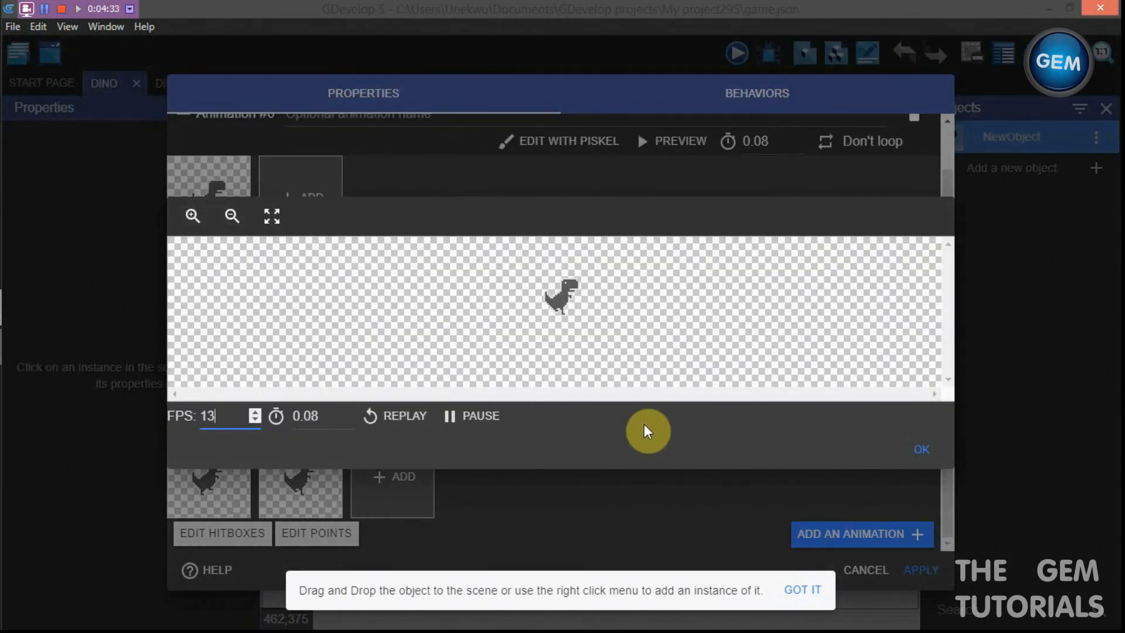
click(928, 453)
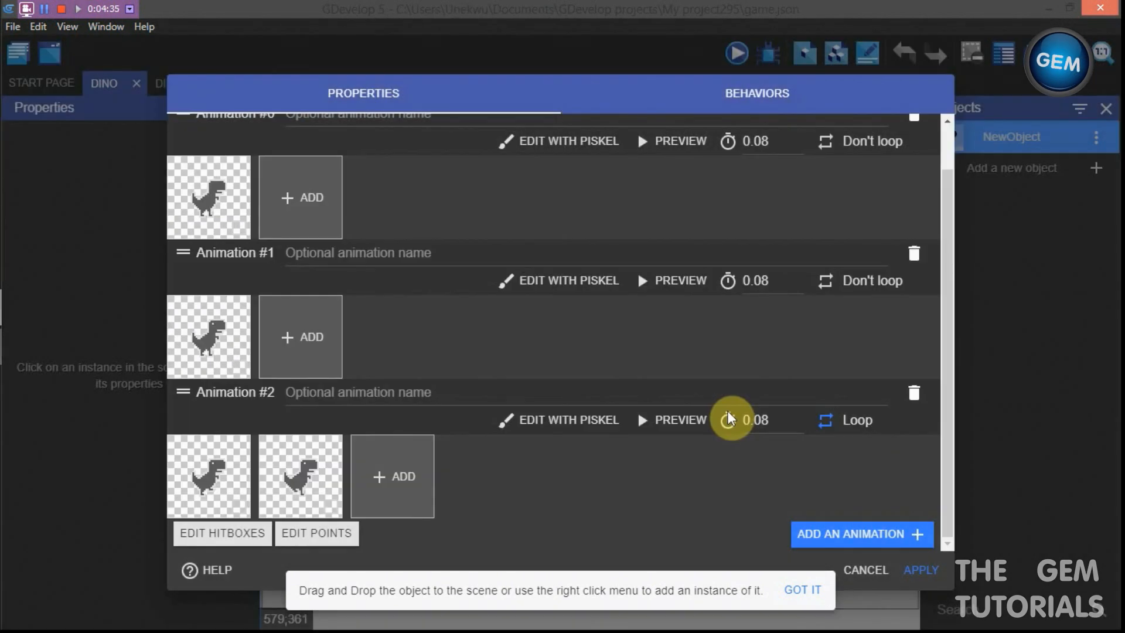
Try a frame time of 0.27 seconds for the third animation and preview its playback
click(800, 417)
click(802, 417)
click(801, 416)
click(801, 416)
click(802, 417)
click(801, 416)
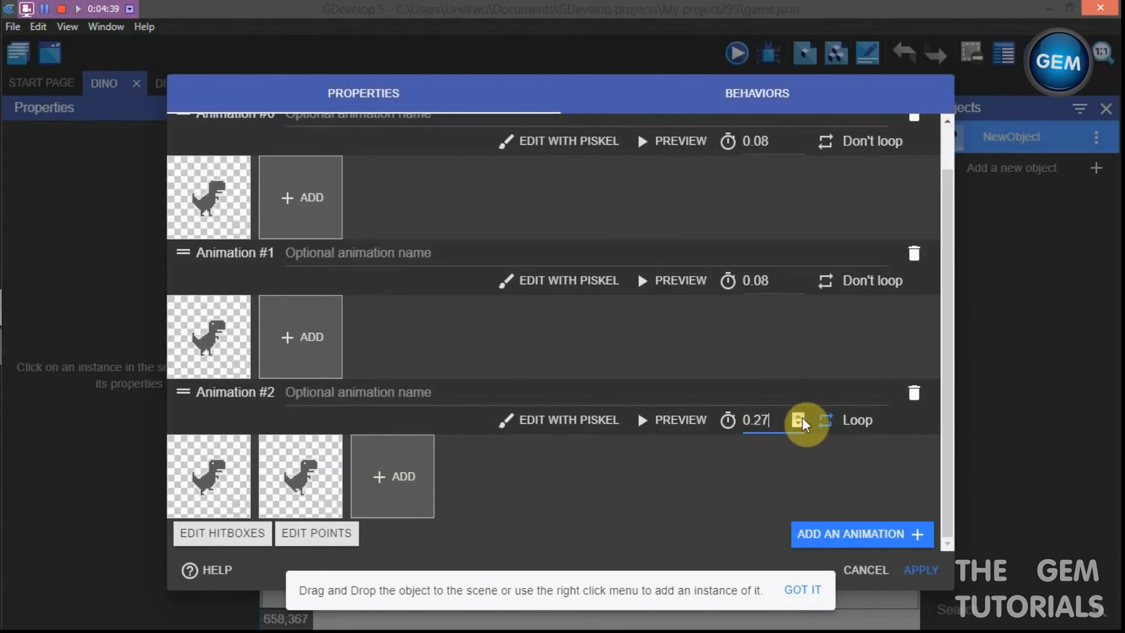
click(658, 416)
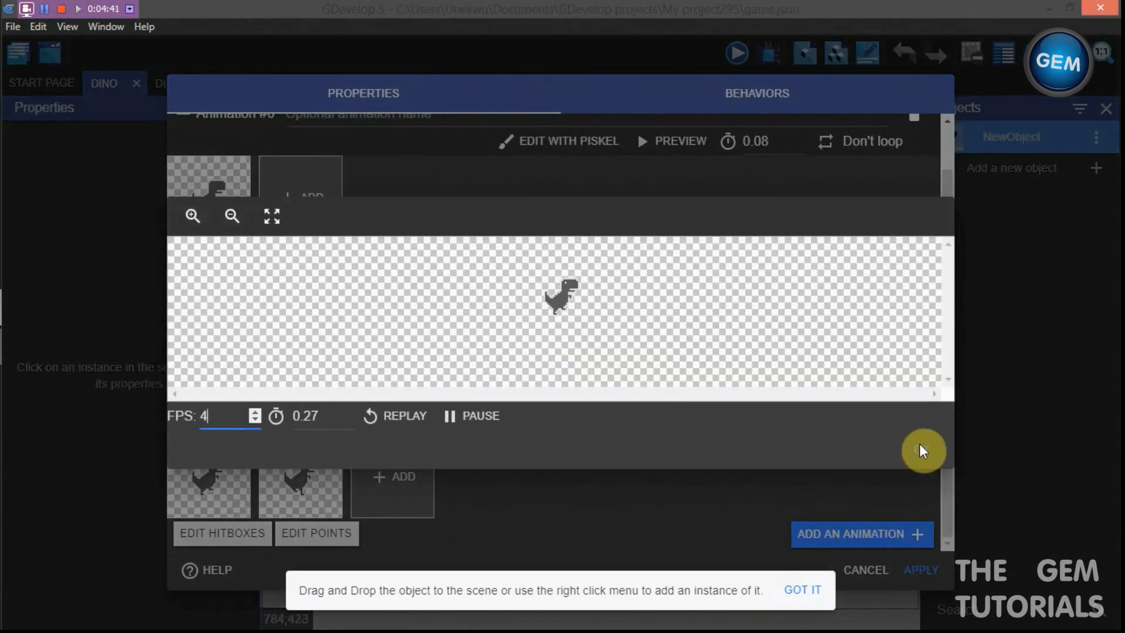
click(927, 446)
Lower the third animation's frame time to 0.17 seconds, previewing the playback speed
click(799, 423)
click(799, 423)
click(674, 419)
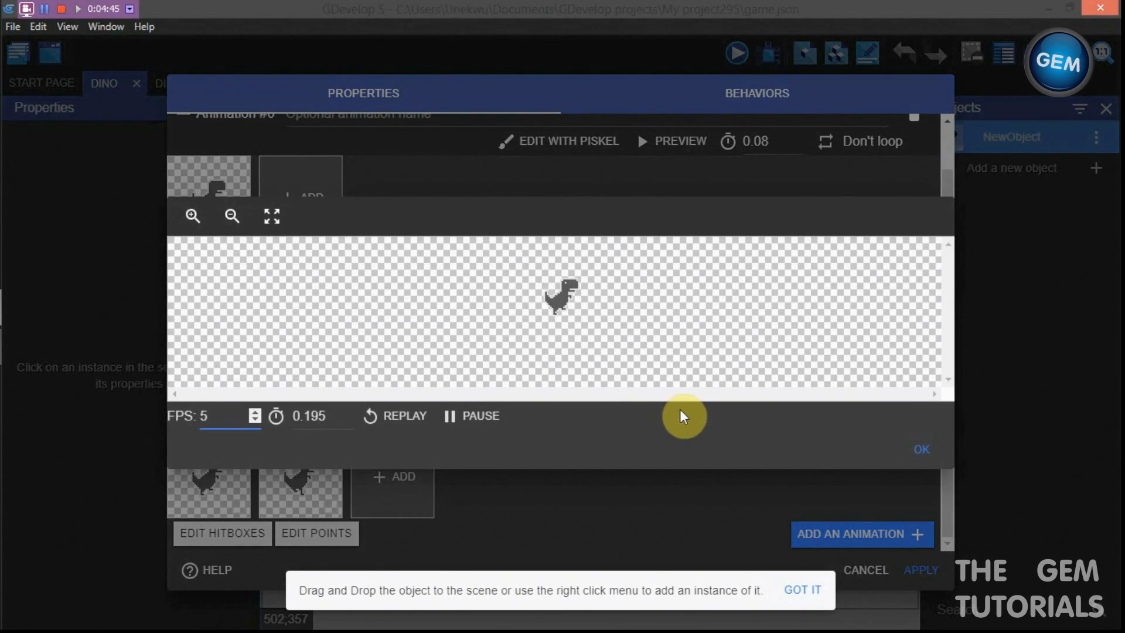
click(938, 448)
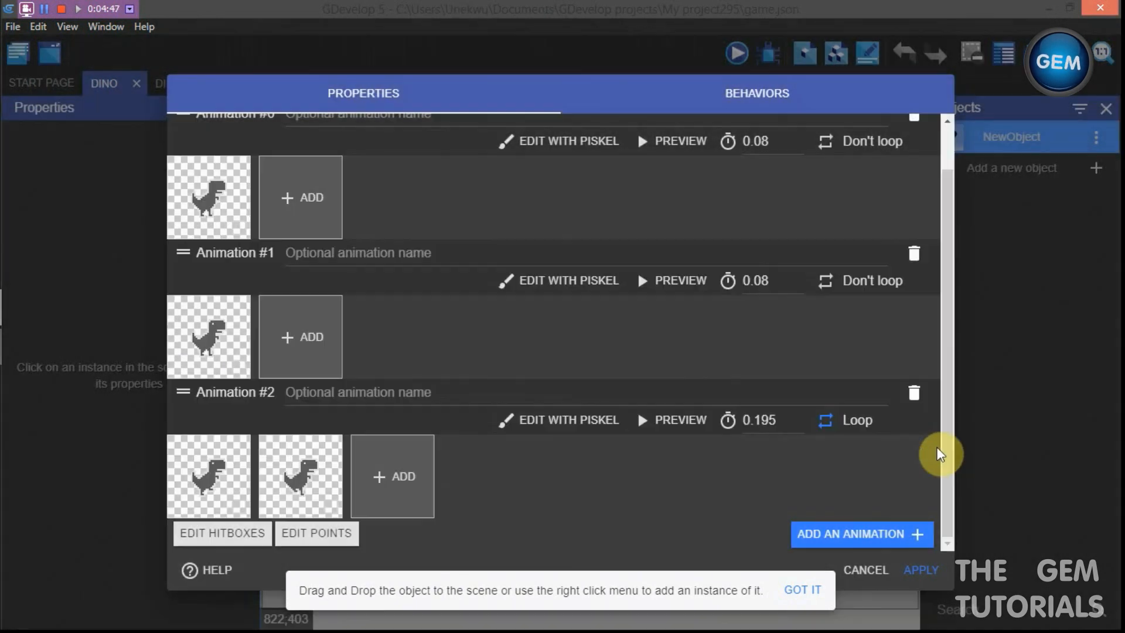
click(677, 417)
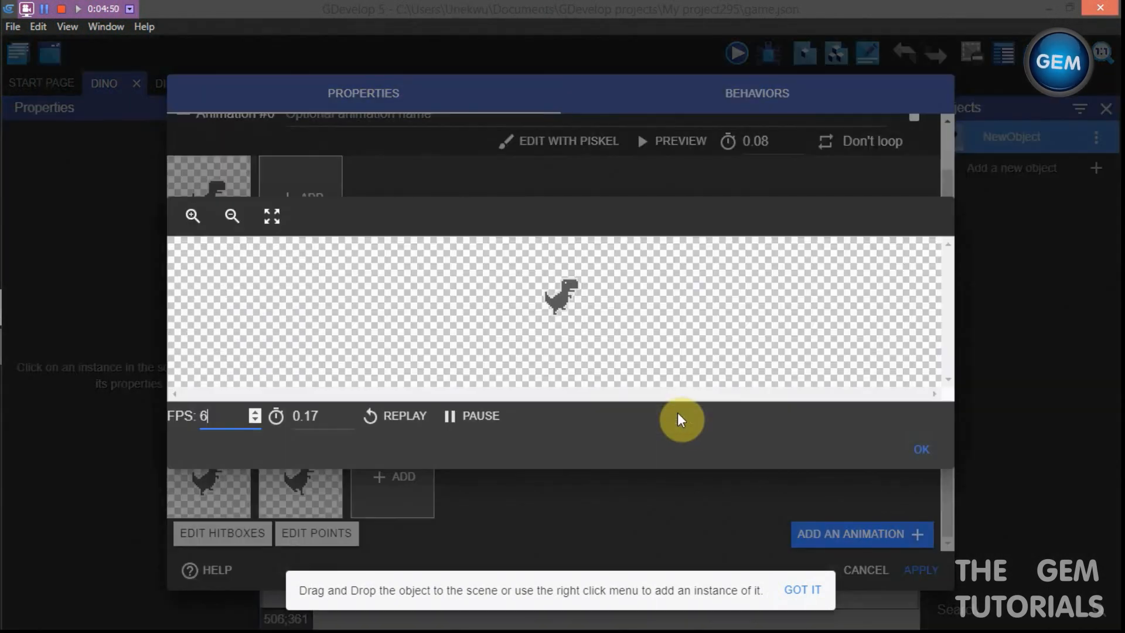
click(915, 446)
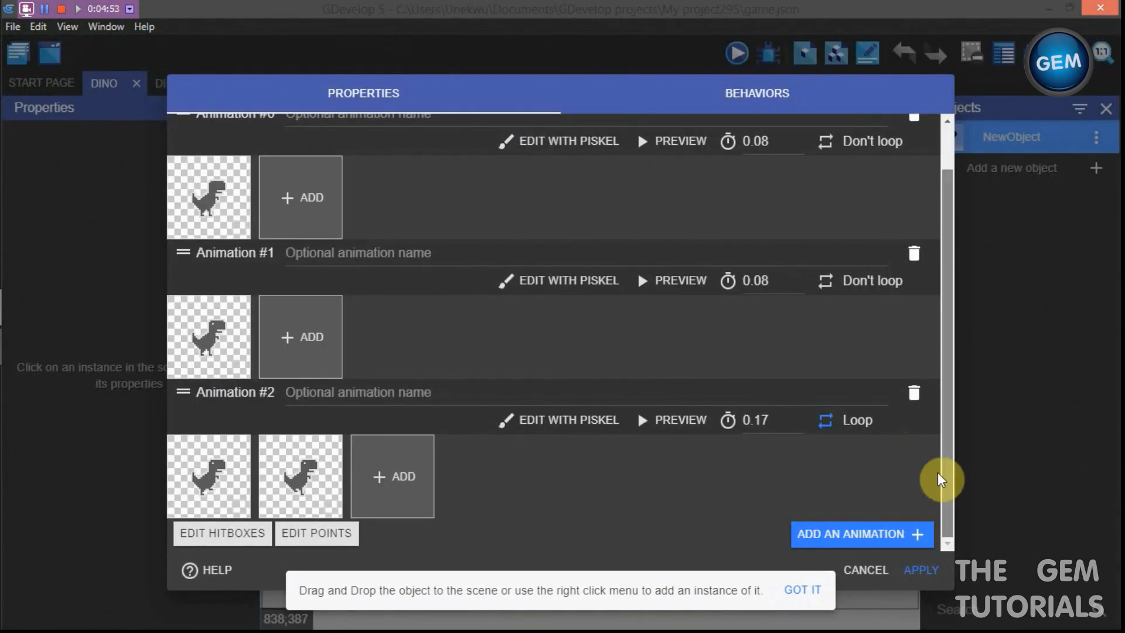
Check the Dino object's behaviors, return to its animations and apply the object's settings
click(765, 92)
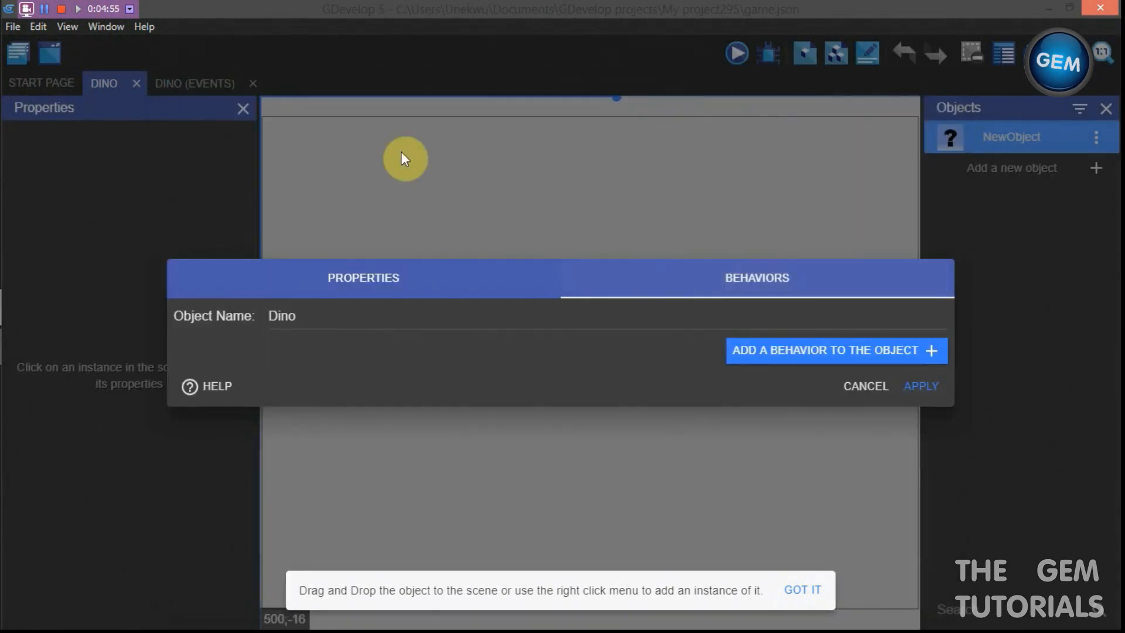
click(317, 280)
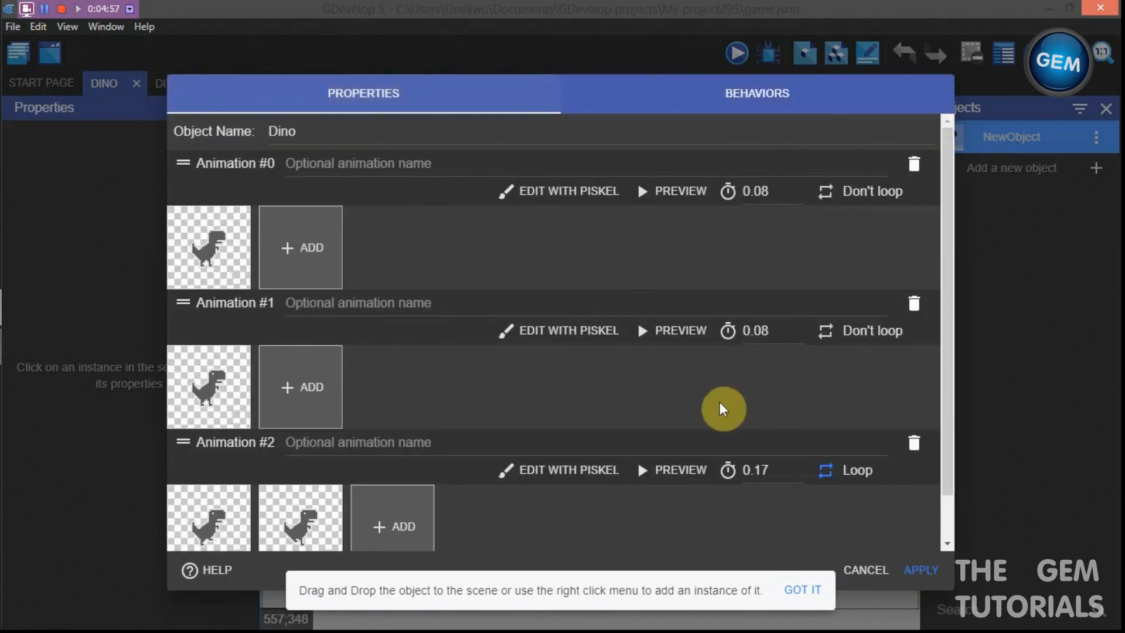
click(925, 571)
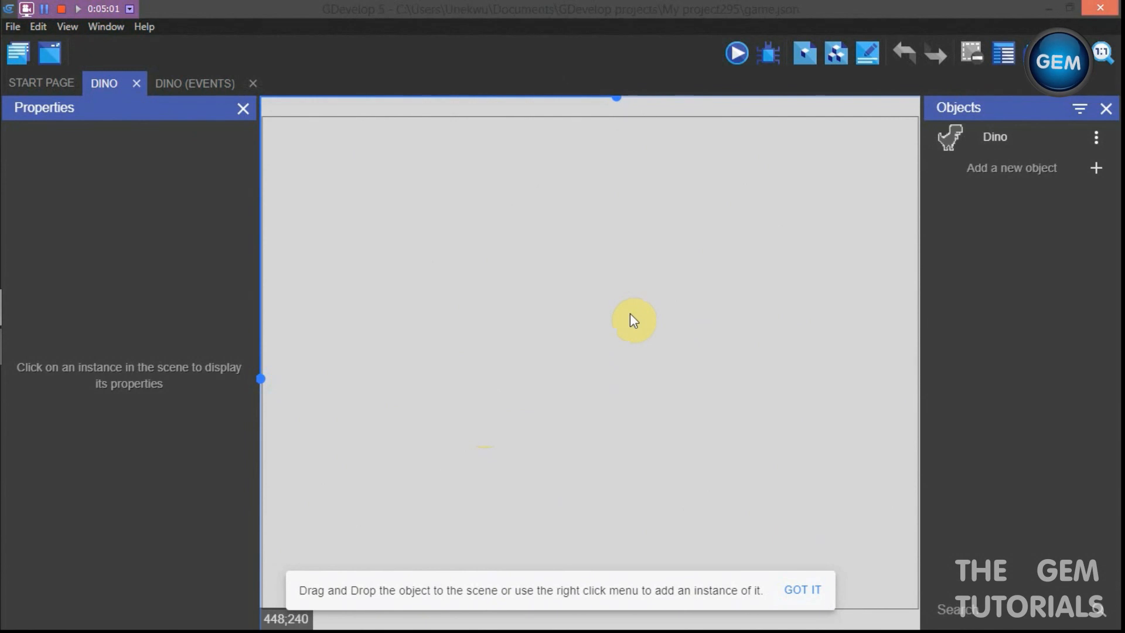
Add a new Sprite object to the scene and name it Dinohitbox
click(1081, 168)
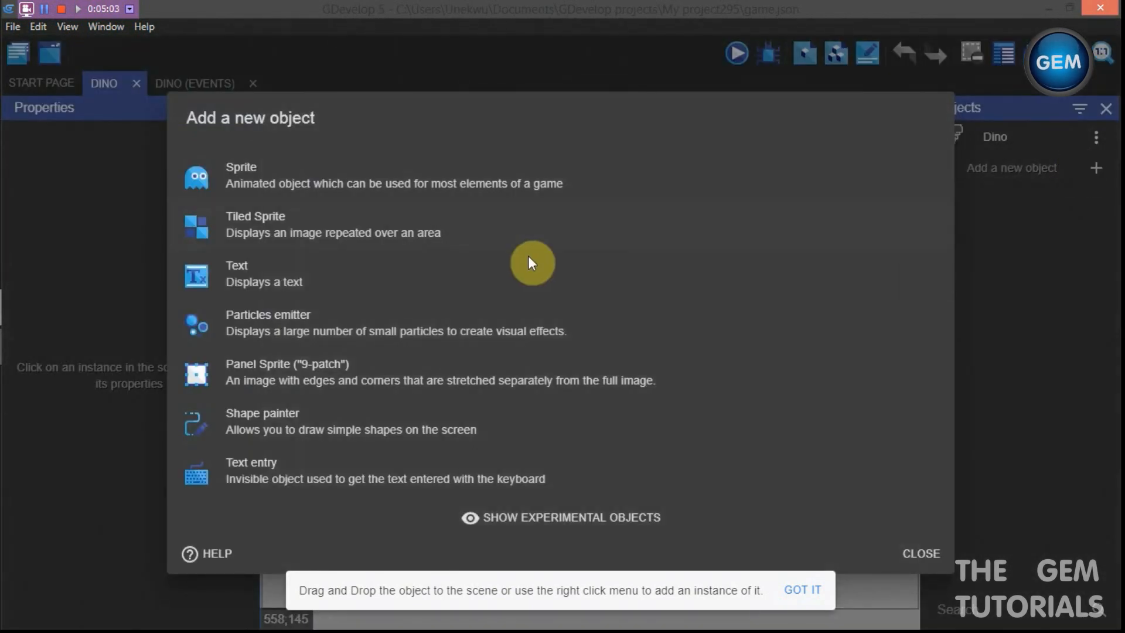
click(353, 160)
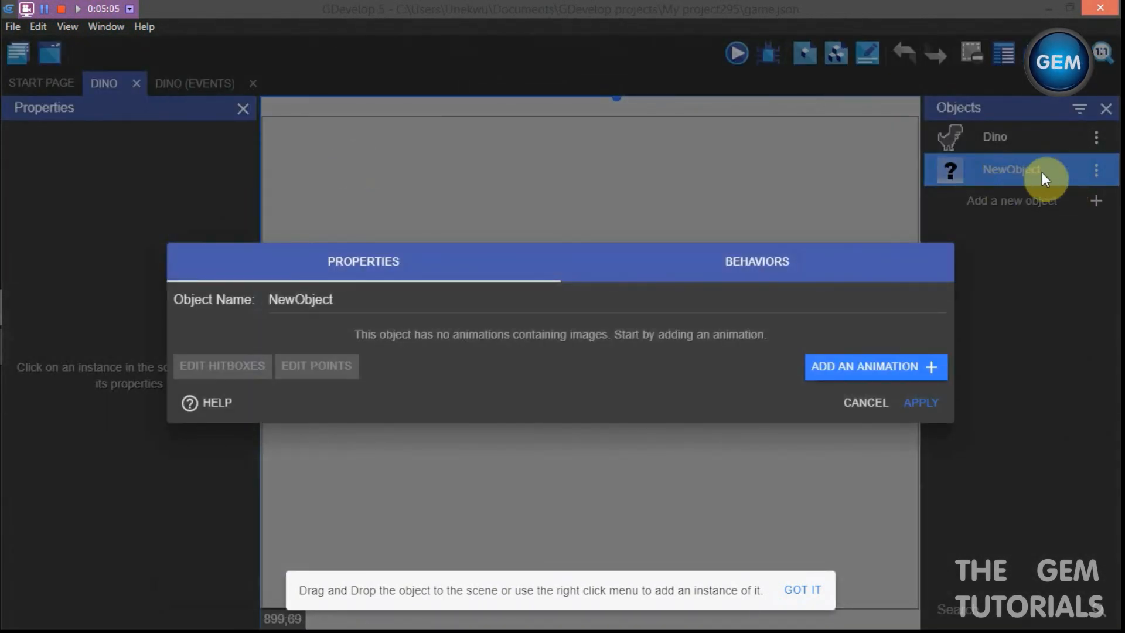
click(359, 299)
key(ctrl+a)
key(BackSpace)
text(D)
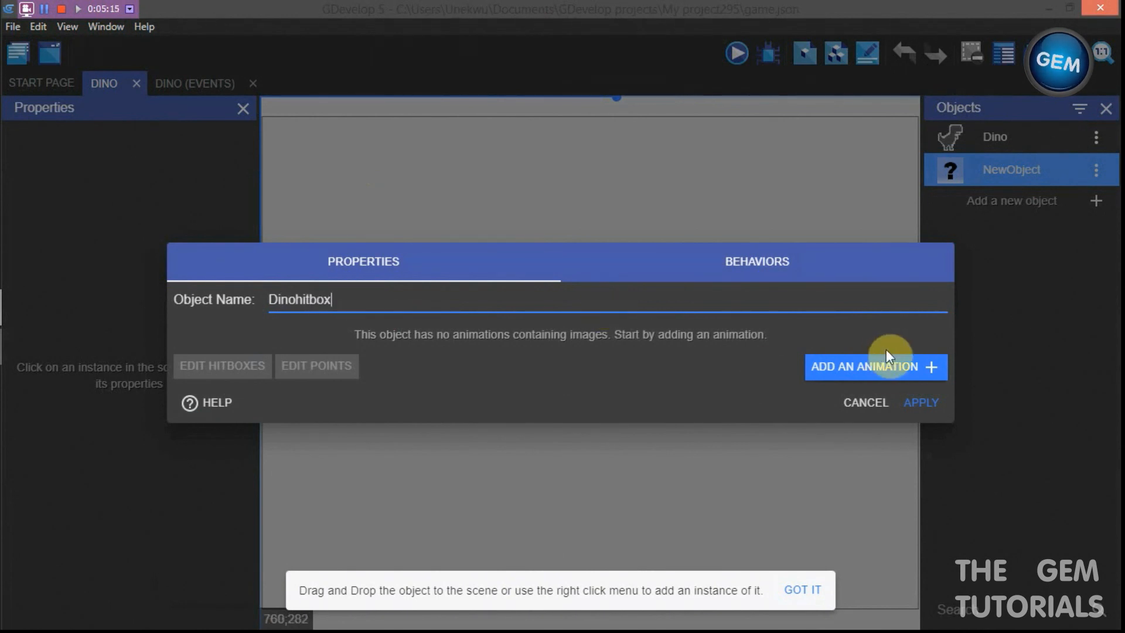
Give the Dinohitbox object an animation with the image hitbox-1
click(879, 365)
click(200, 363)
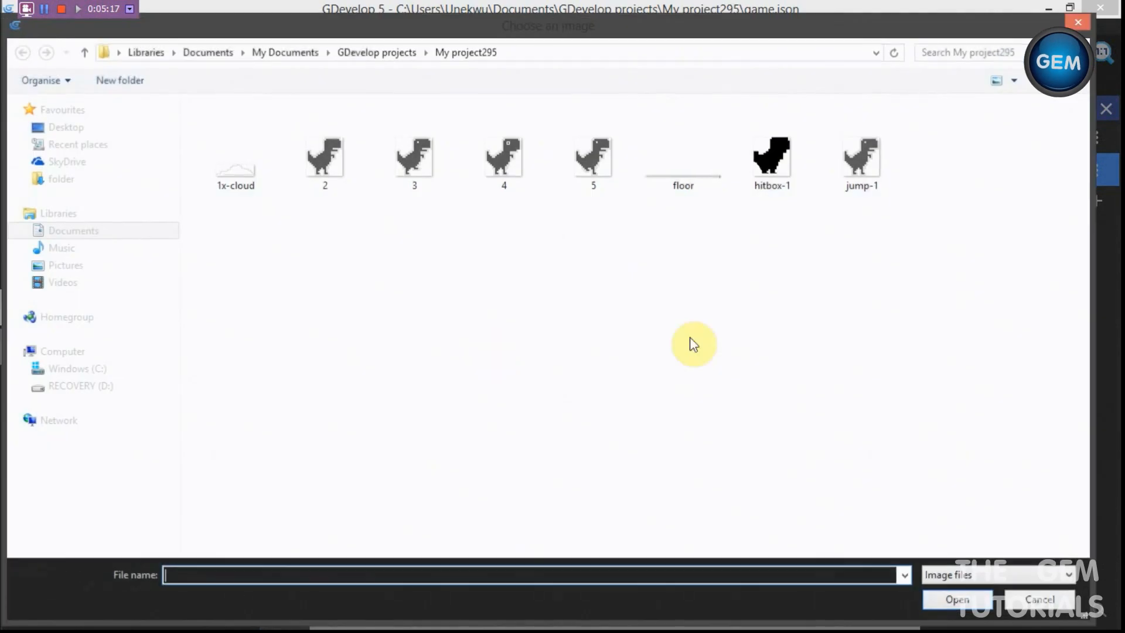
click(772, 181)
double_click(771, 191)
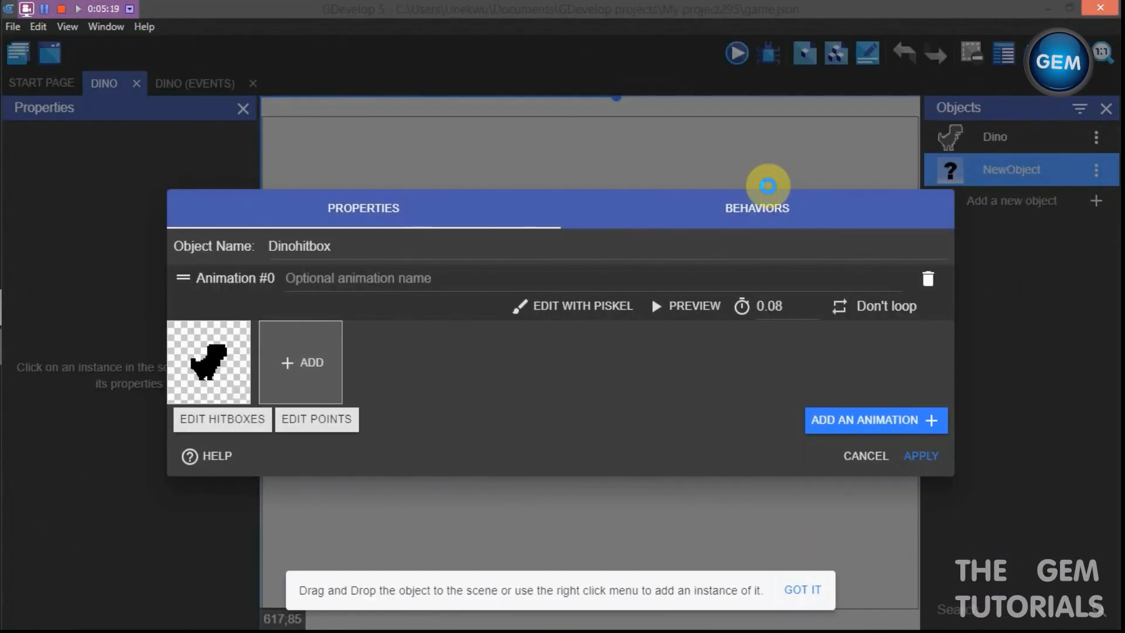
Add the Platformer character behavior to Dinohitbox with its default settings and apply the object's changes
click(733, 223)
click(873, 346)
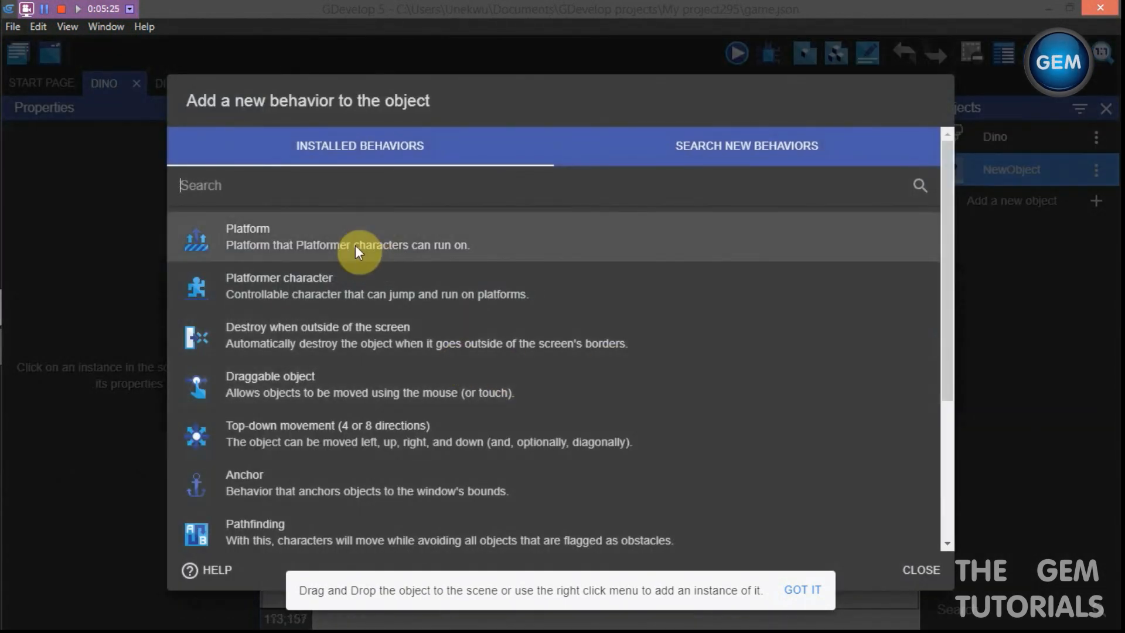
click(347, 287)
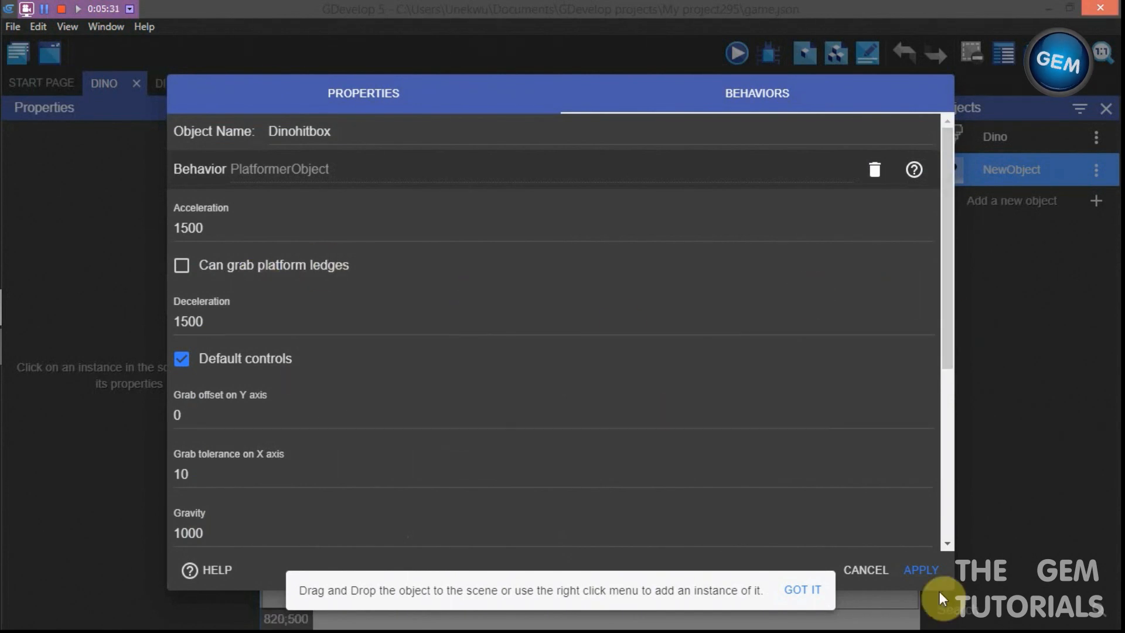
click(926, 570)
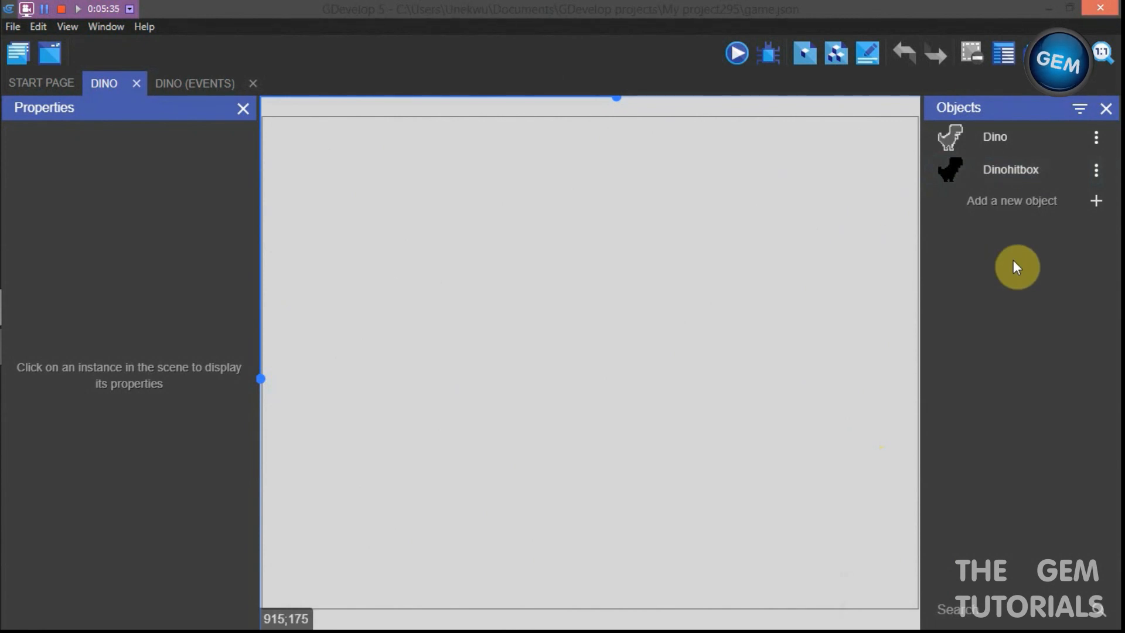
Add another Sprite object to the scene and name it Floor
click(1064, 207)
click(241, 167)
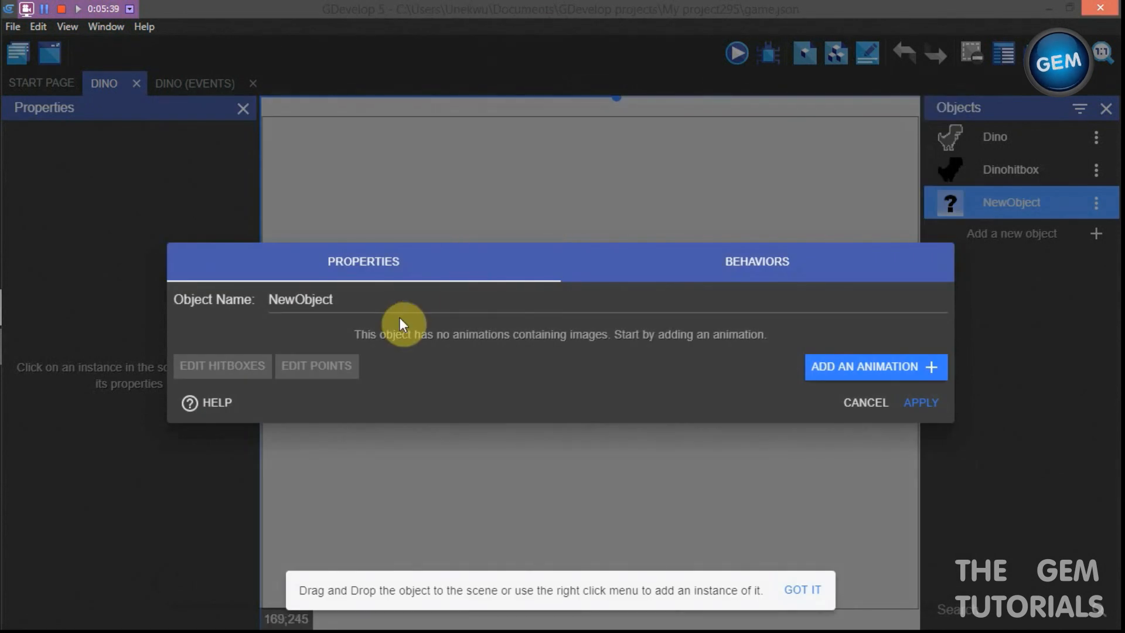
double_click(387, 300)
key(BackSpace)
text(Floor)
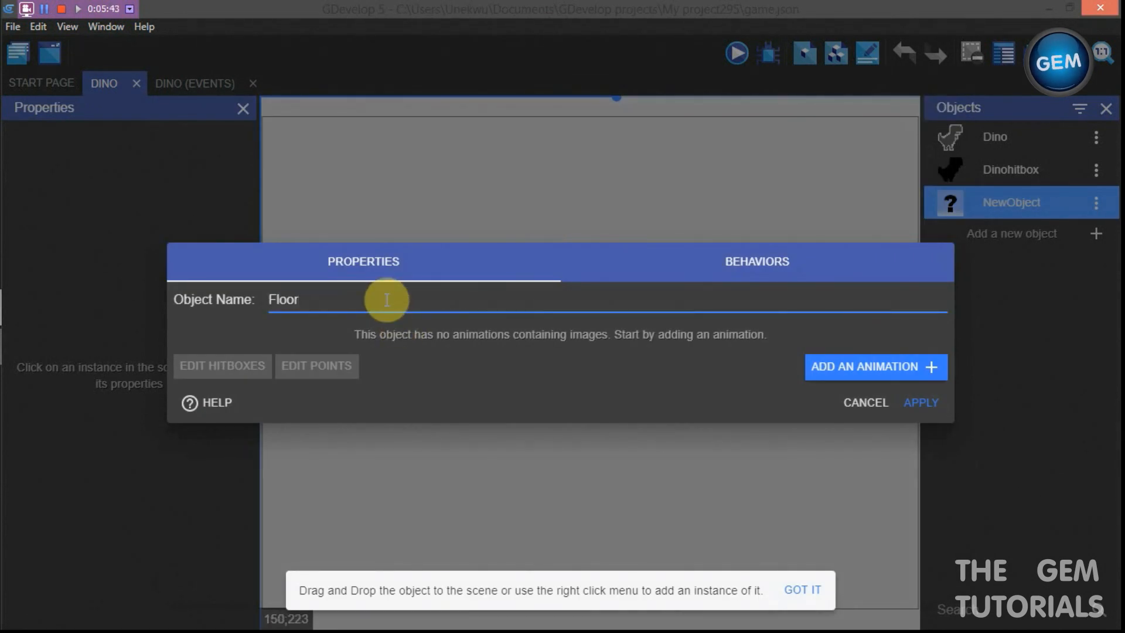
Give the Floor object an animation with the image floor
click(886, 361)
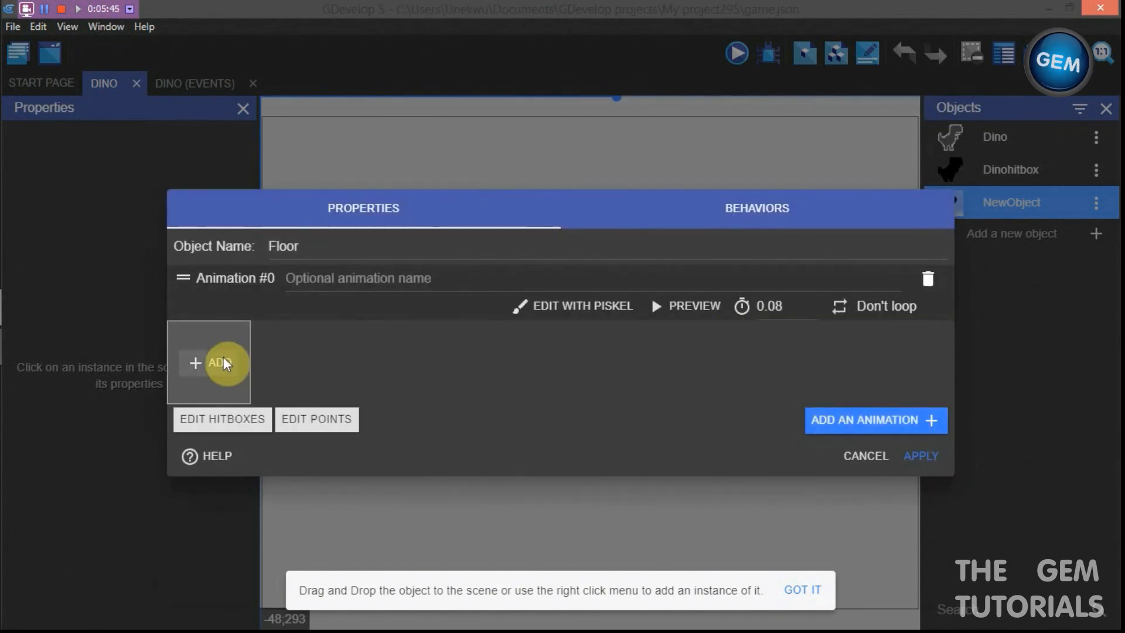
click(223, 360)
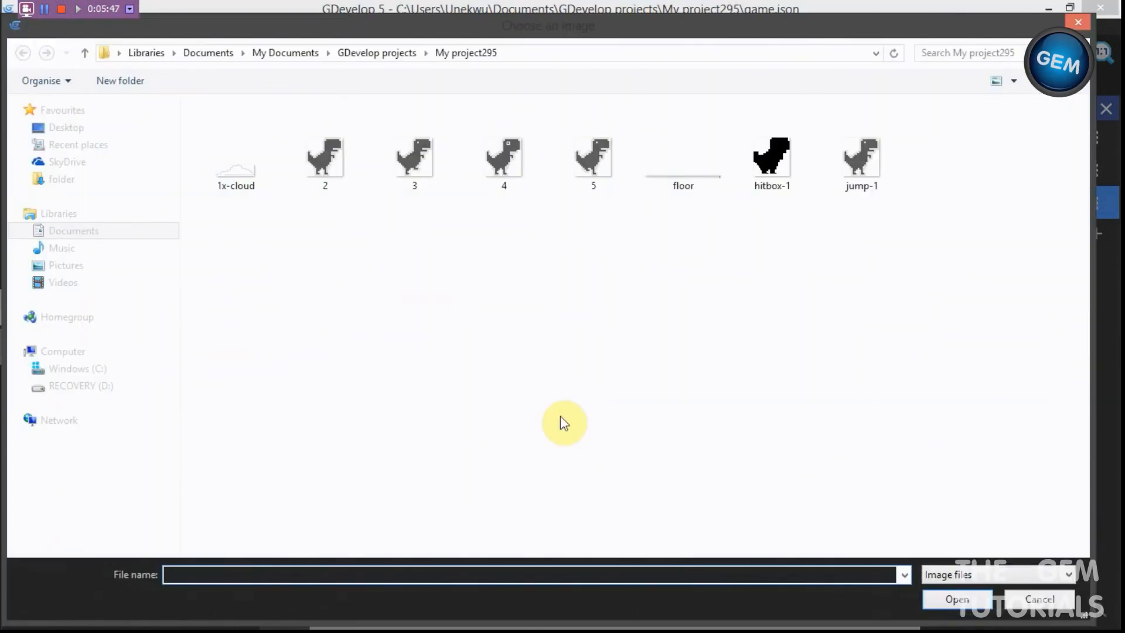
double_click(716, 182)
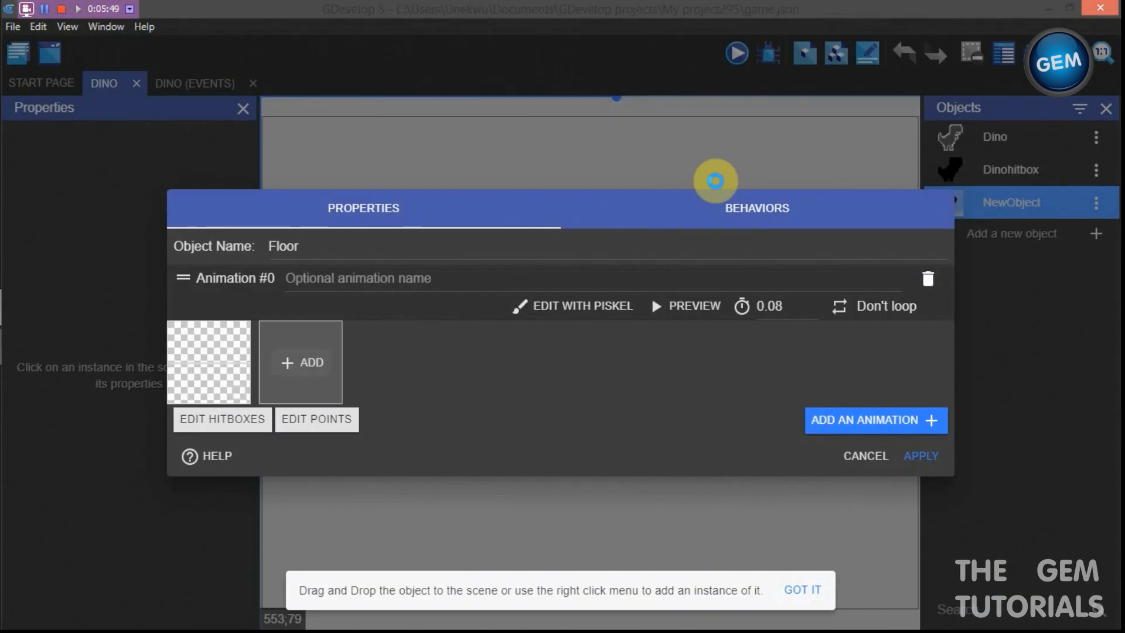
Add the Platform behavior to the Floor object with its default settings and apply the object's changes
click(753, 229)
click(871, 358)
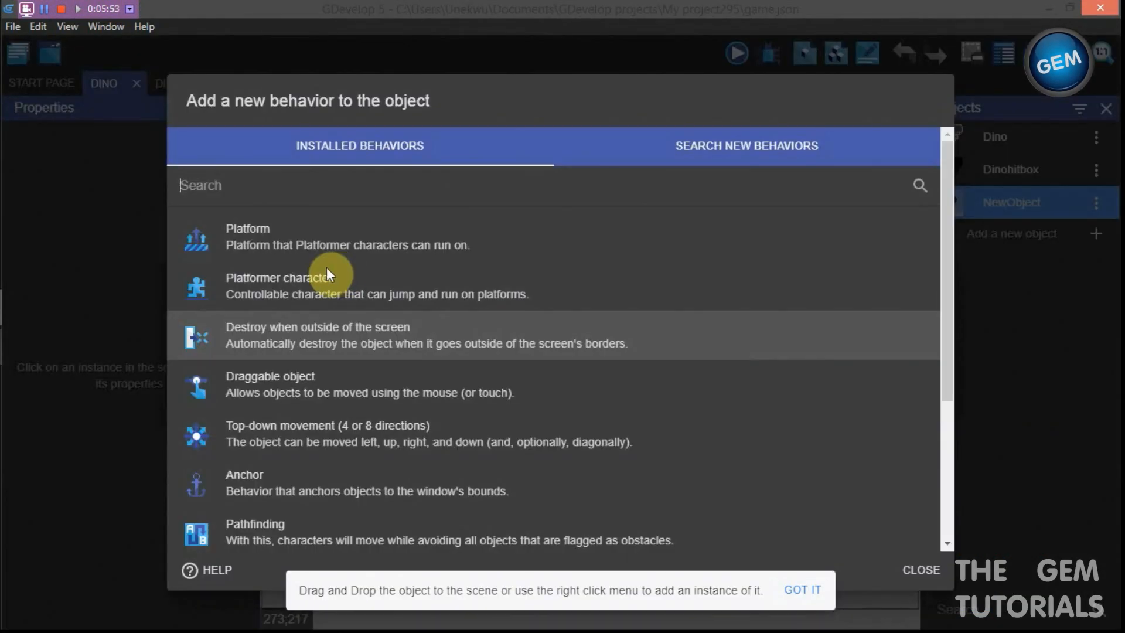
click(279, 237)
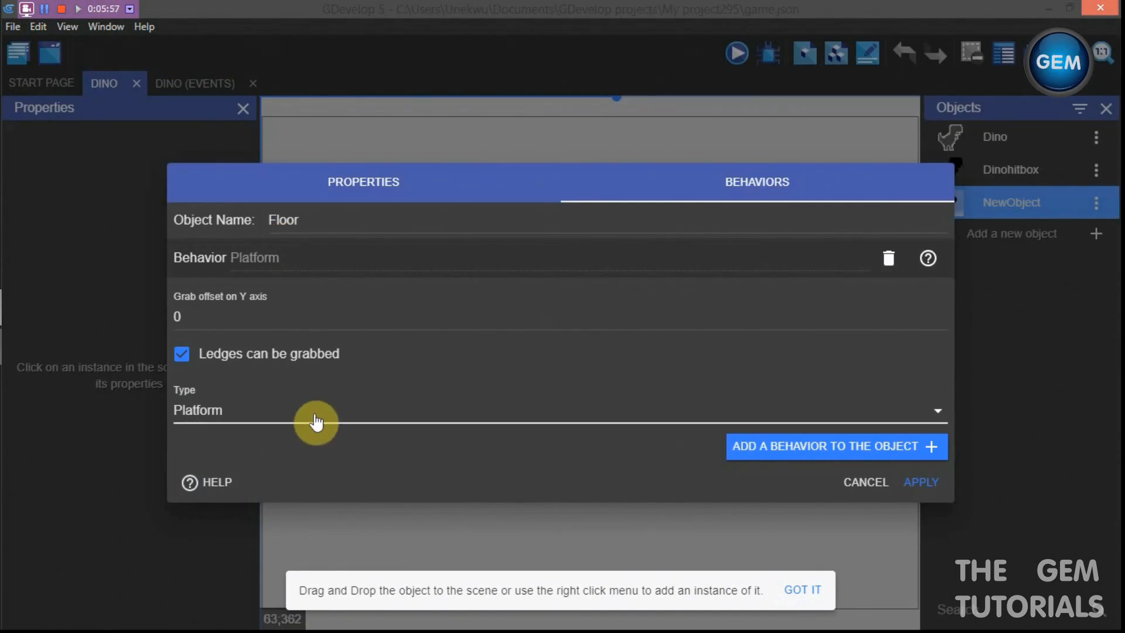
click(929, 482)
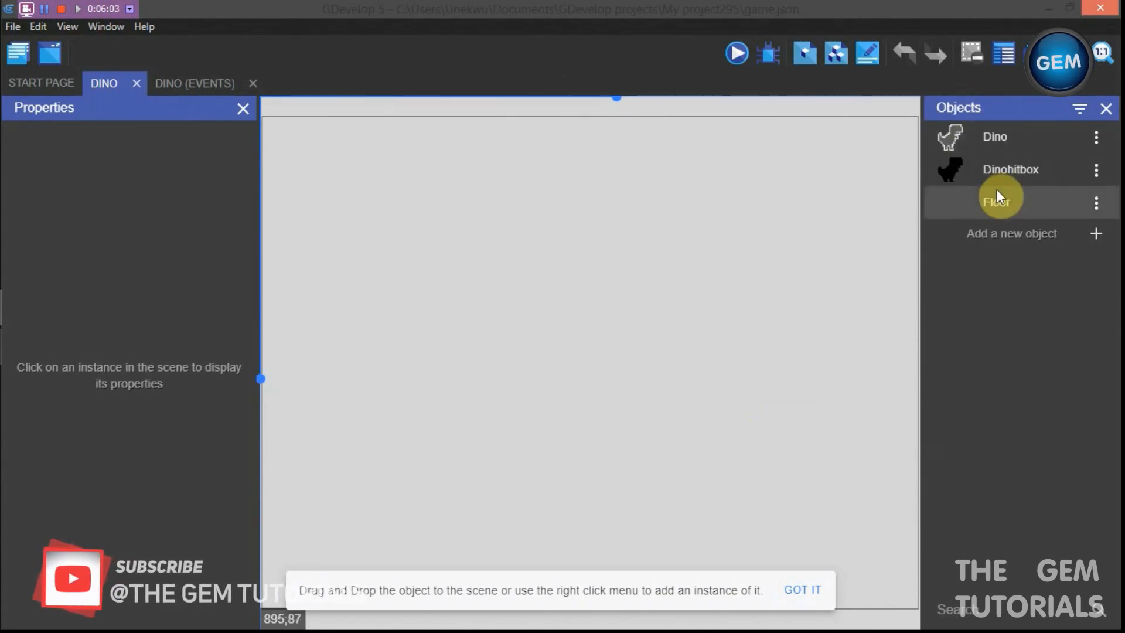
Place a Dino instance in the scene's lower half, a Dinohitbox just below it, and a Floor instance lower down to their right
drag(1007, 130, 445, 404)
drag(959, 160, 411, 457)
click(568, 472)
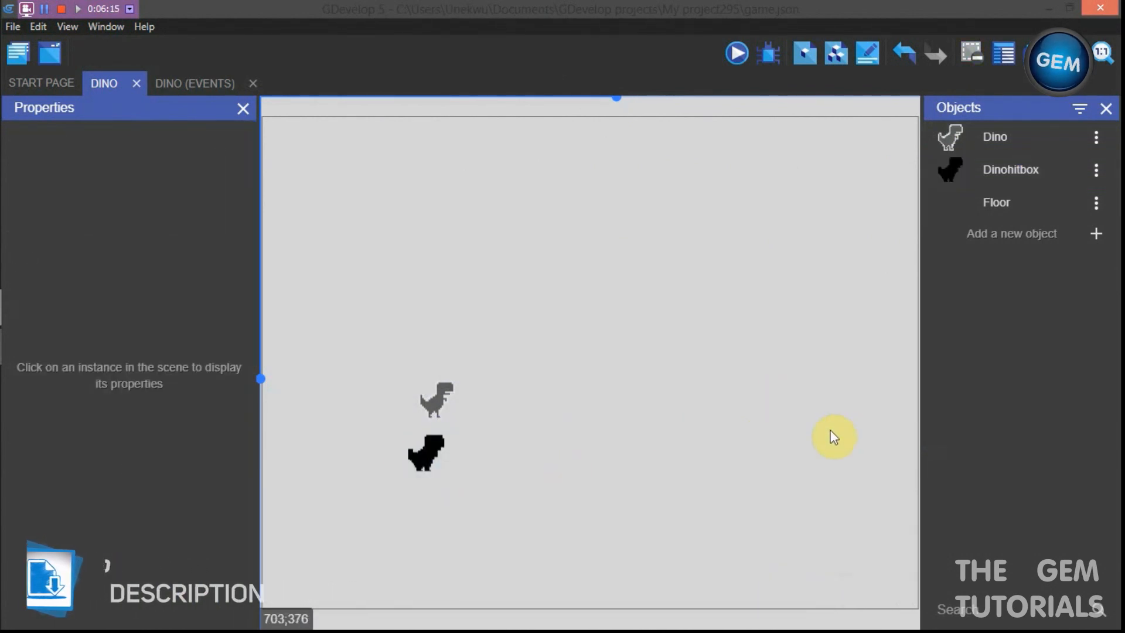
mouse_move(999, 200)
mouse_down()
mouse_move(754, 301)
mouse_move(681, 481)
mouse_move(528, 528)
mouse_move(494, 527)
mouse_up()
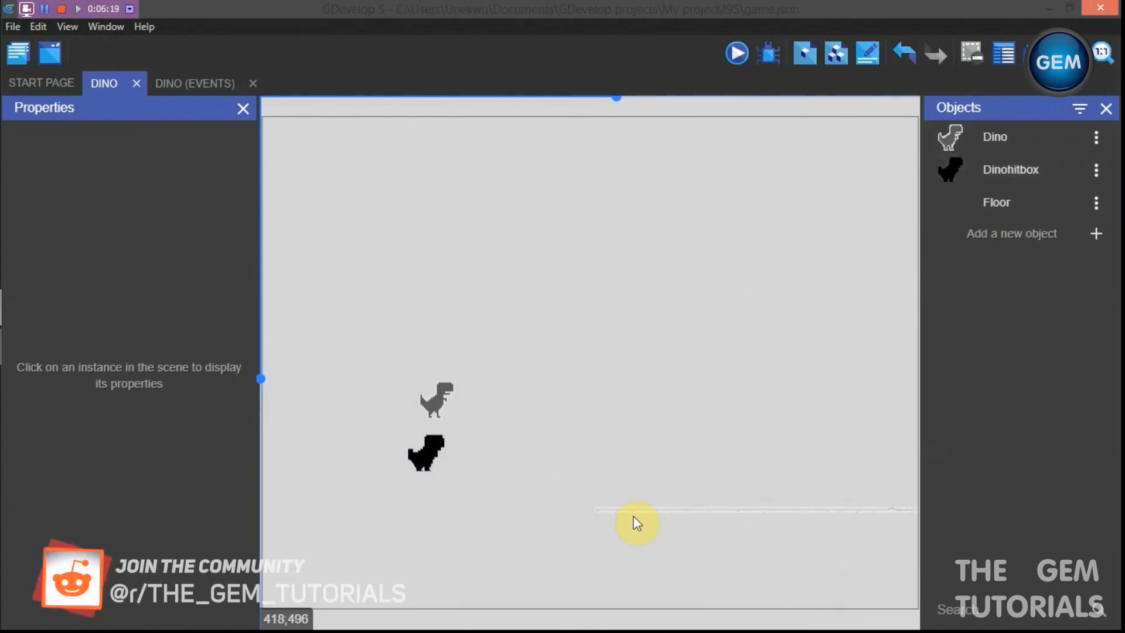
Move the Floor instance to the scene's left edge and set its position to X 0, Y 495
drag(634, 509, 269, 512)
click(92, 213)
key(BackSpace)
key(BackSpace)
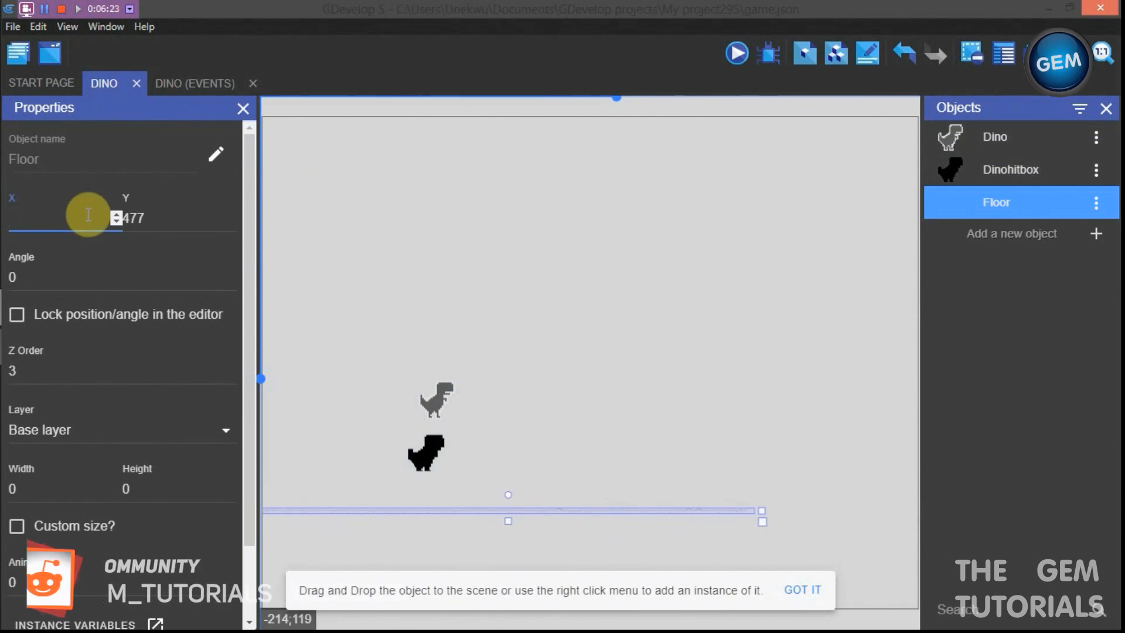
text(0)
click(164, 217)
key(BackSpace)
key(BackSpace)
text(95)
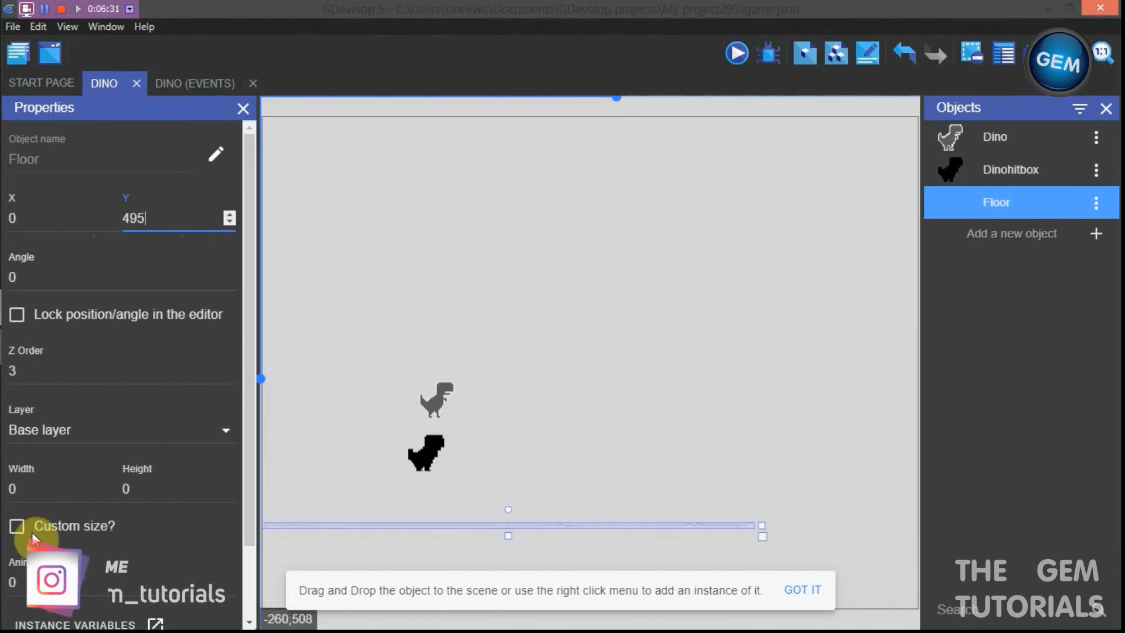
Give the Floor instance a custom size with width 800 and height 7
click(17, 526)
click(42, 489)
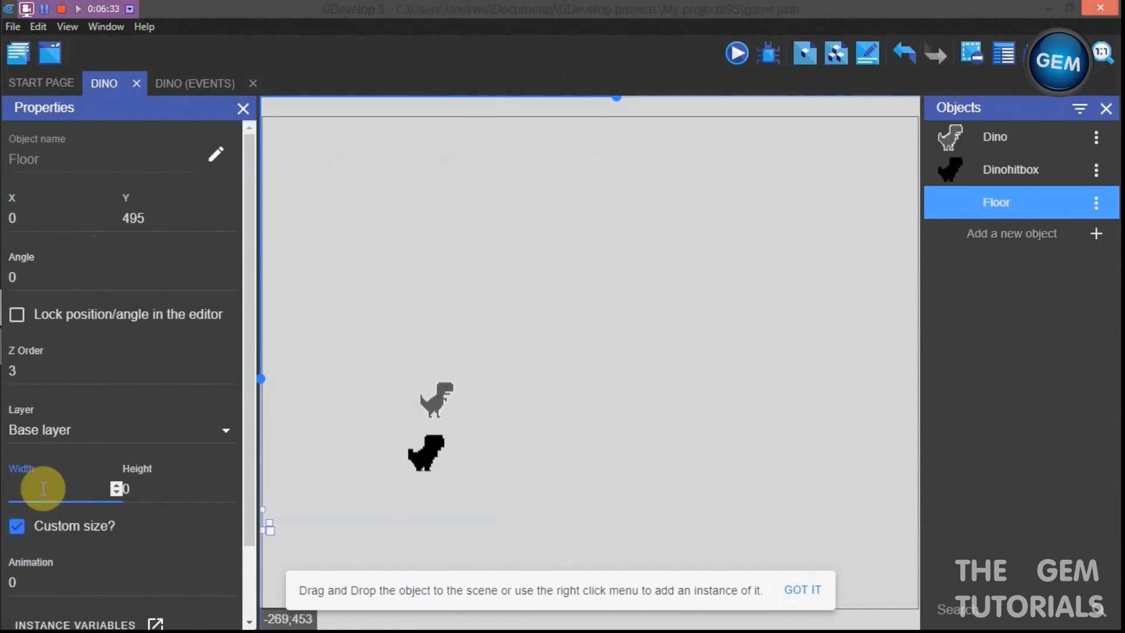
text(800)
click(180, 486)
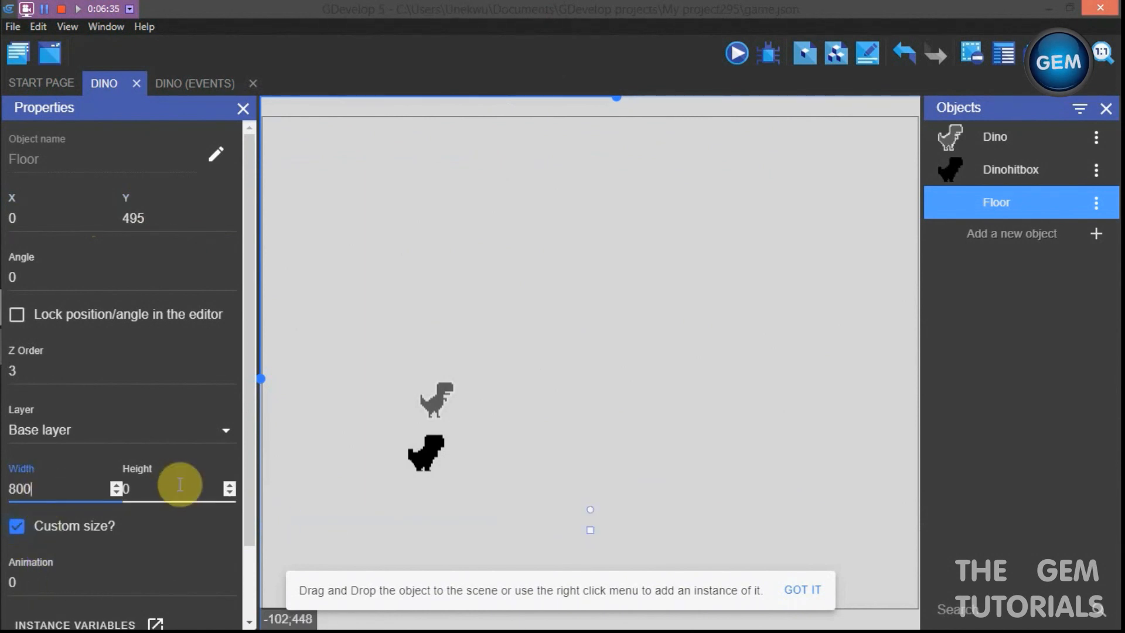
text(7)
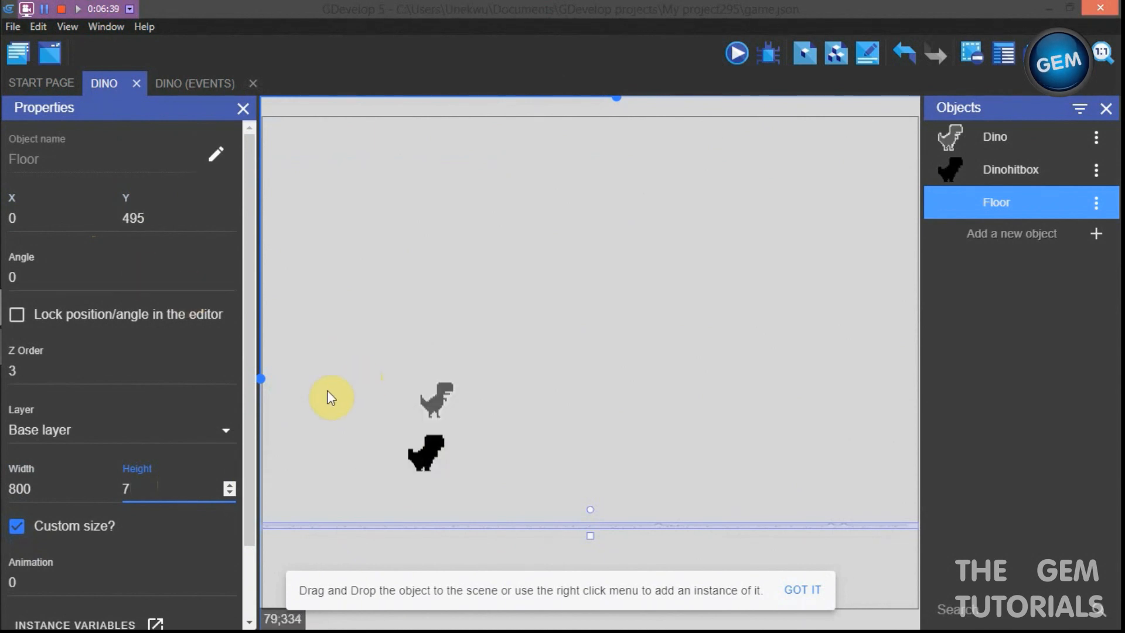
click(385, 315)
Place a second Floor instance in the scene and set its position to X 801, Y 495
drag(612, 110, 652, 111)
drag(1020, 202, 574, 529)
click(58, 220)
key(BackSpace)
key(BackSpace)
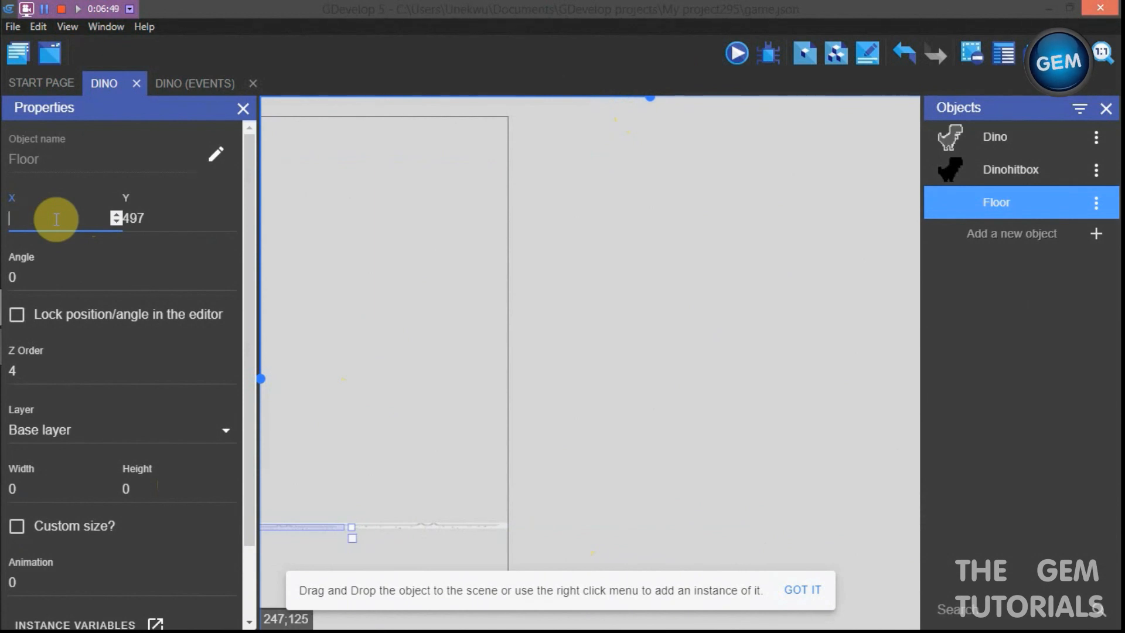
text(801)
click(199, 216)
key(BackSpace)
key(BackSpace)
key(BackSpace)
text(495)
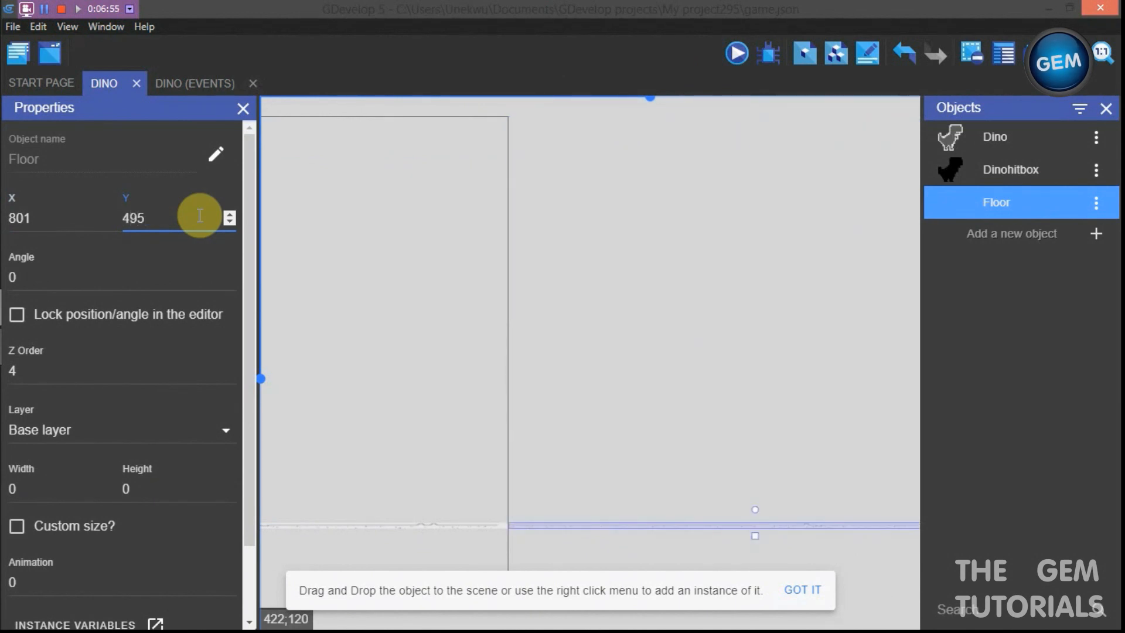
click(620, 489)
click(587, 526)
click(706, 427)
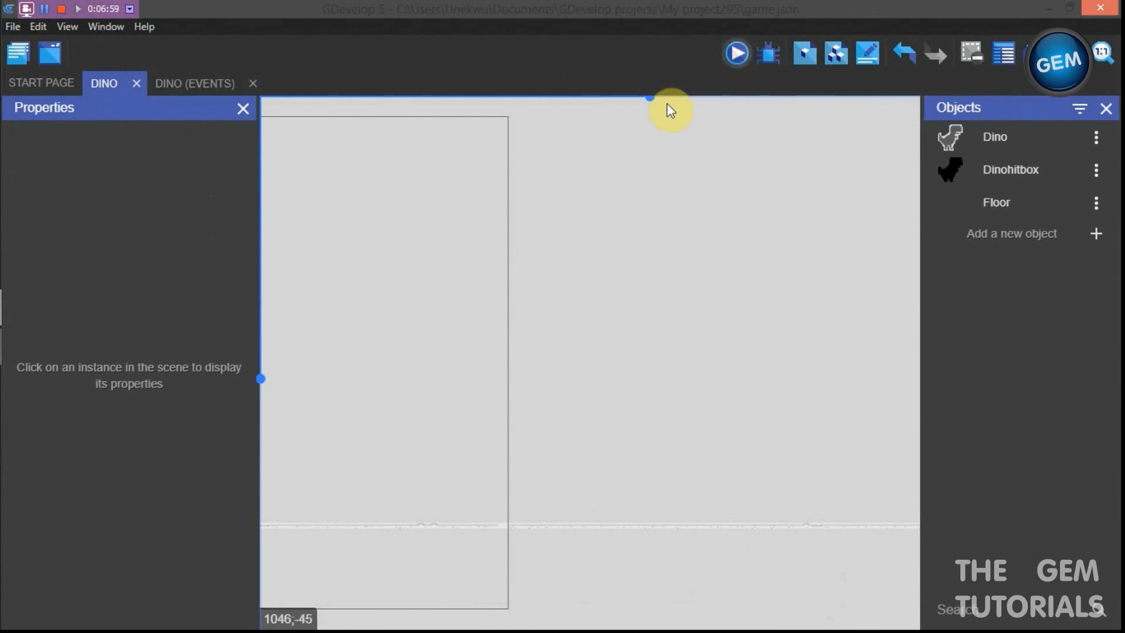
shift+scroll(651, 103, left, 5)
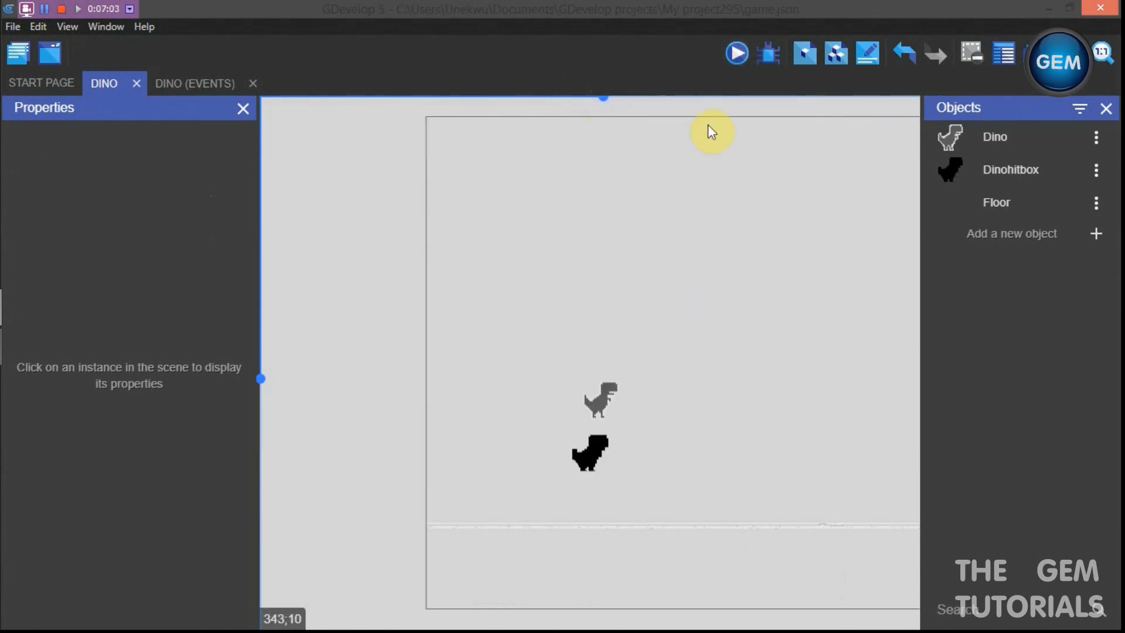
Add a new event to the Dino scene's events with the condition At the beginning of the scene
click(181, 82)
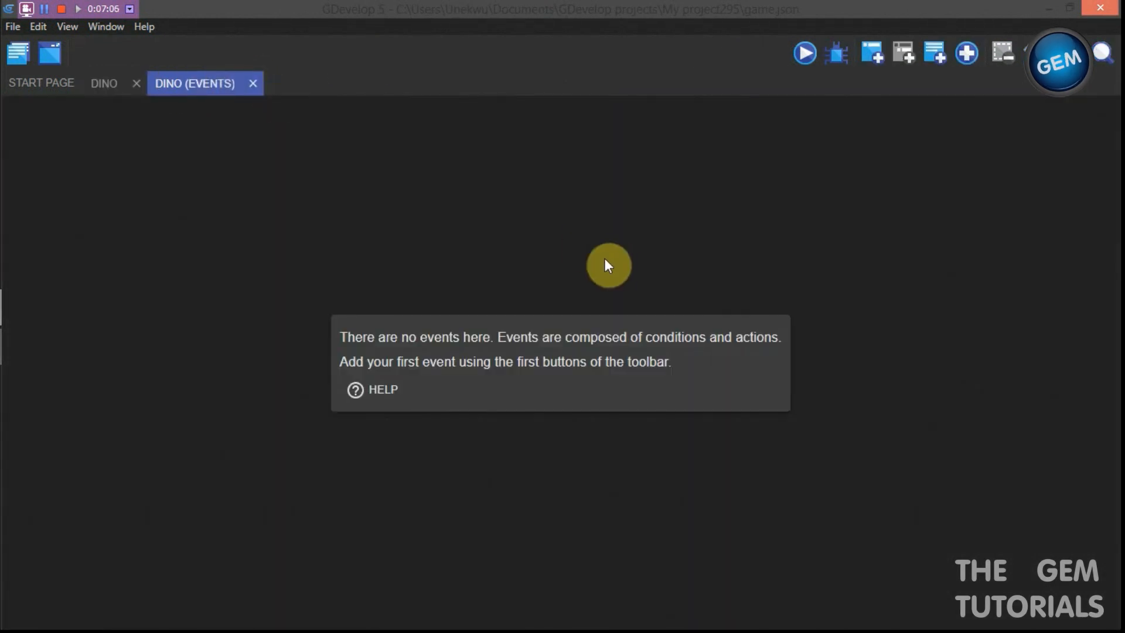
click(873, 46)
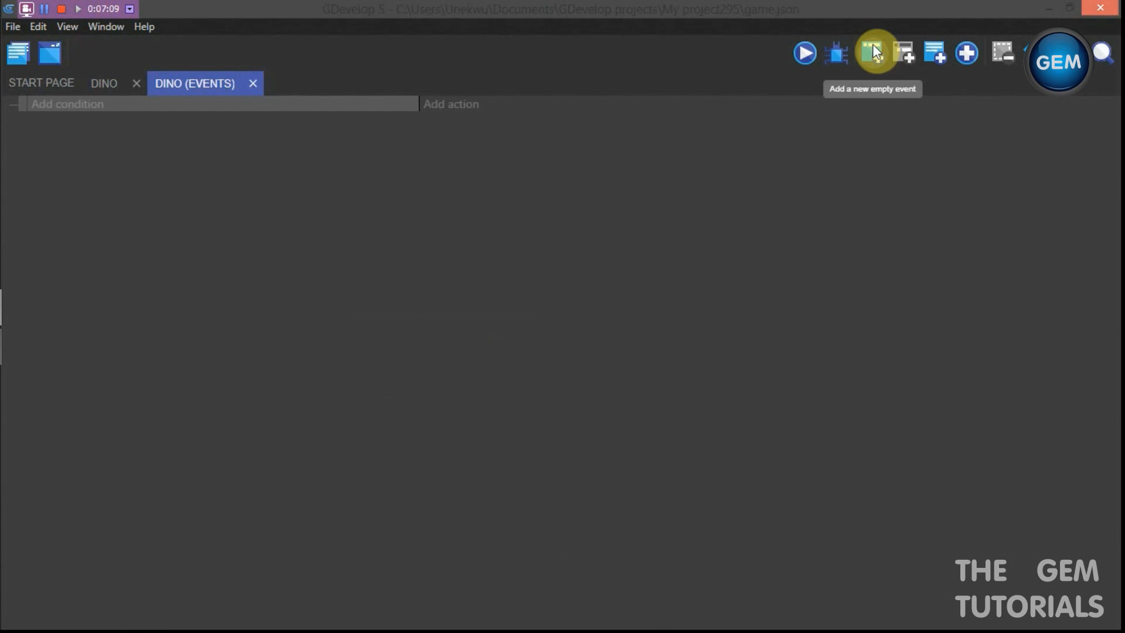
click(79, 109)
click(78, 109)
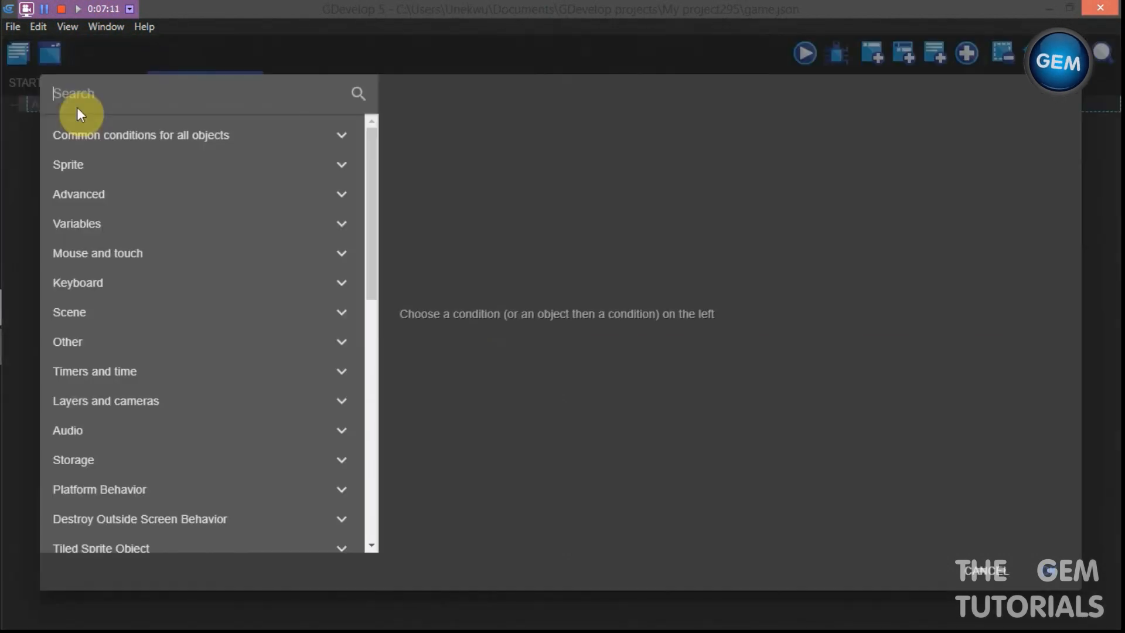
text(beg)
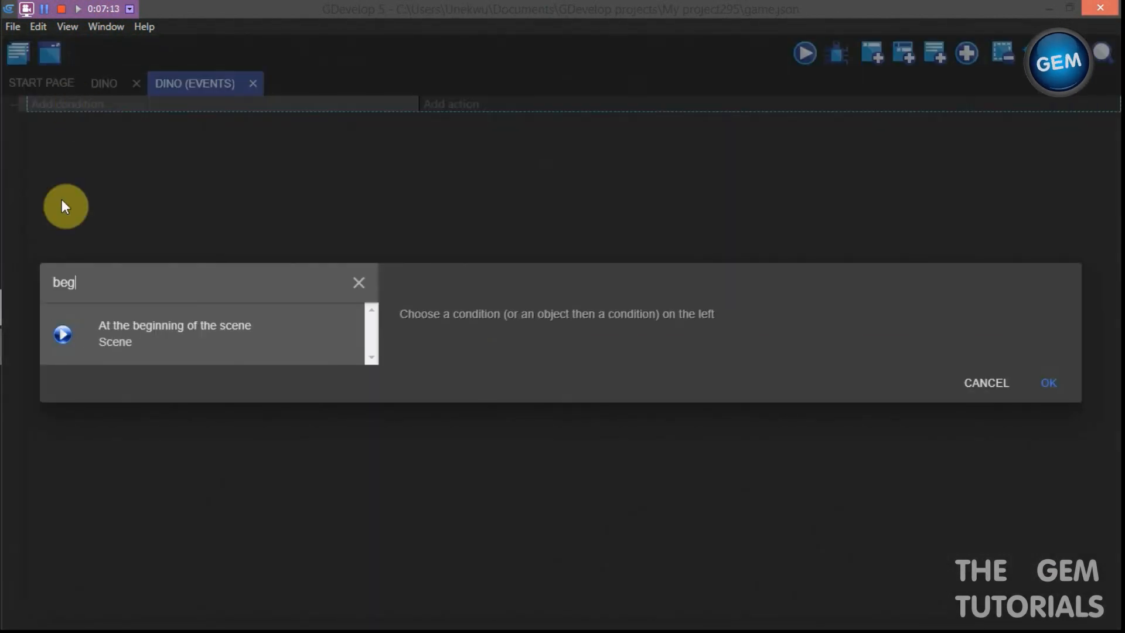
click(178, 333)
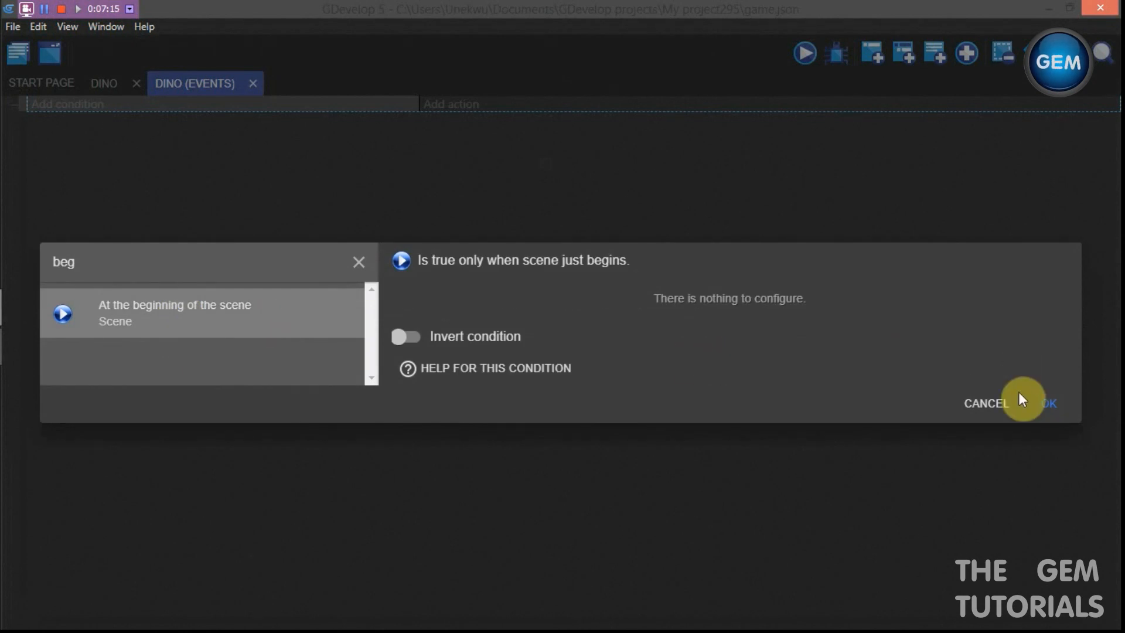
click(1039, 407)
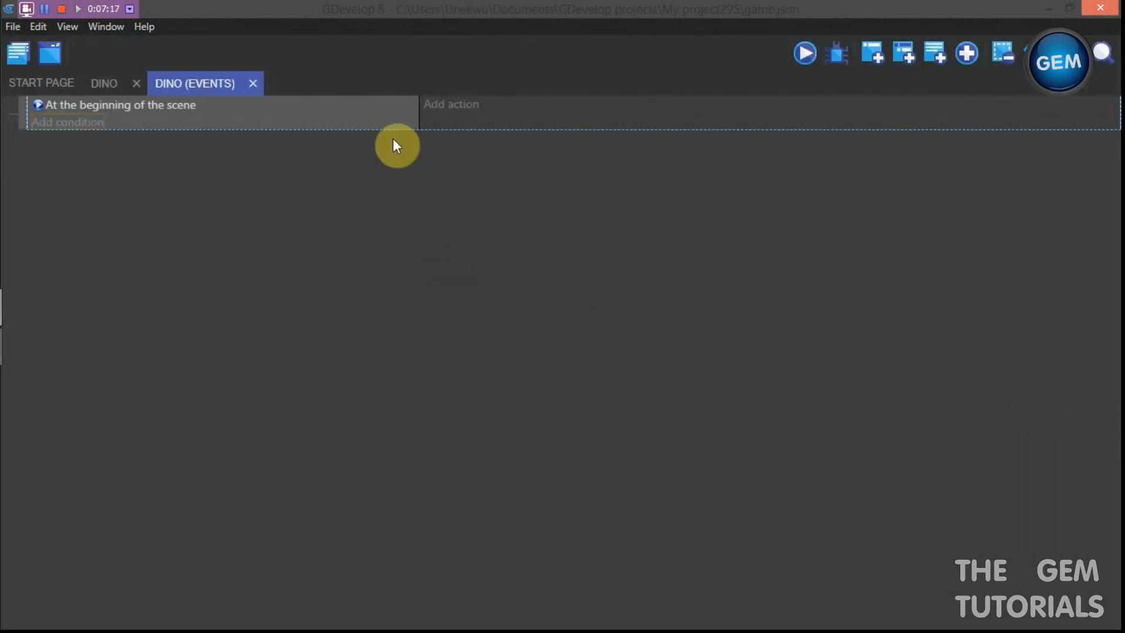
Add a Hide action for Dinohitbox to the beginning-of-scene event and add an empty event below it
click(450, 106)
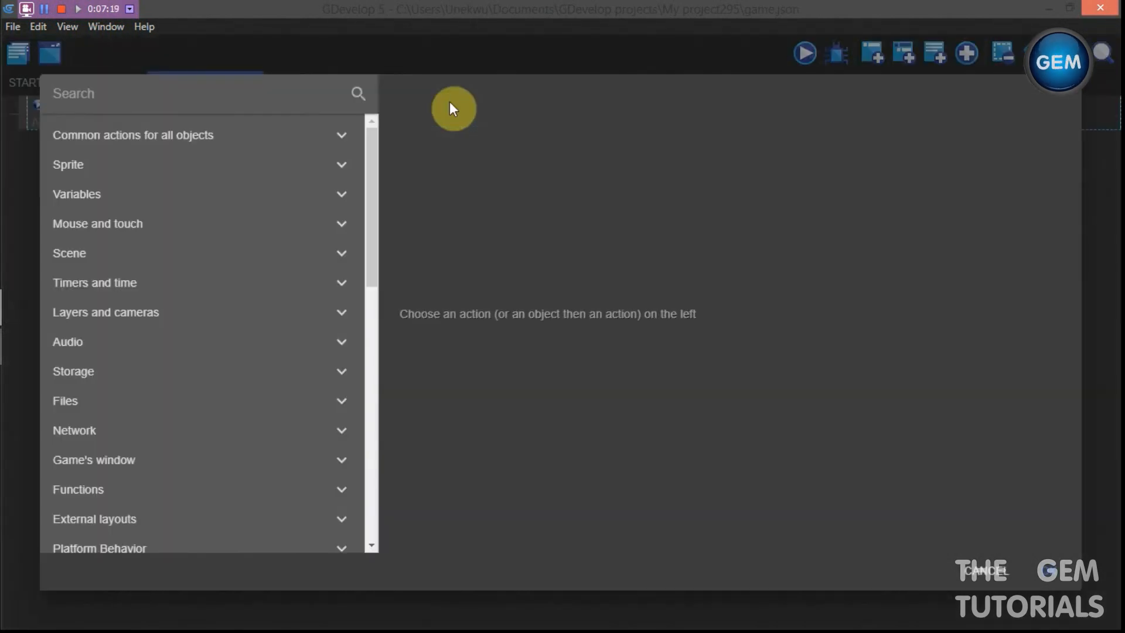
text(hide)
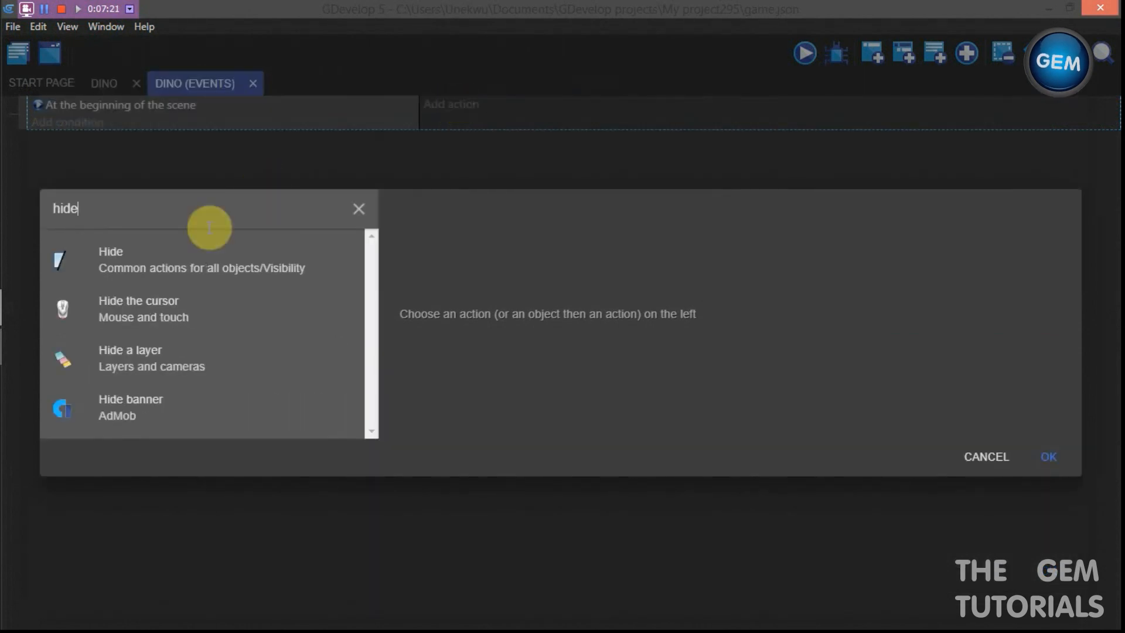
click(199, 258)
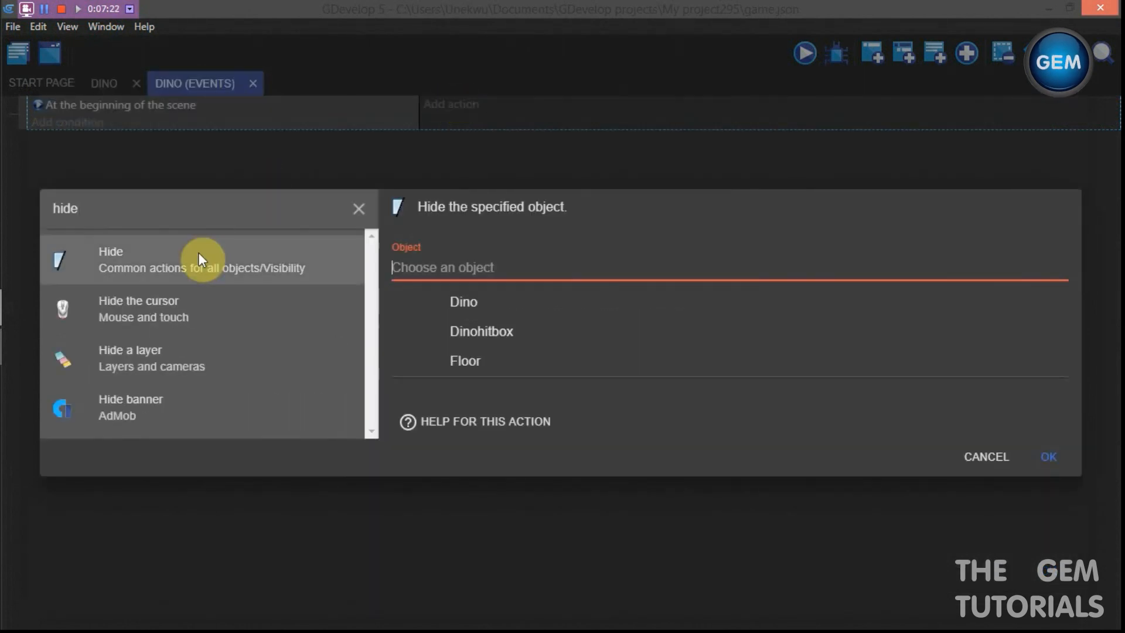
click(464, 329)
click(1048, 457)
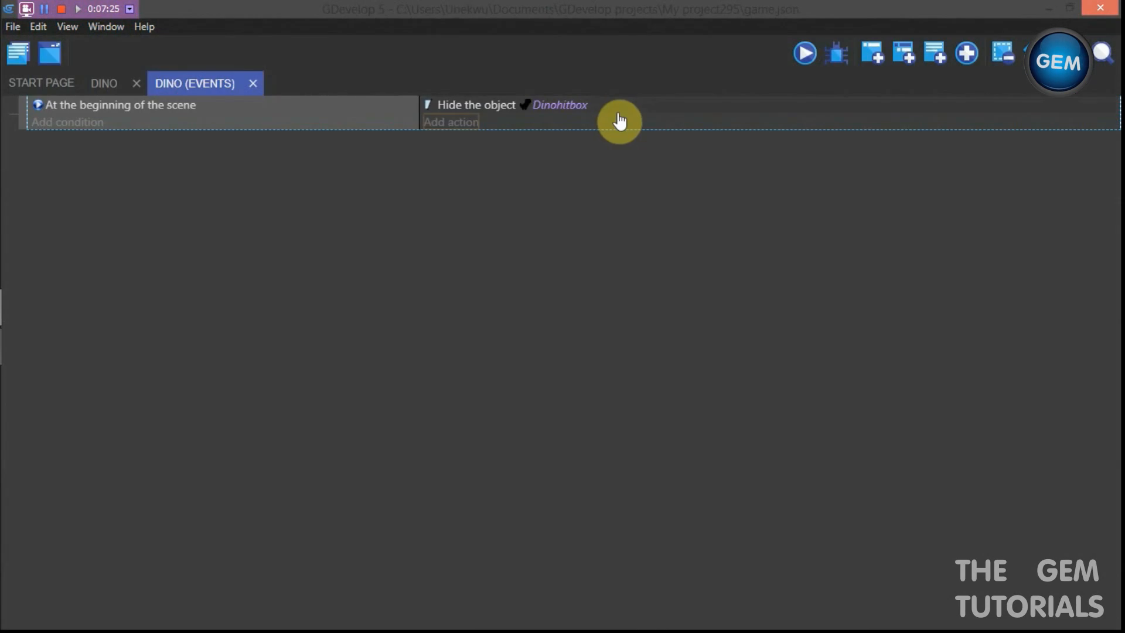
click(871, 56)
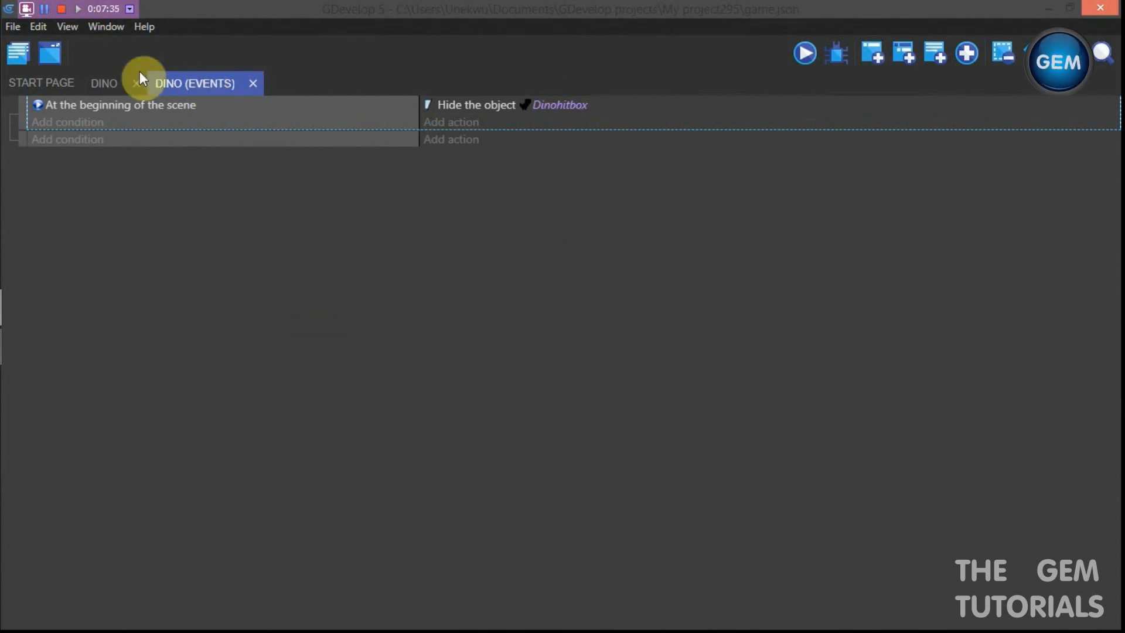
Turn off Default controls in the Dinohitbox object's PlatformerObject behavior and apply the change
click(102, 84)
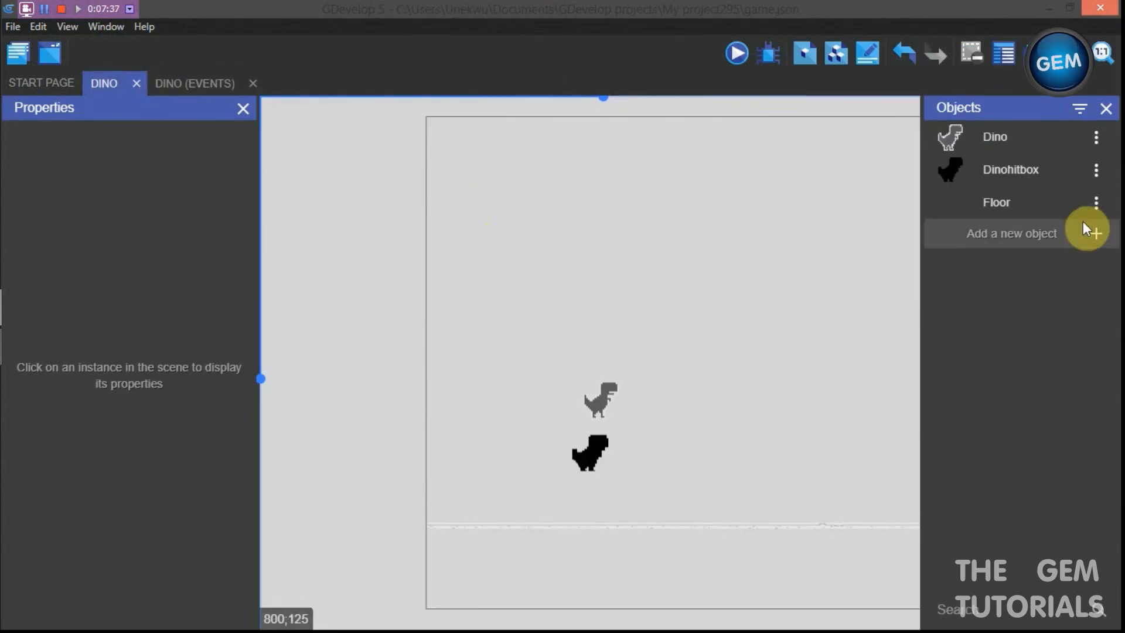
click(1096, 170)
click(1008, 202)
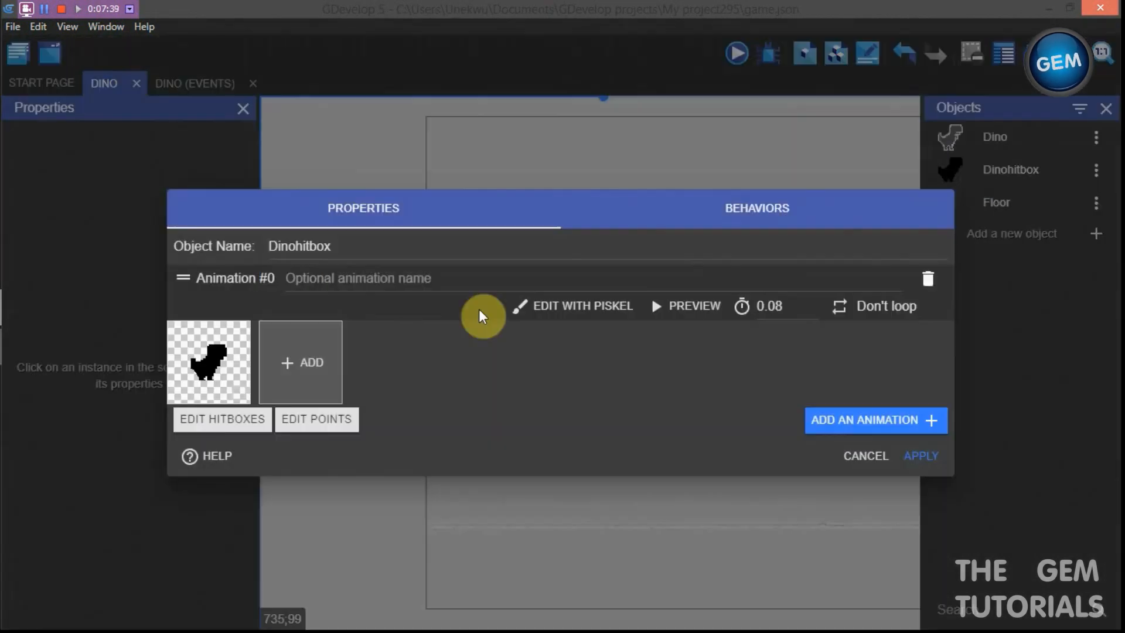
click(761, 222)
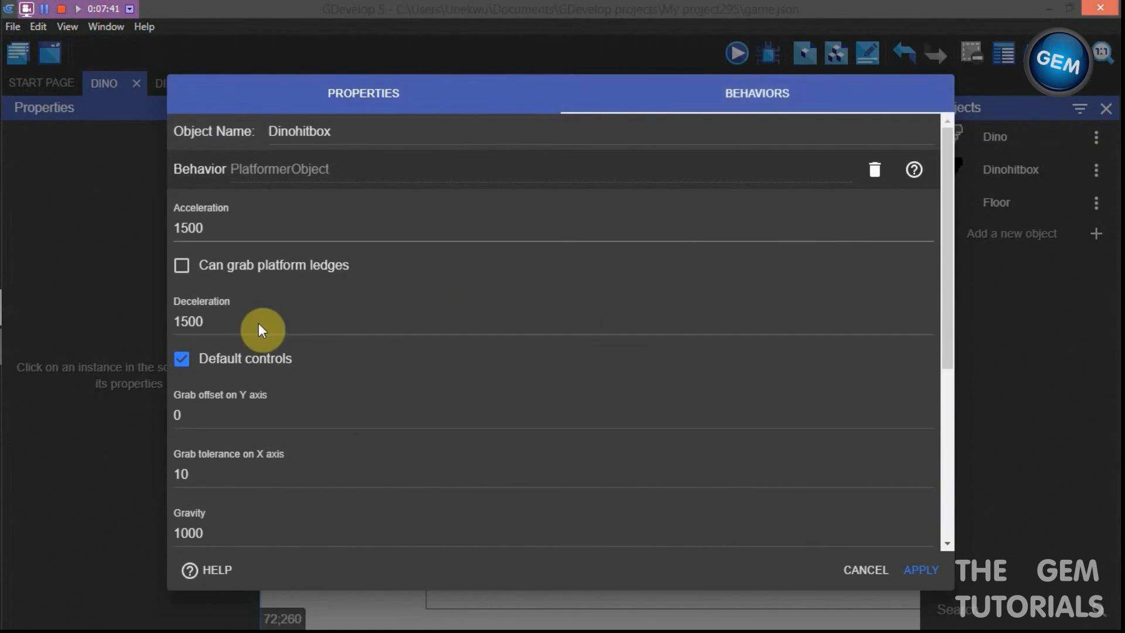
click(183, 360)
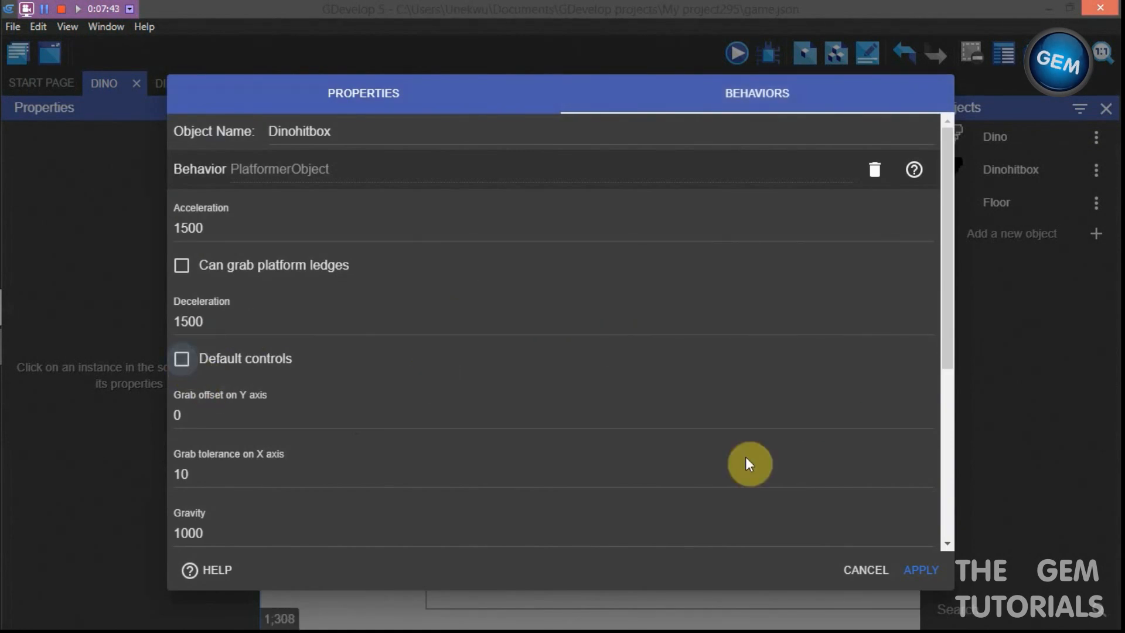
click(920, 577)
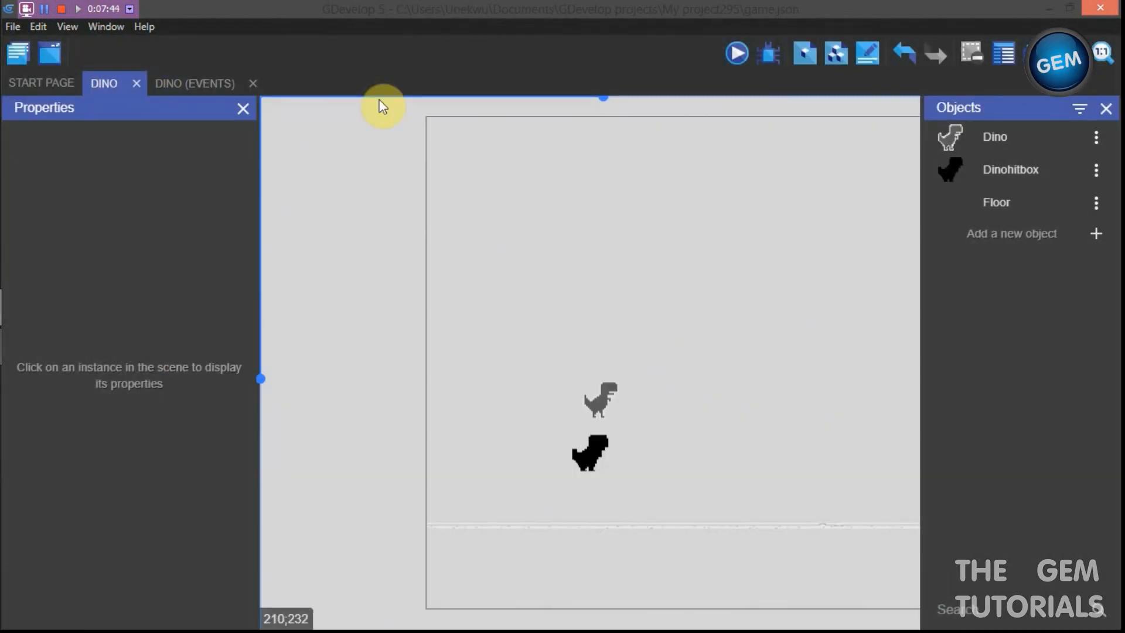
Add a platform Simulate control action with key "Right" for Dinohitbox to the second event, without conditions, and add a third empty event
click(191, 82)
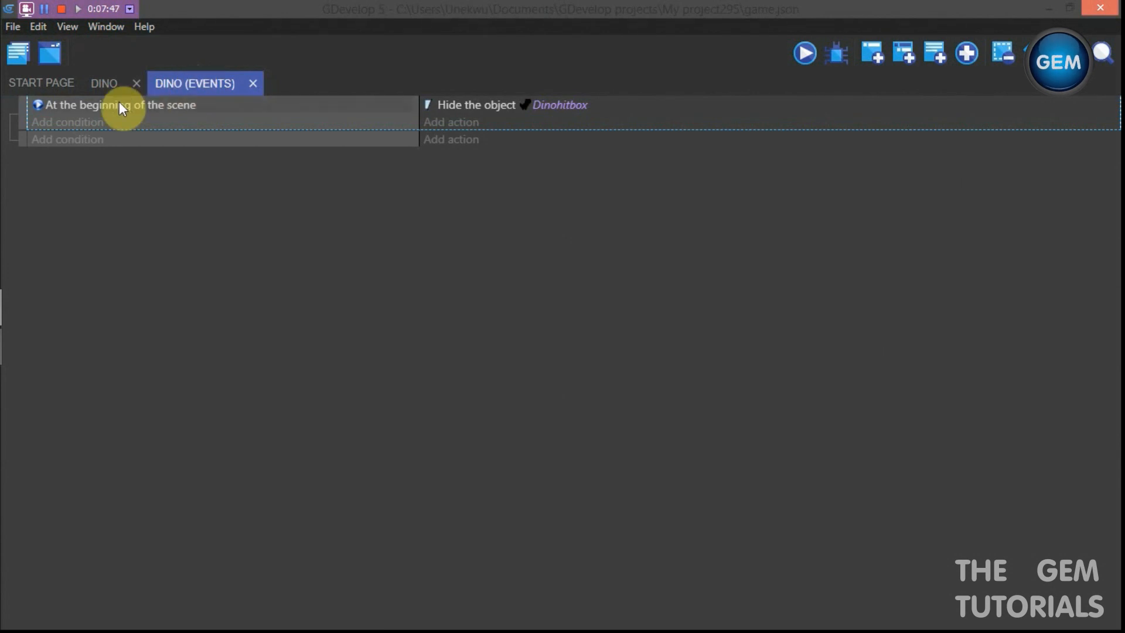
click(83, 150)
click(988, 571)
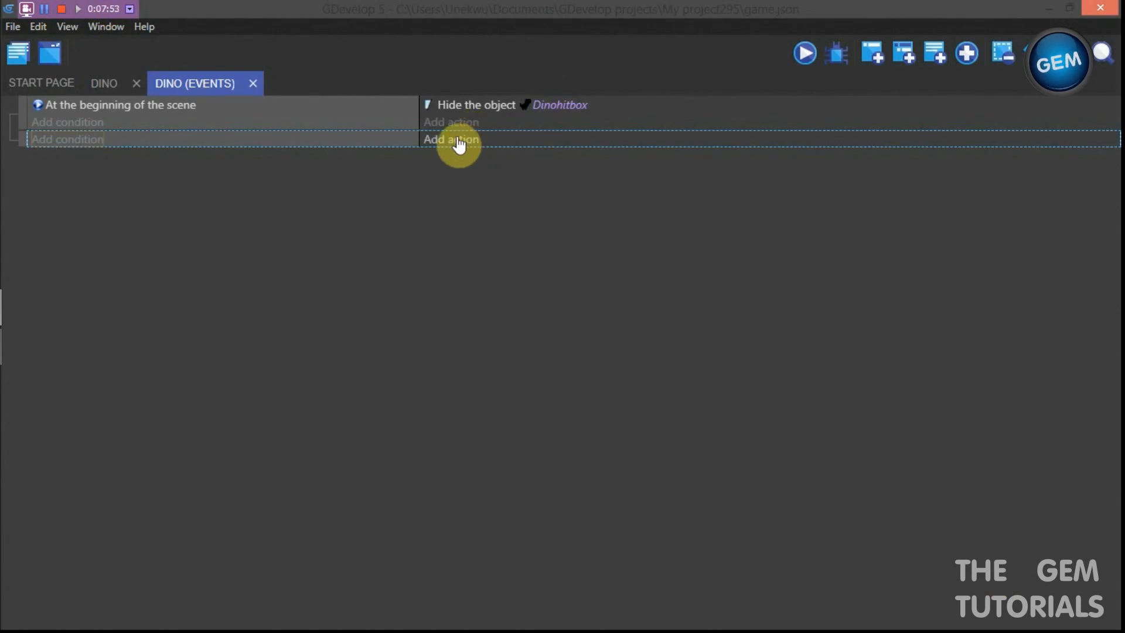
click(460, 143)
text(simu)
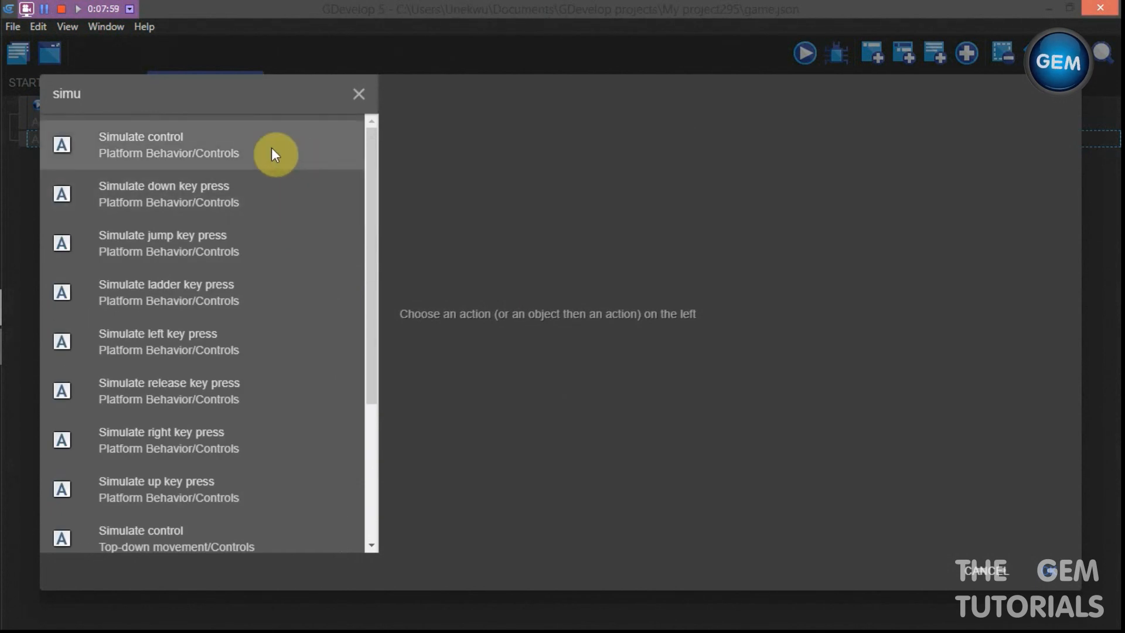
click(241, 158)
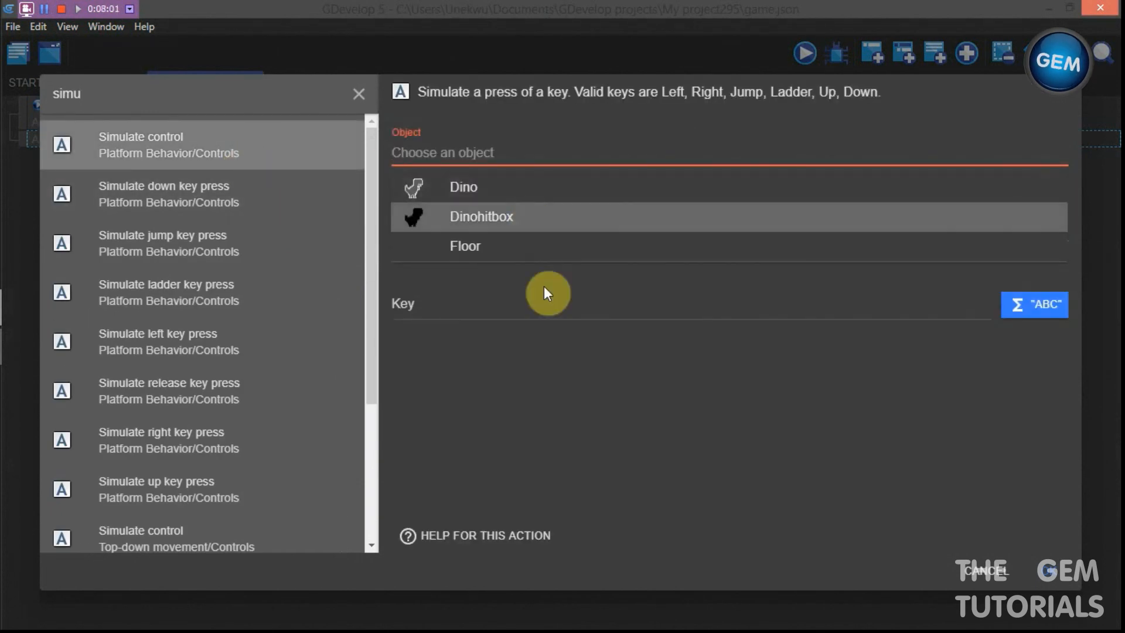
click(561, 376)
click(506, 311)
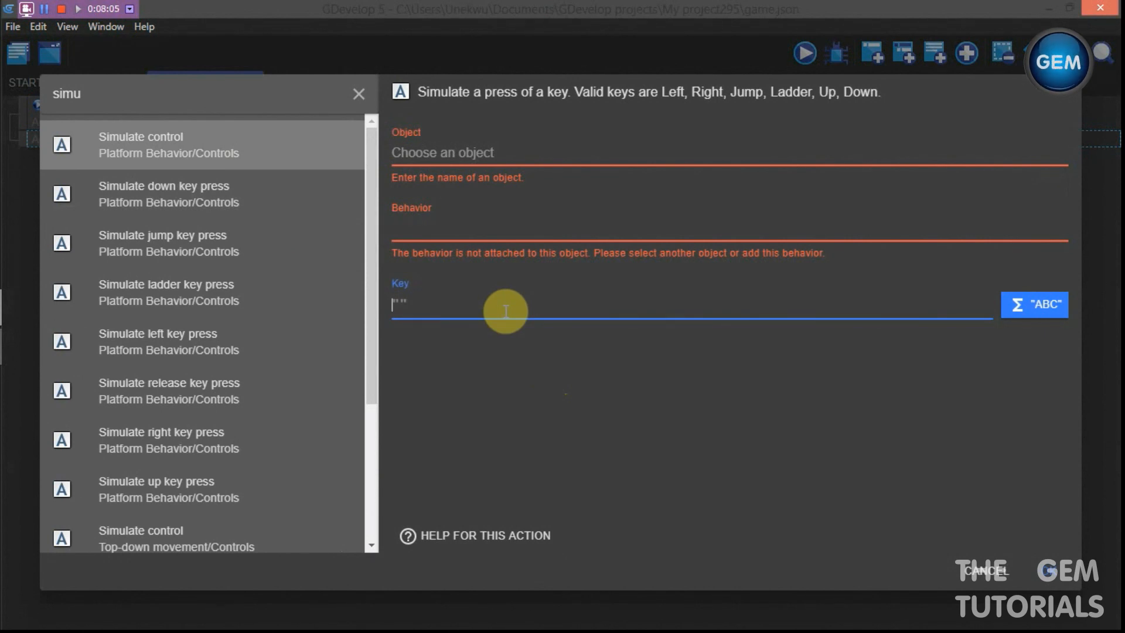
text("Right)
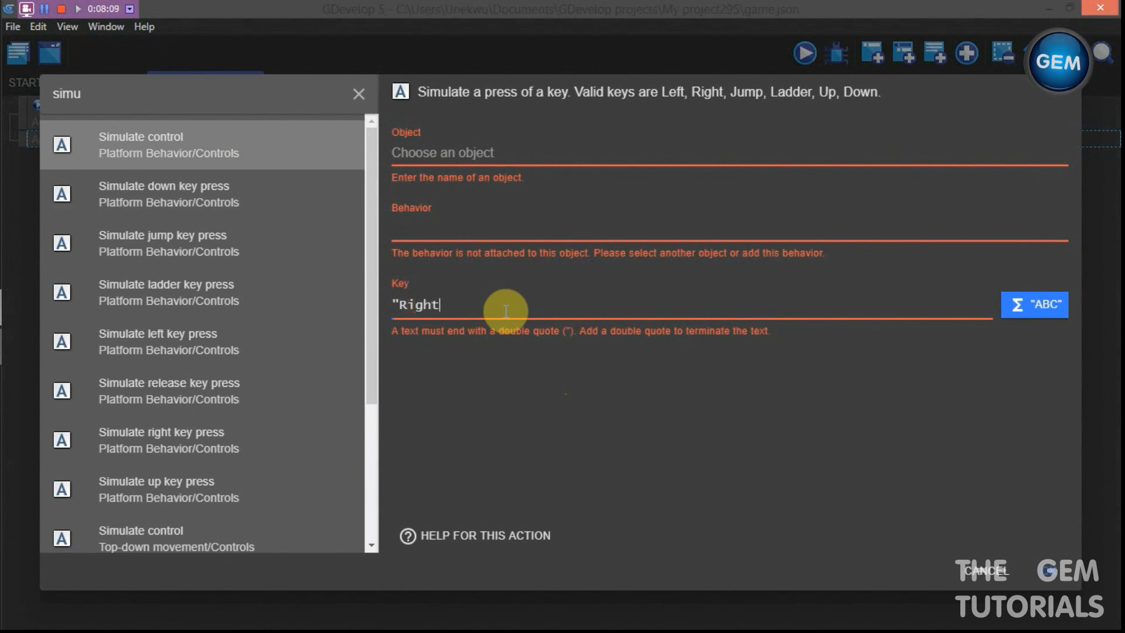
text(")
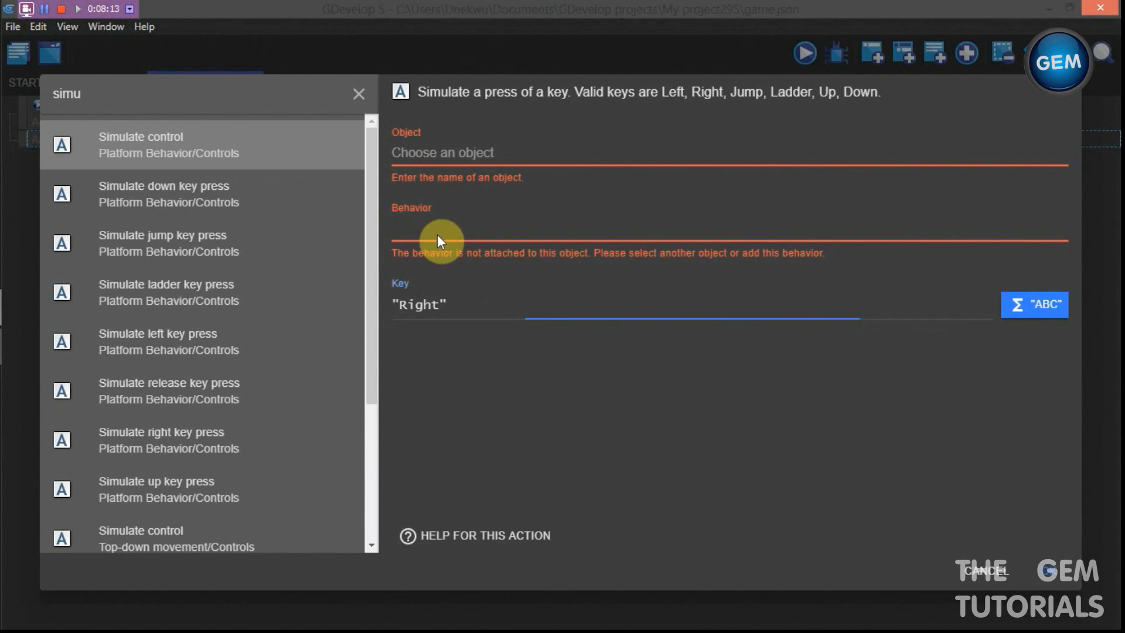
click(447, 150)
click(501, 228)
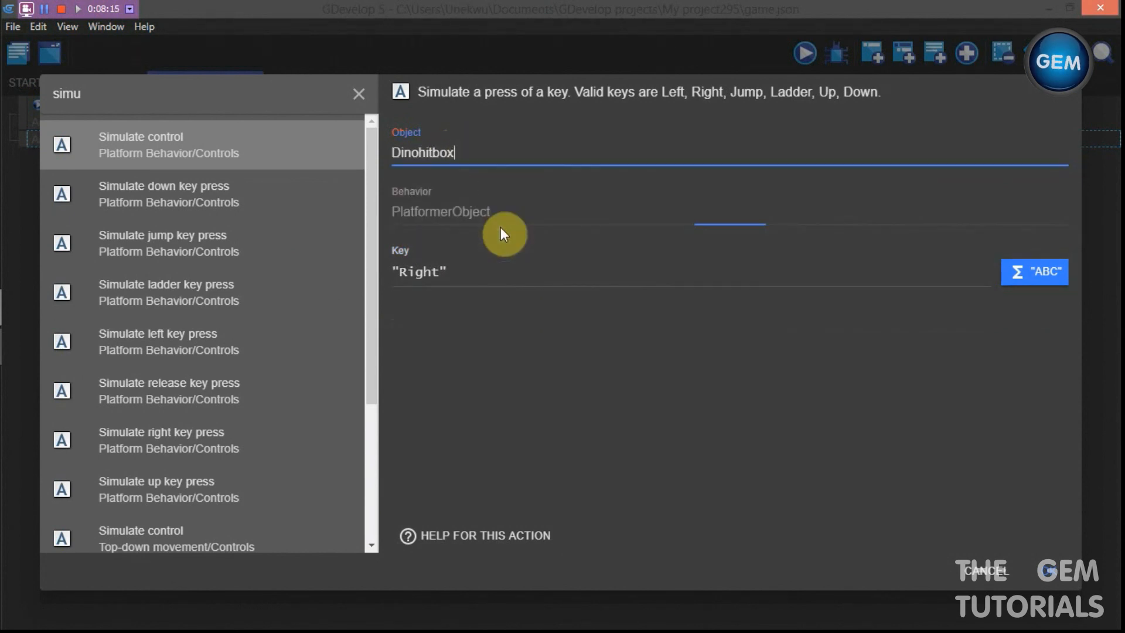
click(1053, 575)
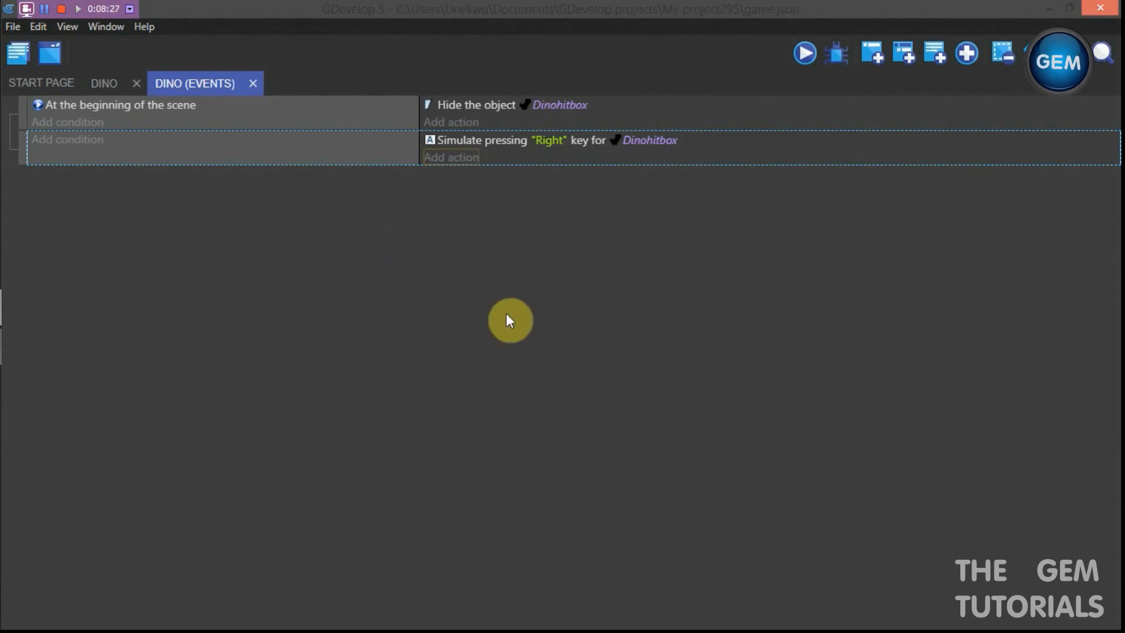
click(873, 53)
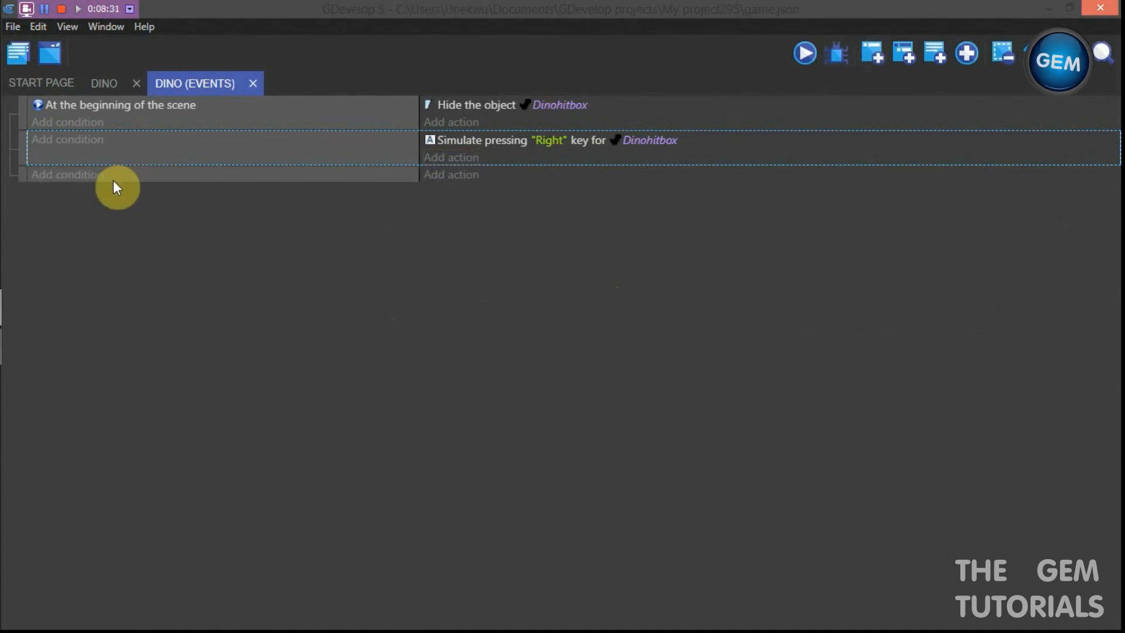
Add the Platform Behavior condition Is moving for Dinohitbox to the empty third event
click(84, 174)
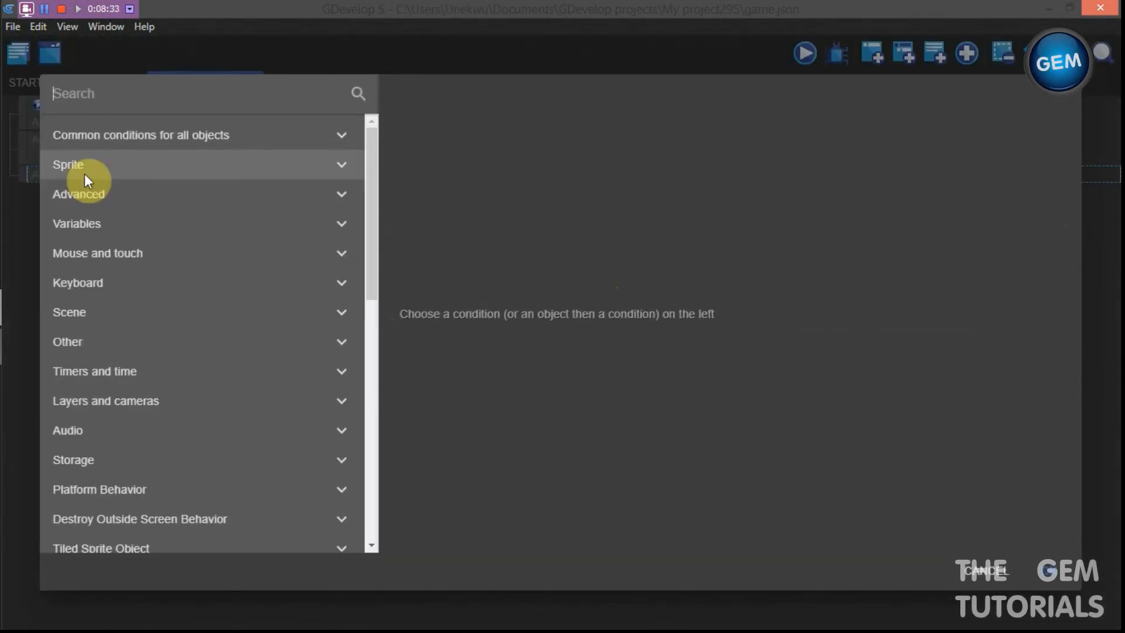
text(movi)
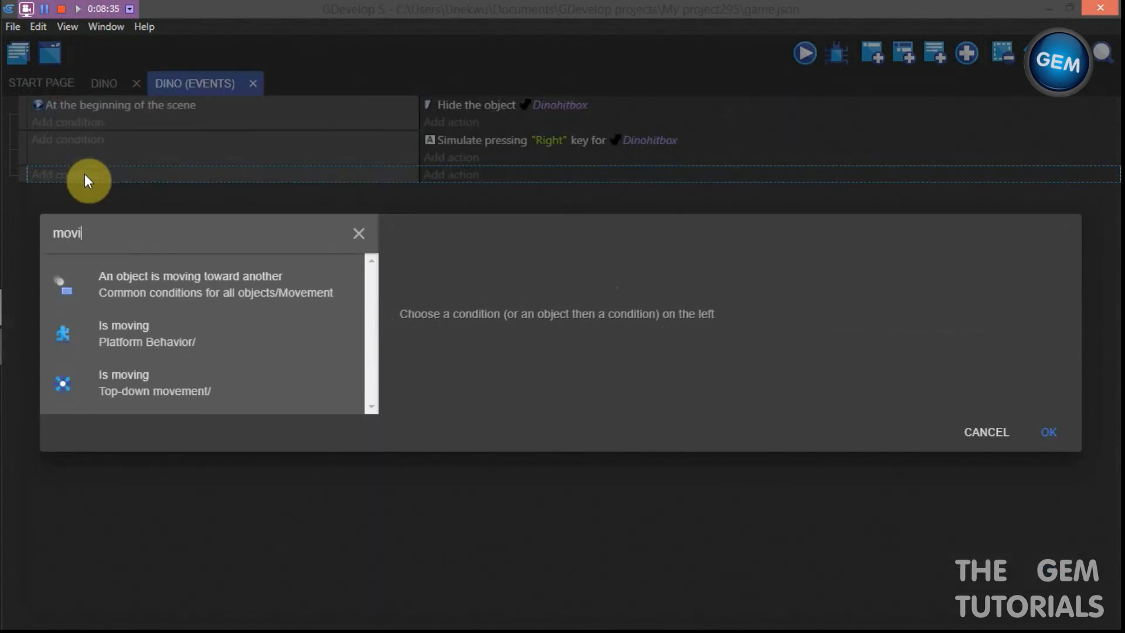
click(156, 329)
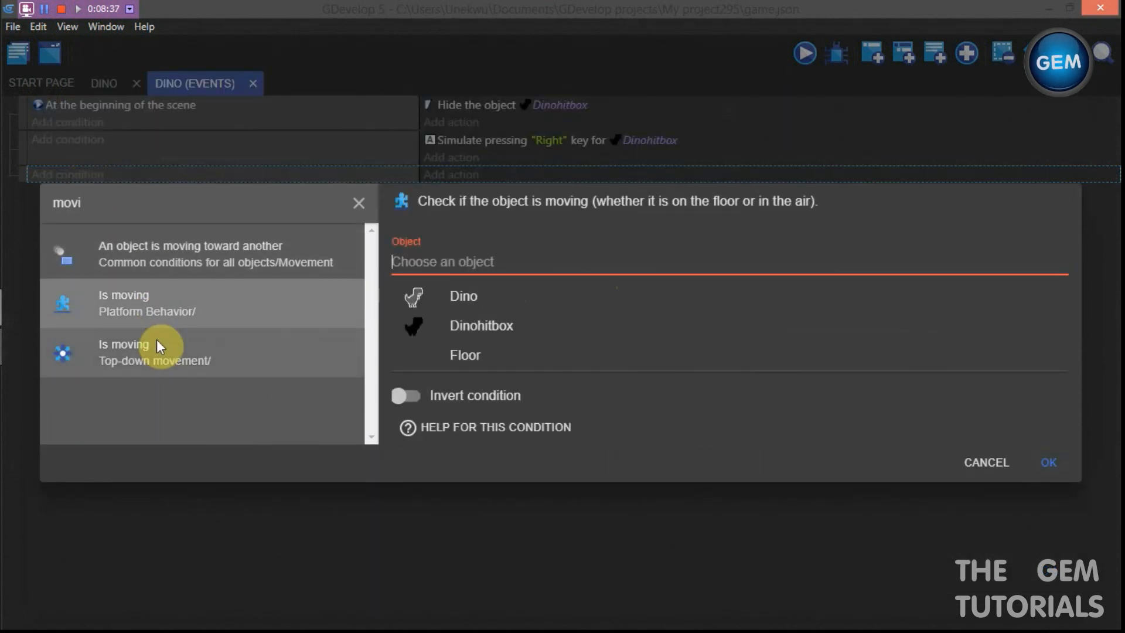
click(512, 299)
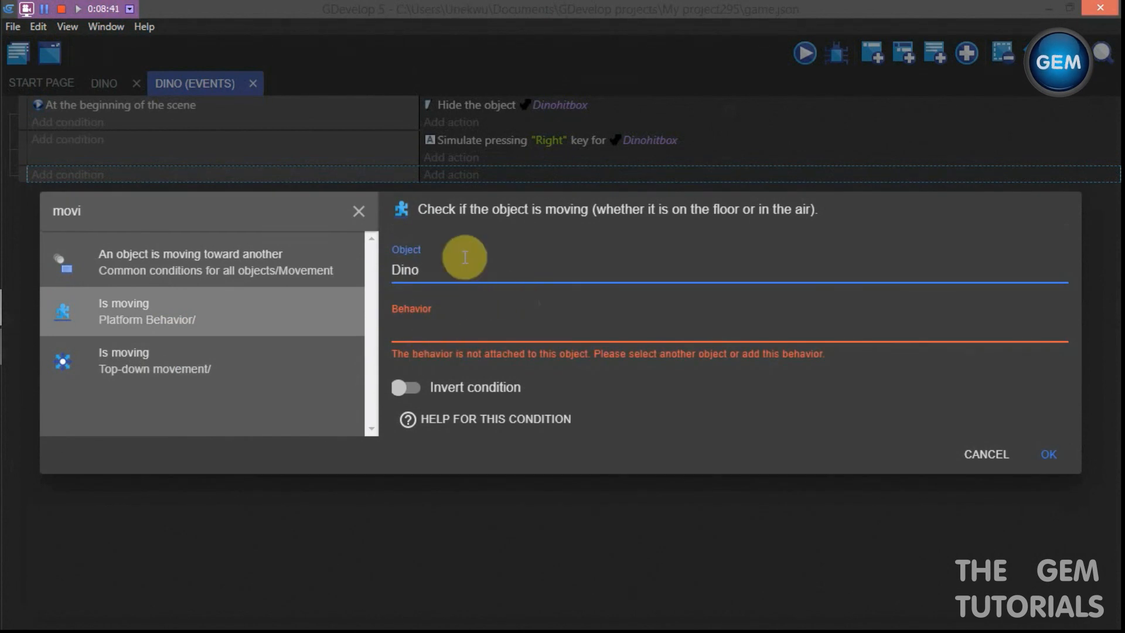
key(BackSpace)
key(BackSpace)
click(492, 343)
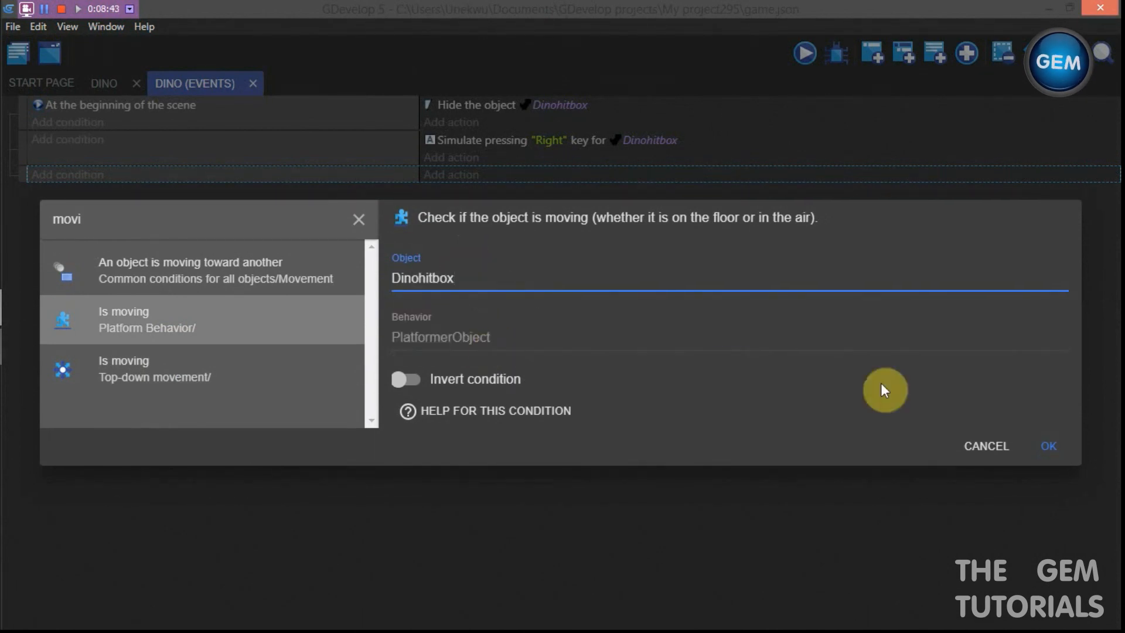
click(1044, 444)
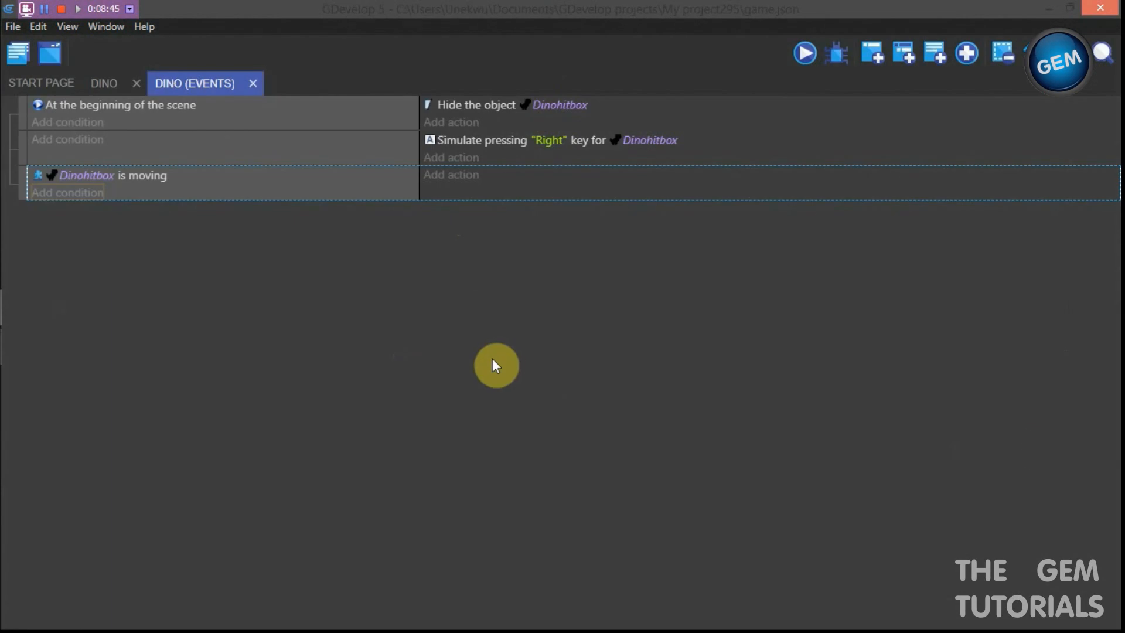
Add a Change the animation action to the Dinohitbox is moving event, setting Dino's animation number to = 2
click(449, 176)
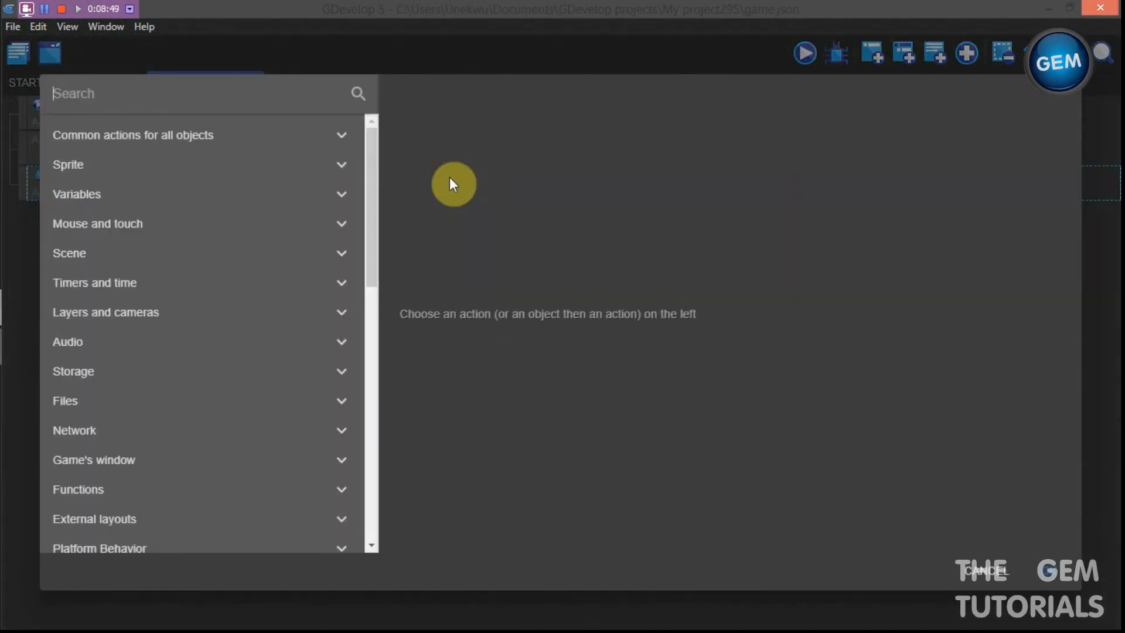
text(anima)
click(280, 133)
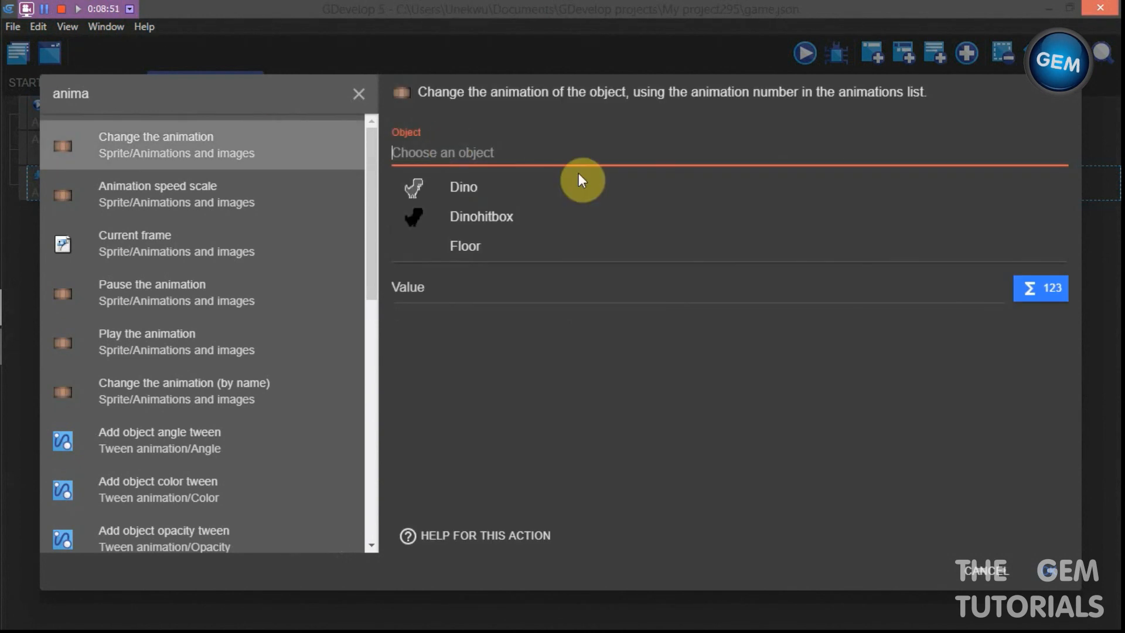
click(525, 188)
click(505, 214)
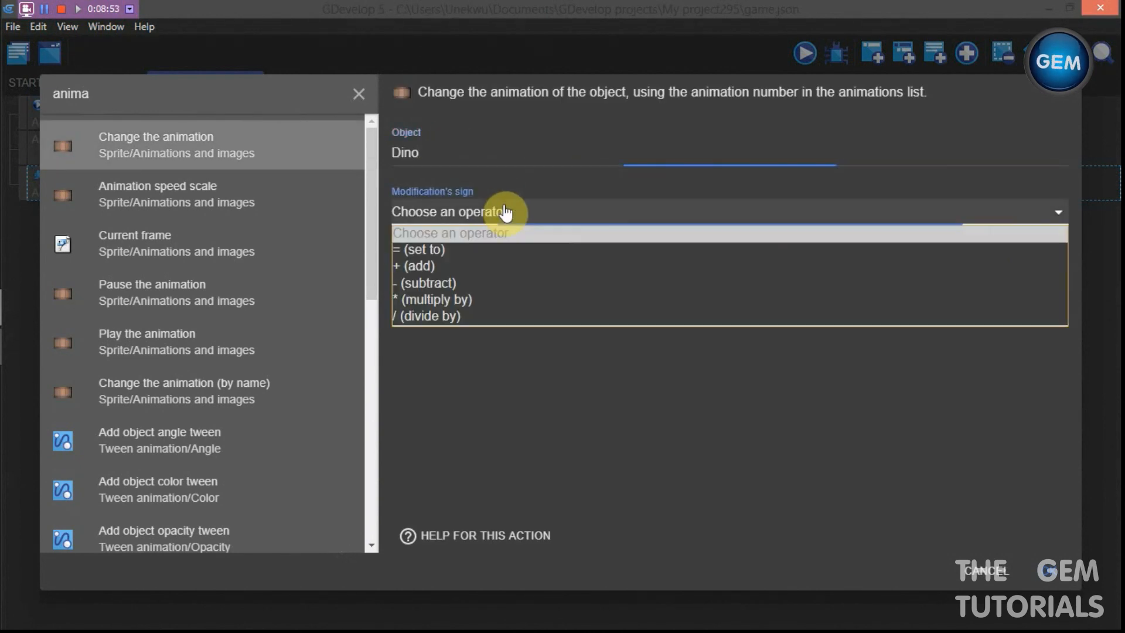
click(490, 250)
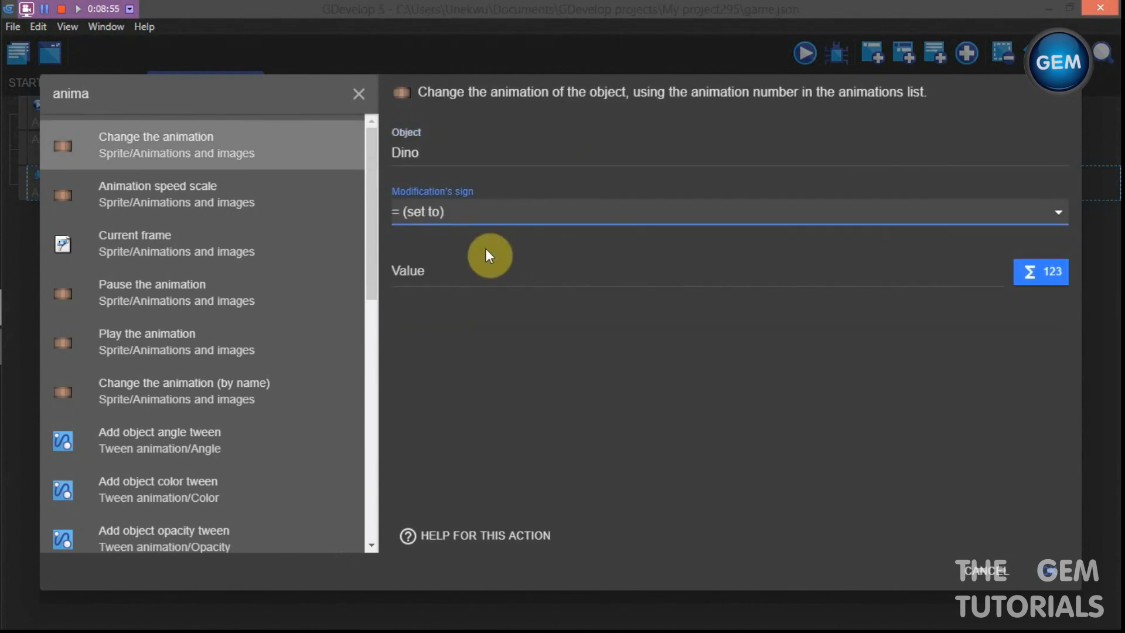
click(454, 271)
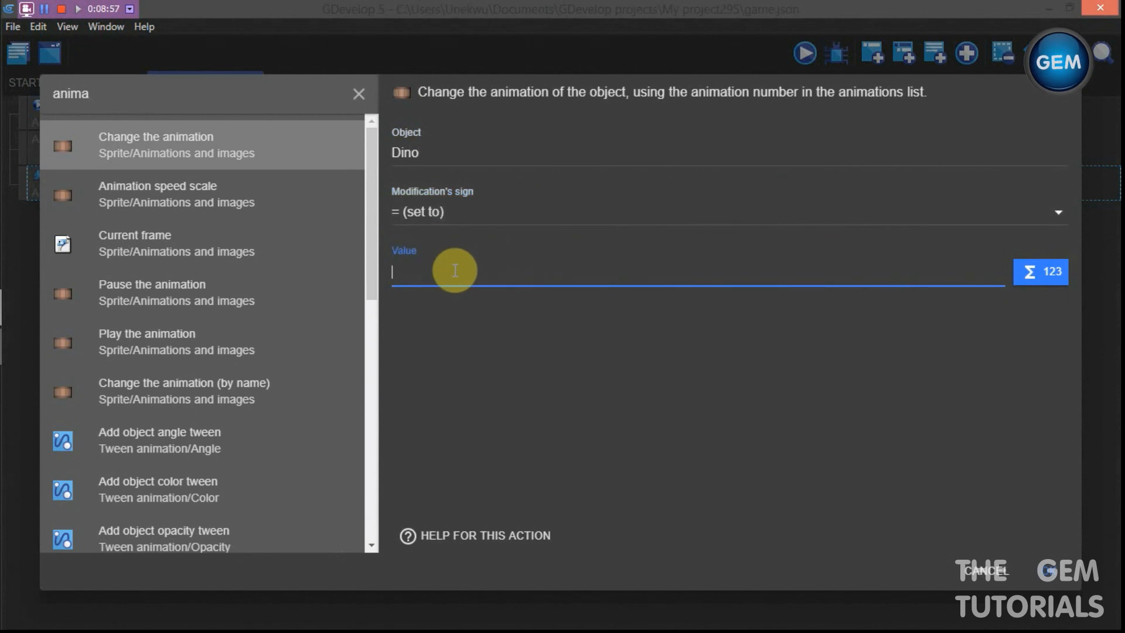
text(2)
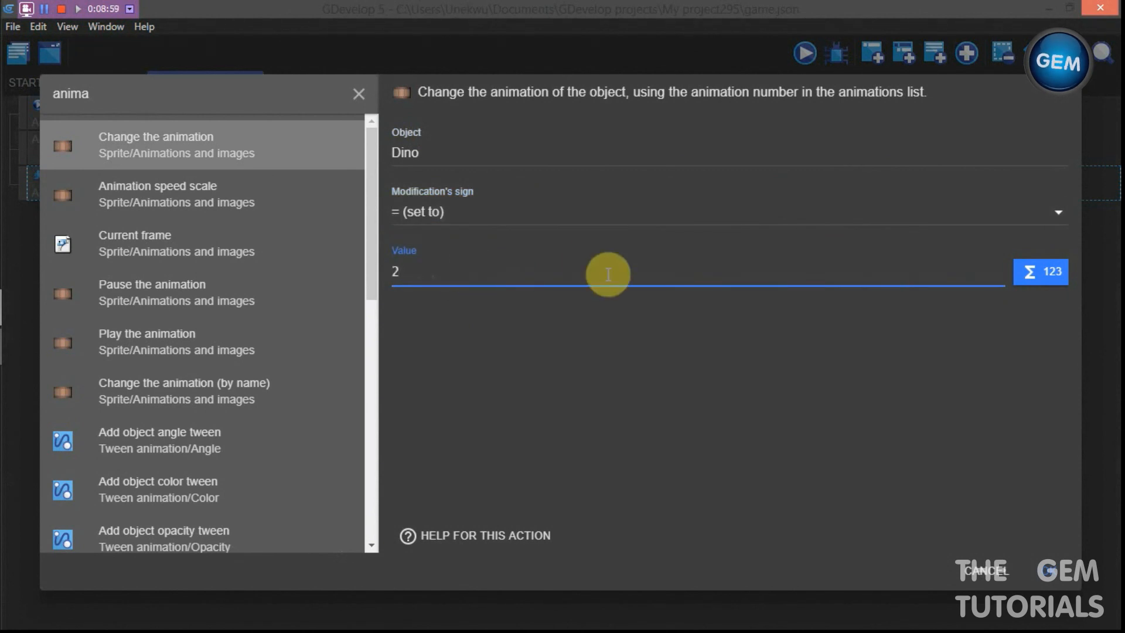
click(1055, 572)
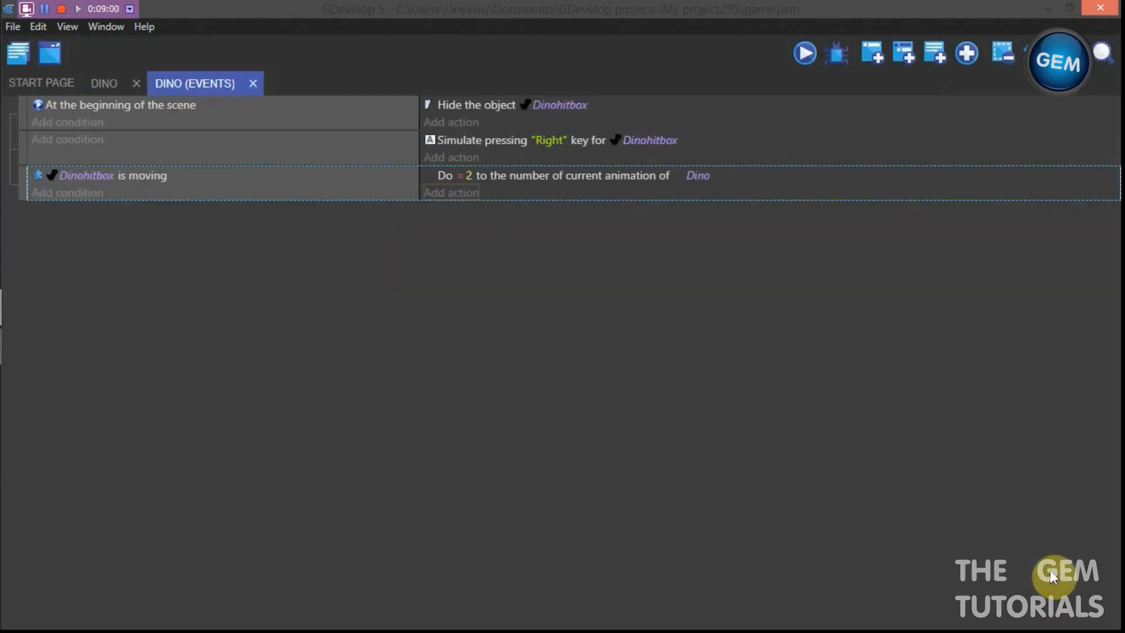
Add a fourth event with the Platform Behavior condition Is jumping for Dinohitbox
click(873, 53)
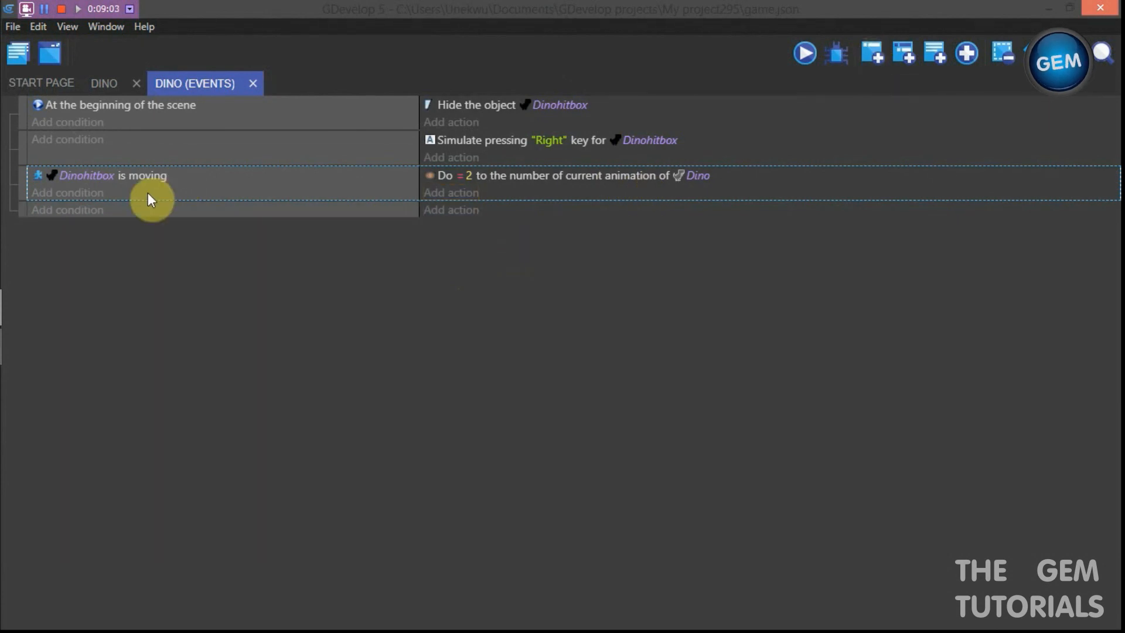
click(71, 217)
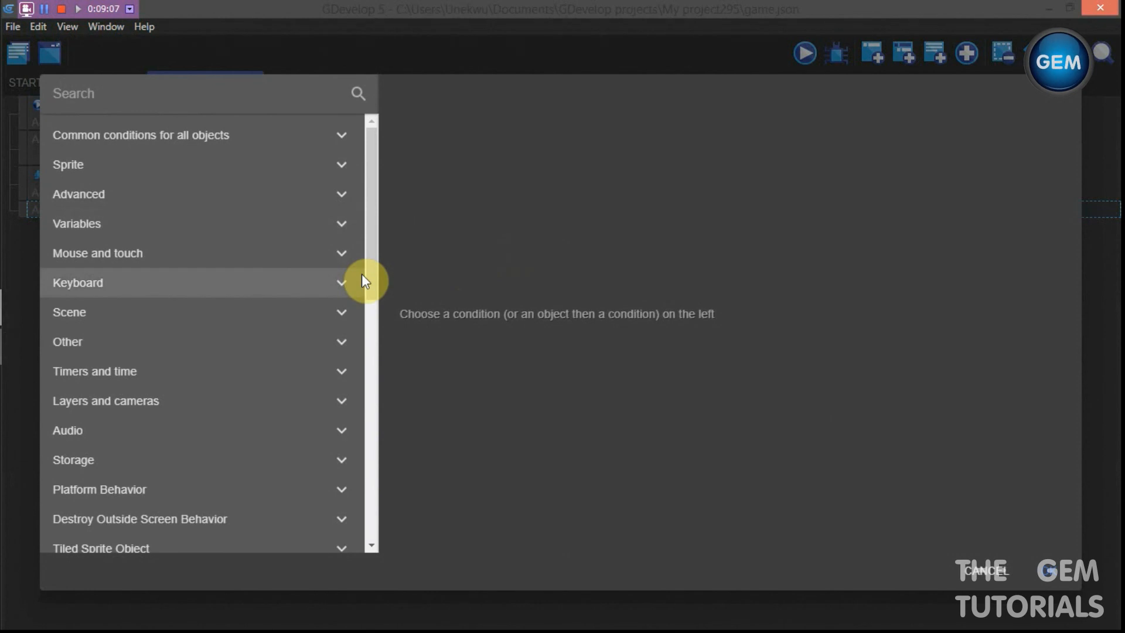
click(977, 571)
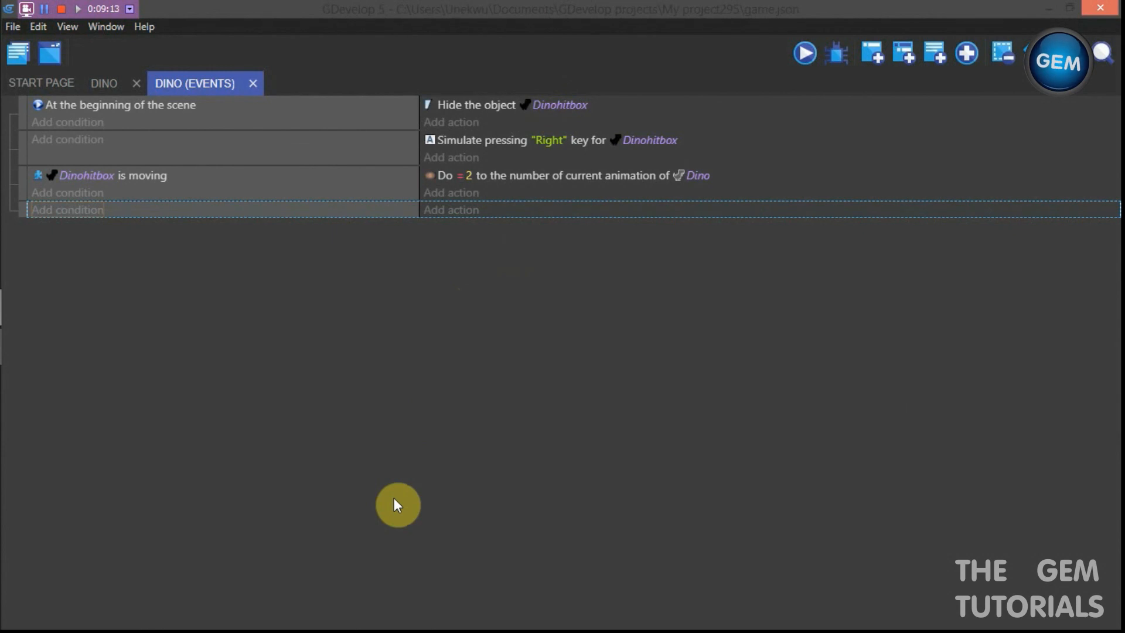
click(65, 210)
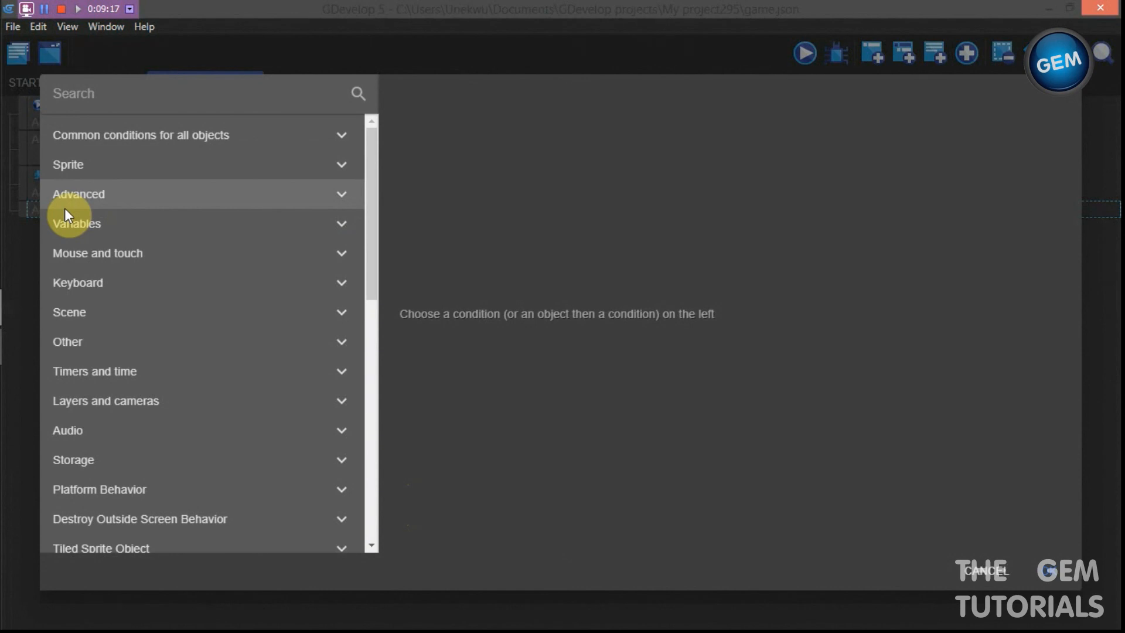
text(jum)
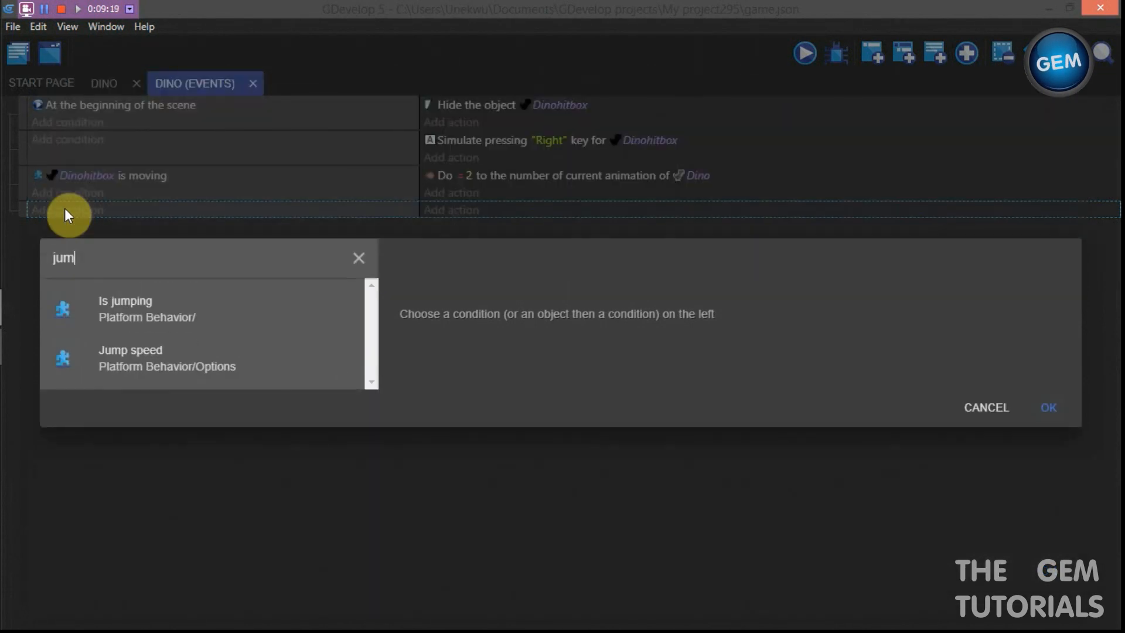
click(160, 316)
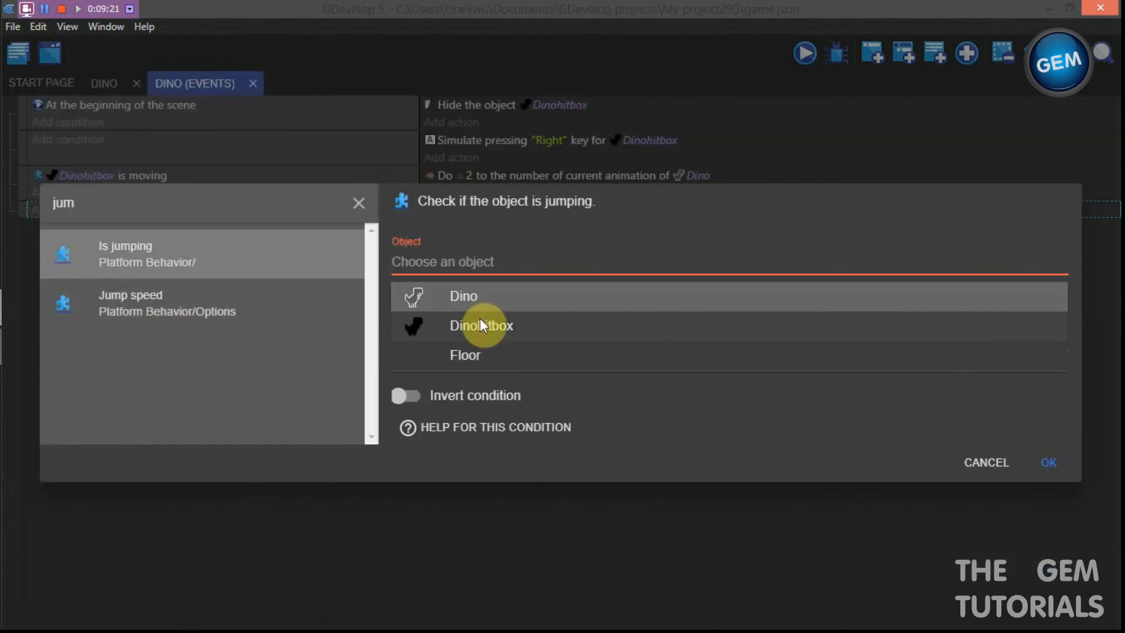
click(480, 319)
click(1048, 446)
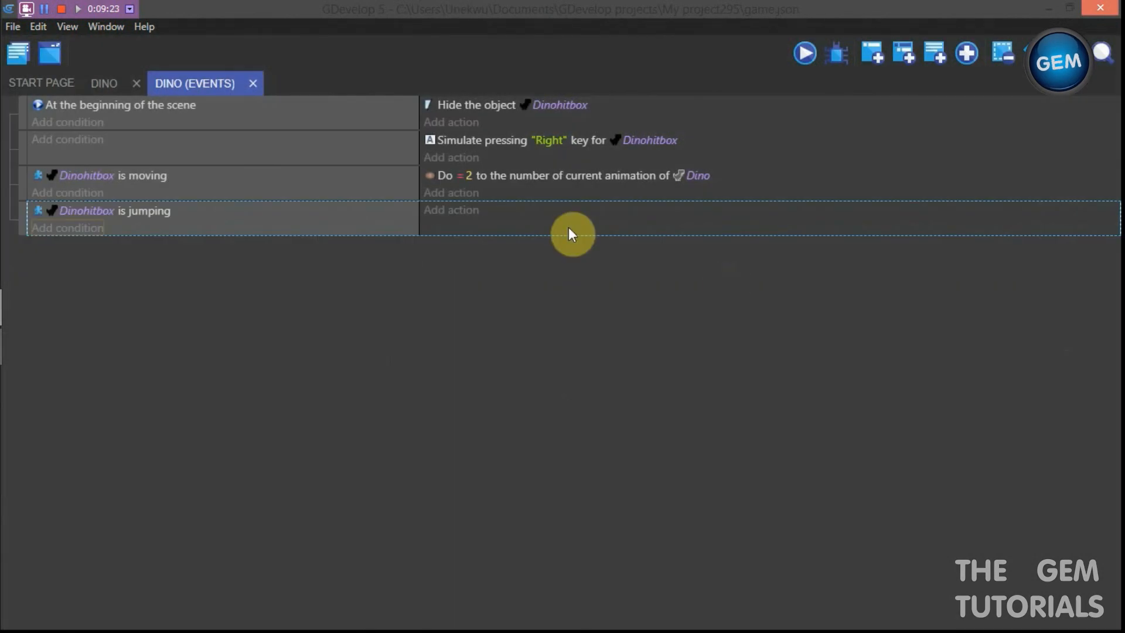
Add a Change the animation action to the Dinohitbox is jumping event, setting Dino's animation number to = 1
click(446, 212)
text(anima)
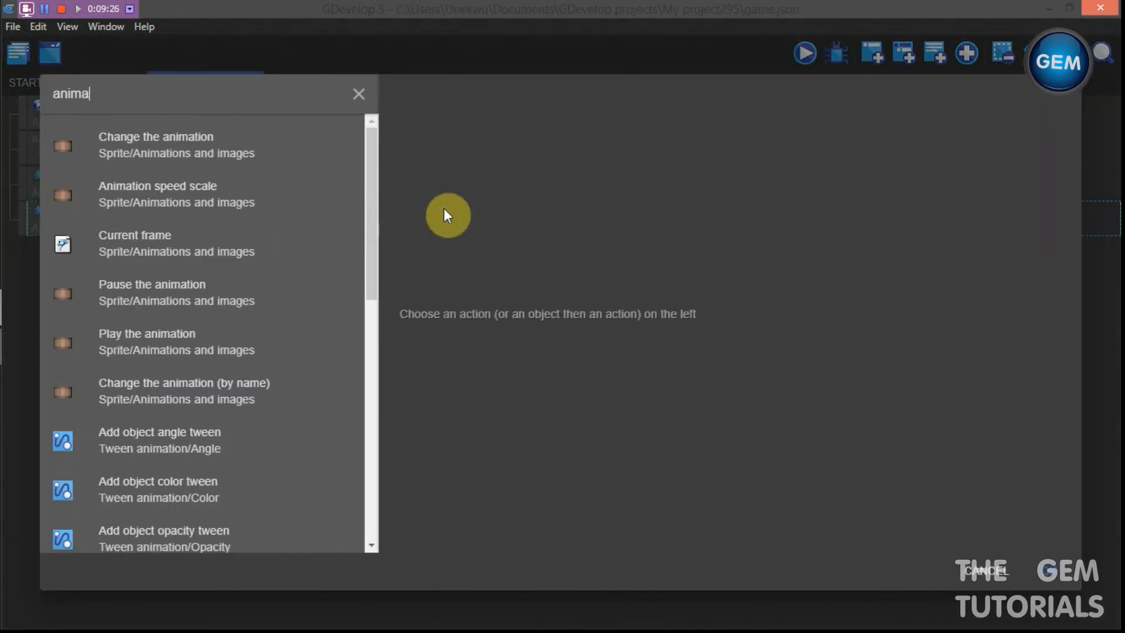
click(331, 154)
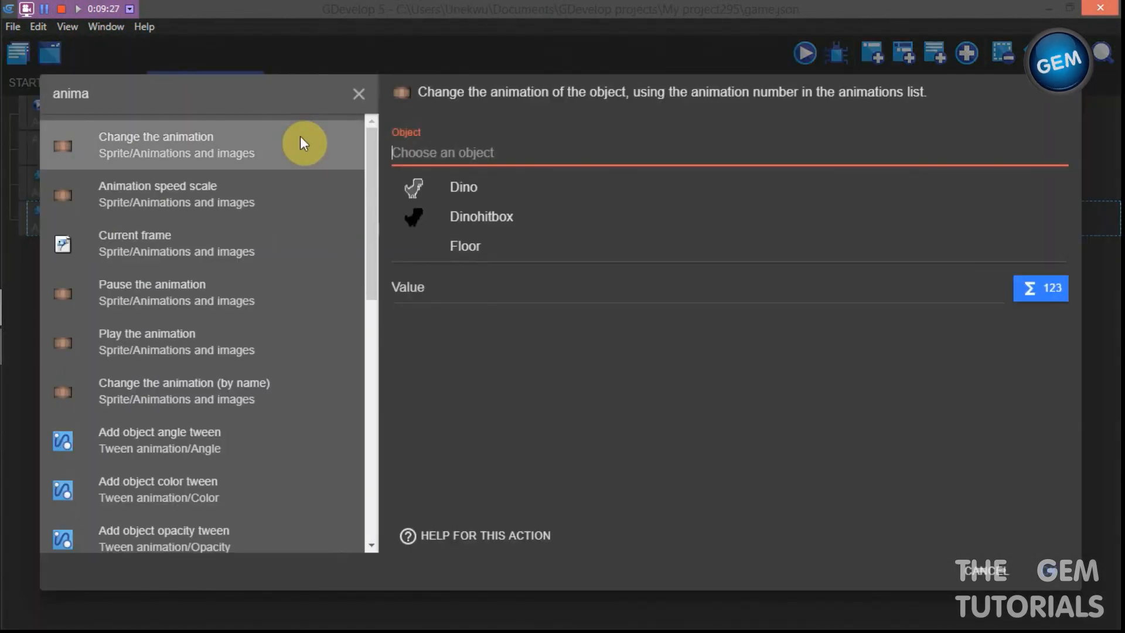
click(548, 191)
click(505, 212)
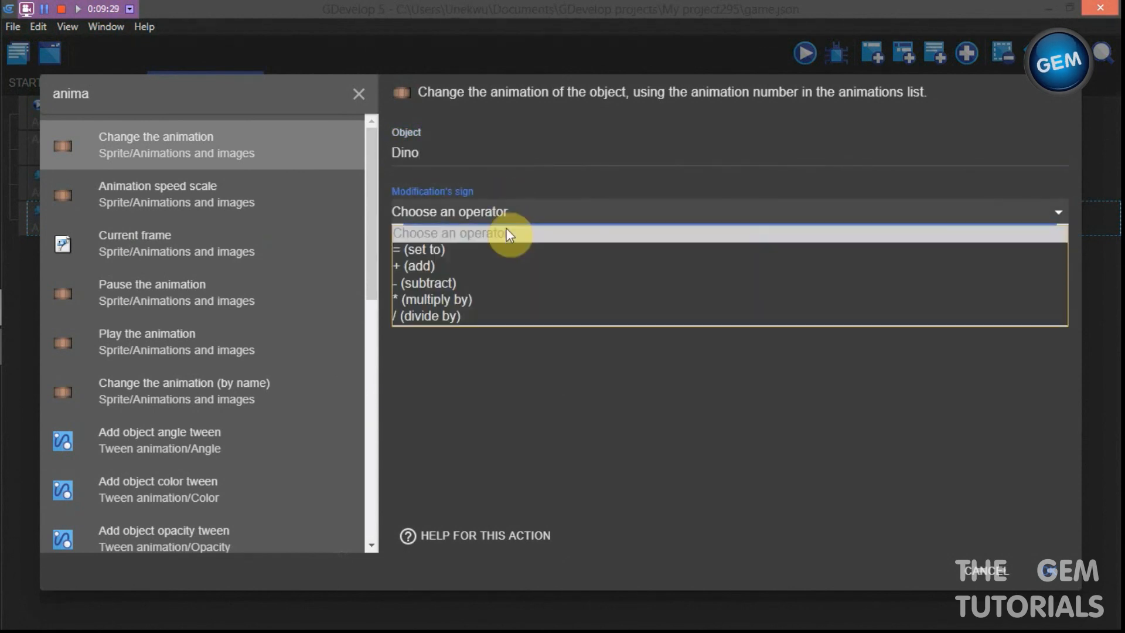
click(502, 249)
click(474, 269)
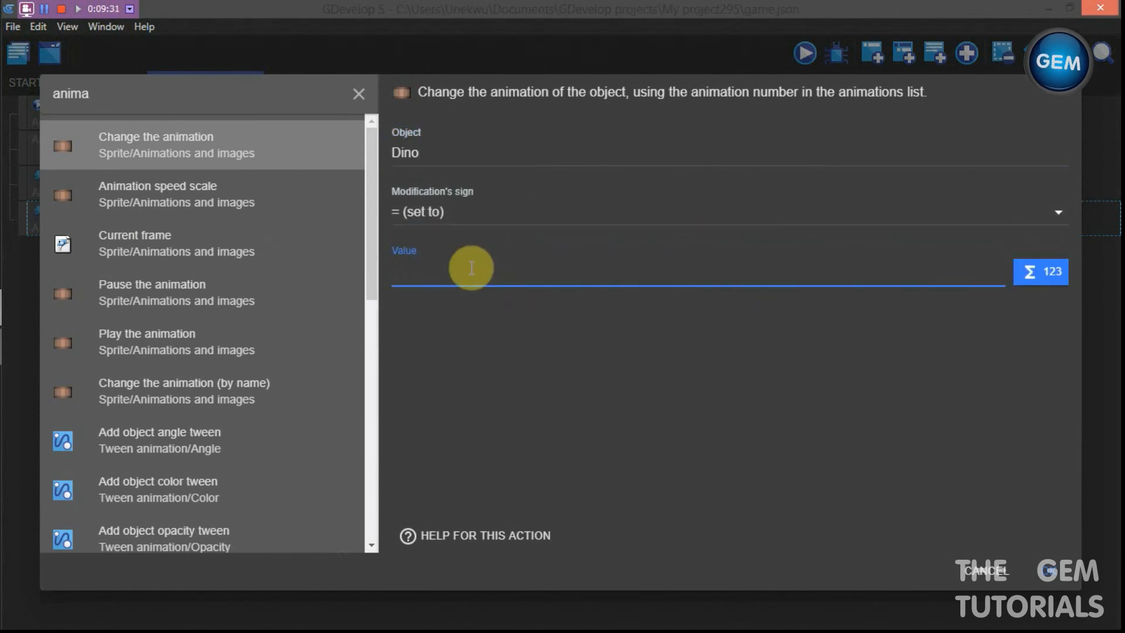
text(1)
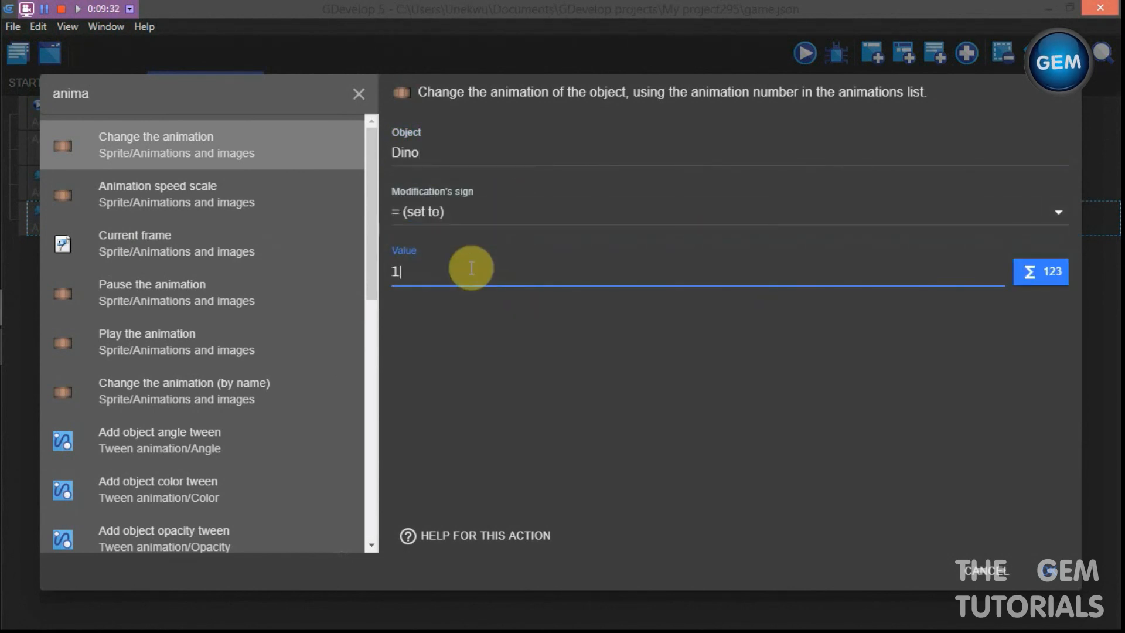
click(1060, 575)
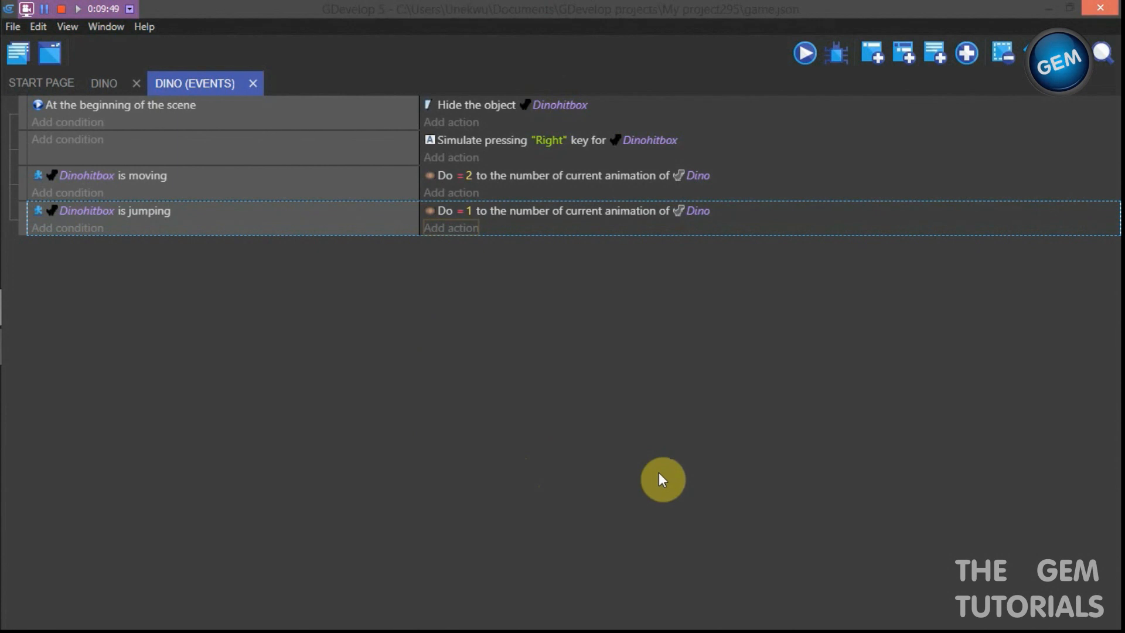
Add a fifth event with the keyboard condition Key pressed for the Space key
click(873, 53)
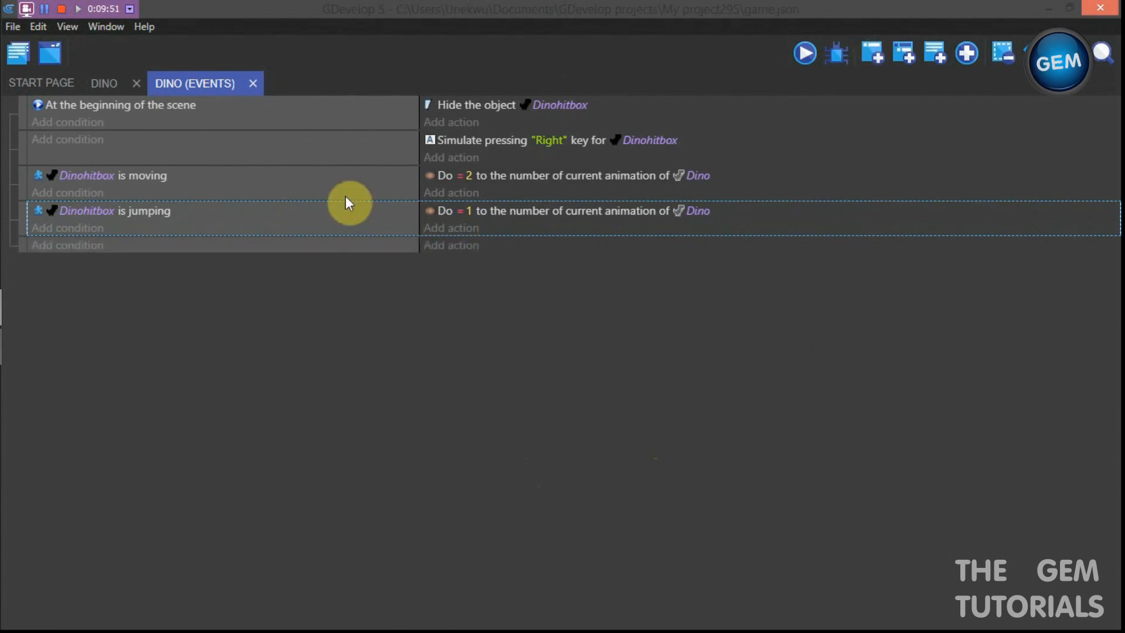
click(101, 245)
click(100, 243)
click(100, 243)
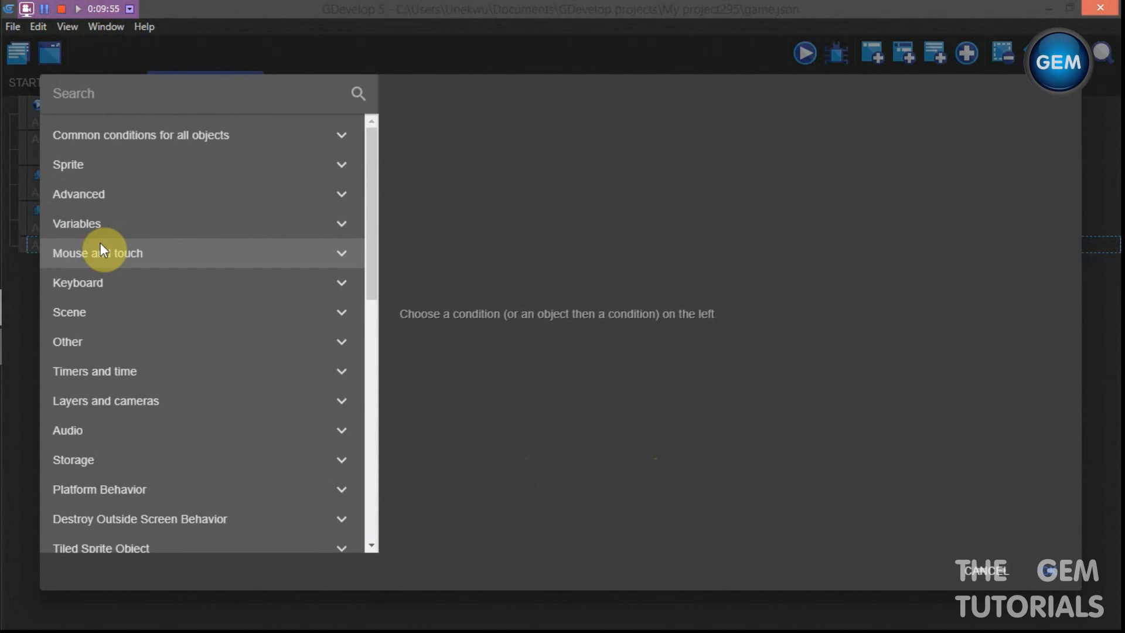
click(148, 94)
text(key)
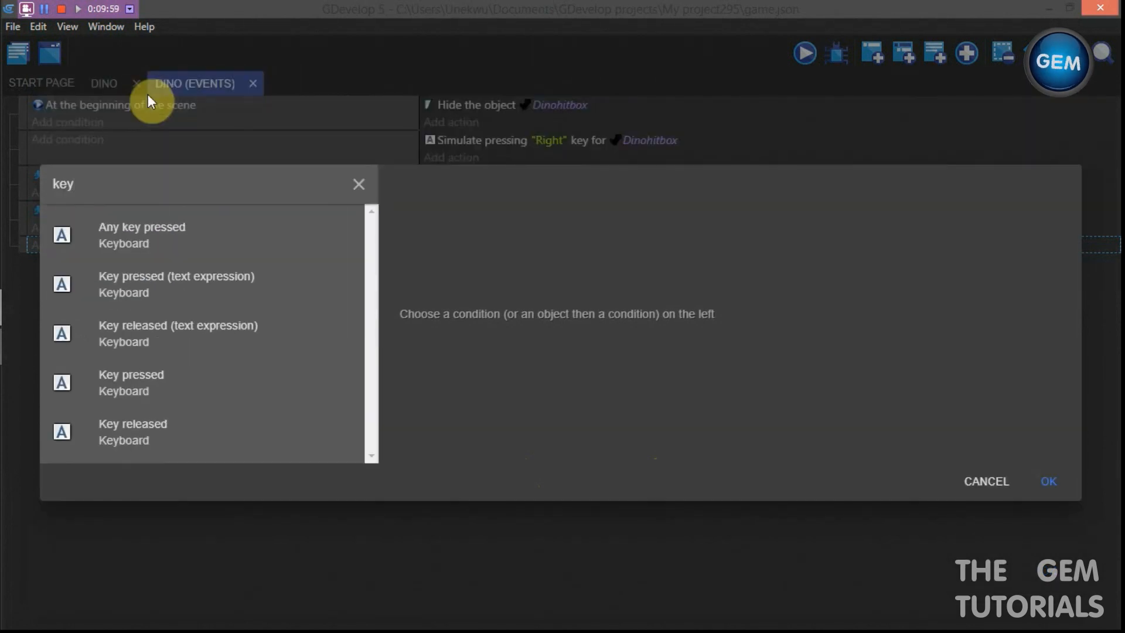
click(218, 369)
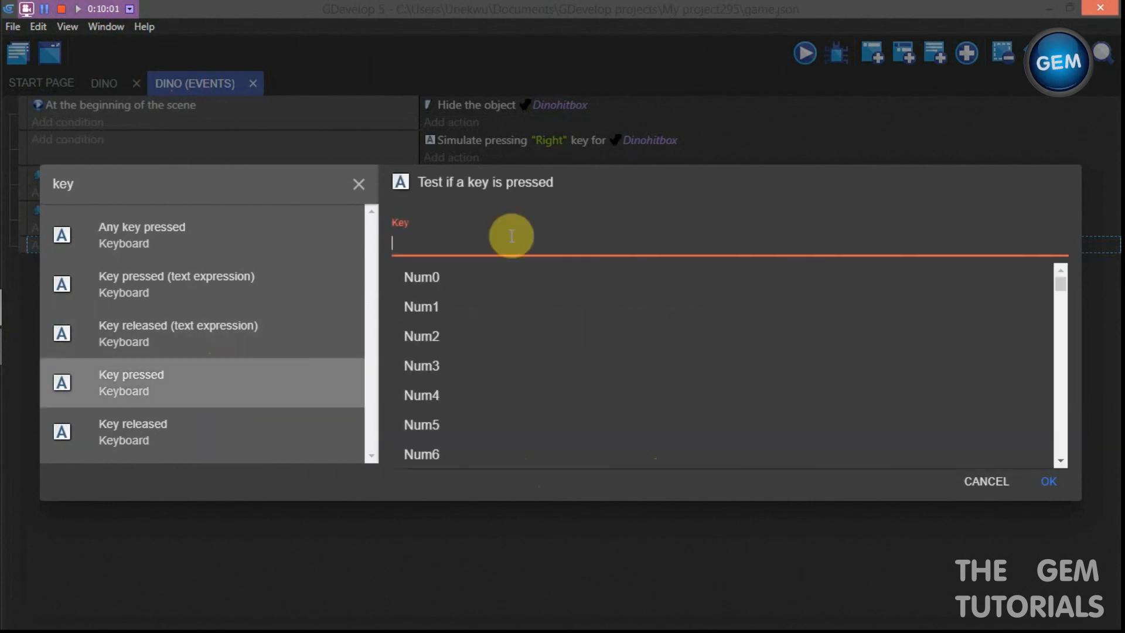
text(spa)
click(526, 272)
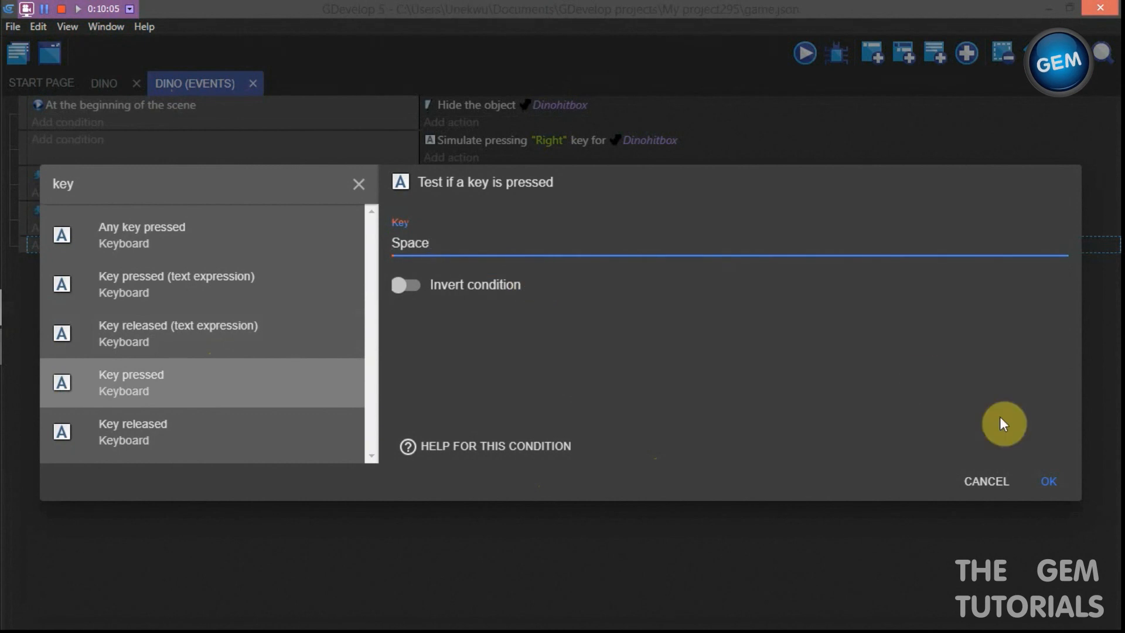
click(1062, 491)
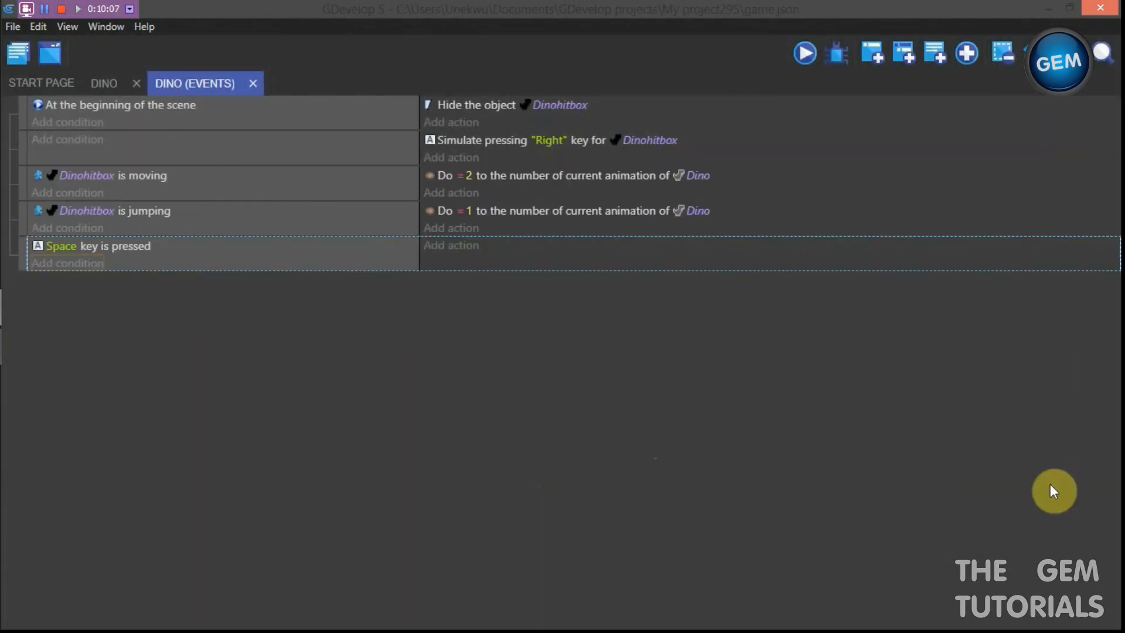
Add a Simulate control action to the Space key event, simulating the "Jump" key for Dinohitbox
click(452, 246)
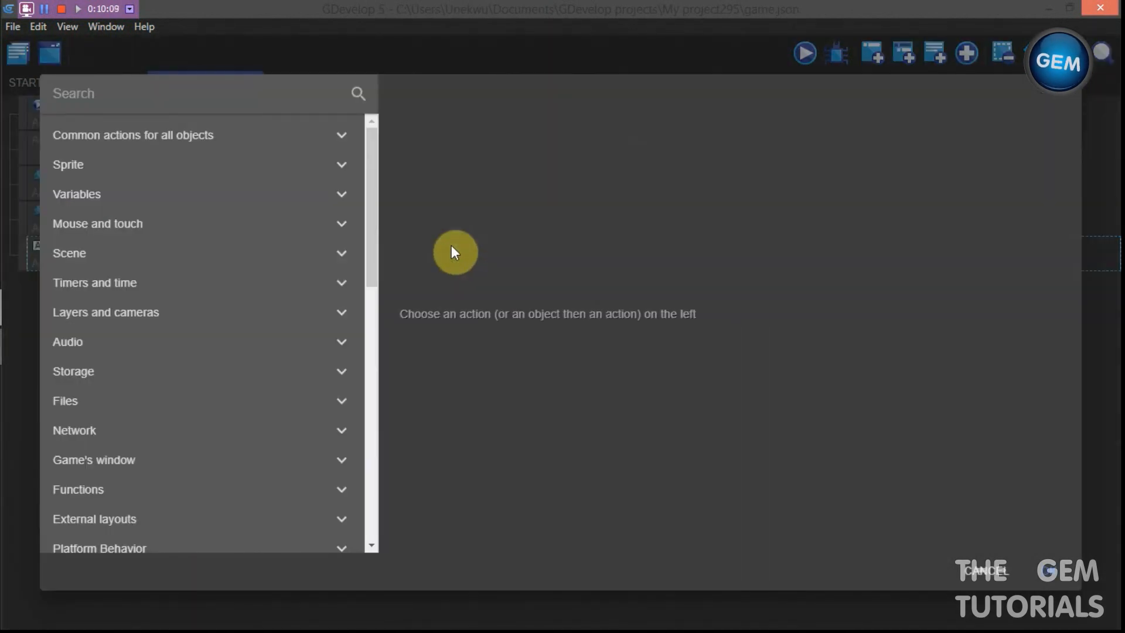
text(simu)
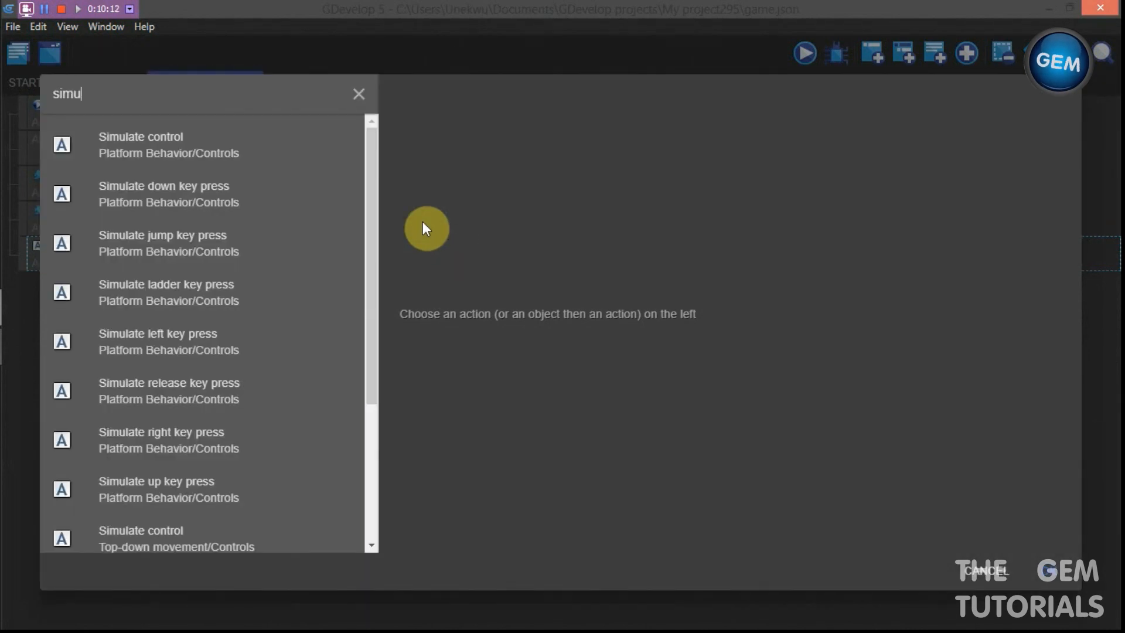
click(262, 141)
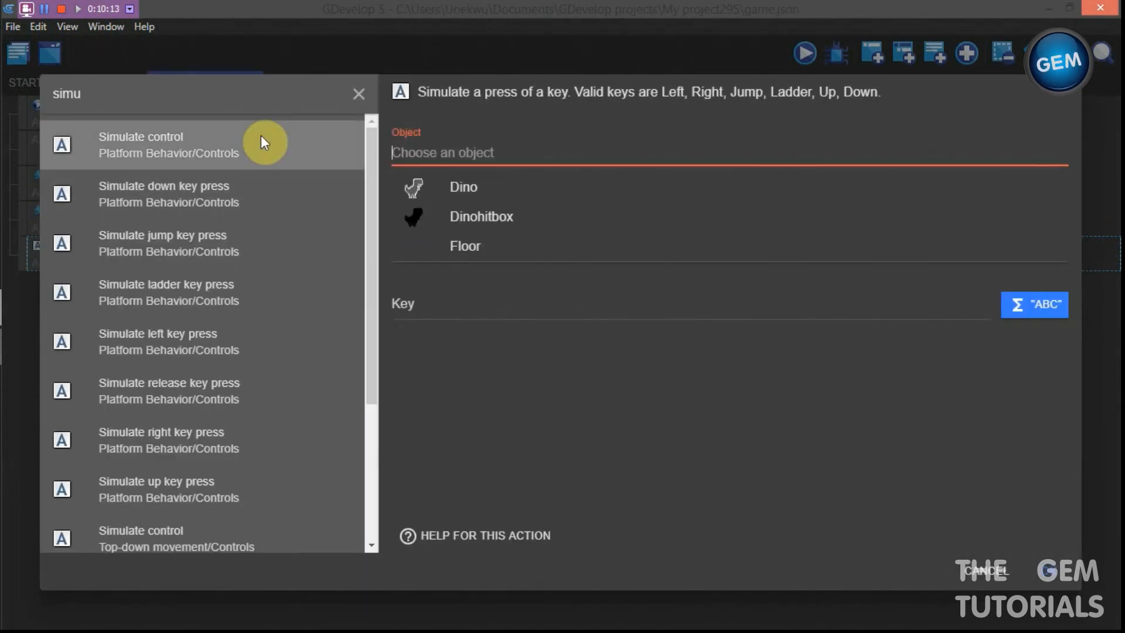
click(538, 219)
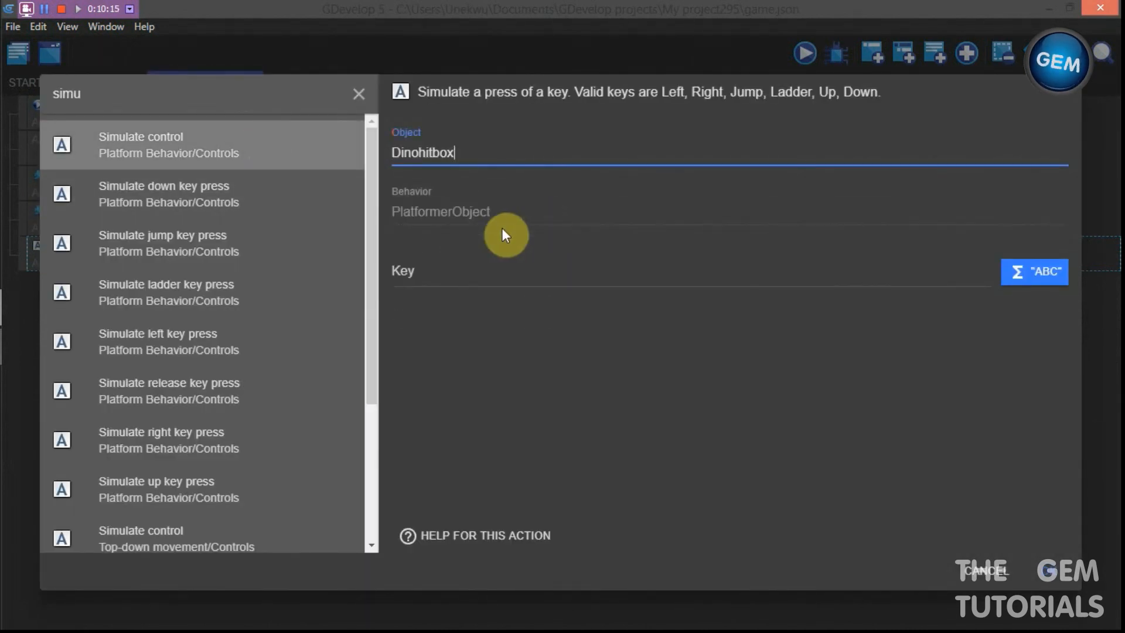
click(434, 271)
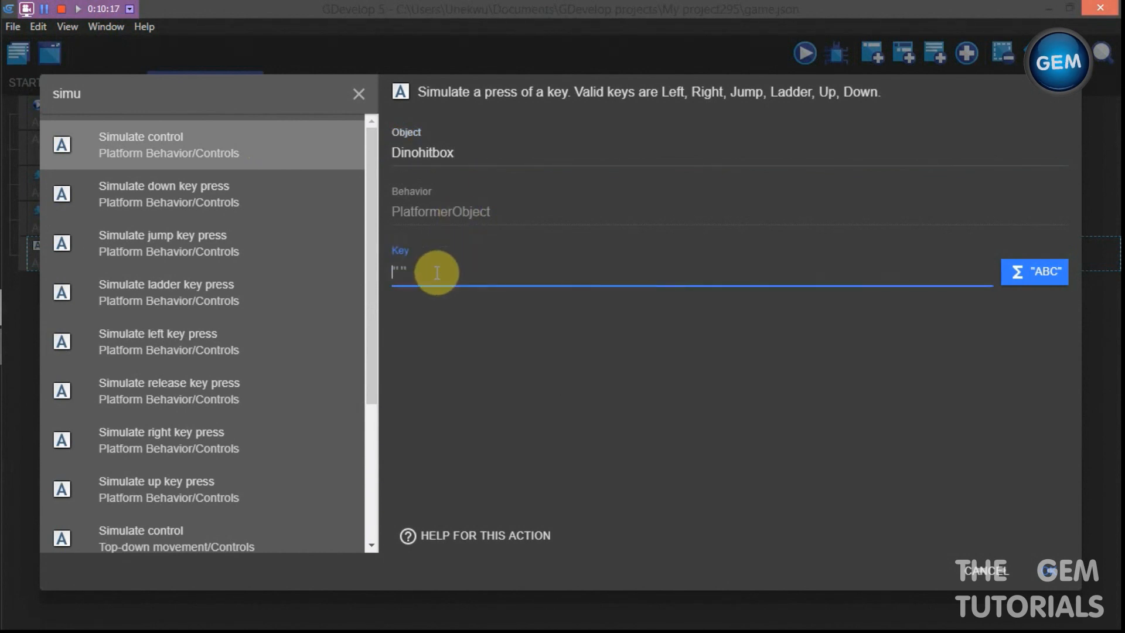
text(")
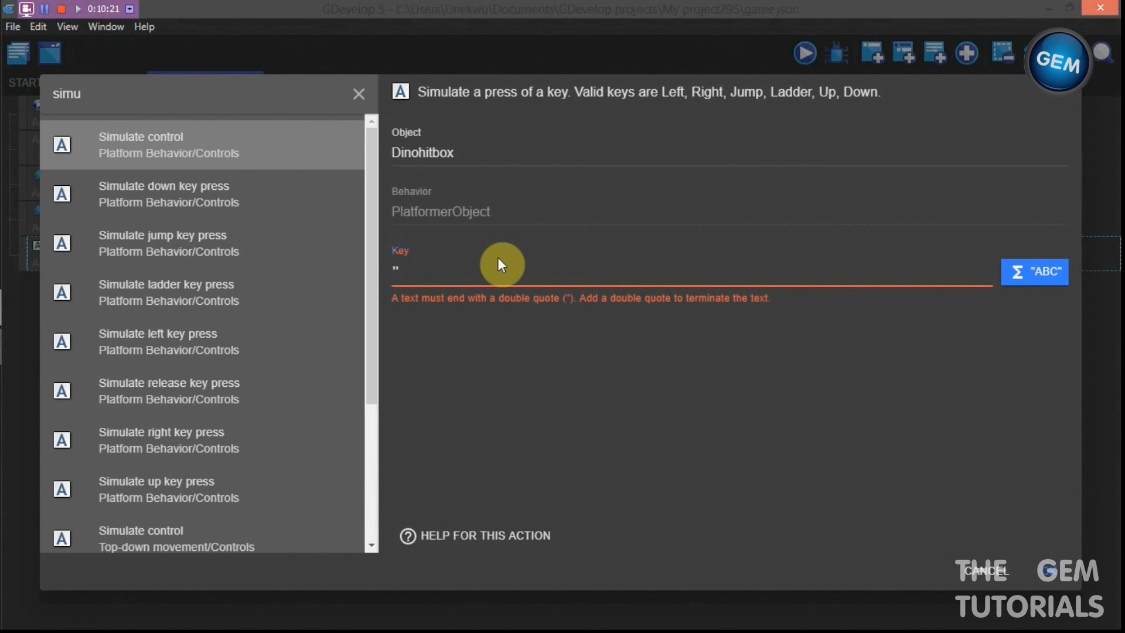
text(Jump)
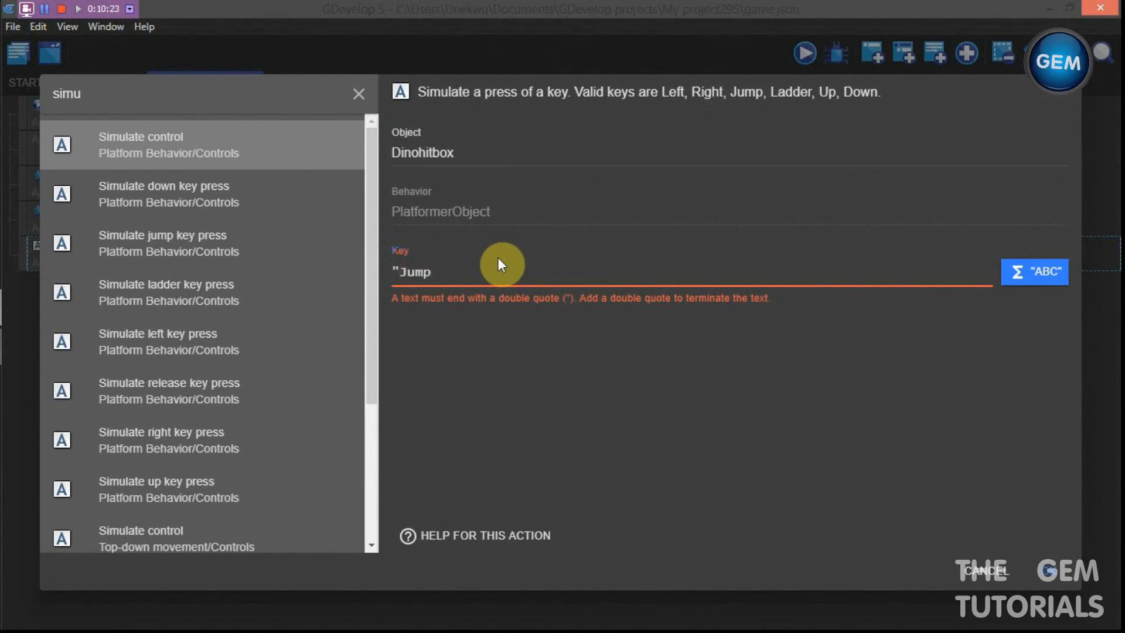
key(BackSpace)
key(BackSpace)
key(BackSpace)
key(BackSpace)
text(Jump")
click(1046, 571)
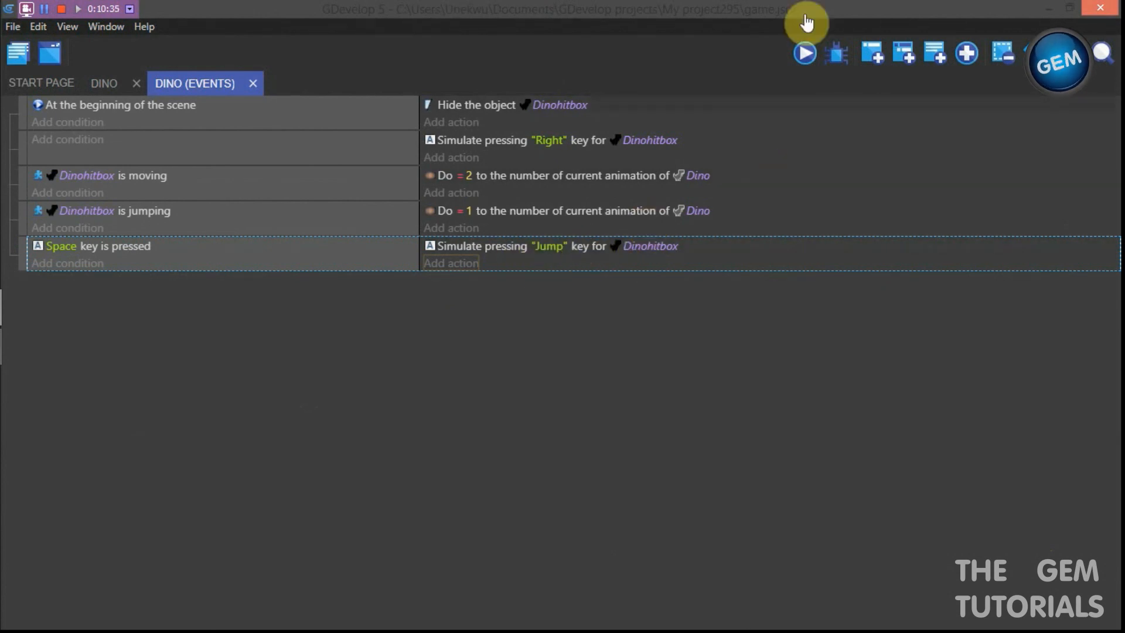
Preview the scene to test Dino's behaviour, and check how Dino and Dinohitbox are placed in the scene editor
click(803, 60)
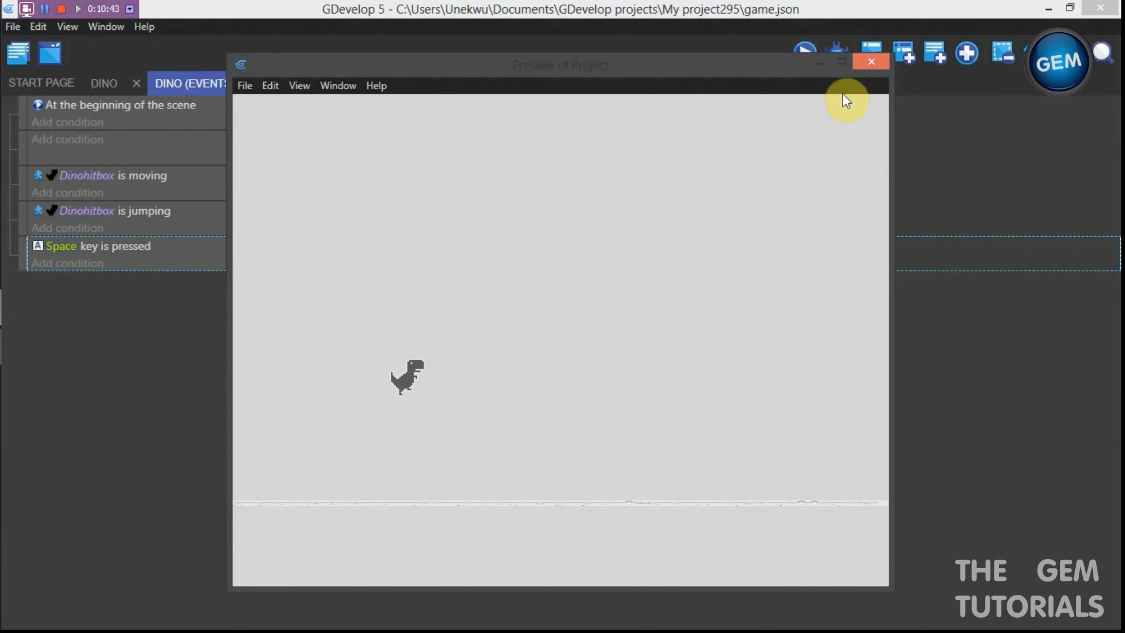
click(873, 62)
click(104, 83)
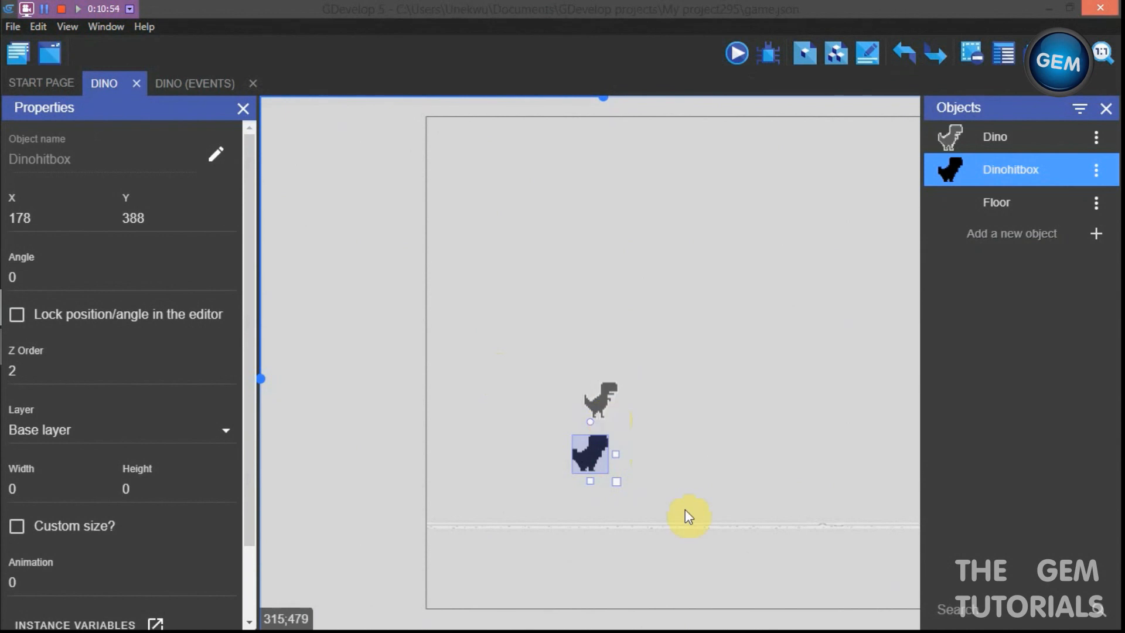
click(215, 81)
Insert a condition-free event below the beginning-of-scene event and give it a Position of an object action for Dino
click(484, 120)
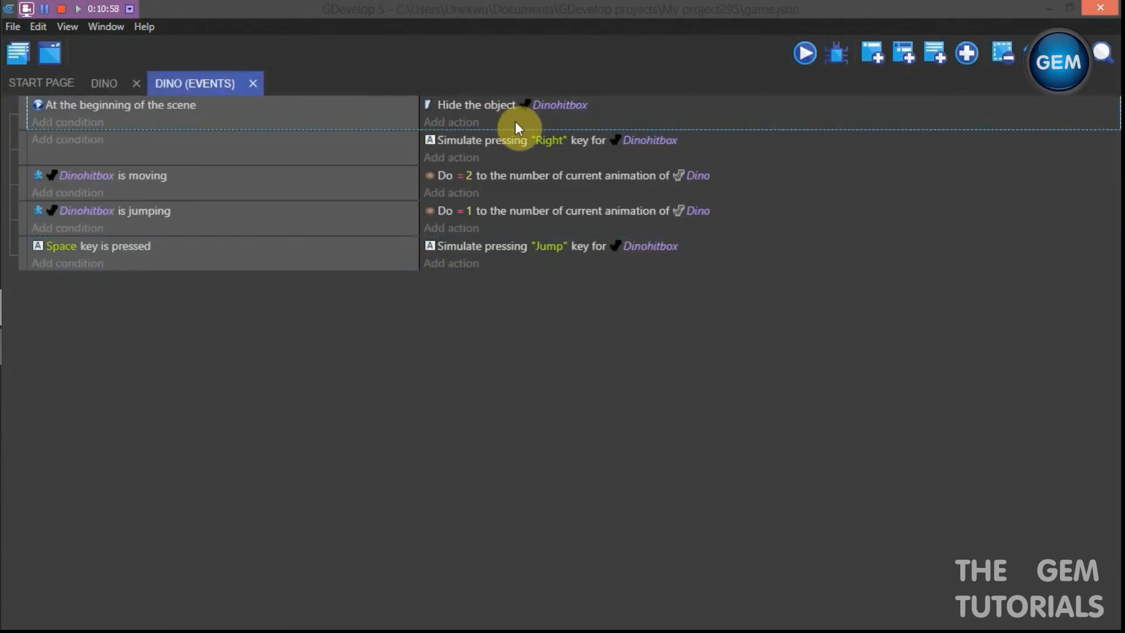
click(872, 53)
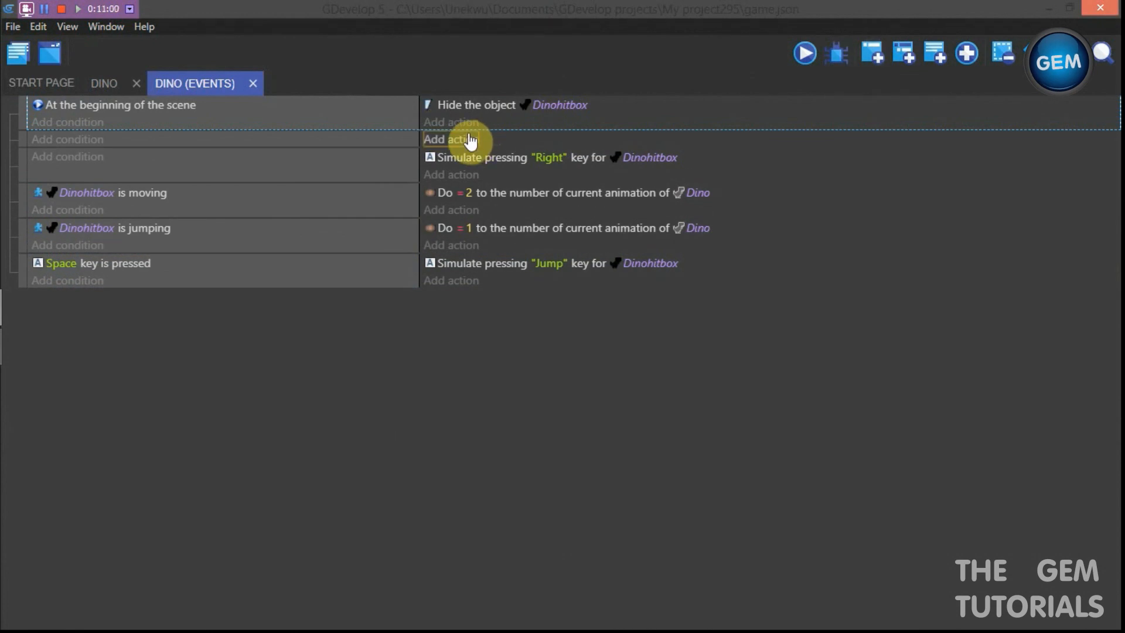
click(469, 140)
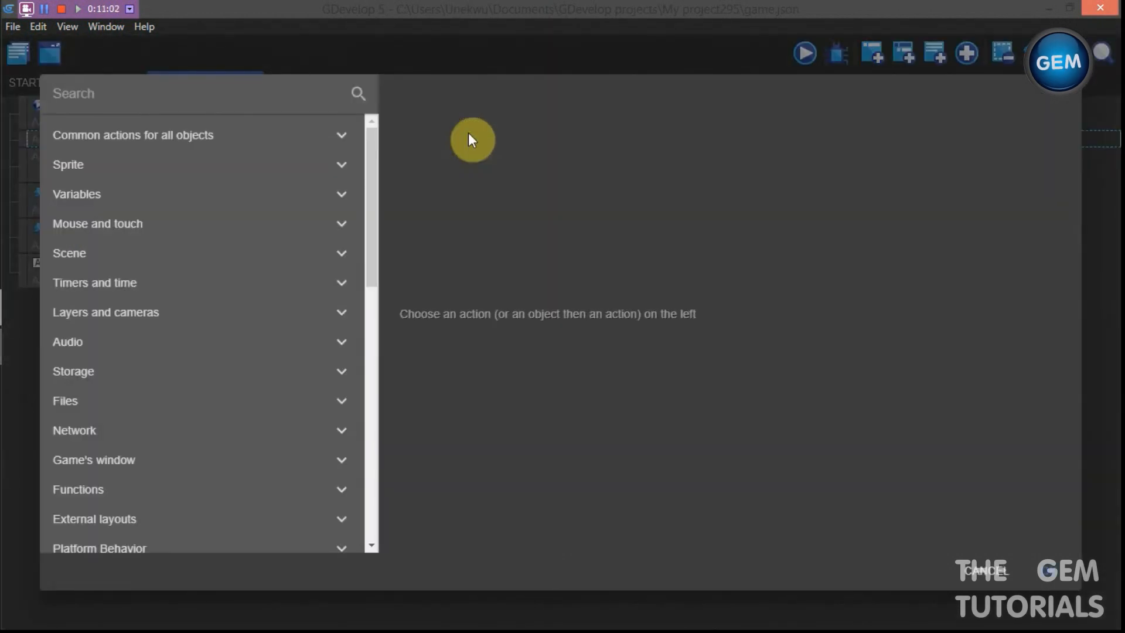
text(posi)
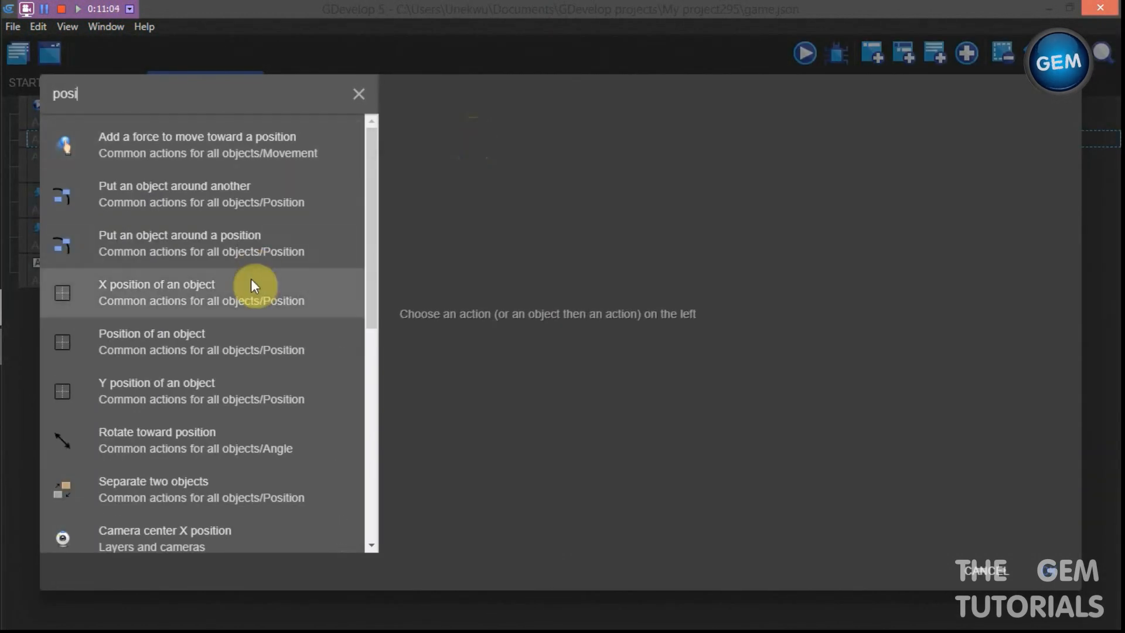
click(218, 351)
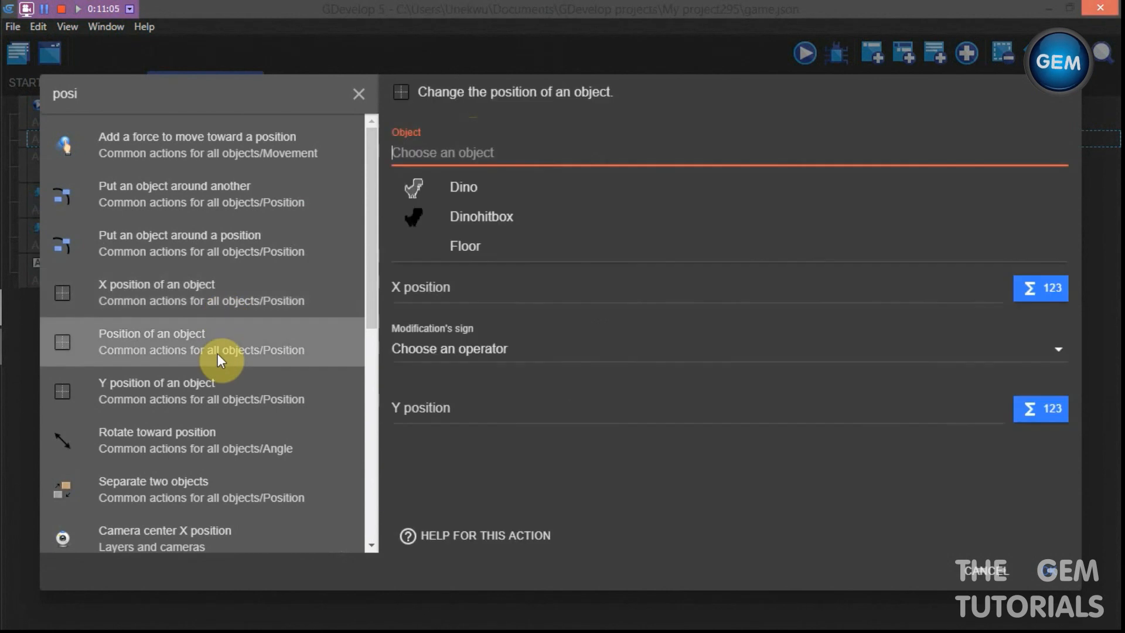
click(568, 199)
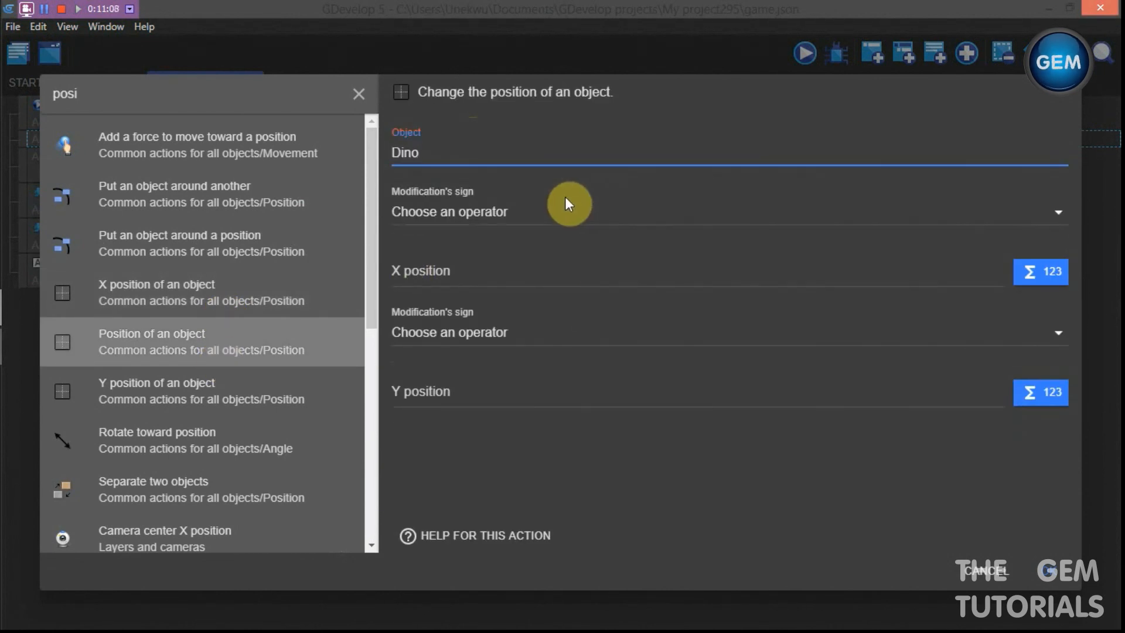
Set the action's X position to = Dinohitbox.X()
click(518, 214)
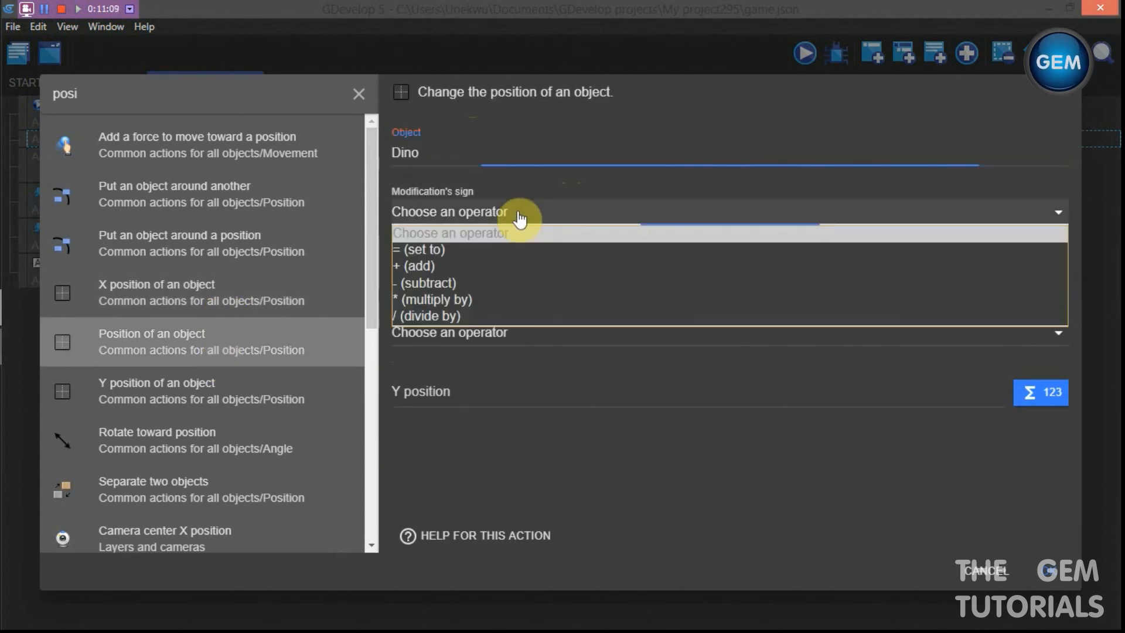
click(502, 248)
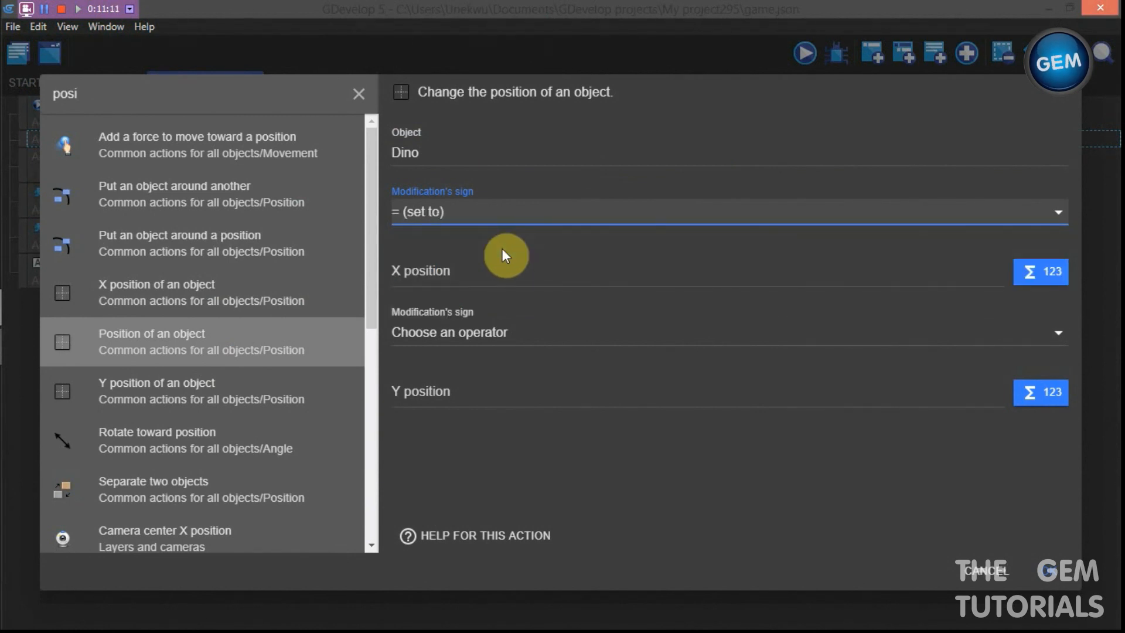
click(503, 267)
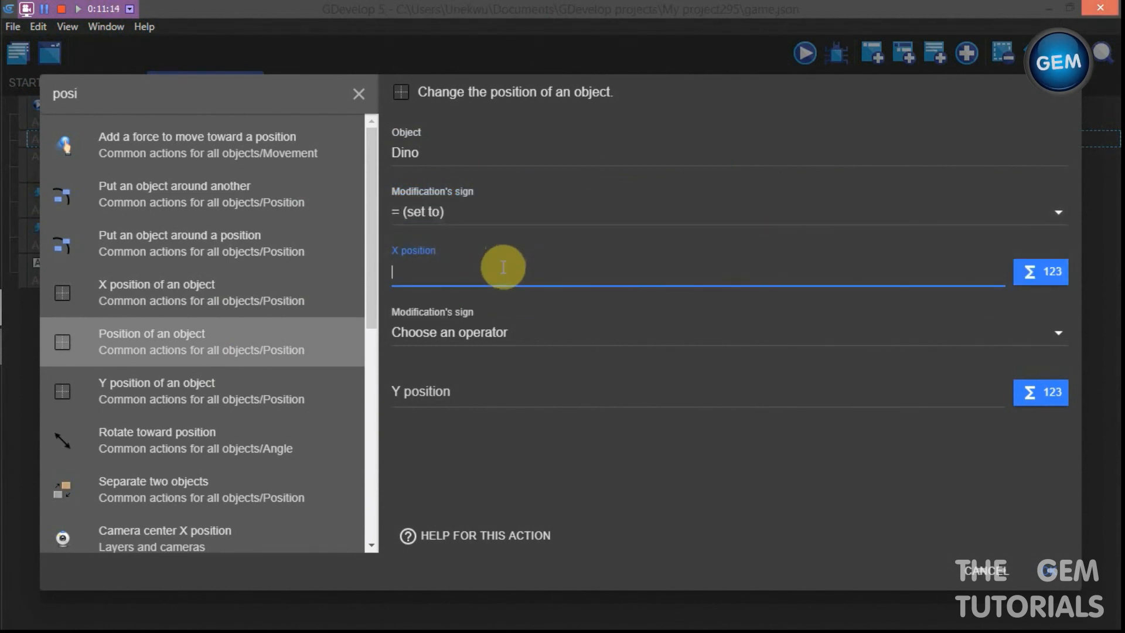
text(D)
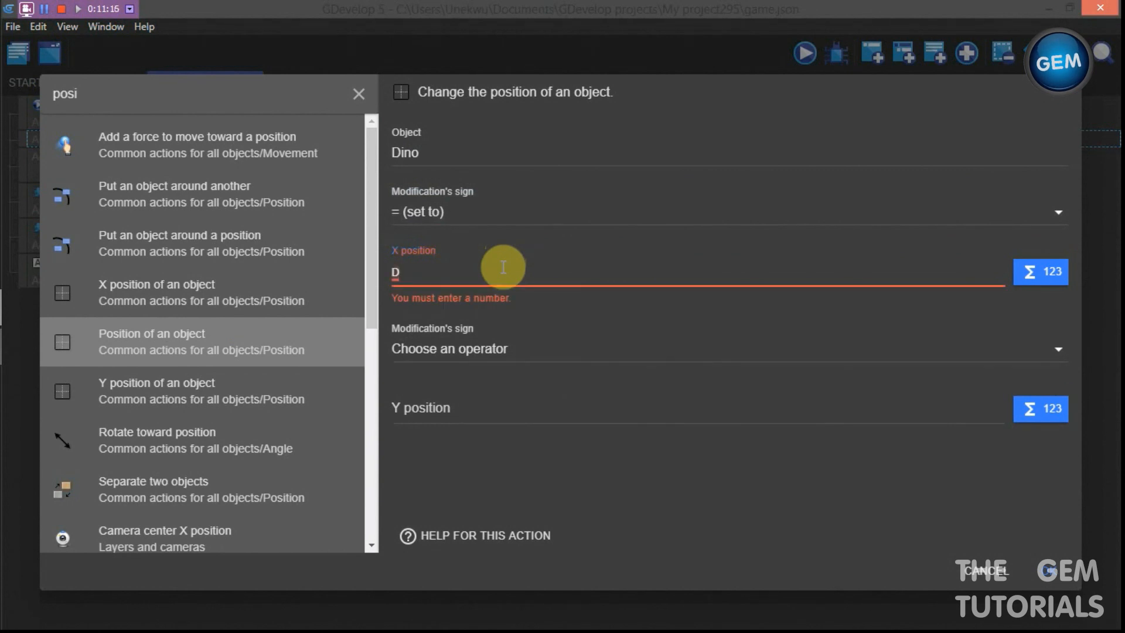
text(inohitbox.)
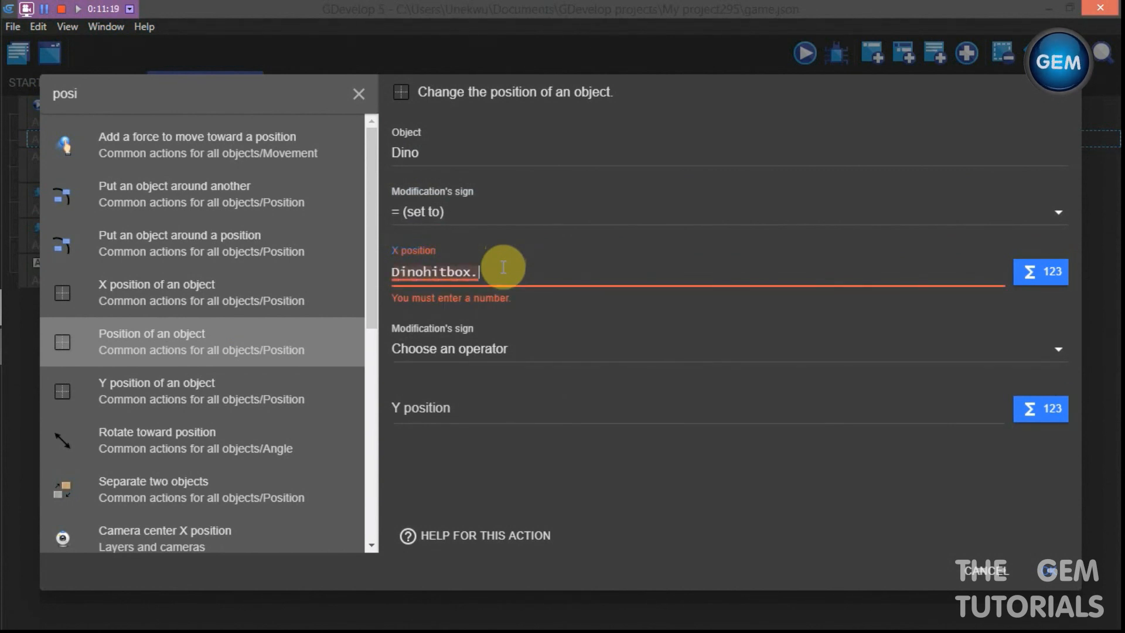
text(X())
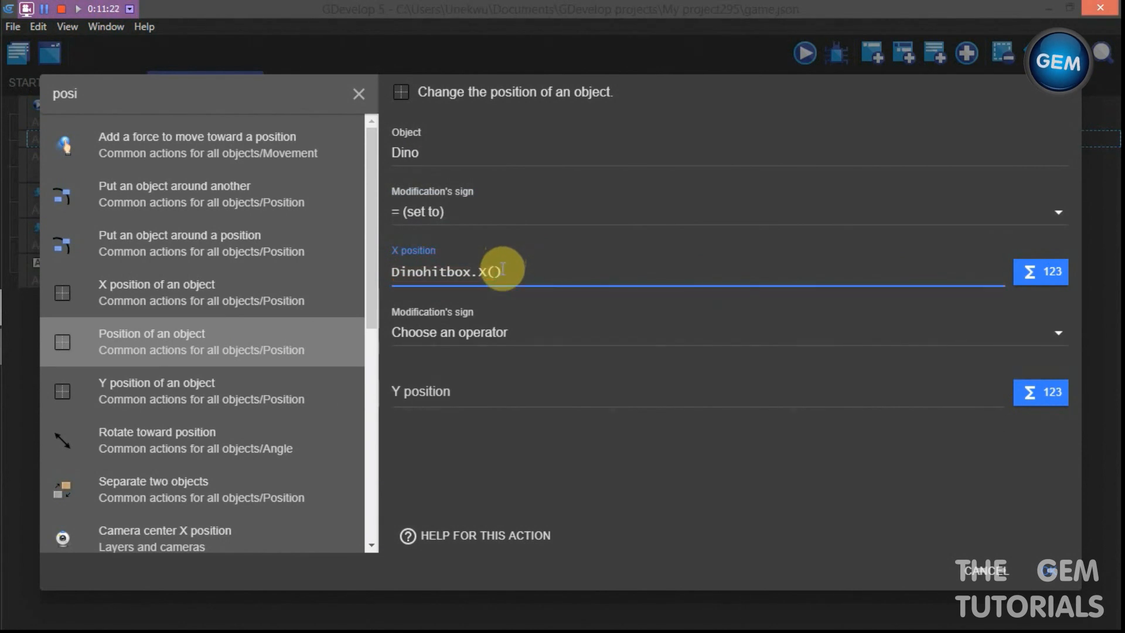
Set the action's Y position to = Dinohitbox.Y() and confirm the position action
click(501, 345)
click(496, 370)
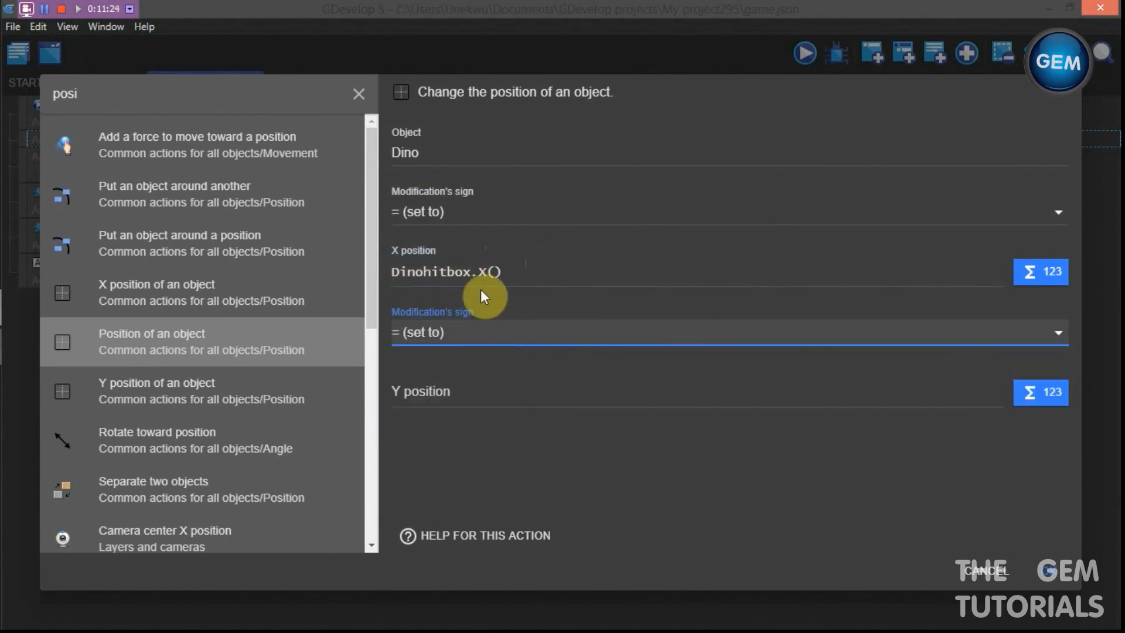
triple_click(509, 274)
key(ctrl+c)
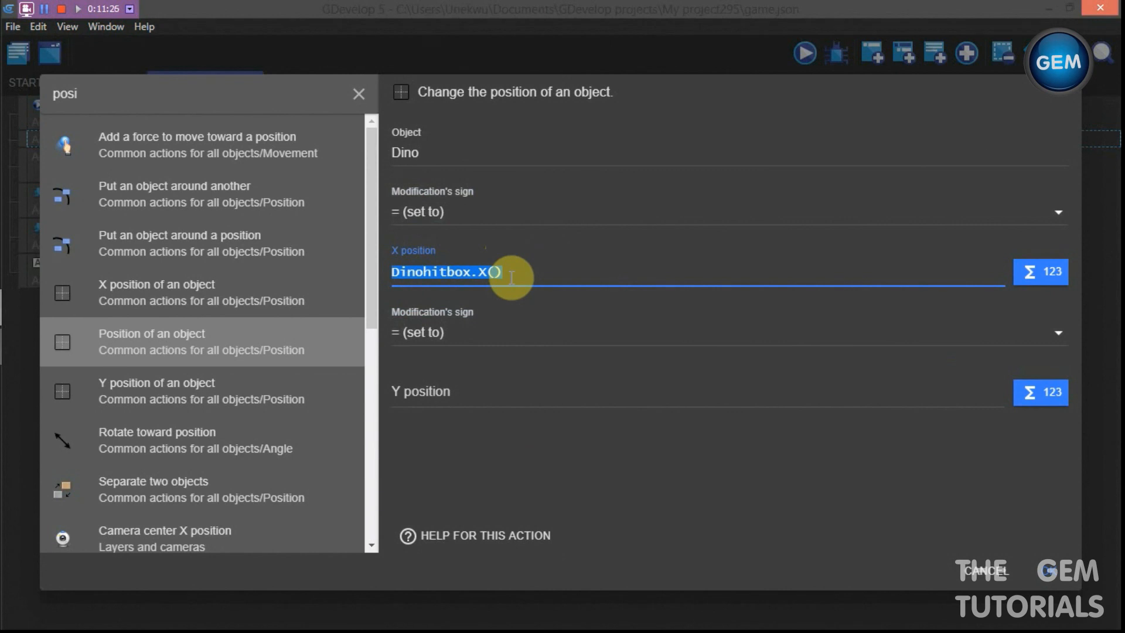
click(495, 393)
key(ctrl+v)
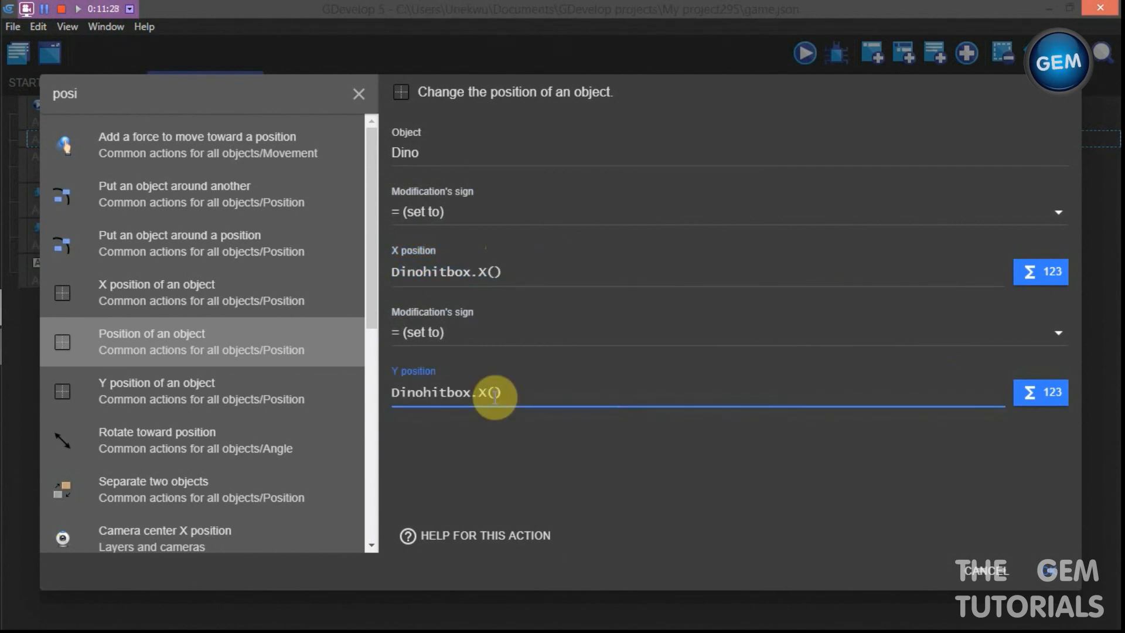
key(BackSpace)
text(Y)
click(1049, 571)
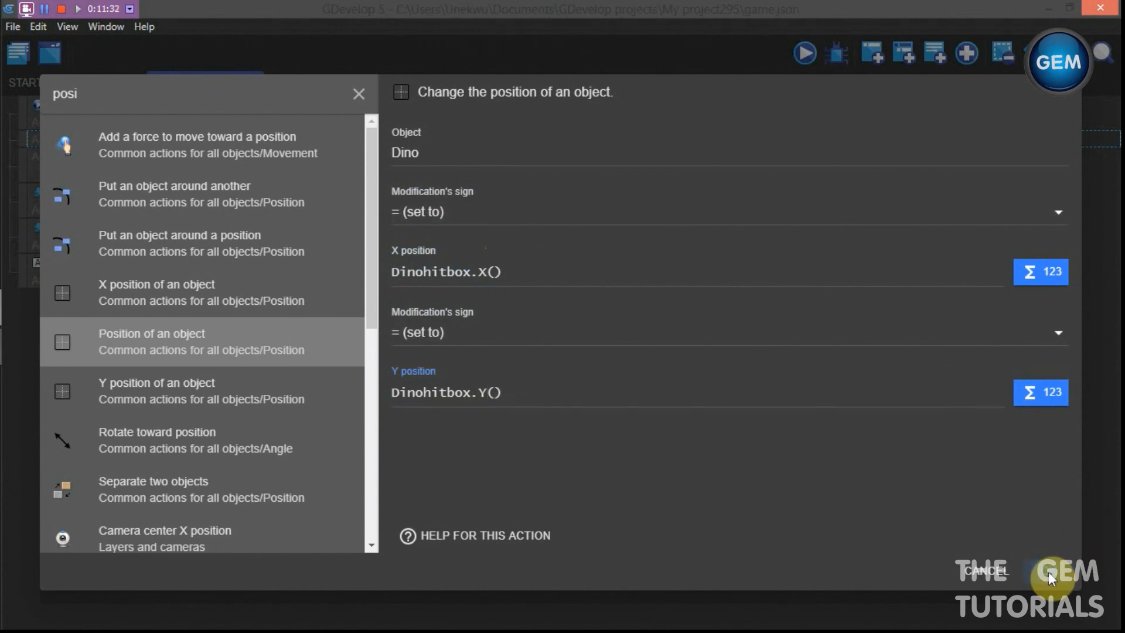
Preview the scene twice to check that Dino follows the hidden hitbox while running and jumping
click(807, 54)
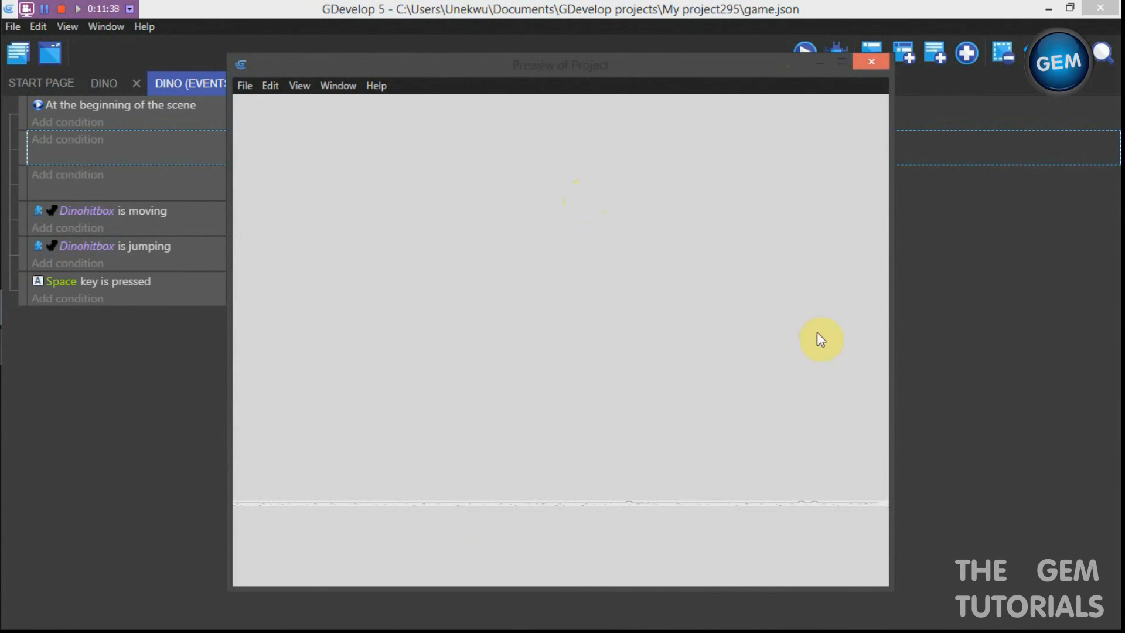
click(872, 60)
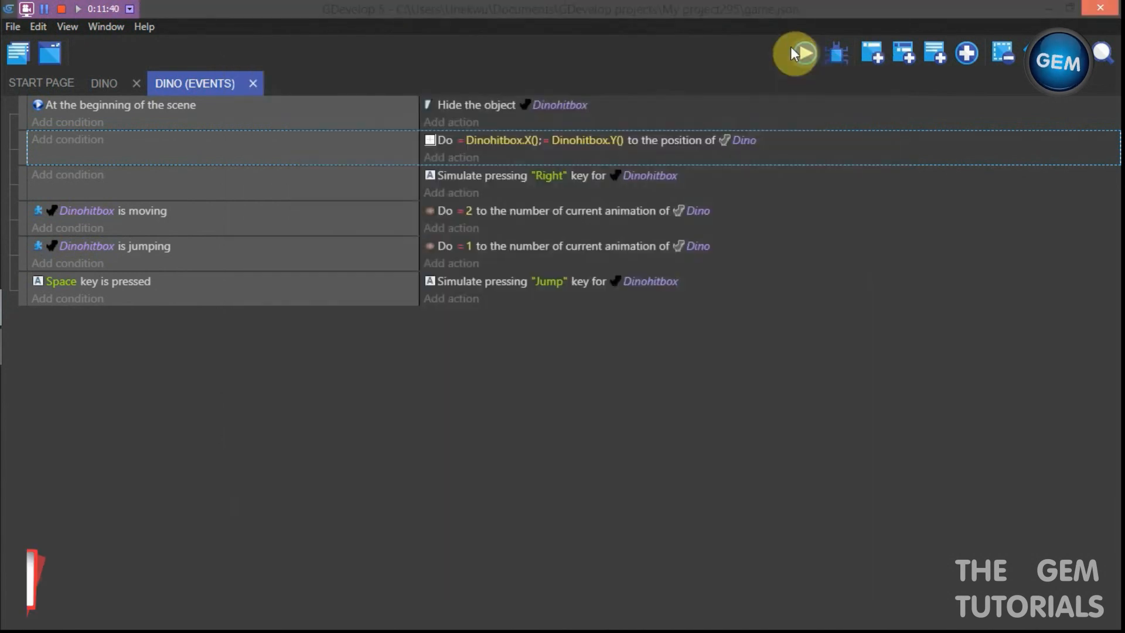
click(803, 52)
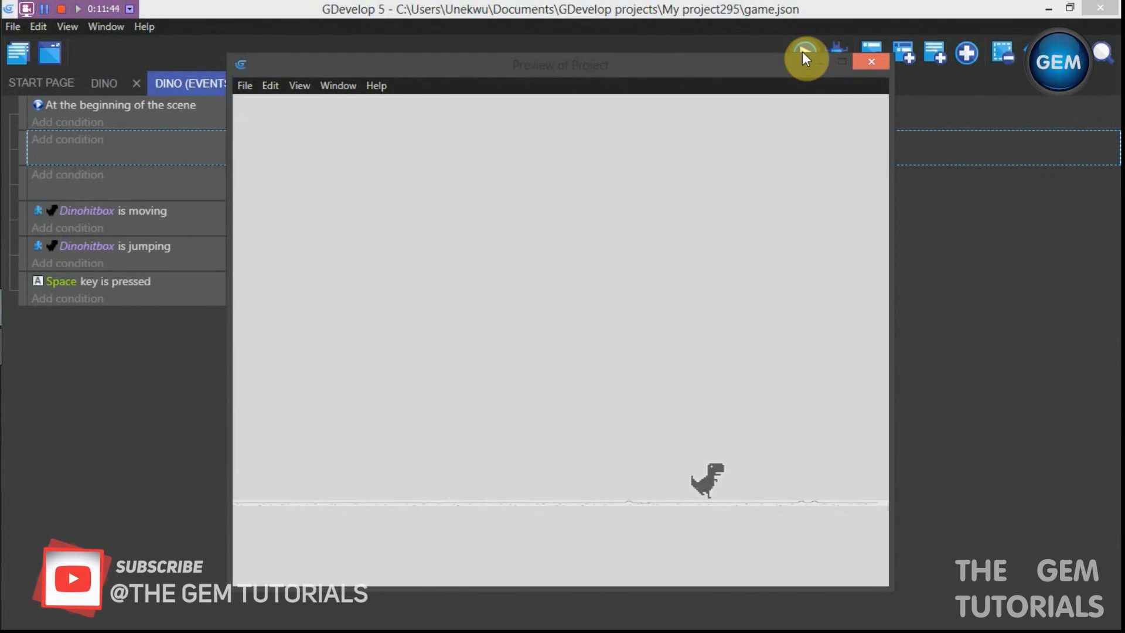
click(872, 61)
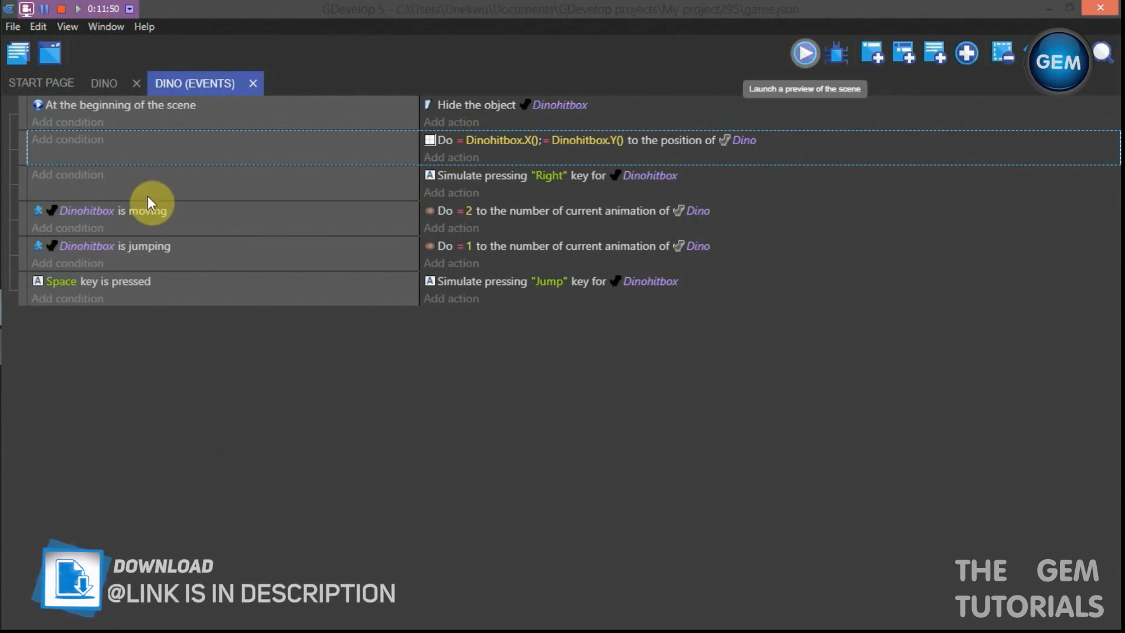
Set the Dino scene's background color to hex EBEBEB in the scene properties and confirm
click(94, 93)
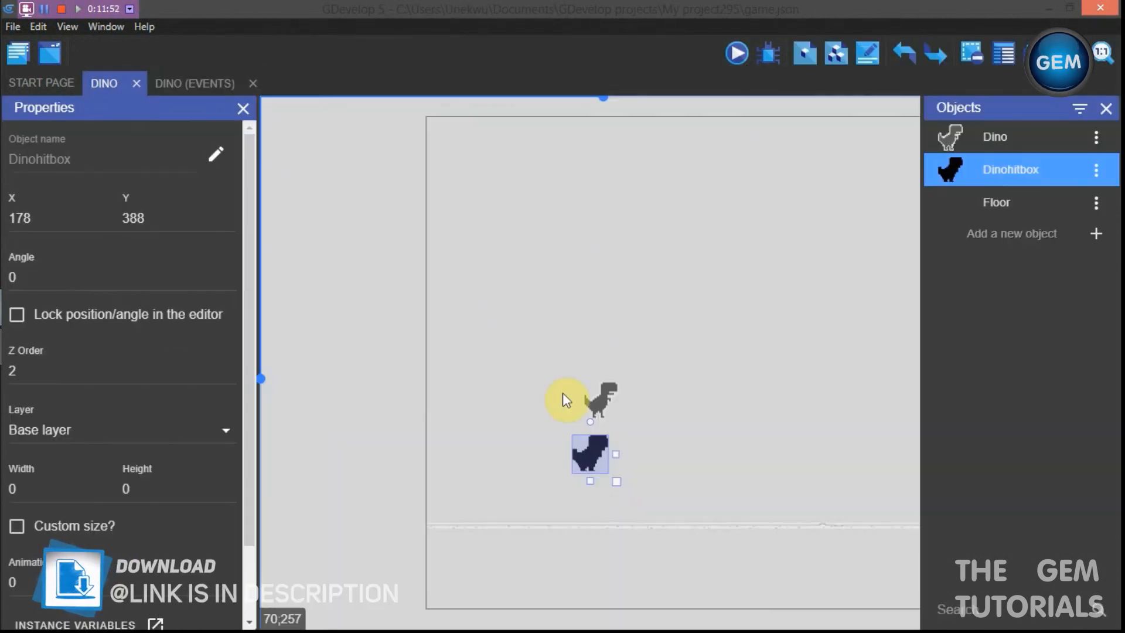
right_click(735, 344)
click(776, 397)
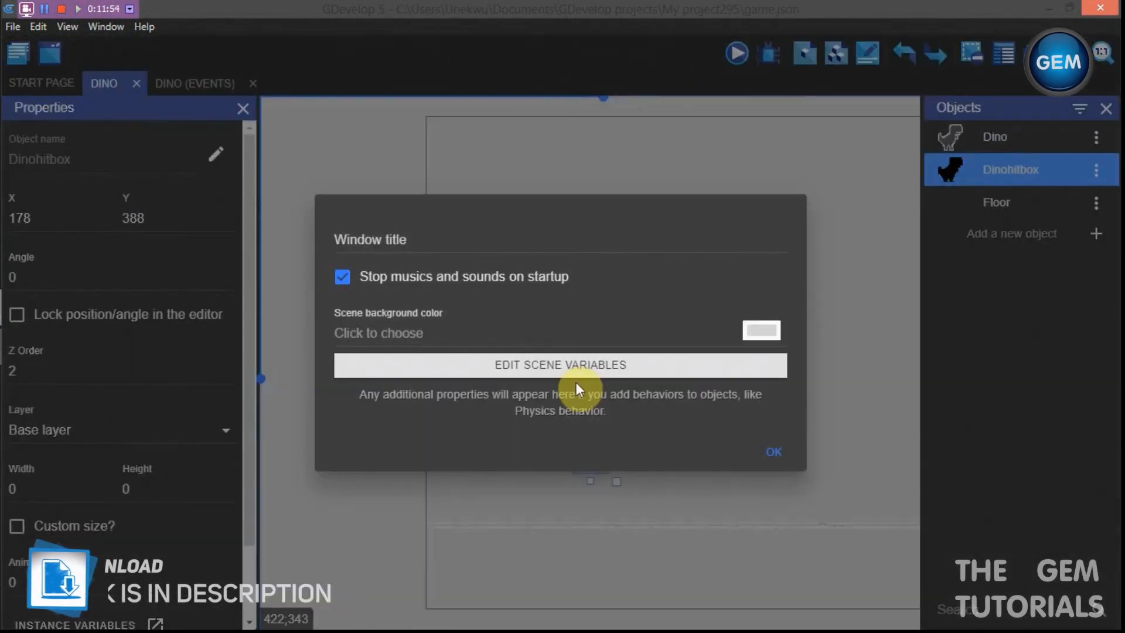
click(753, 339)
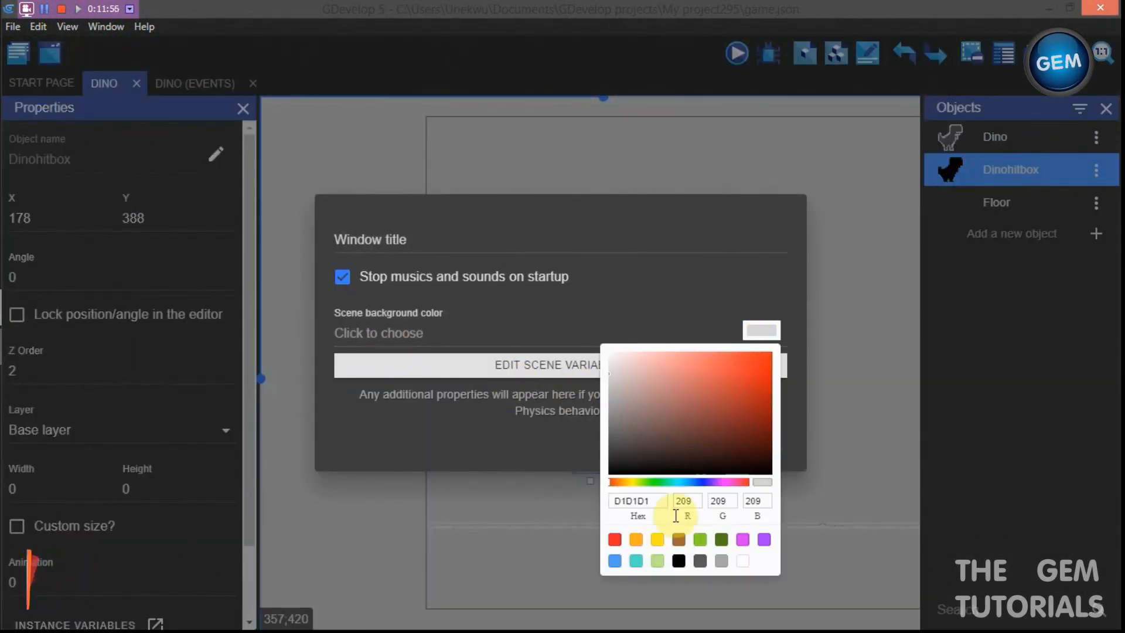
double_click(653, 499)
click(653, 500)
text(D1)
key(BackSpace)
key(BackSpace)
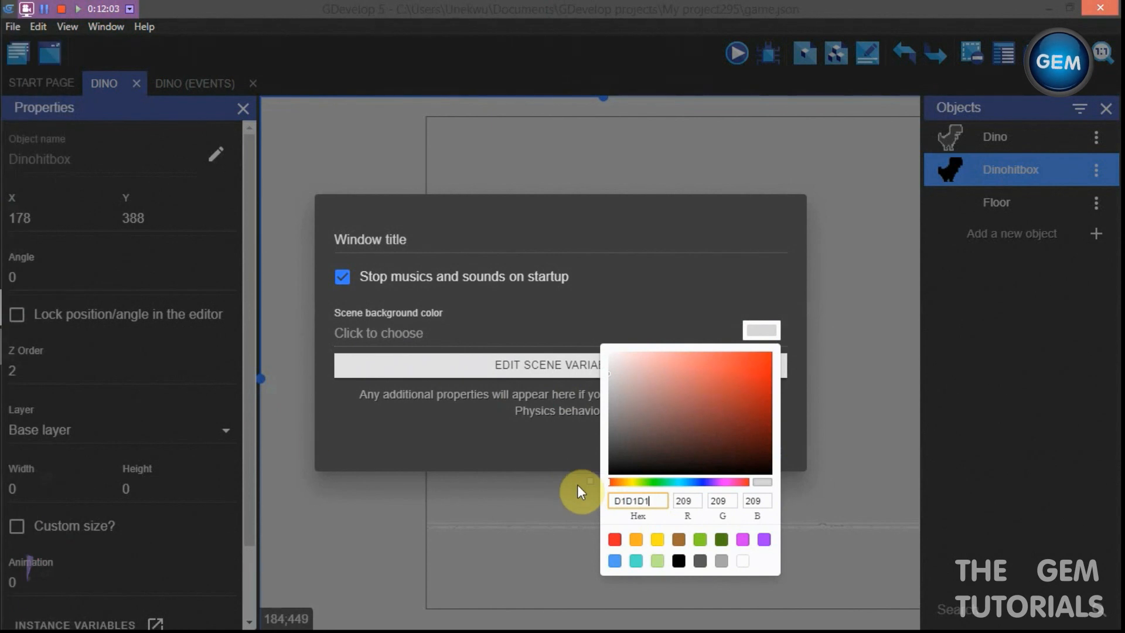
double_click(642, 501)
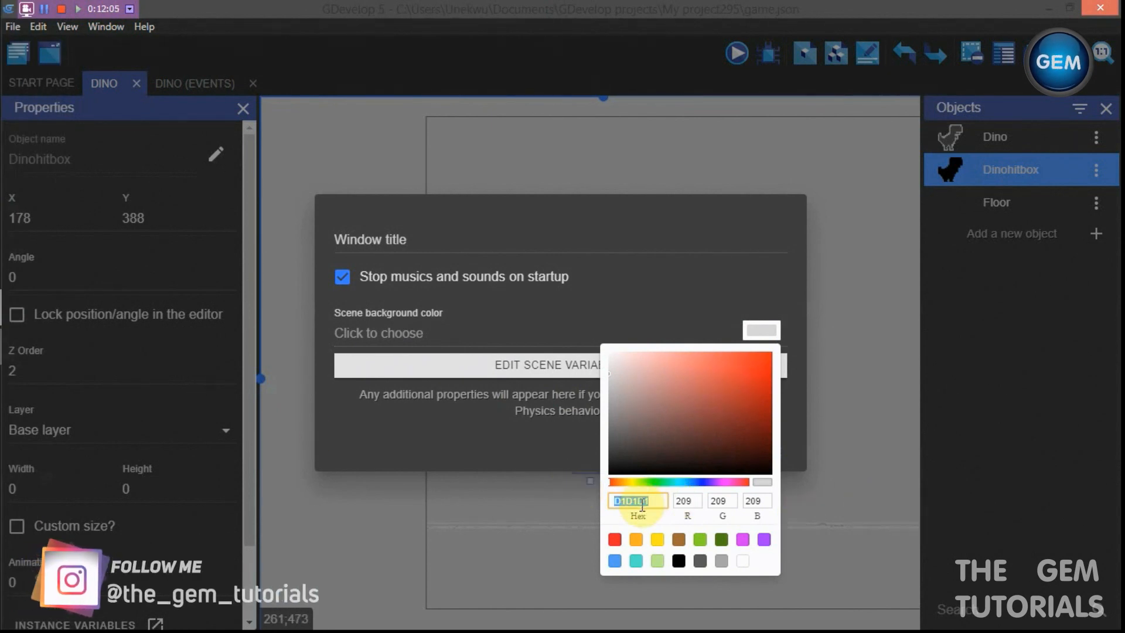
text(EBEBEB)
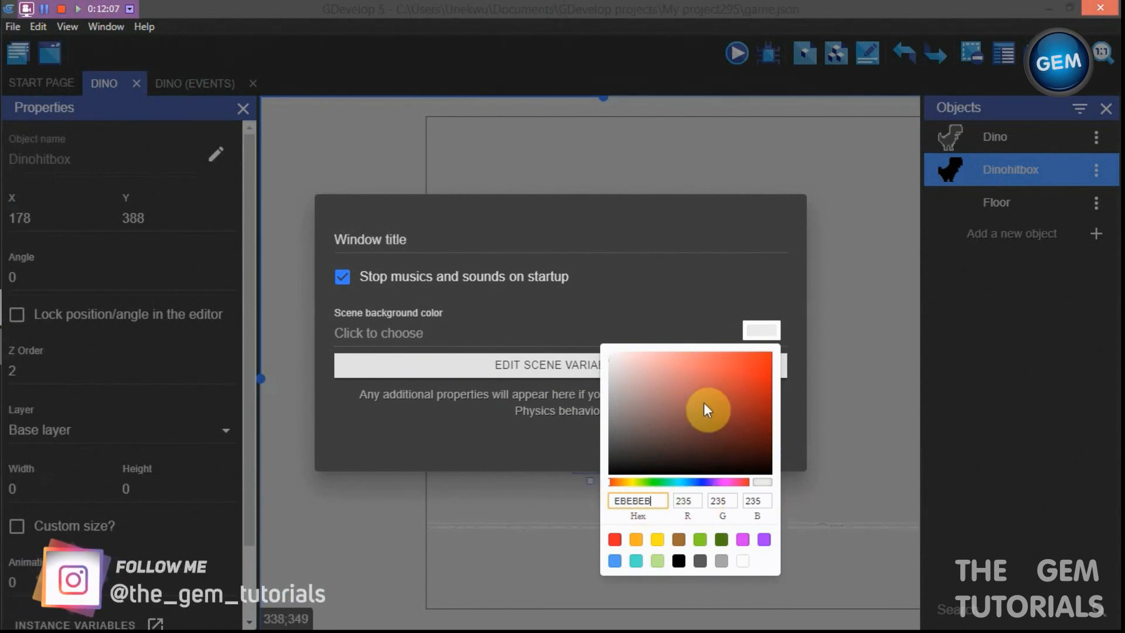
click(786, 442)
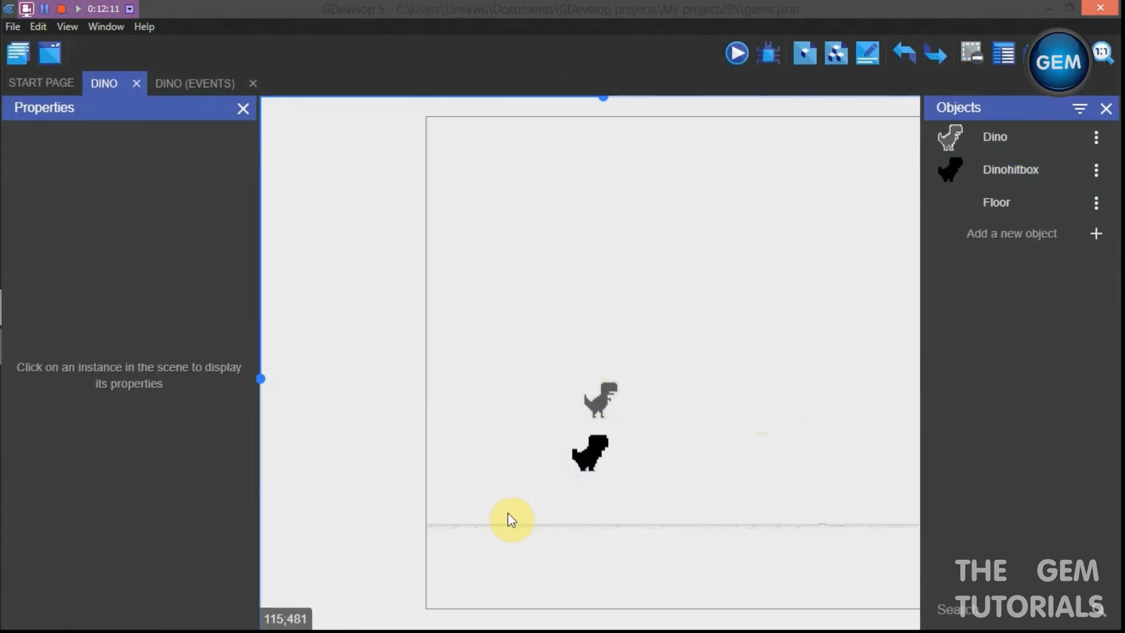
click(653, 525)
click(740, 311)
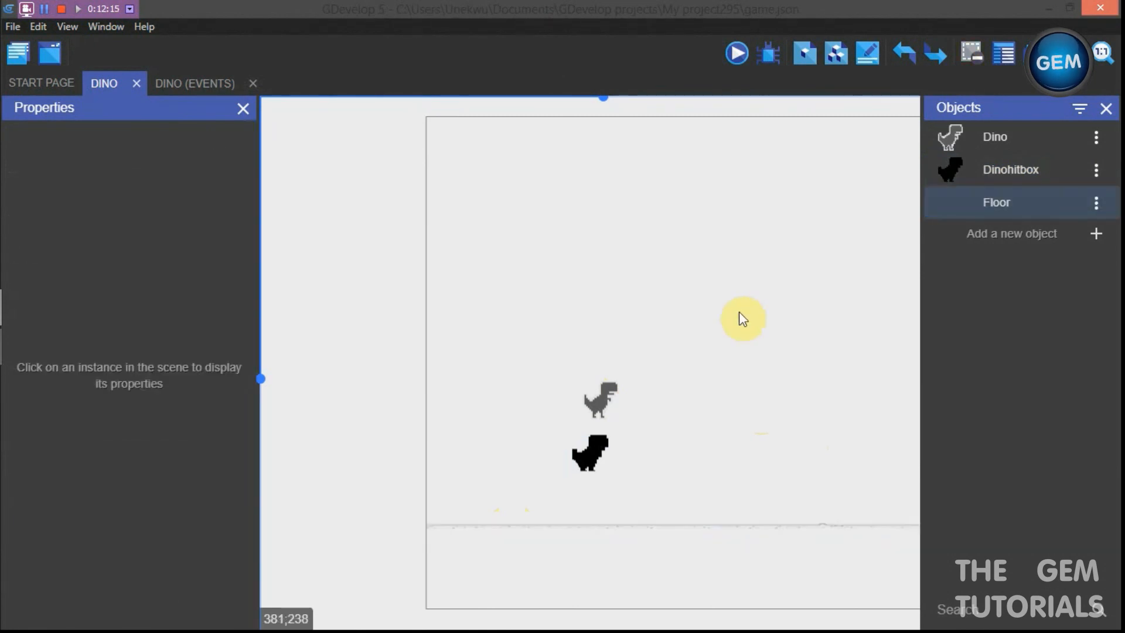
Add an empty event below the Space key event in the Dino scene's events
click(196, 85)
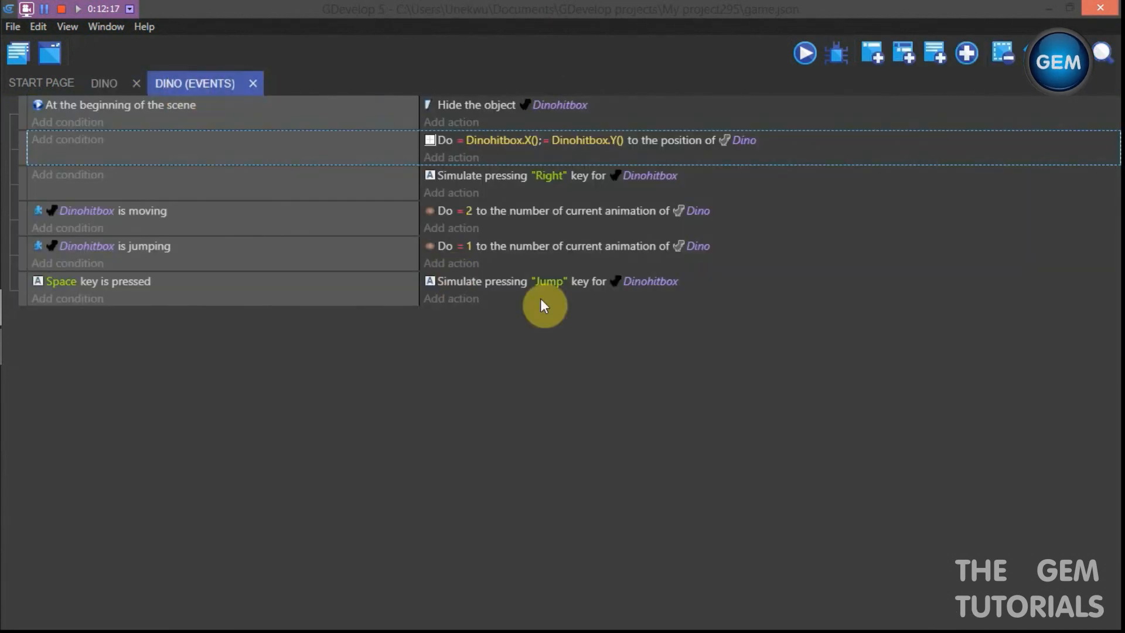
click(875, 54)
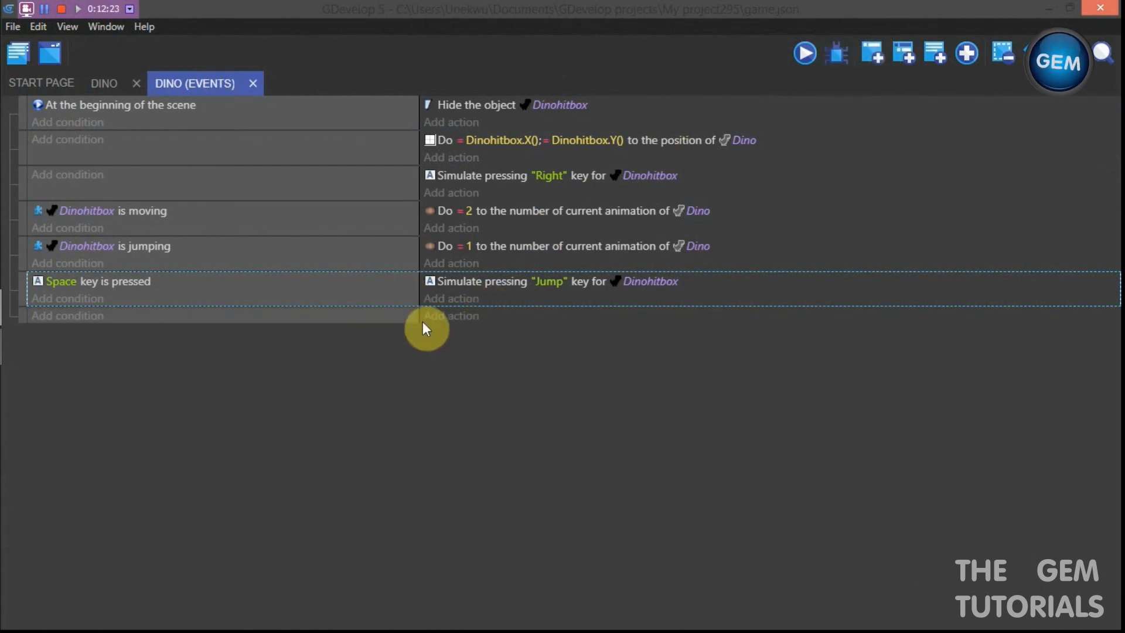
click(335, 317)
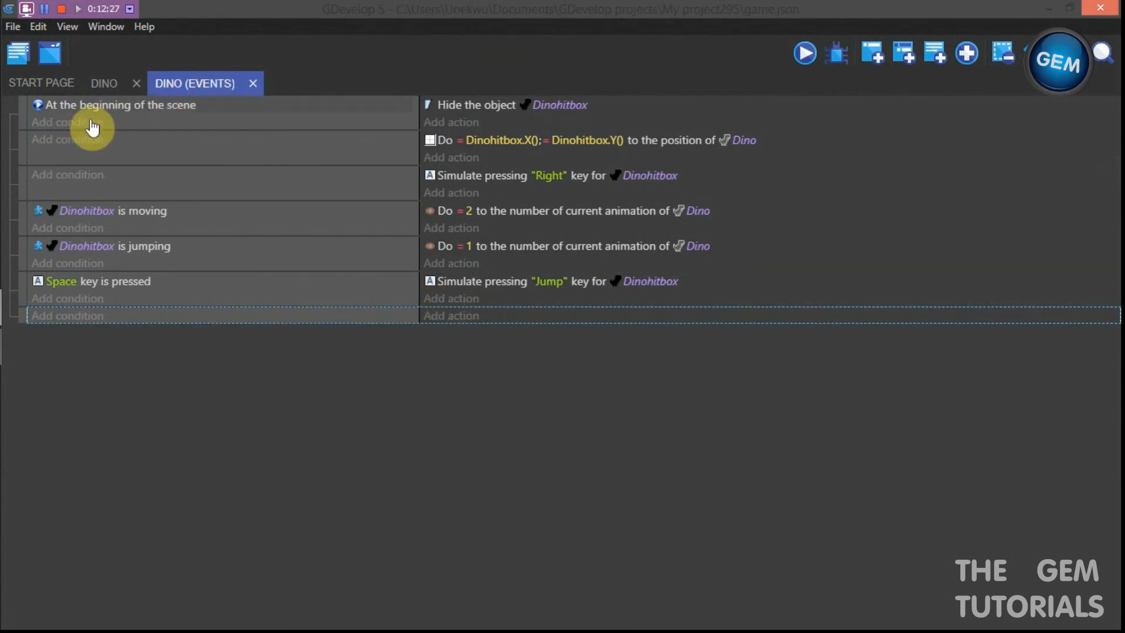
Add an action to the beginning-of-scene event that sets the scene variable gamerunning to = 1
click(441, 123)
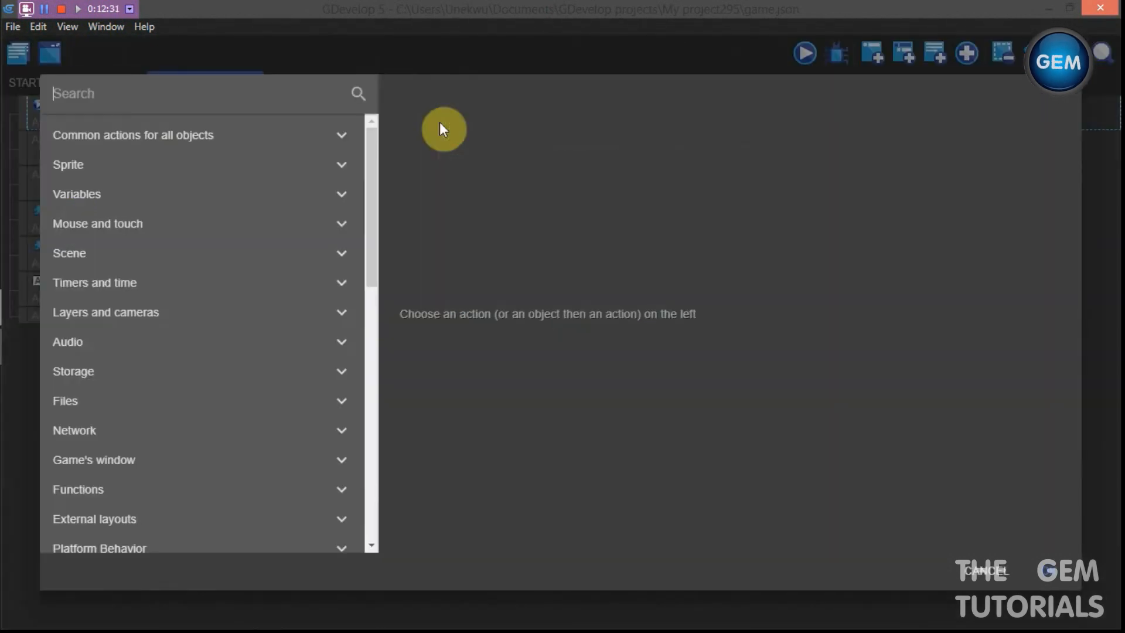
text(scene)
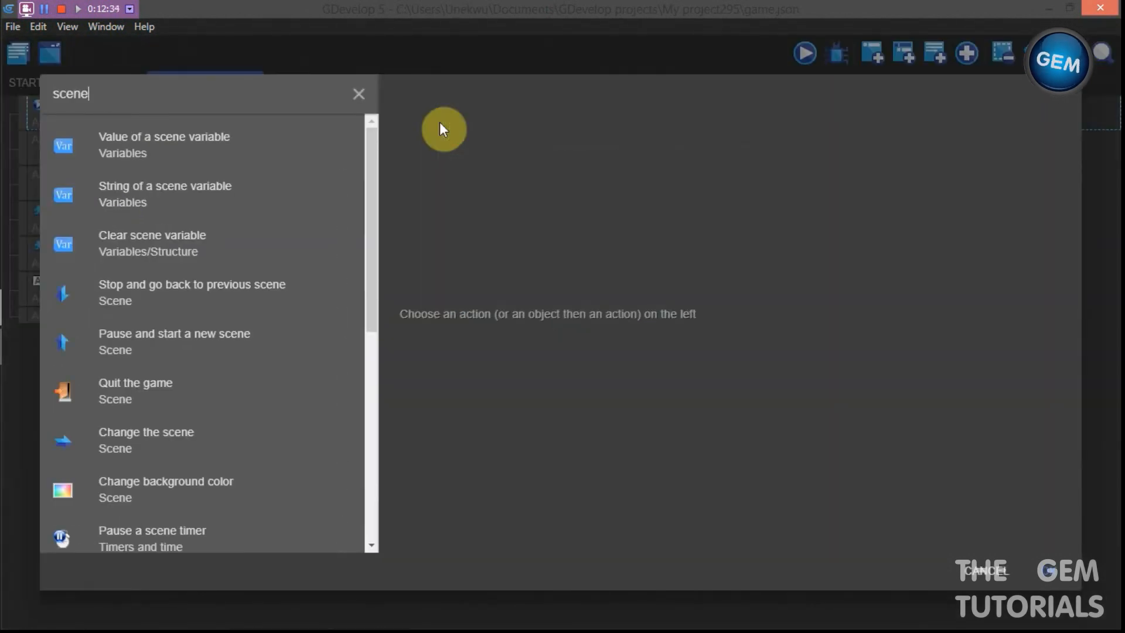
click(281, 141)
text(gamerunning)
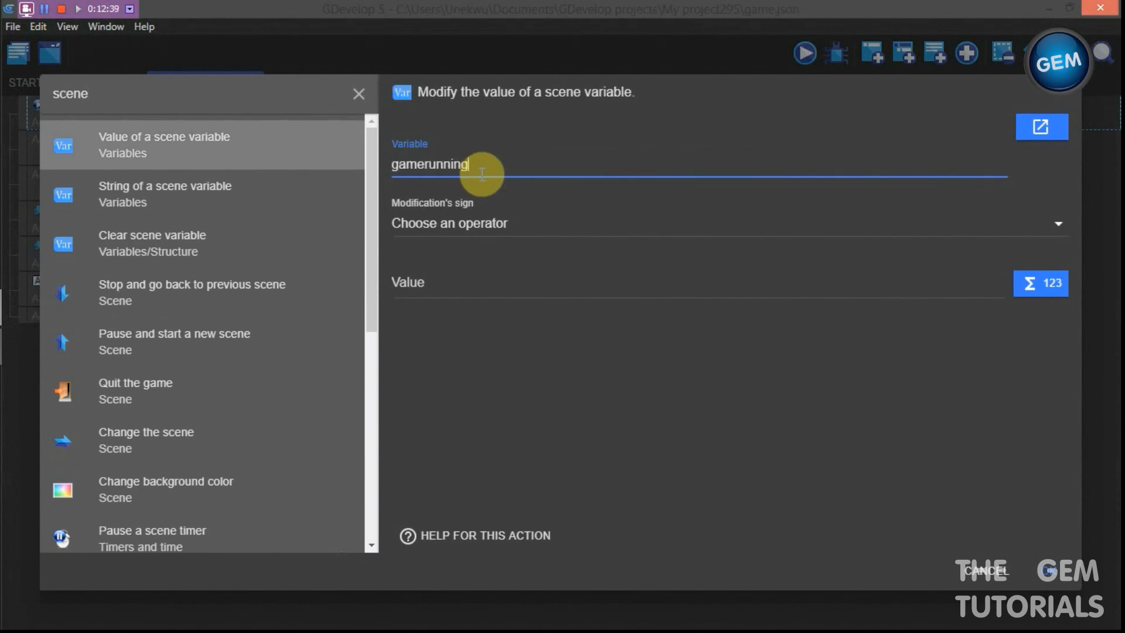
click(485, 225)
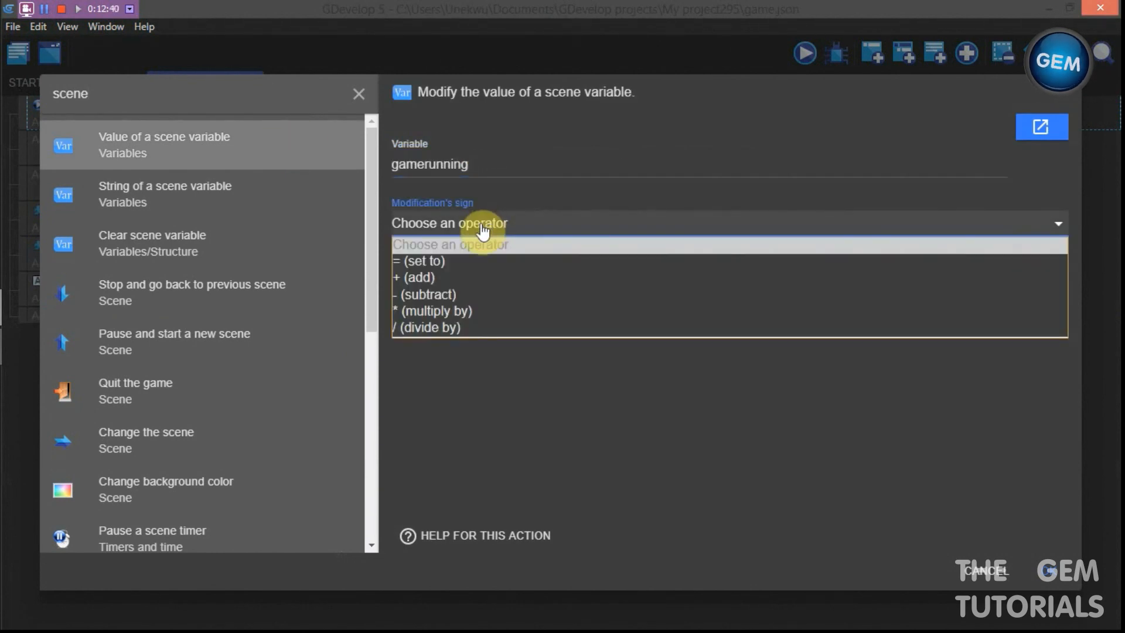
click(464, 259)
click(440, 279)
text(1)
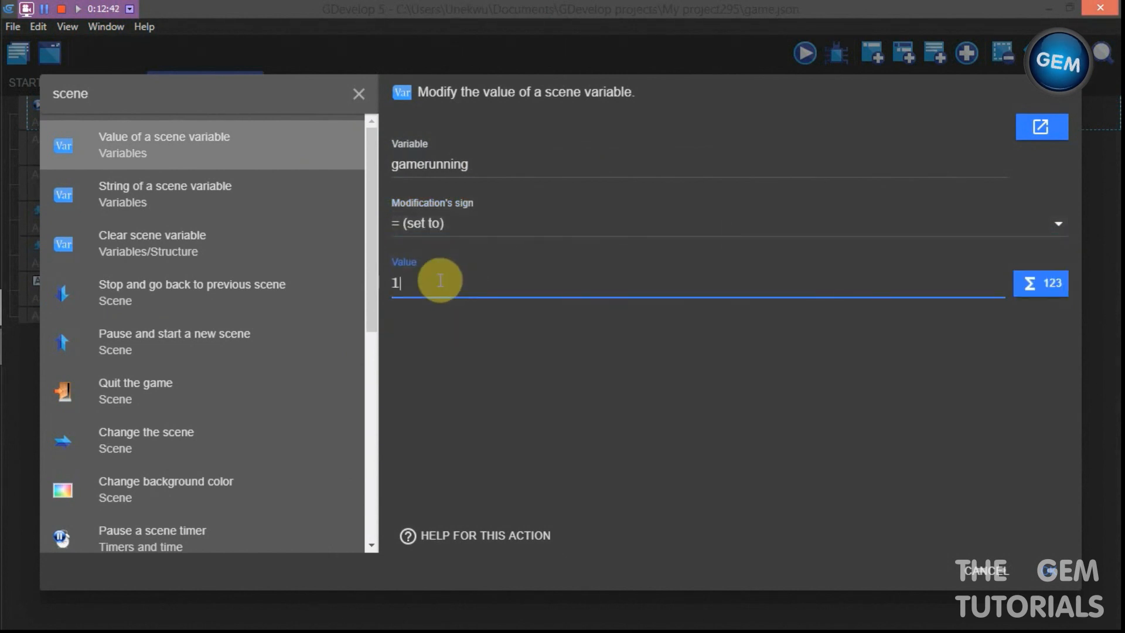
click(1062, 572)
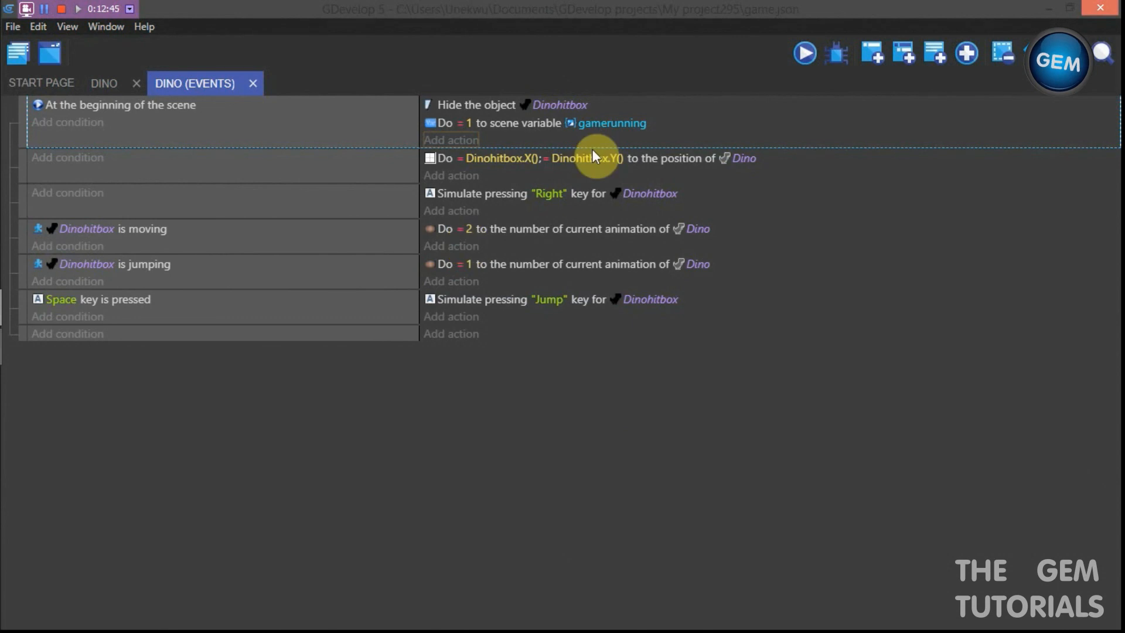
Insert an event group named SPEED below the Space key event and nest the empty event inside it
click(332, 333)
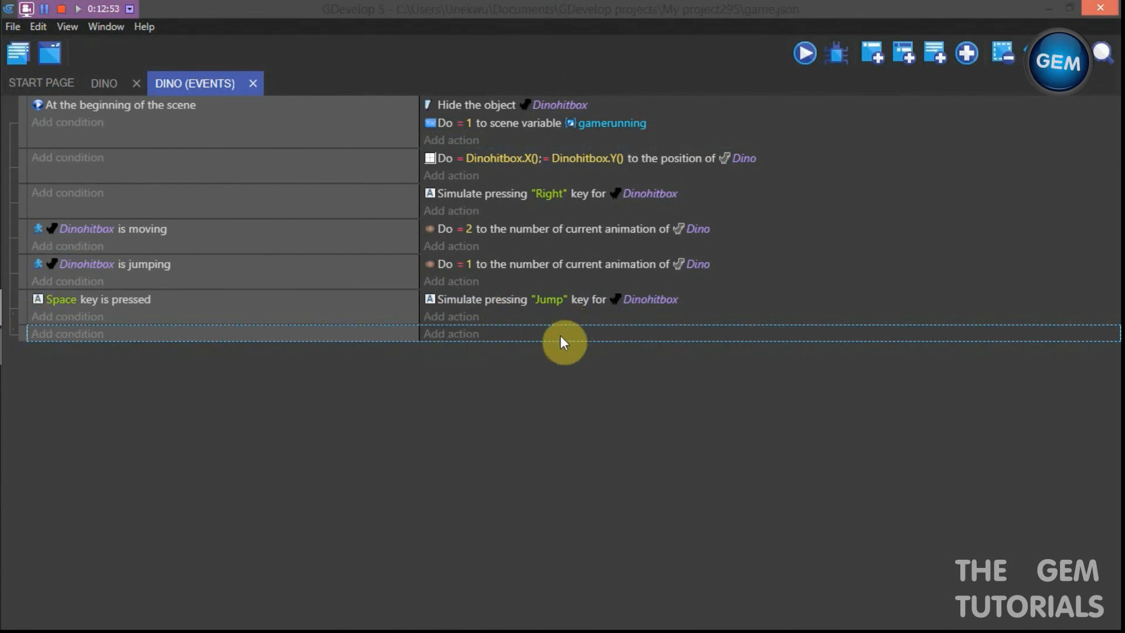
click(967, 53)
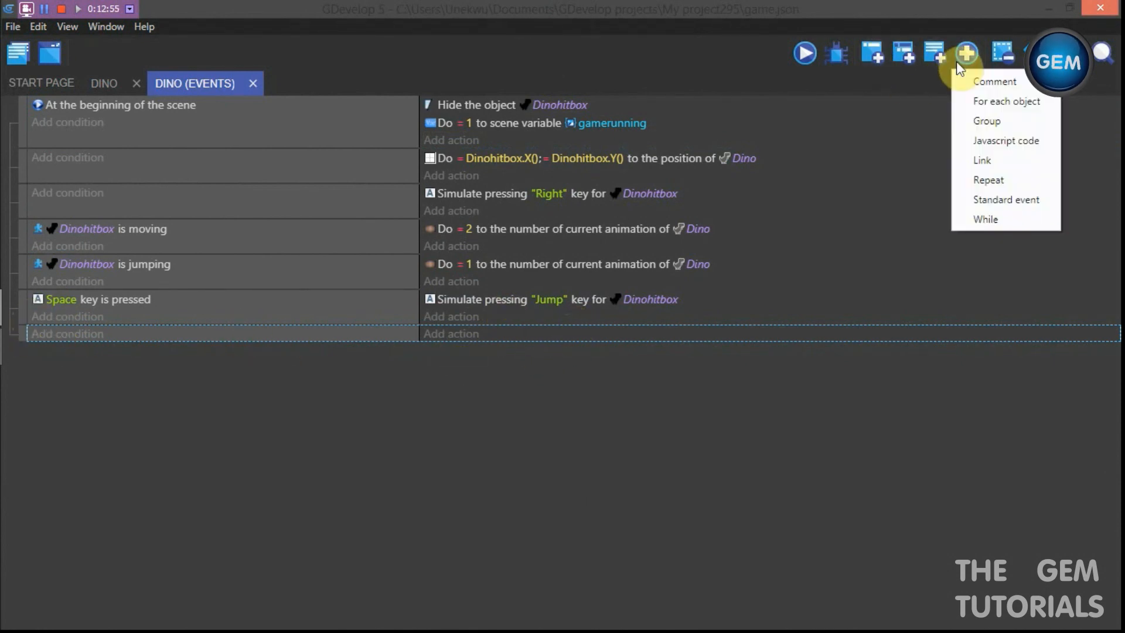
click(995, 123)
click(96, 319)
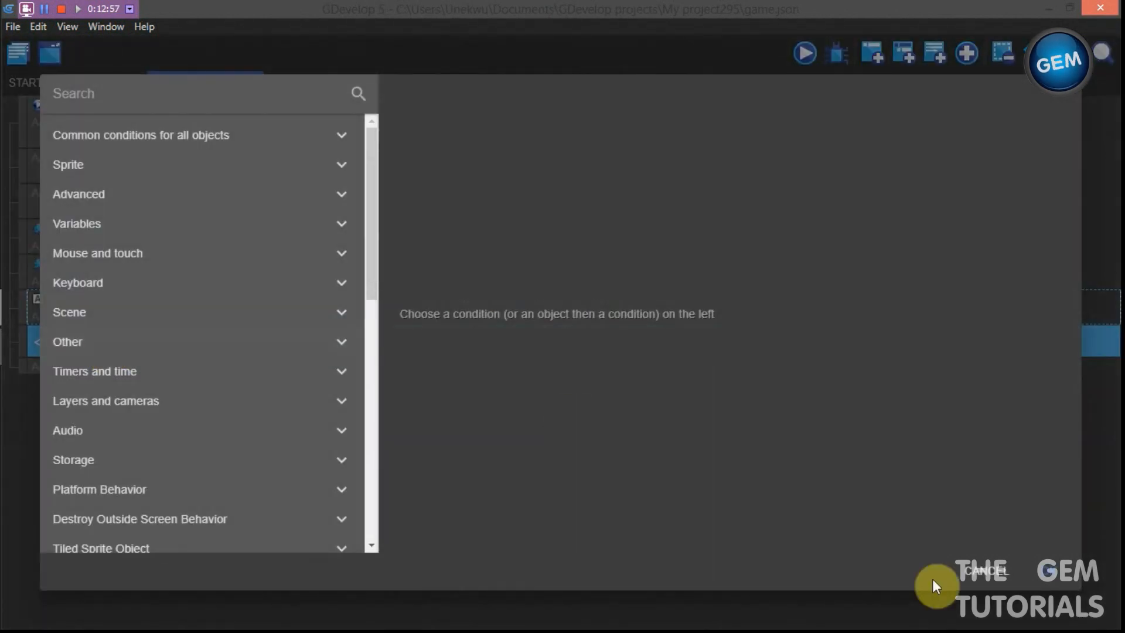
click(996, 570)
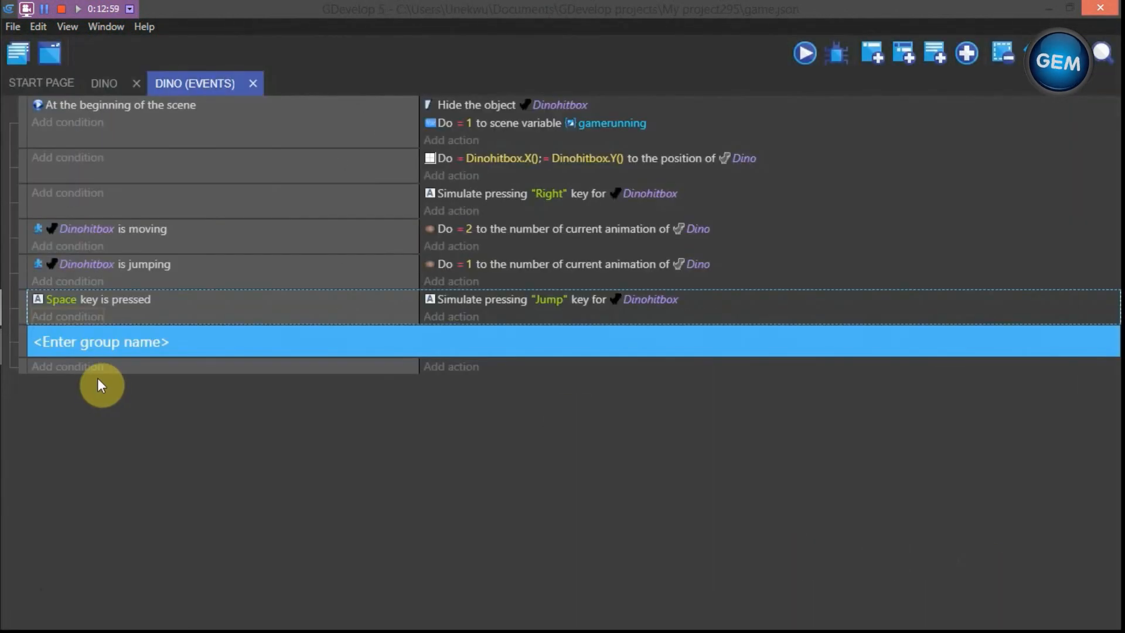
click(92, 346)
text(SPEED)
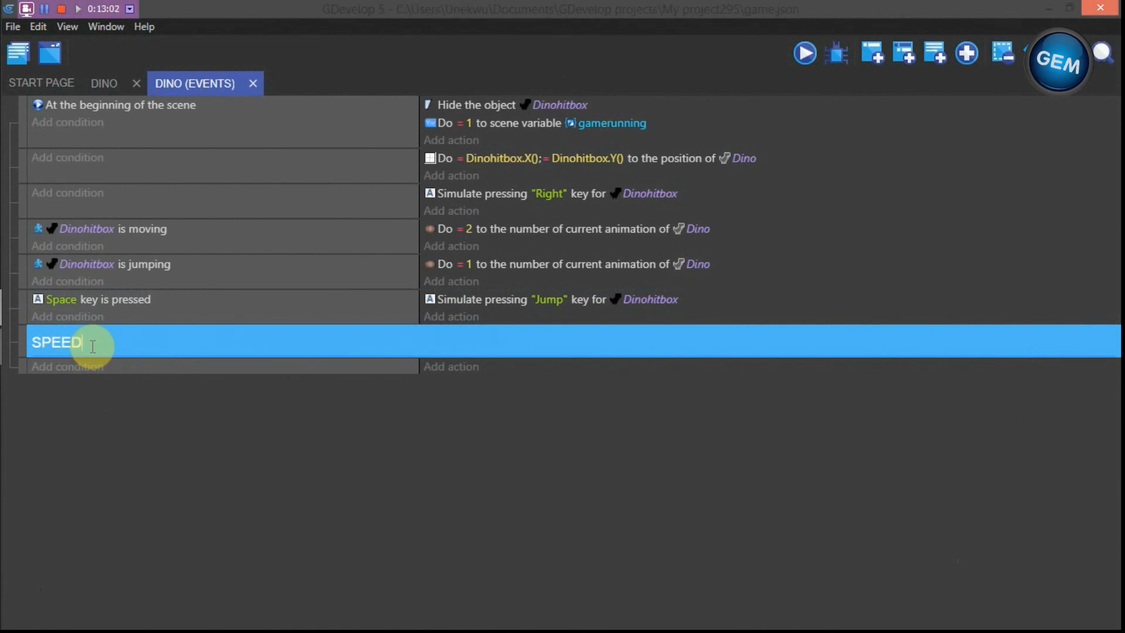
click(37, 366)
drag(39, 366, 40, 367)
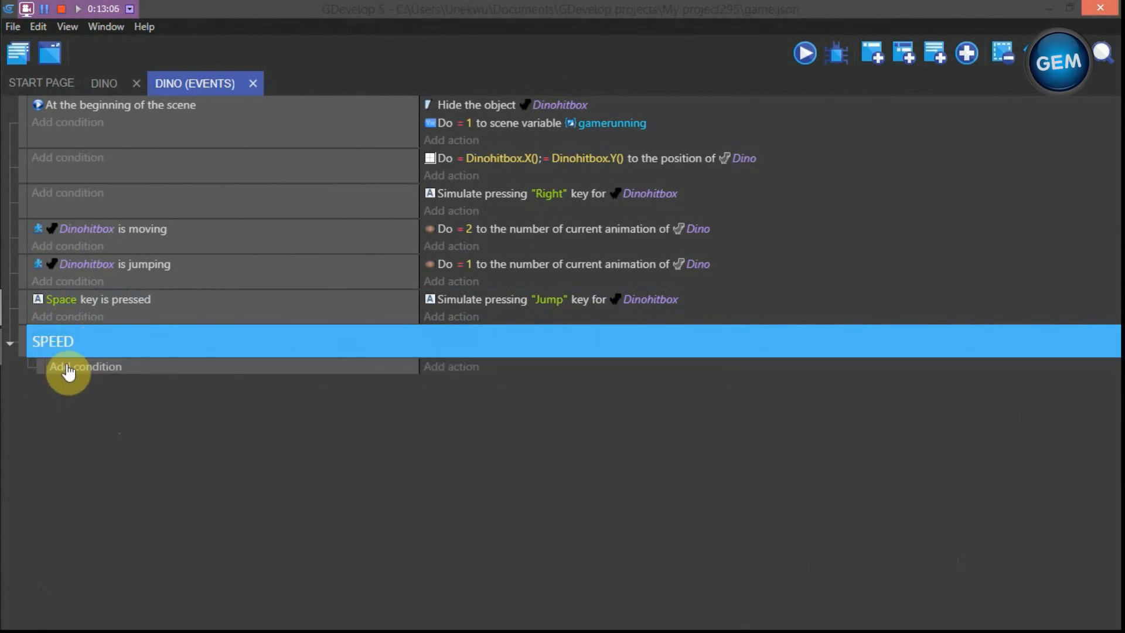
Give the event in the SPEED group a Value of a scene variable condition for gamerunning
click(67, 365)
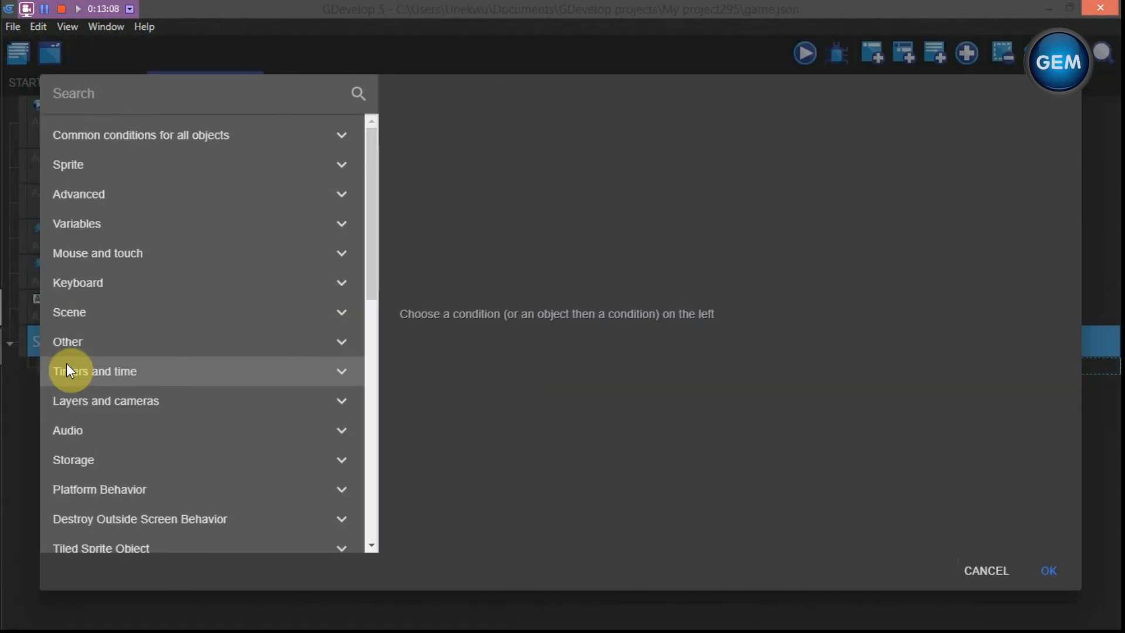
text(scene)
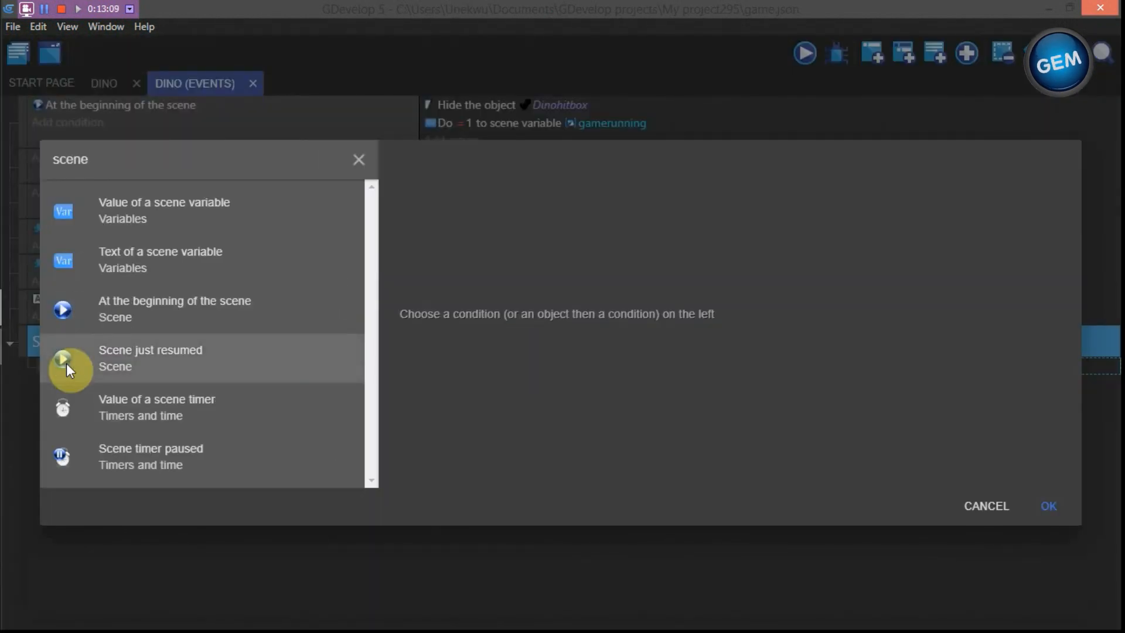
click(166, 223)
text(game)
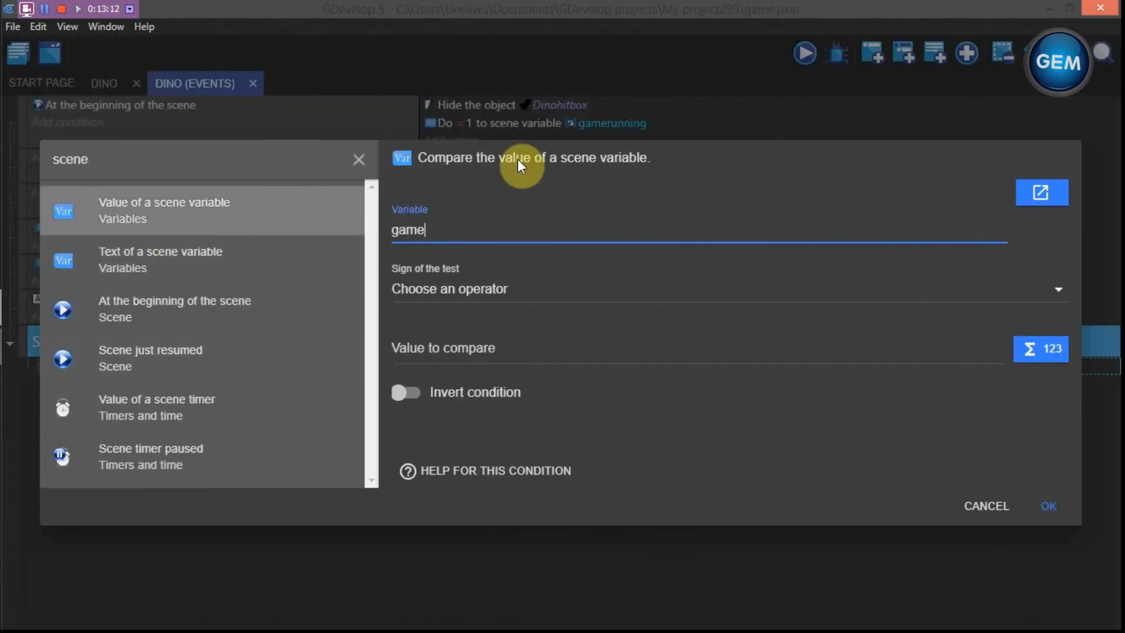
text(rrunning)
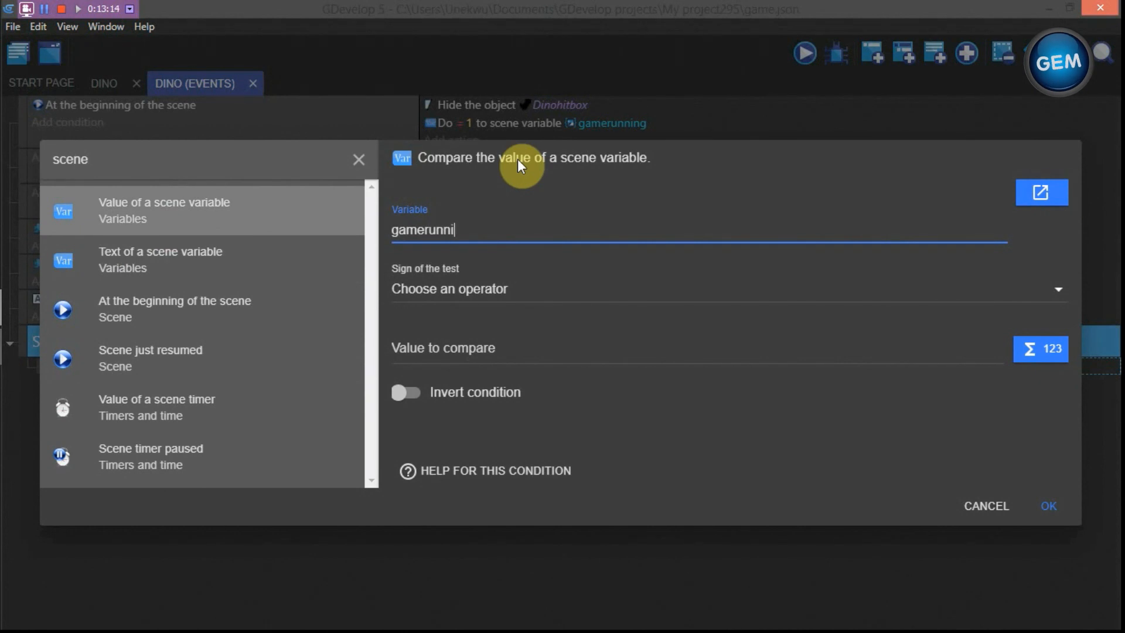
click(514, 289)
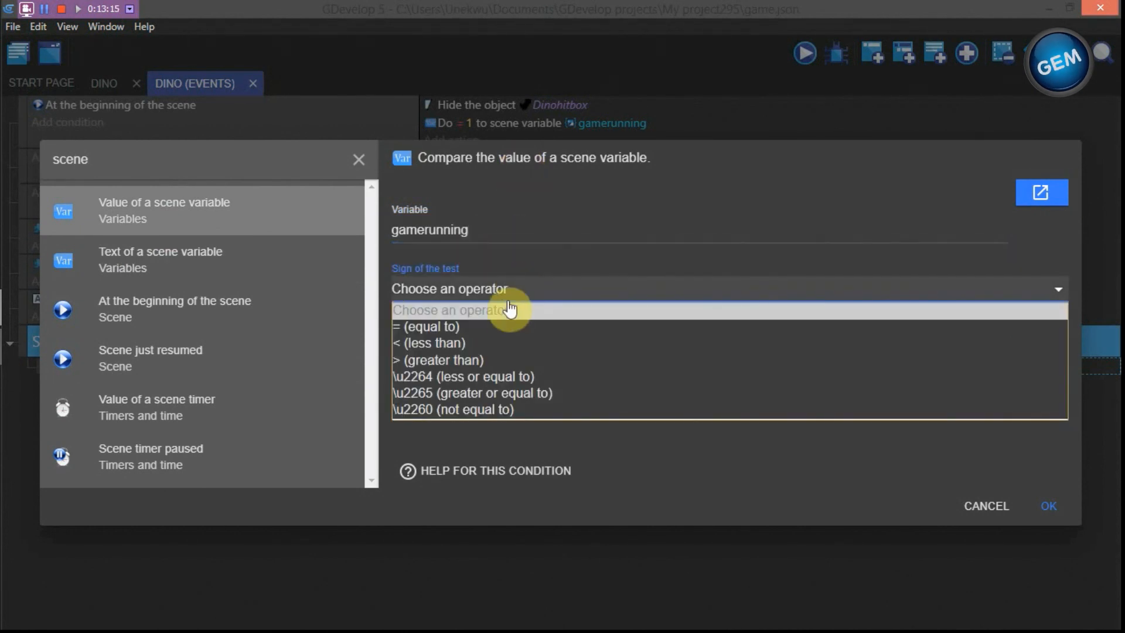
Complete the SPEED event's scene variable condition so that gamerunning is equal to 1
click(500, 324)
click(490, 349)
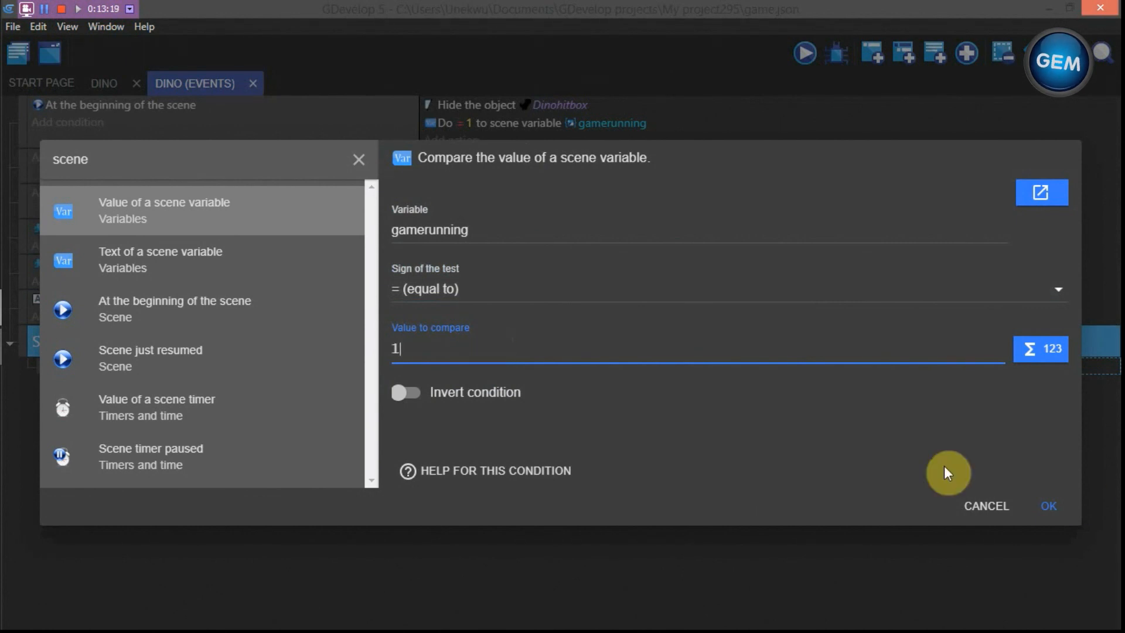
click(1050, 506)
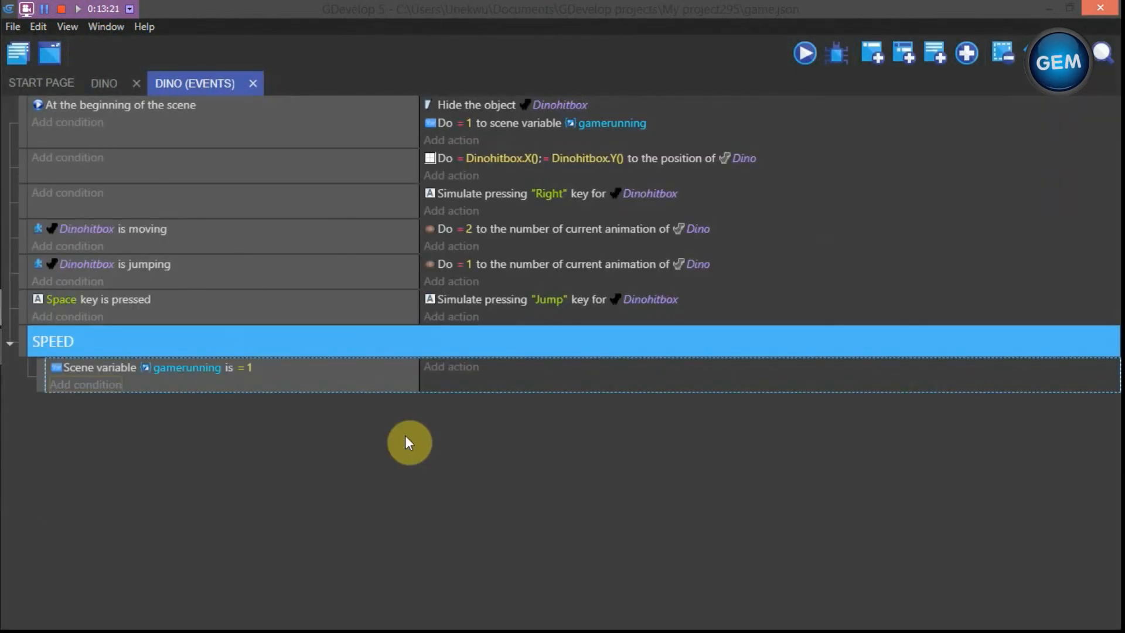
Add an action to the SPEED event that sets the scene variable scroll_speed to 4
click(452, 367)
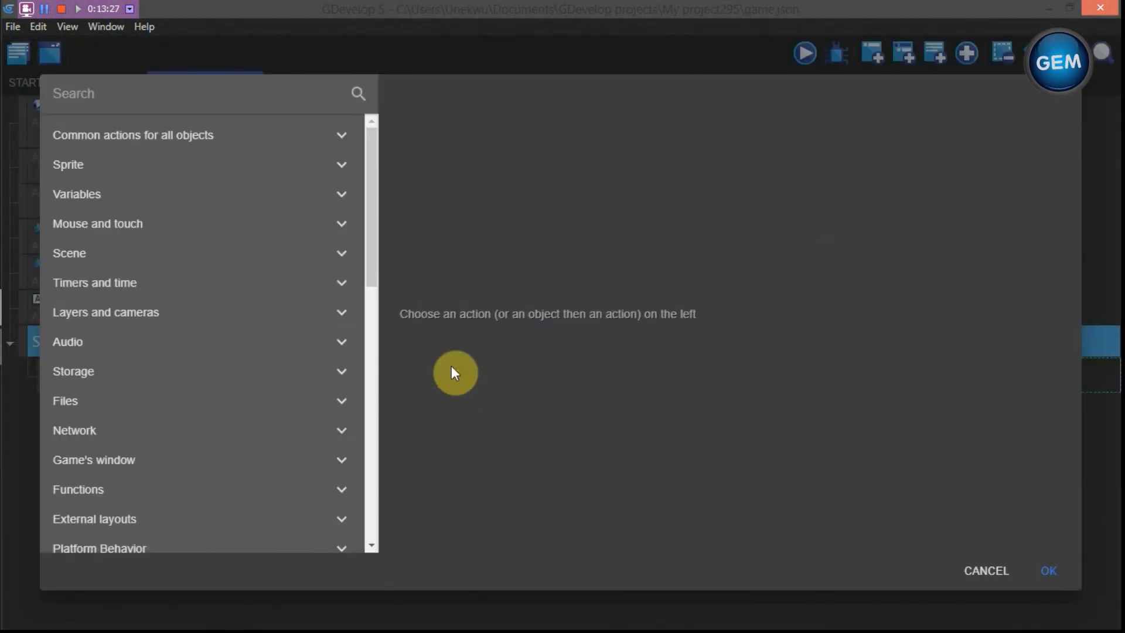
text(scene)
click(259, 136)
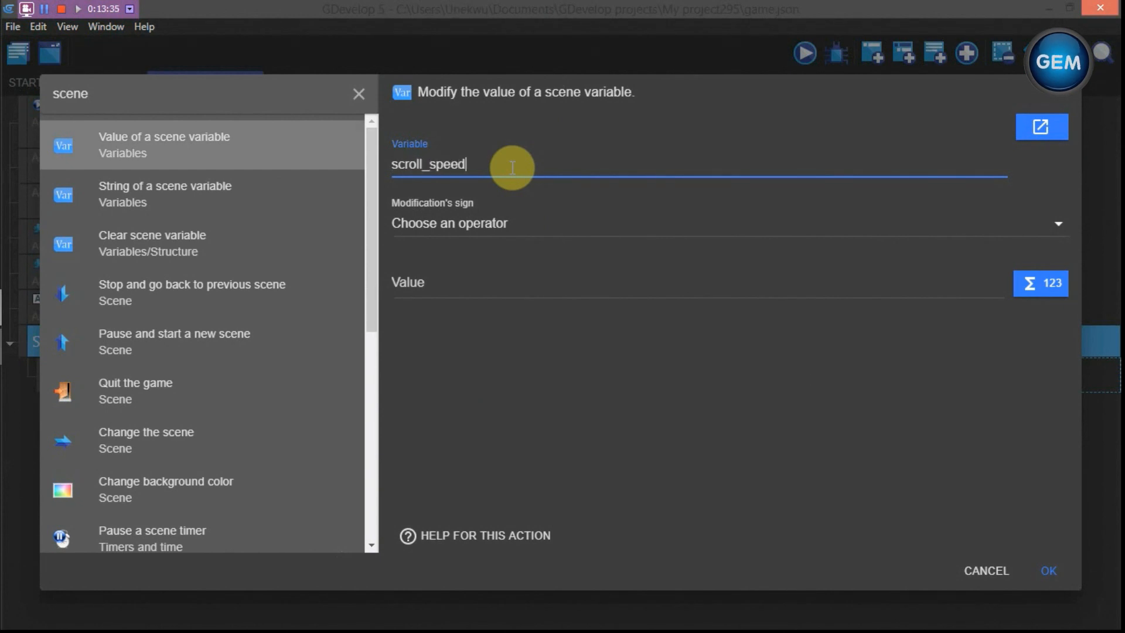
click(491, 237)
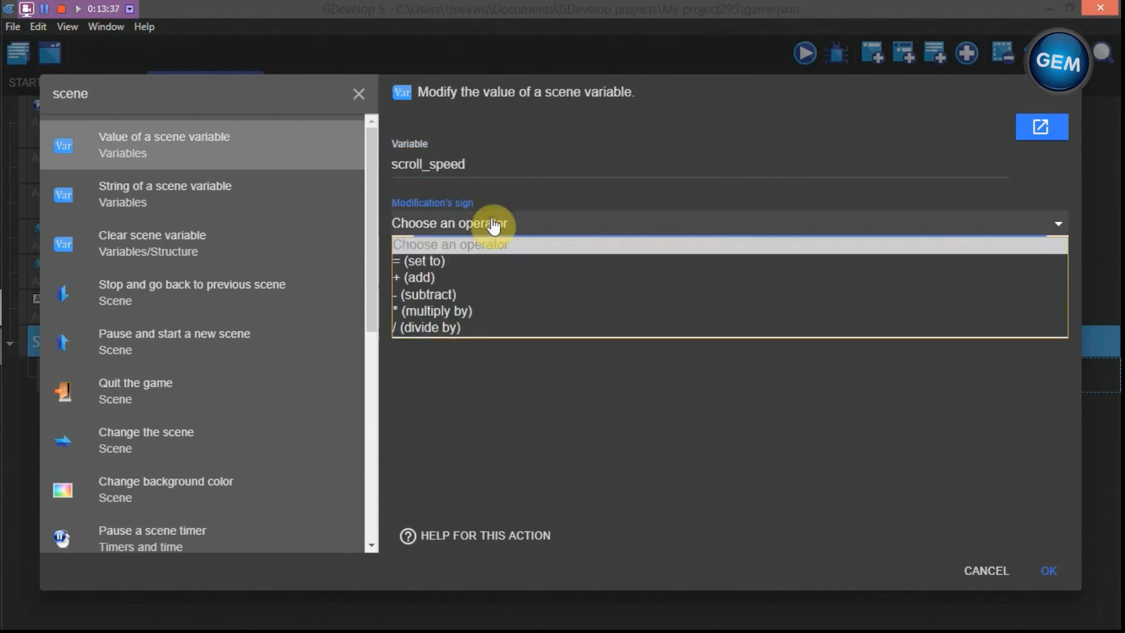
click(473, 260)
click(452, 284)
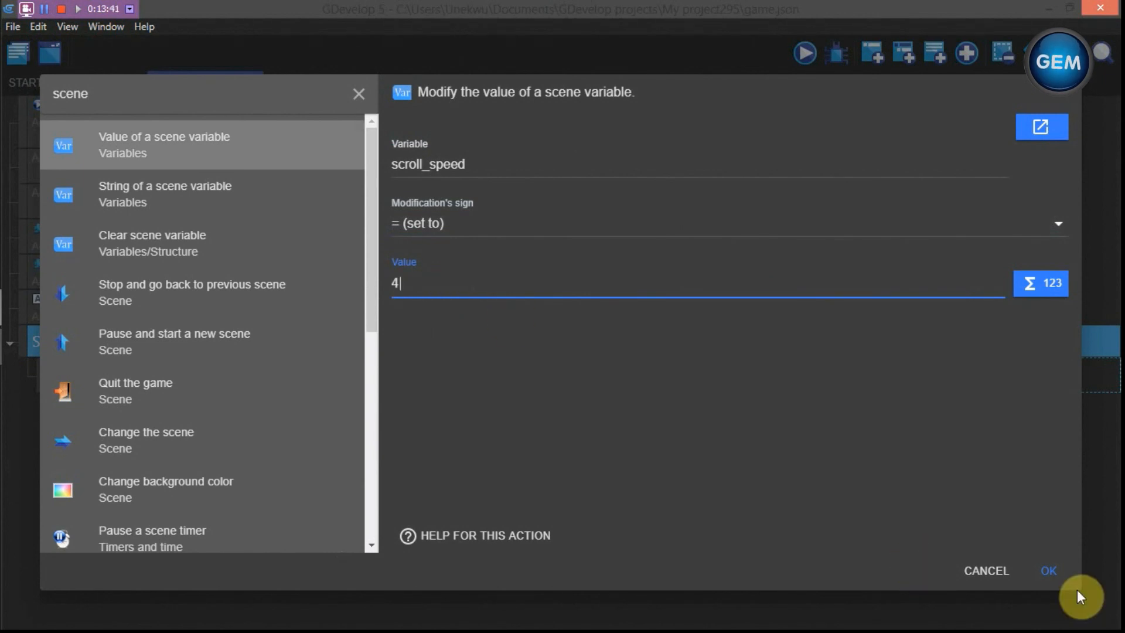
click(1049, 572)
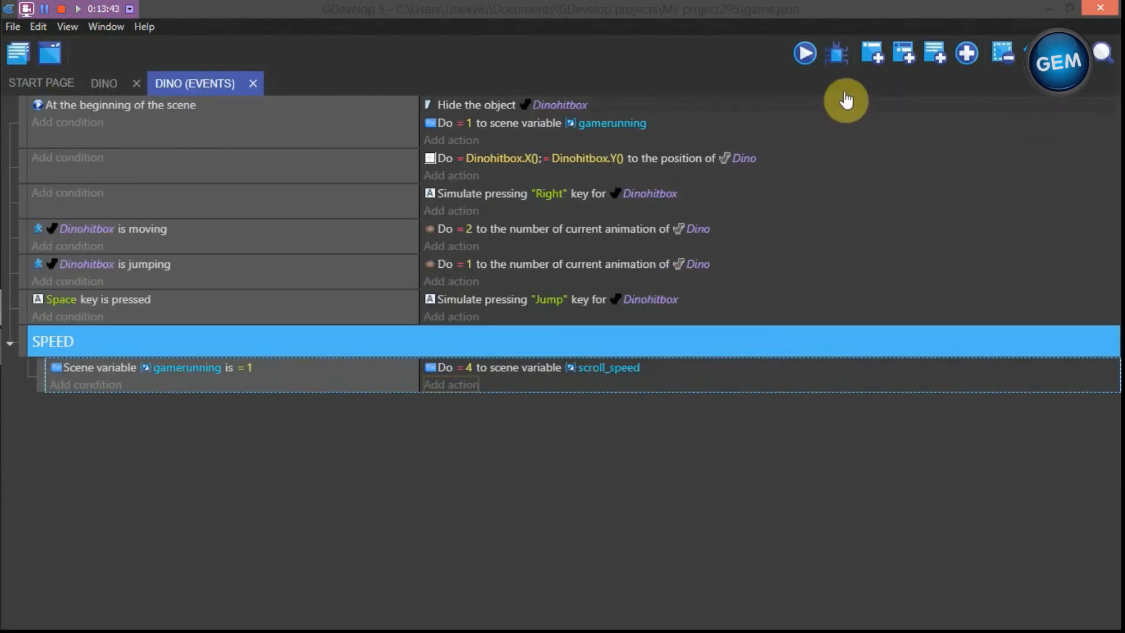
Add an empty event below the scroll_speed event in the SPEED group
click(873, 52)
click(509, 401)
click(197, 319)
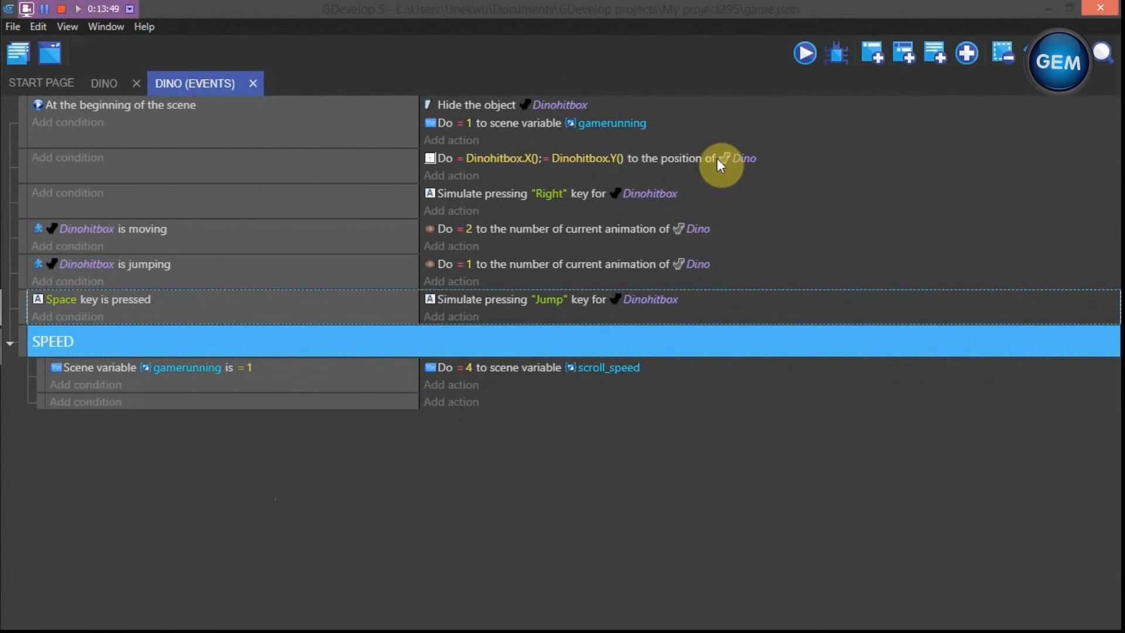
Create an event group named FLOOR and move it below the SPEED group
click(966, 54)
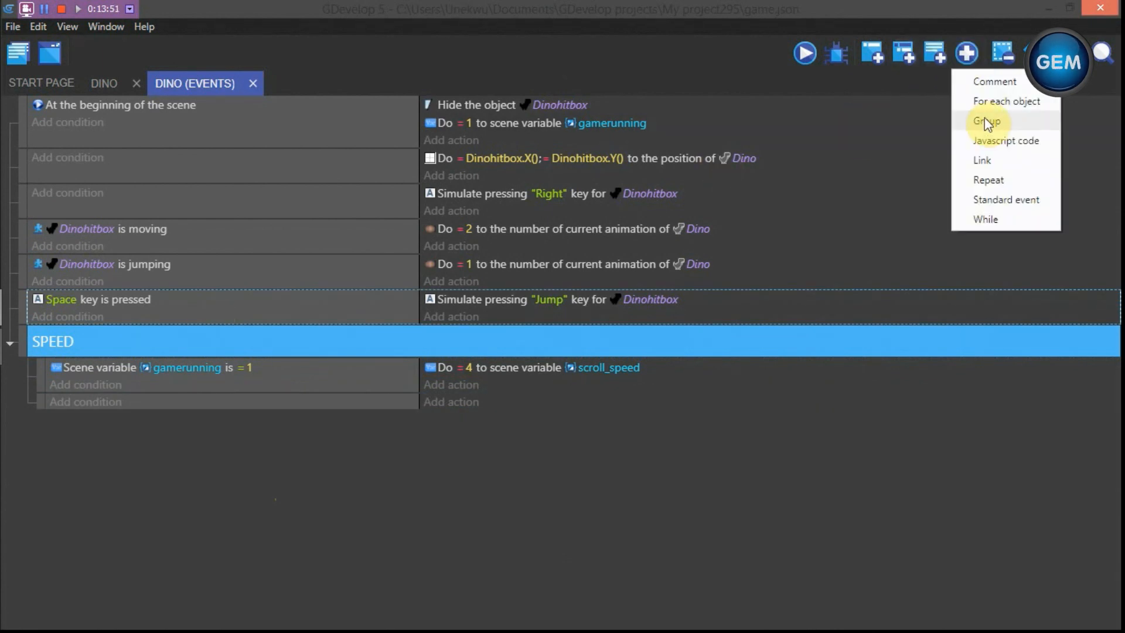
click(985, 123)
click(120, 310)
text(FLOOR)
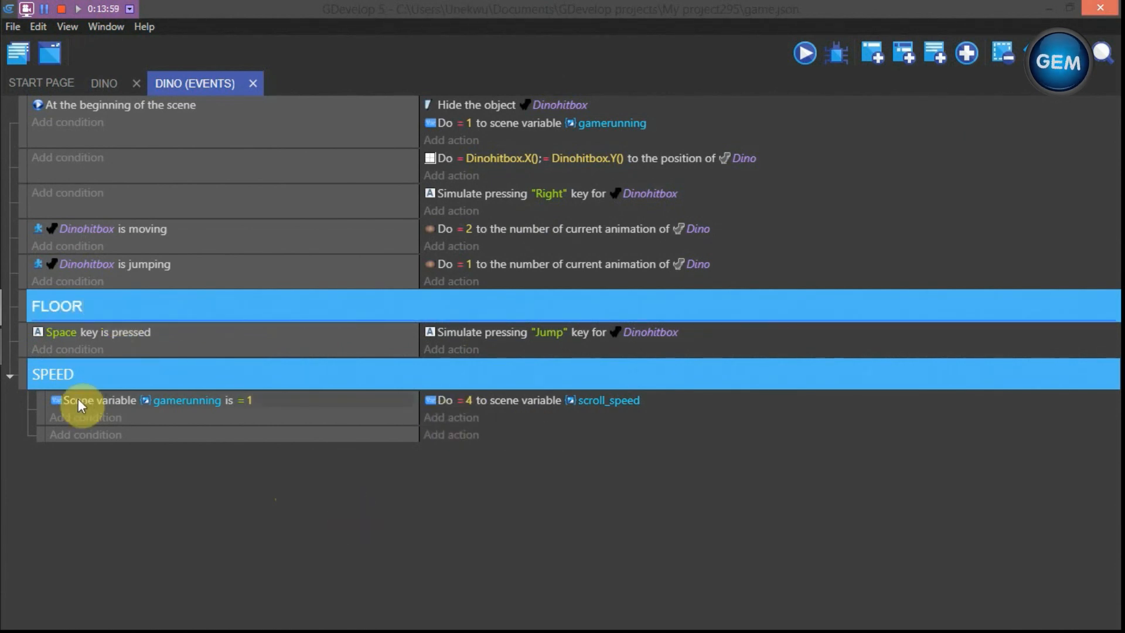
drag(26, 310, 23, 370)
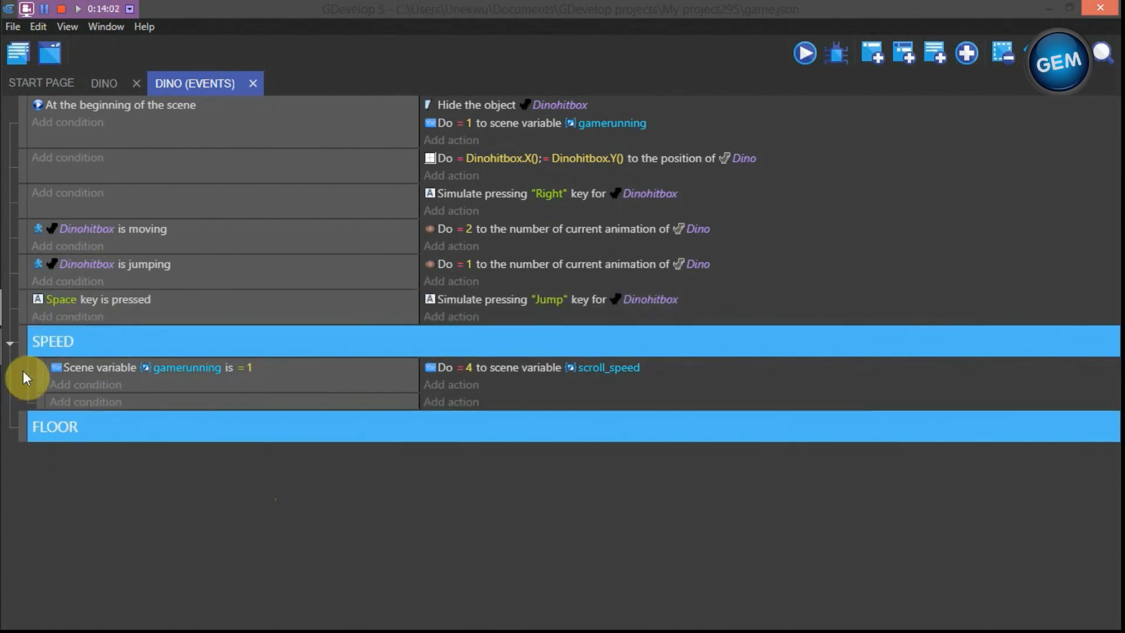
Add a sub-event under FLOOR with the condition that the scene variable gamerunning is equal to 1
click(905, 52)
click(97, 453)
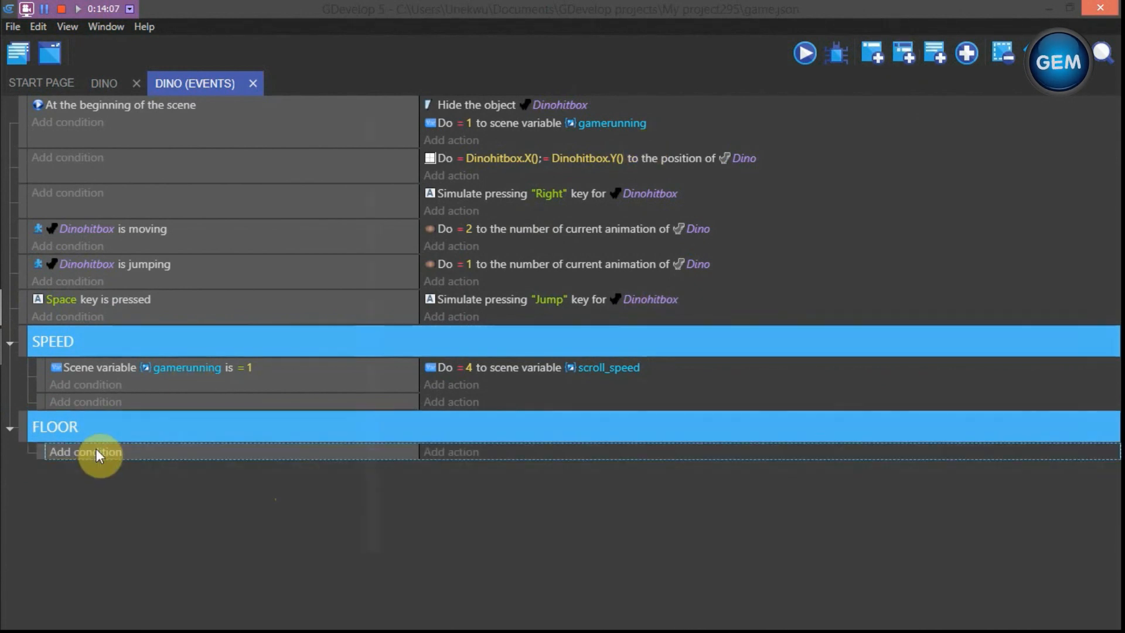
text(scene)
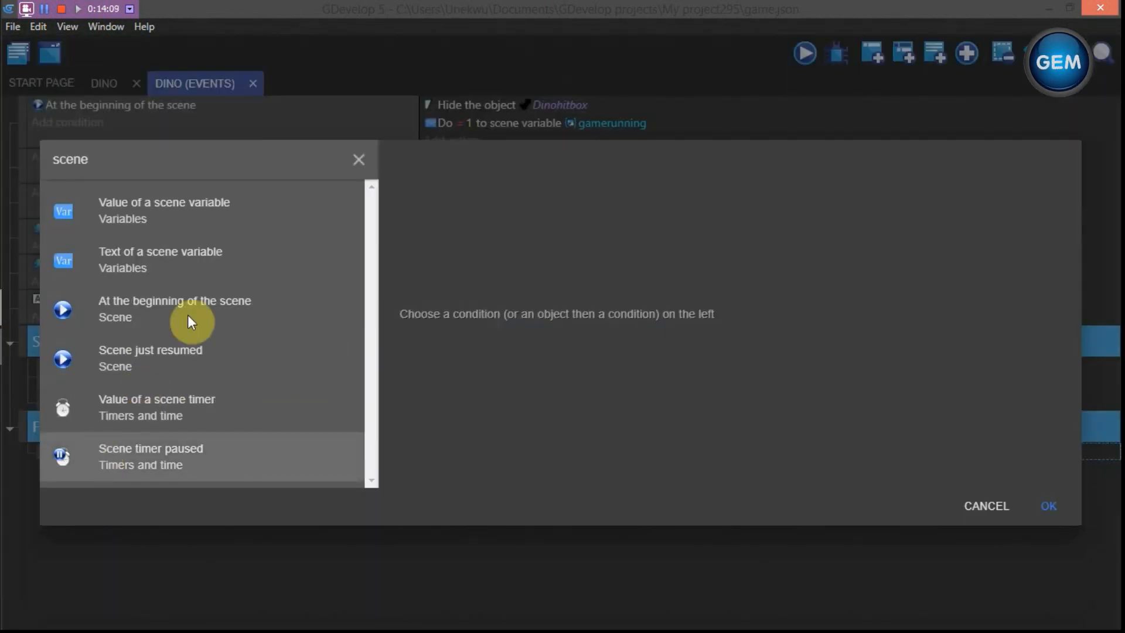
click(281, 211)
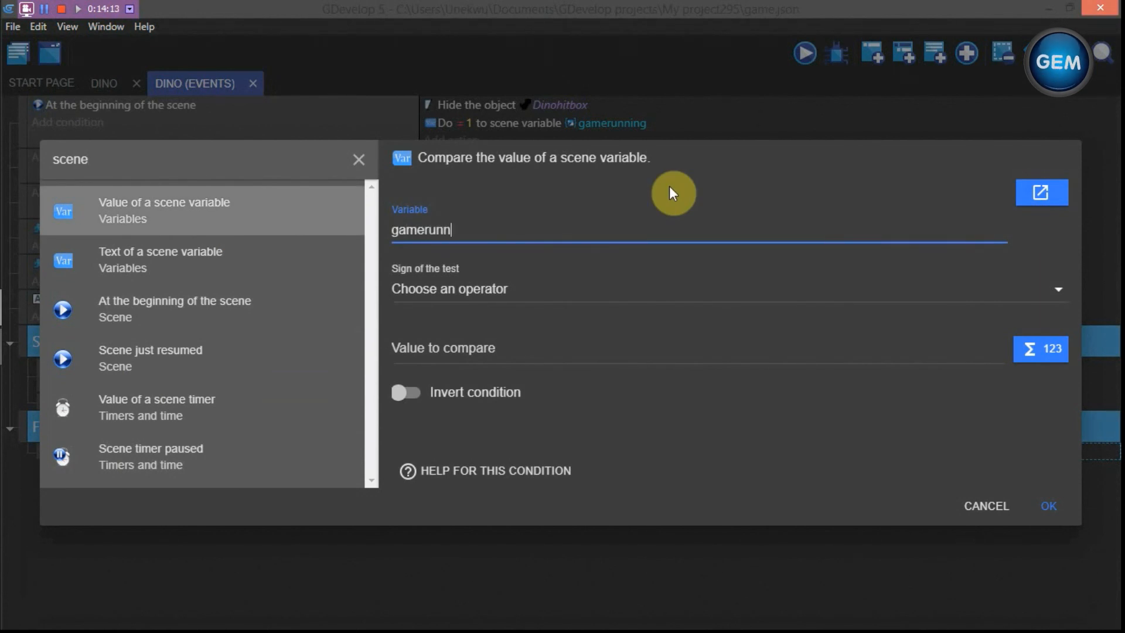
click(545, 290)
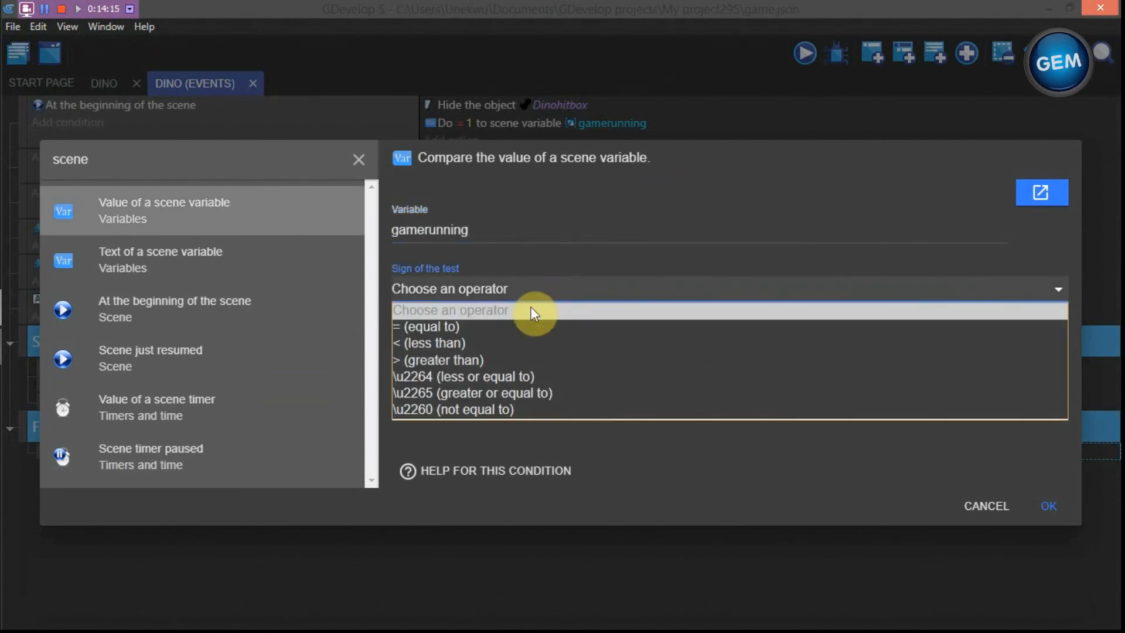
click(520, 326)
click(501, 352)
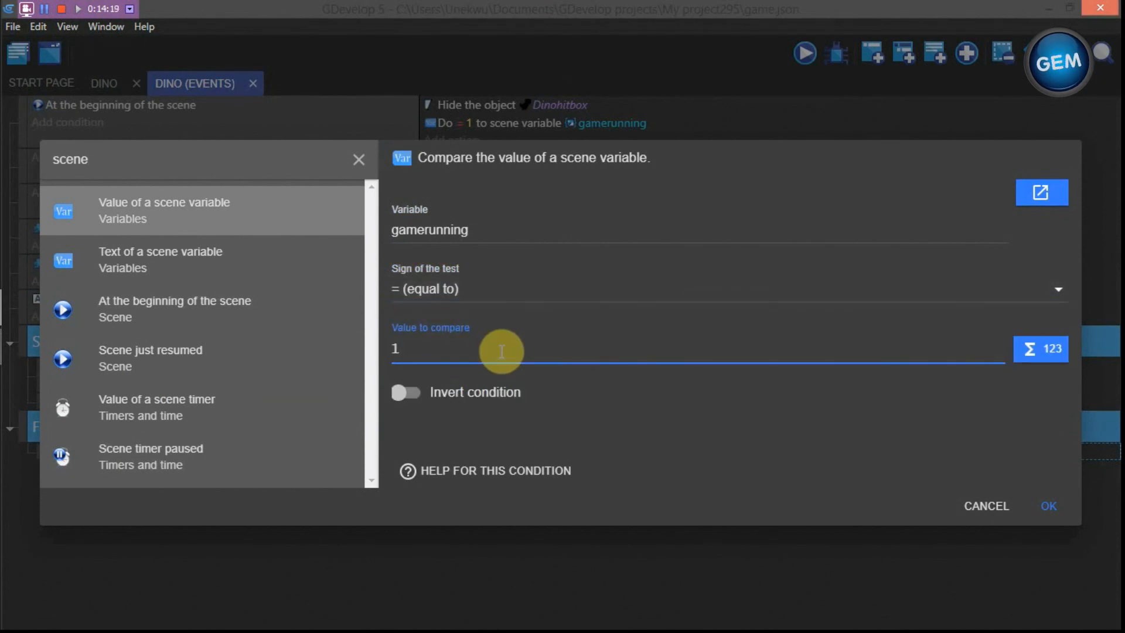
click(1048, 506)
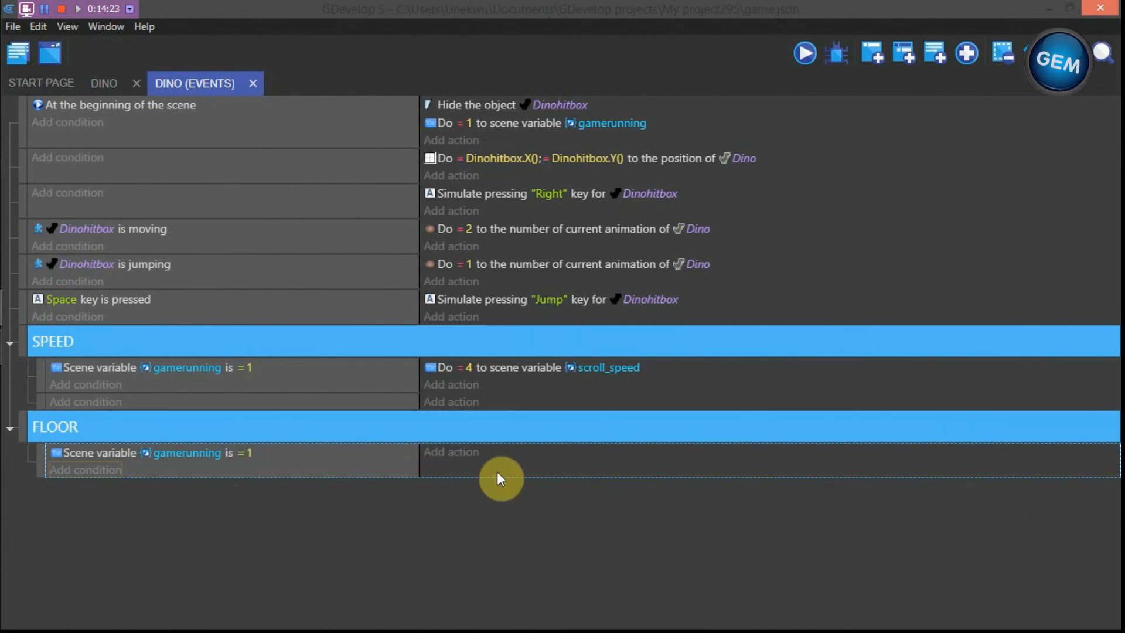
Add an action to the FLOOR sub-event that subtracts Variable(scroll_speed) from the X position of the Floor object
click(445, 461)
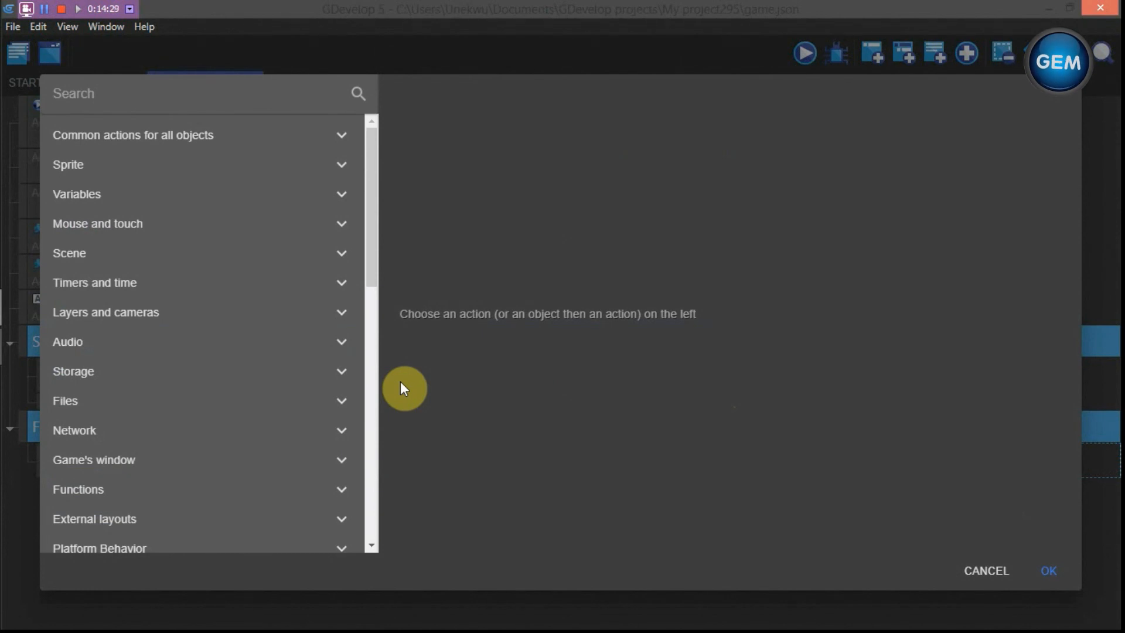
text(posi)
click(236, 287)
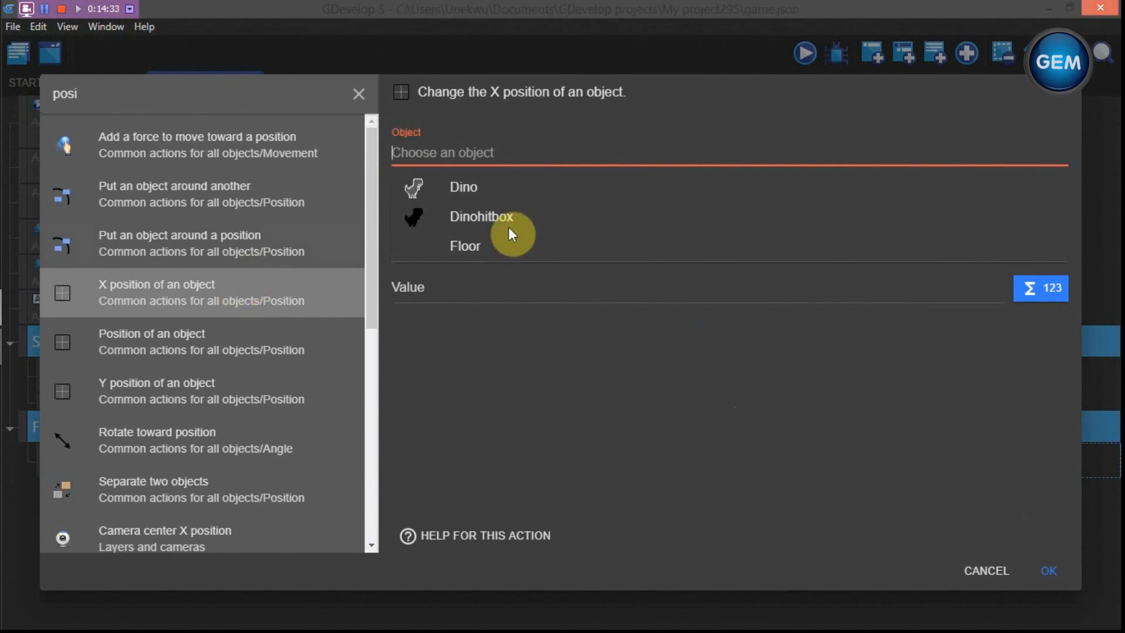
click(499, 242)
click(450, 216)
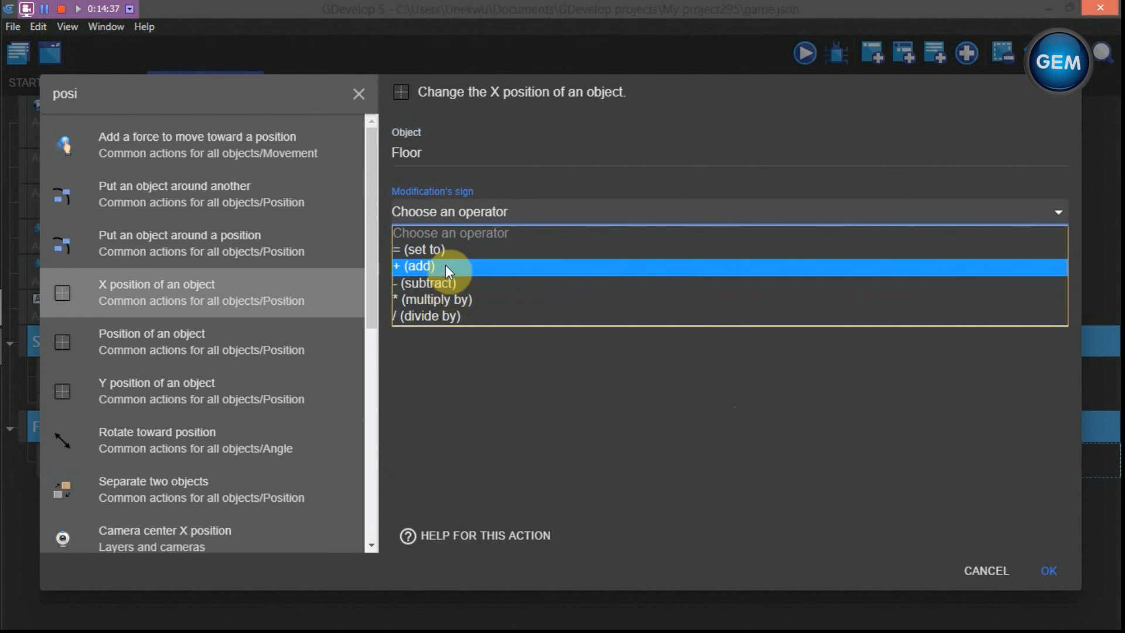
click(445, 282)
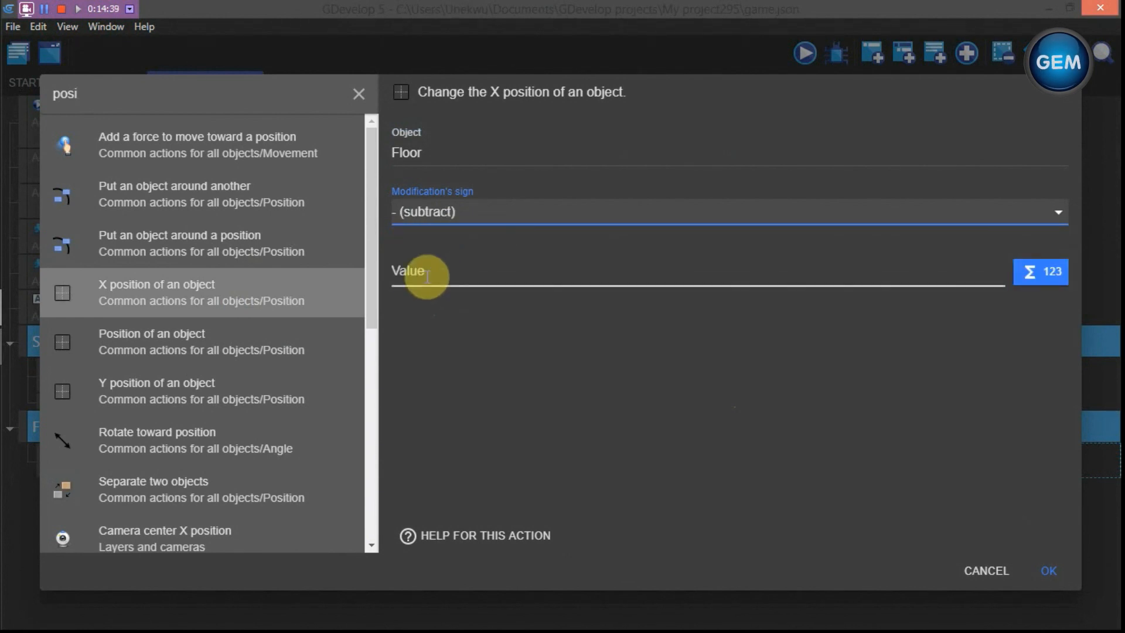
click(427, 277)
text(Variable)
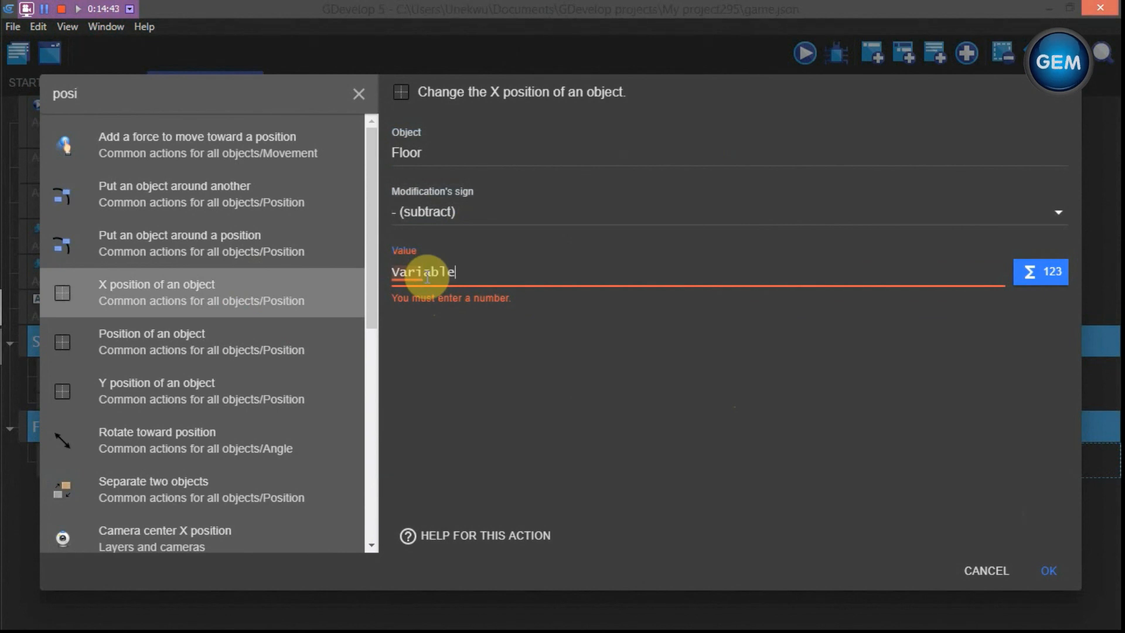
text(()
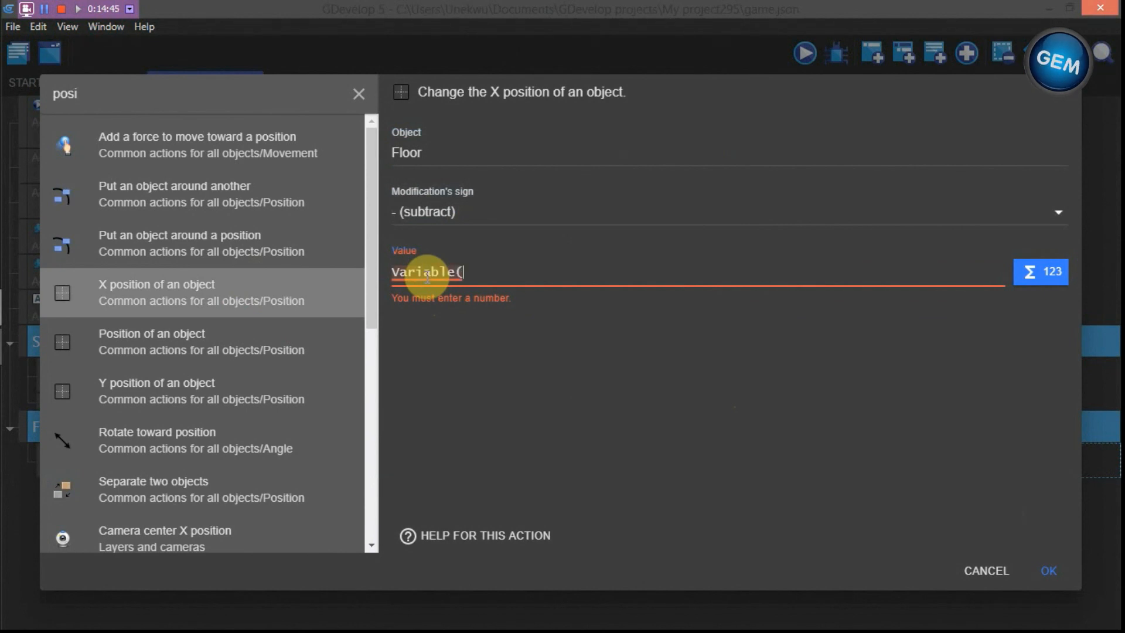
text(scroll_speed)
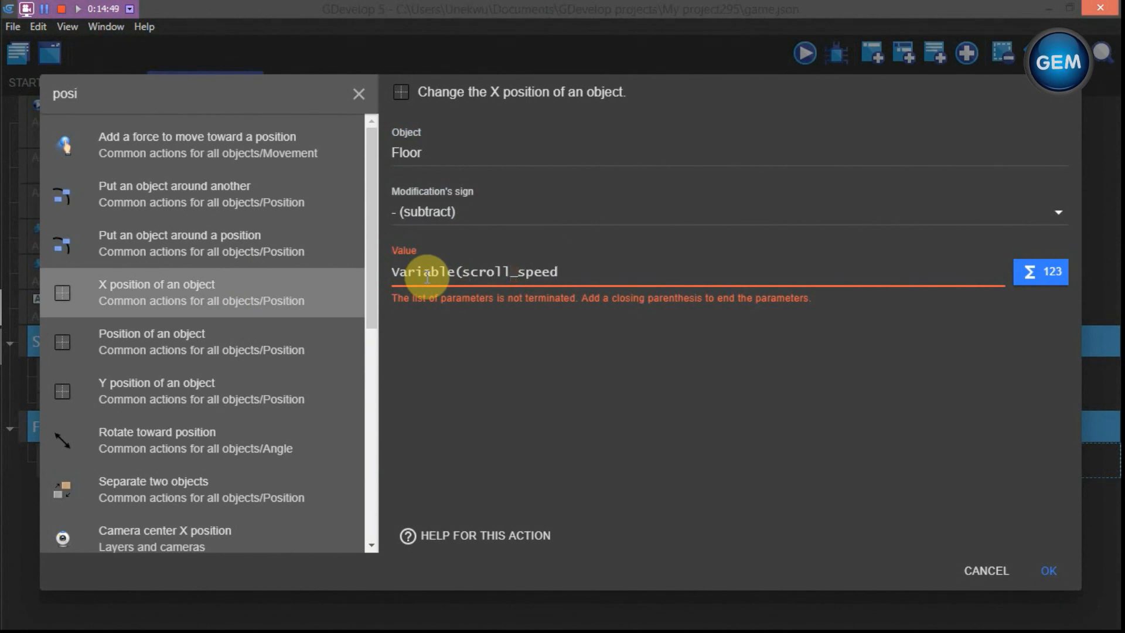
text())
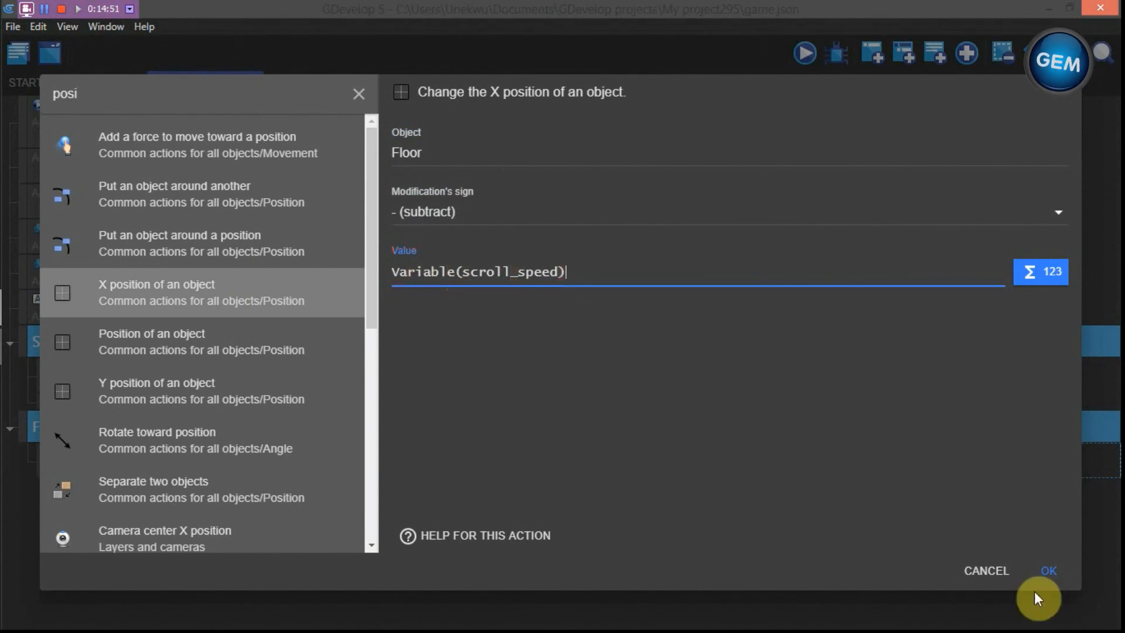
click(1053, 571)
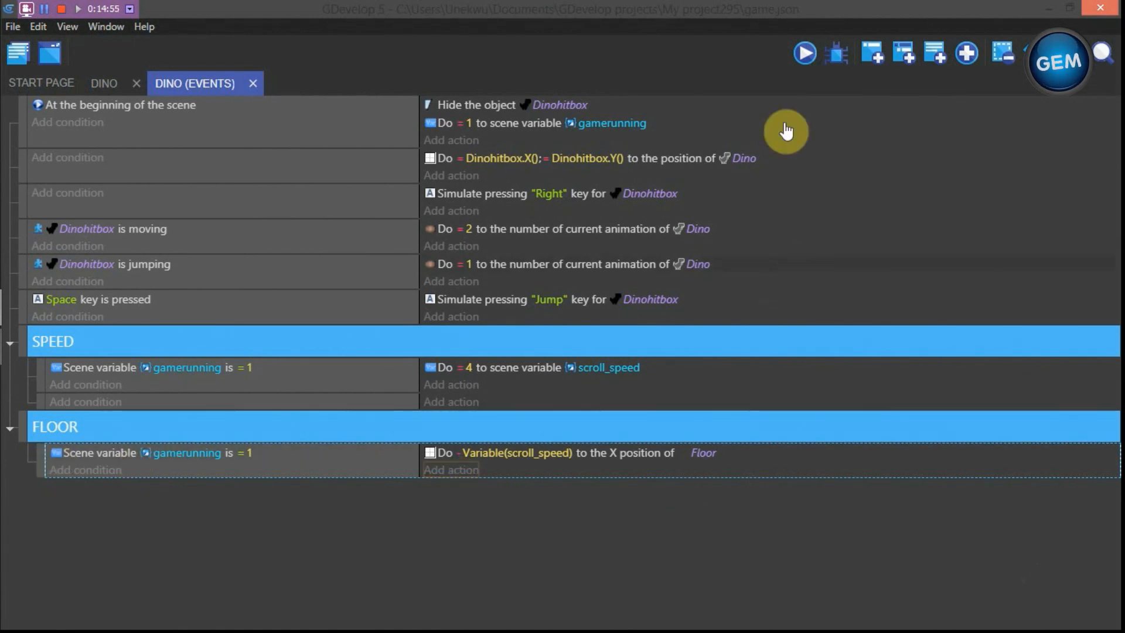
Add a For each object event in the FLOOR group that repeats for each Floor object
click(967, 54)
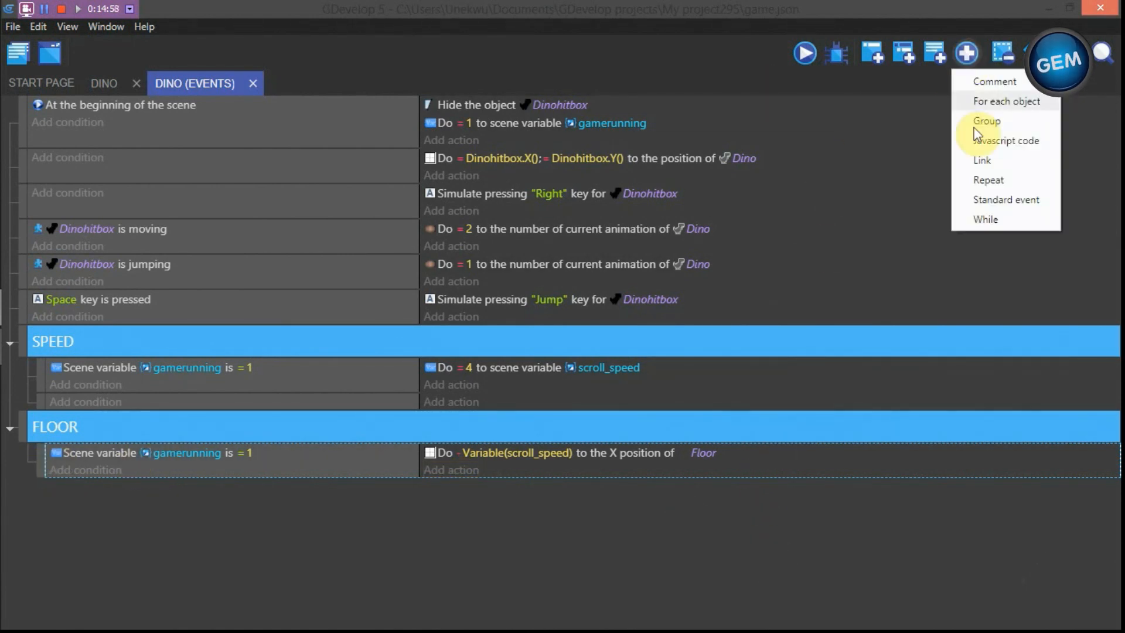
click(1002, 101)
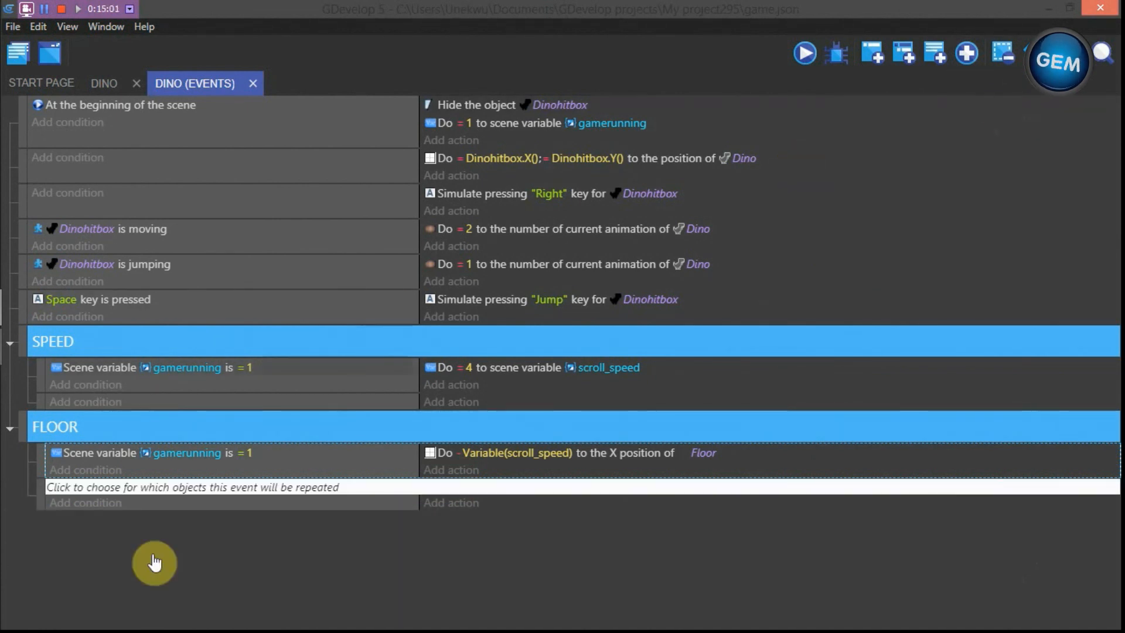
click(119, 487)
click(171, 519)
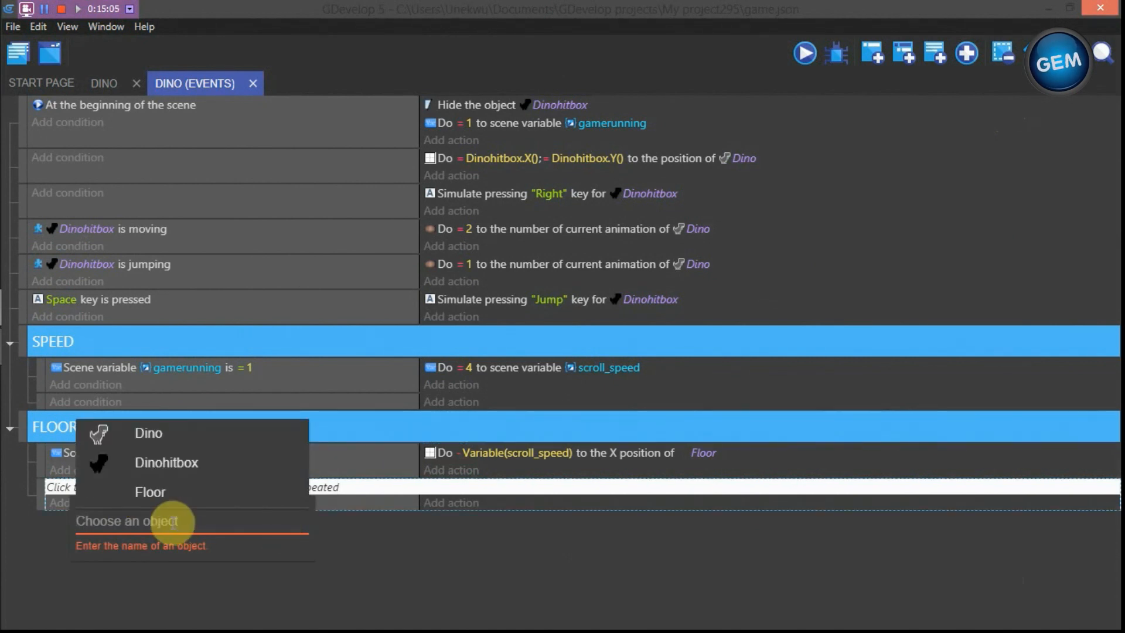
click(173, 506)
click(395, 586)
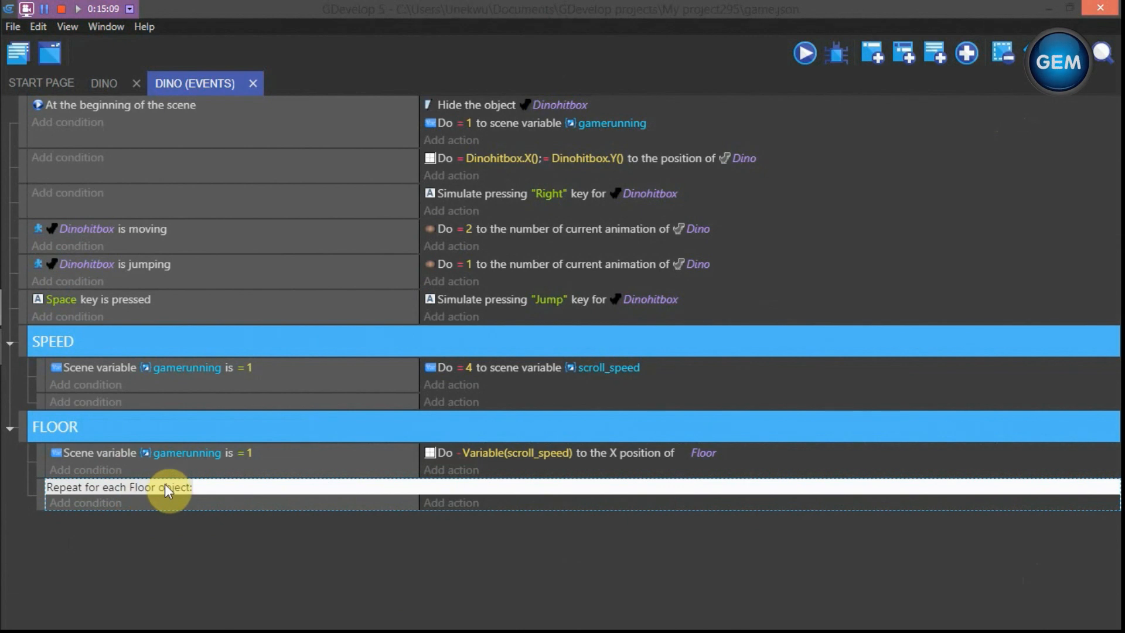
Add a condition to the For each Floor event that the Floor's X position is less than or equal to -Floor.Width()
click(88, 504)
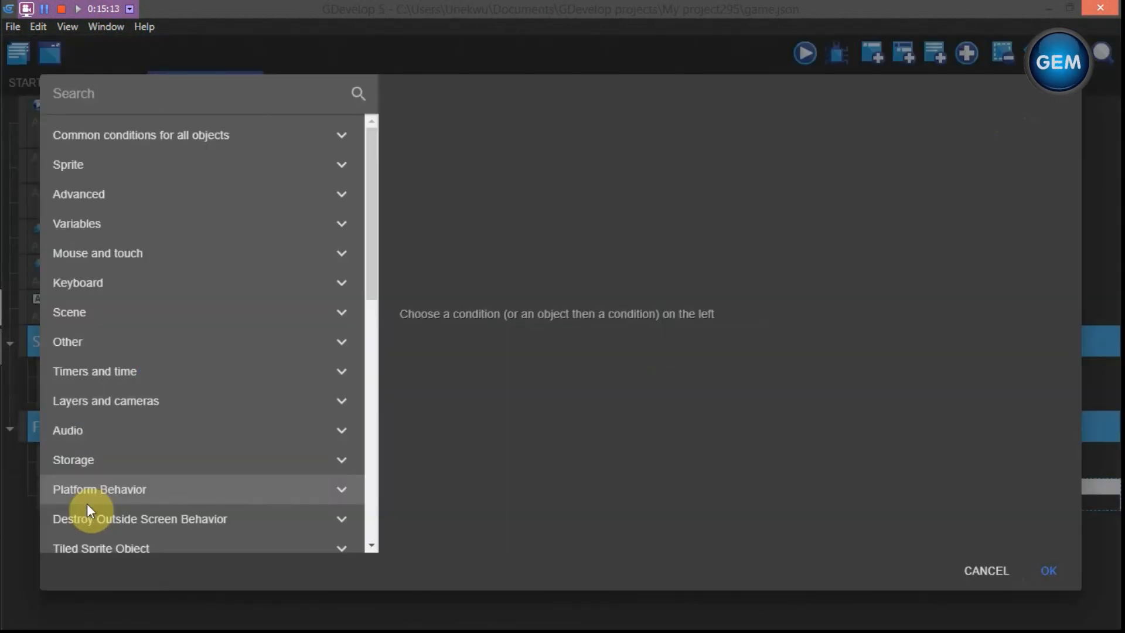
text(x pos)
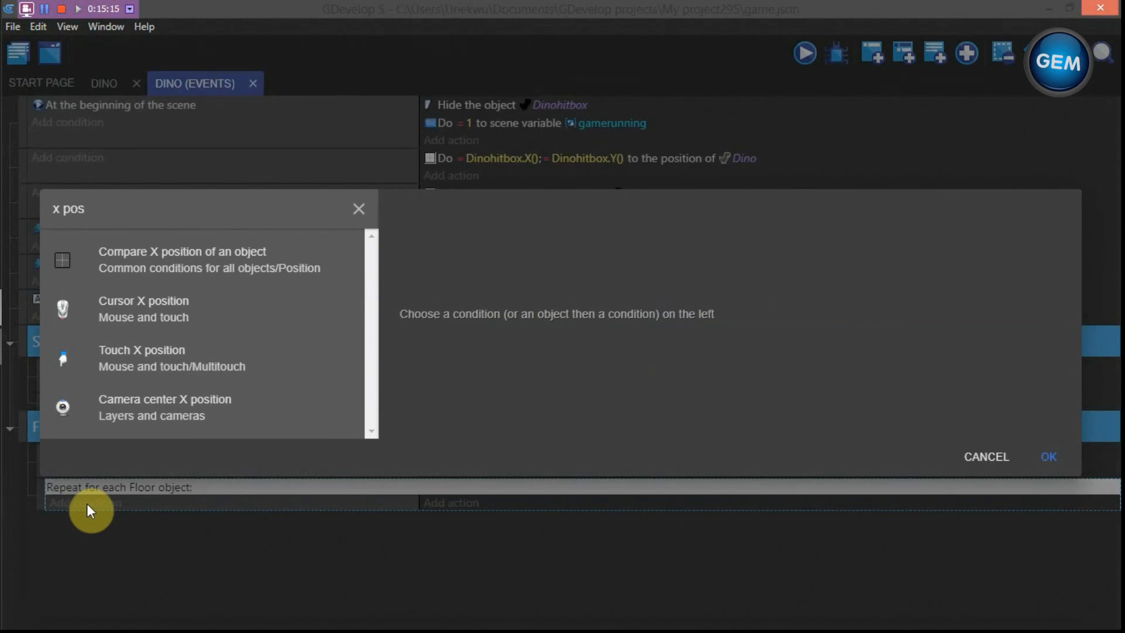
click(248, 260)
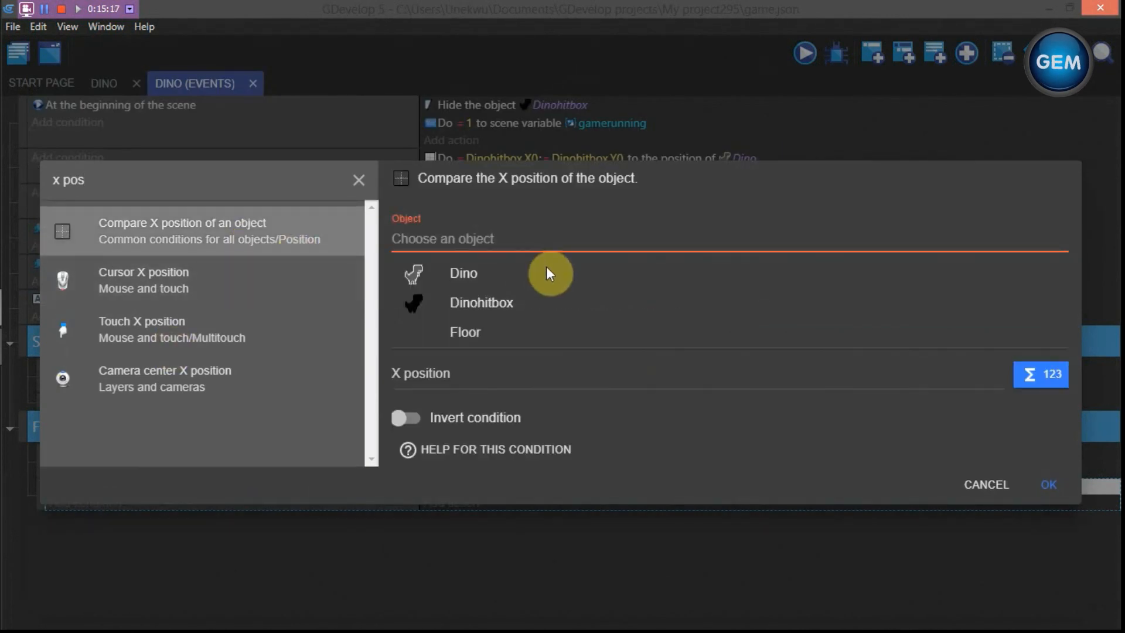
click(478, 326)
click(469, 305)
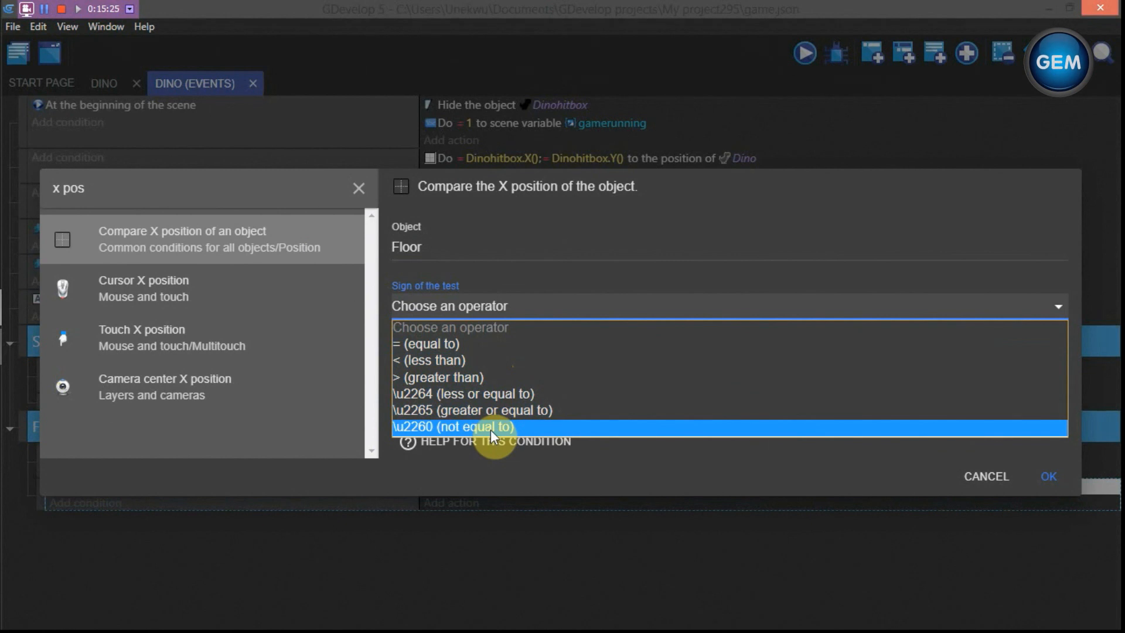
click(491, 392)
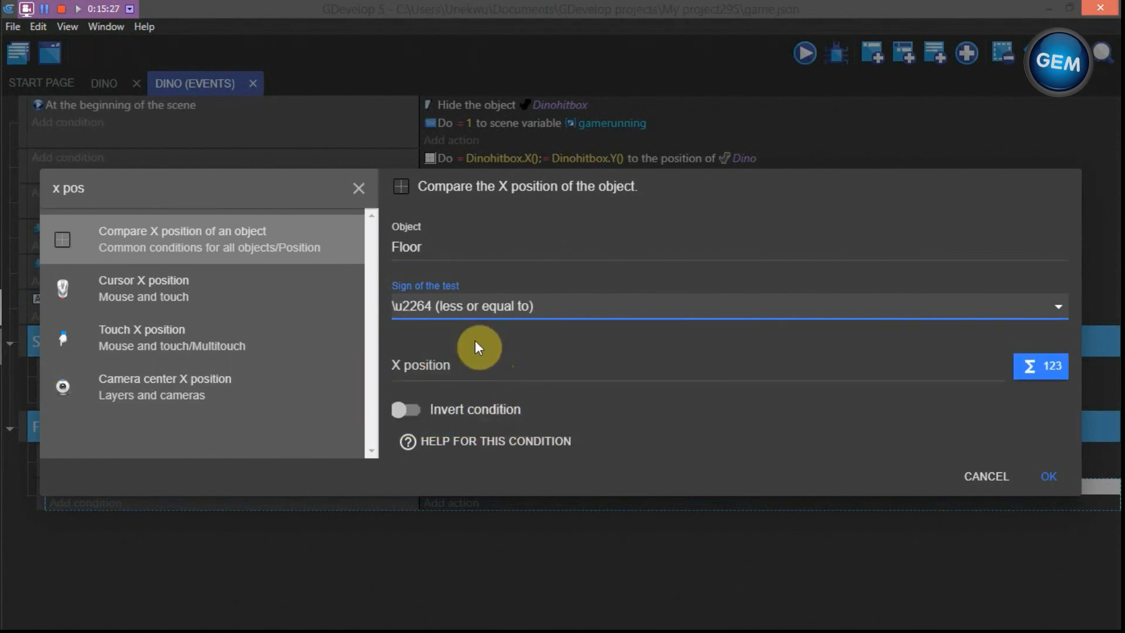
click(459, 366)
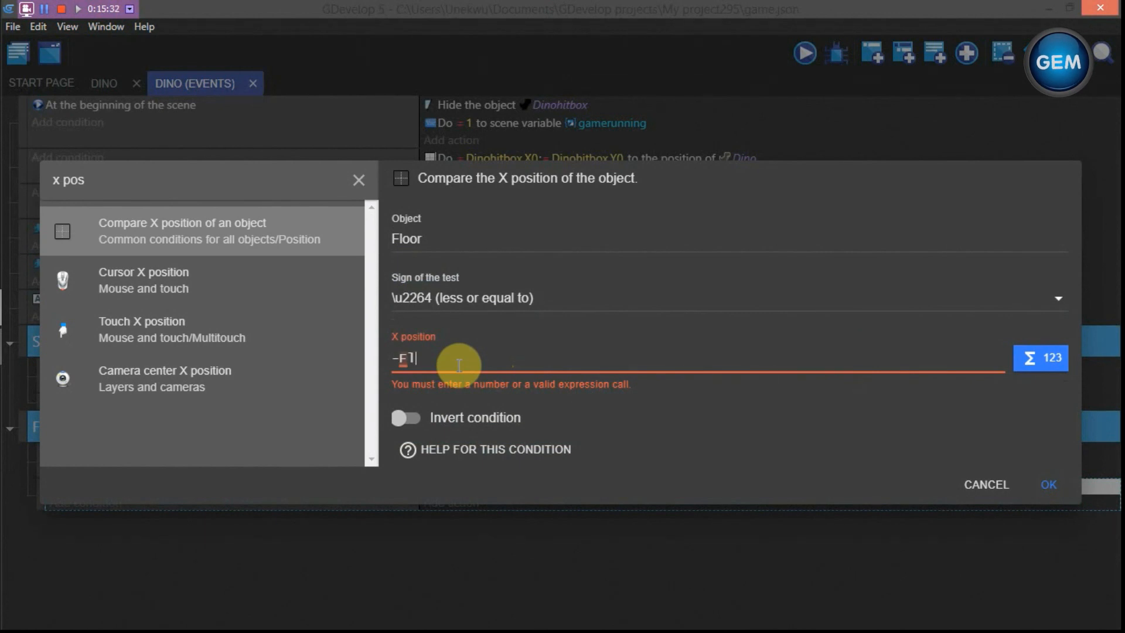
text(-Flooer.)
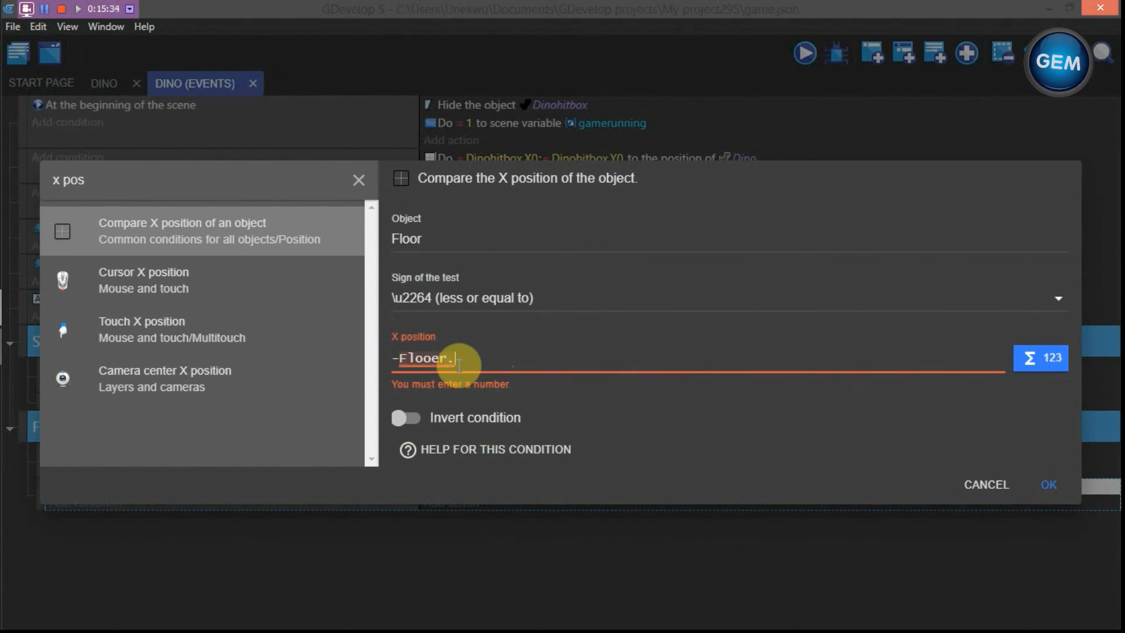
text(Width()
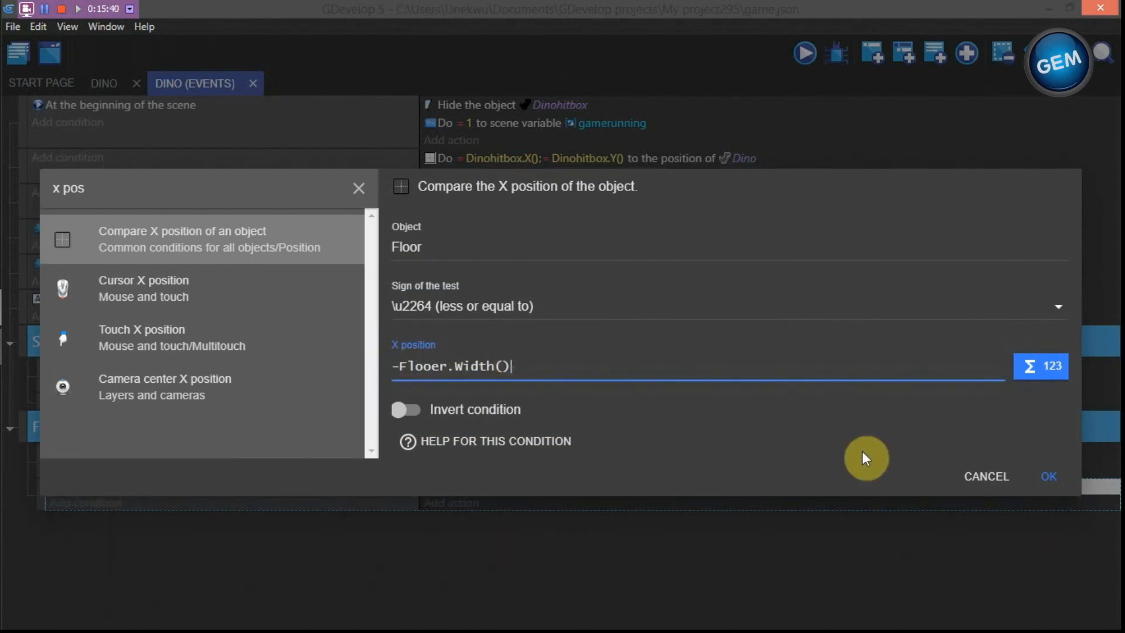
click(439, 368)
key(BackSpace)
click(1047, 479)
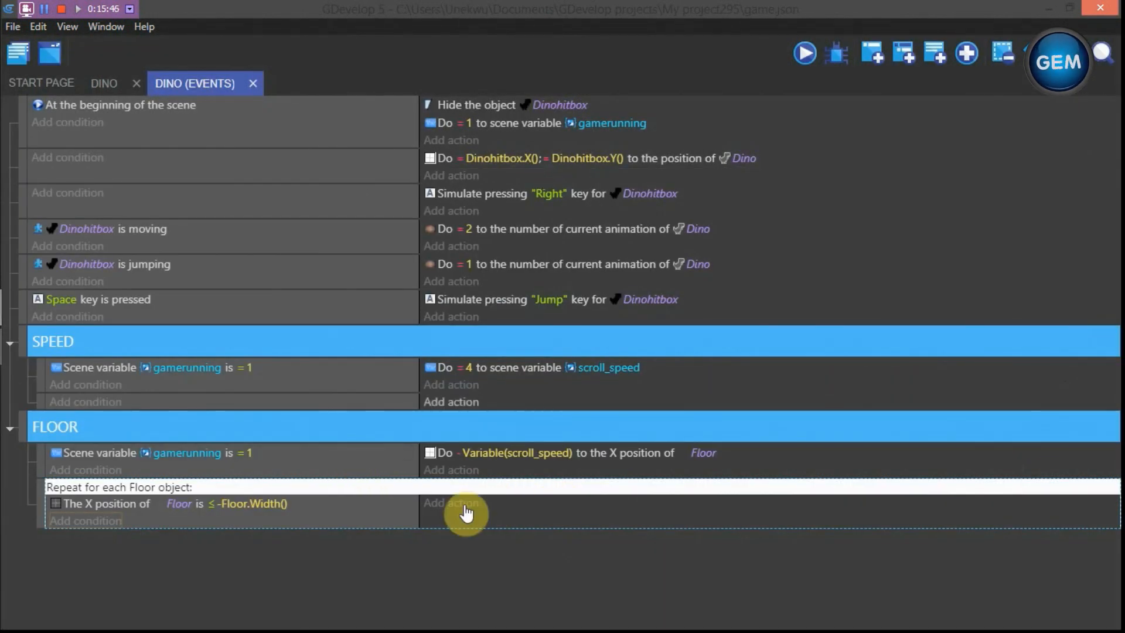
Add an action to the For each Floor event that sets the Floor's X position to Floor.Width()
click(451, 505)
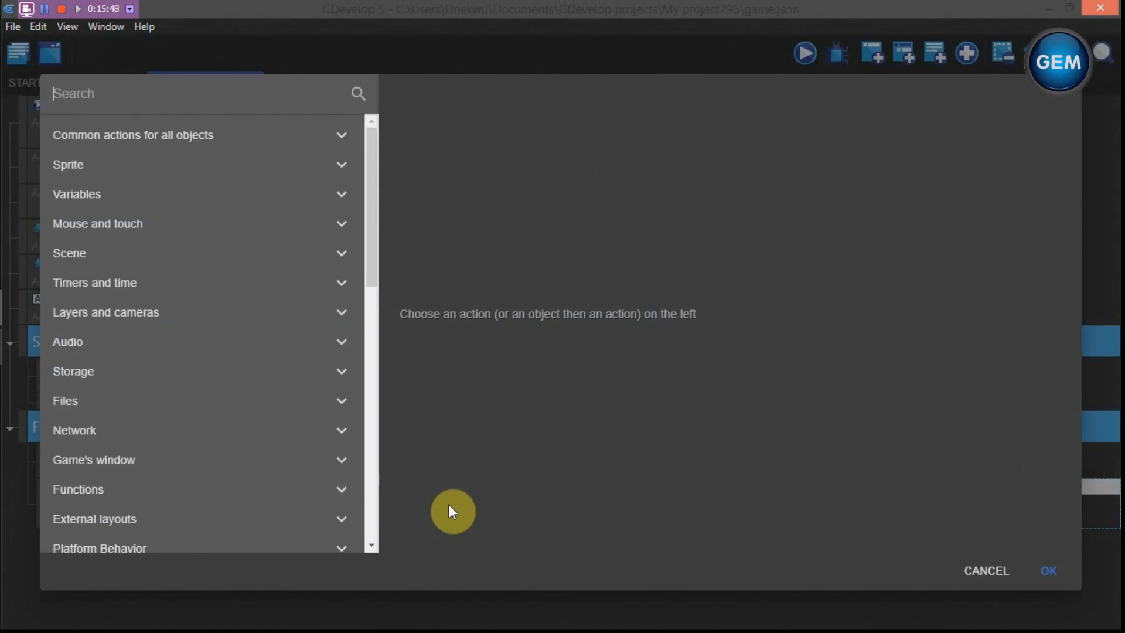
text(x pos)
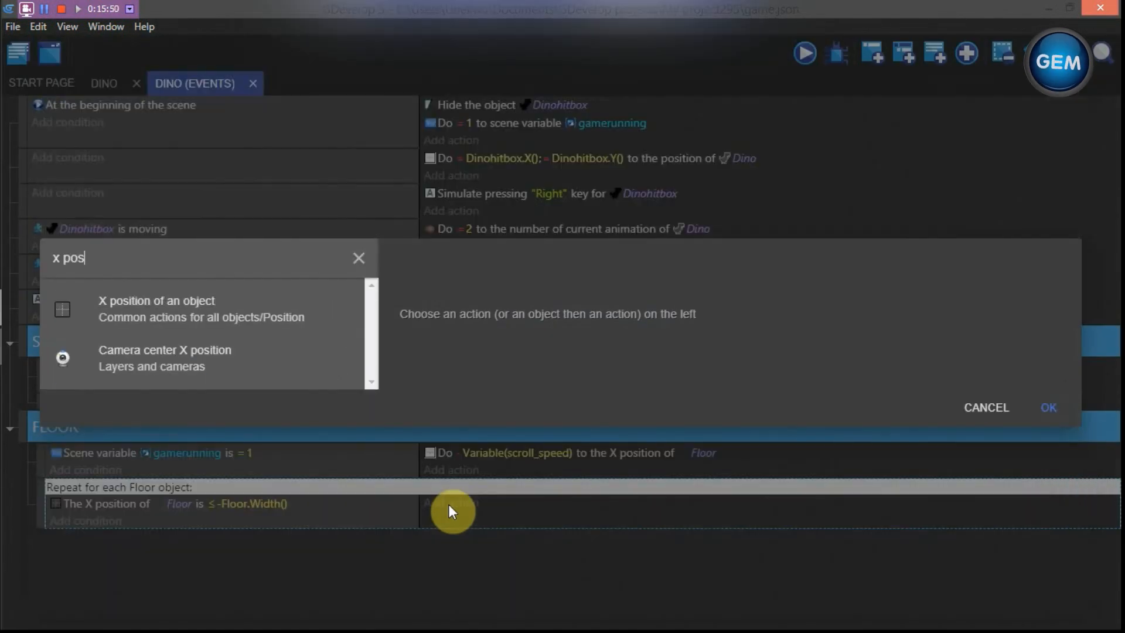
click(231, 319)
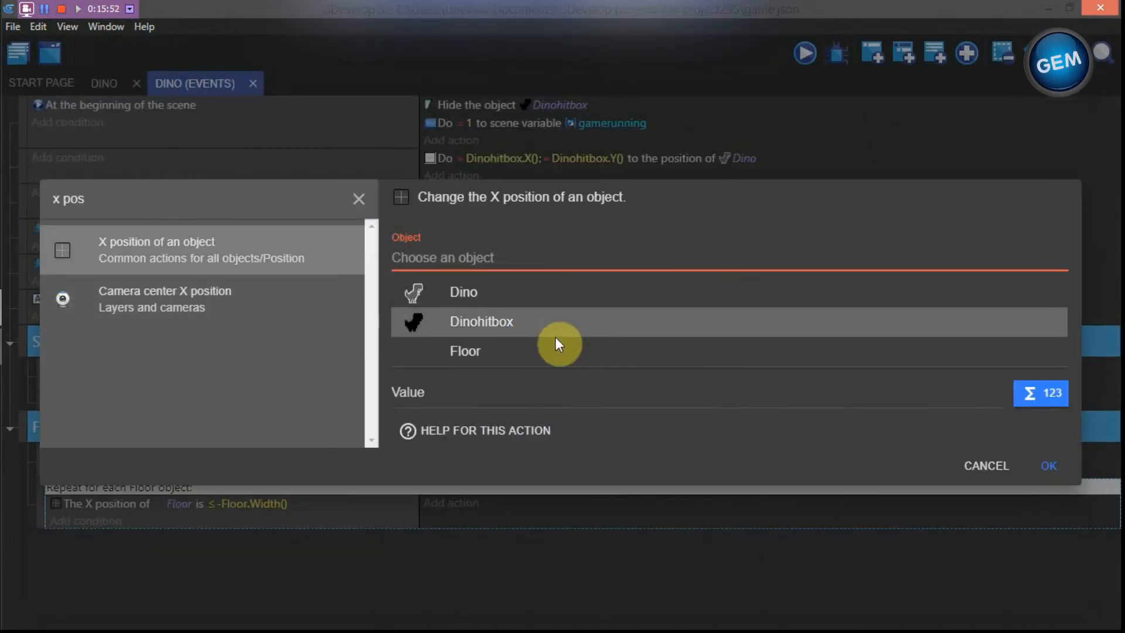
click(478, 354)
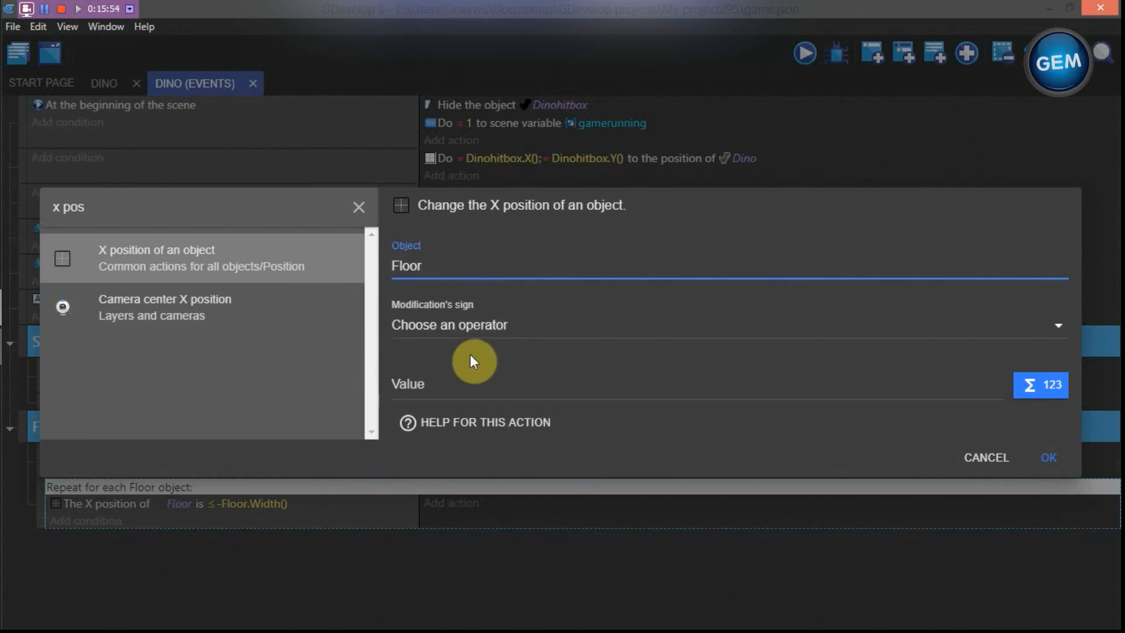
click(474, 311)
click(464, 360)
click(431, 390)
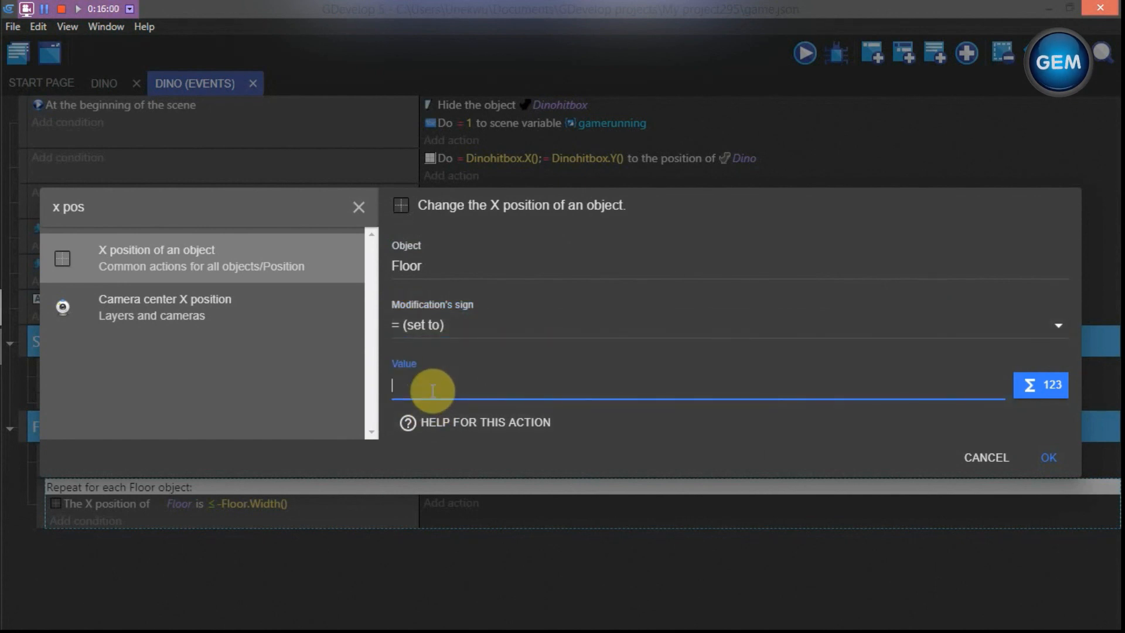
text(Floor)
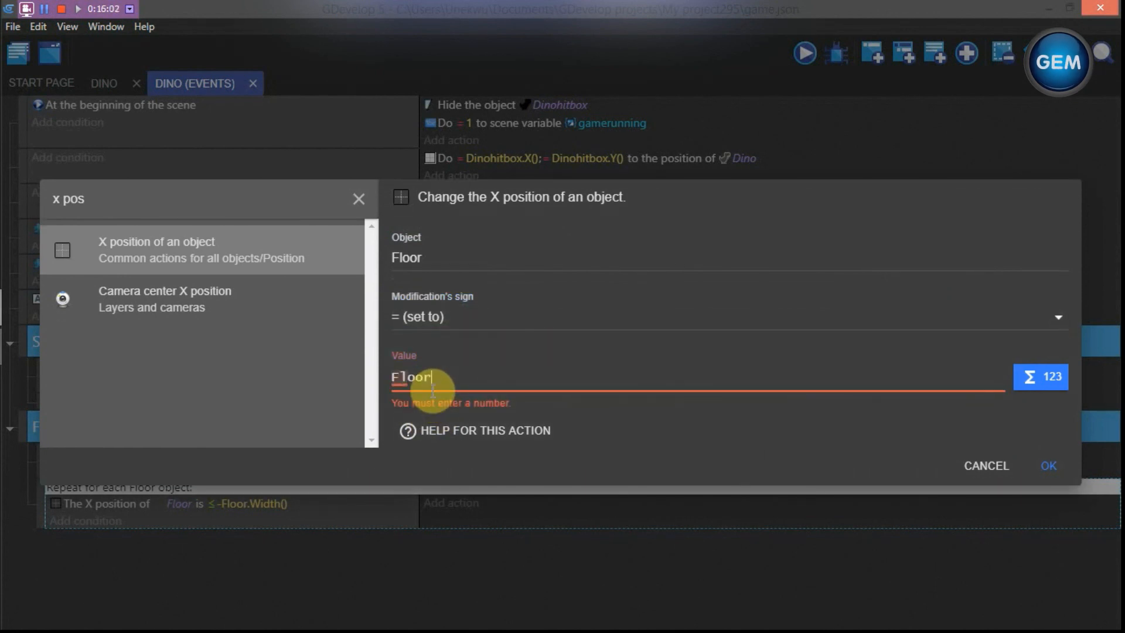
text(.Width)
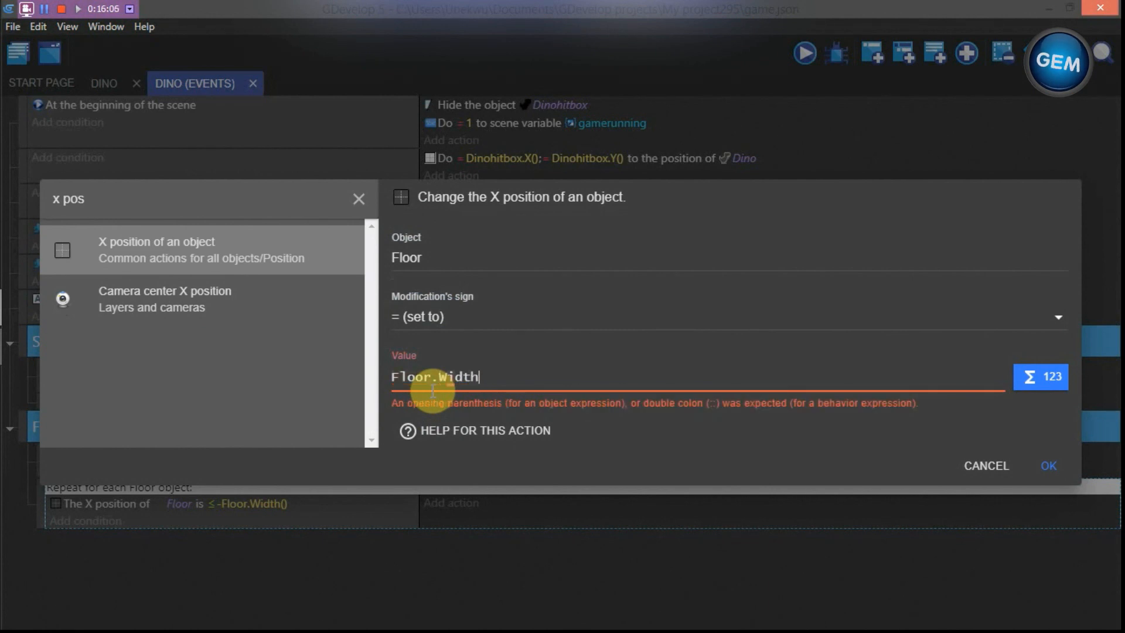
text(())
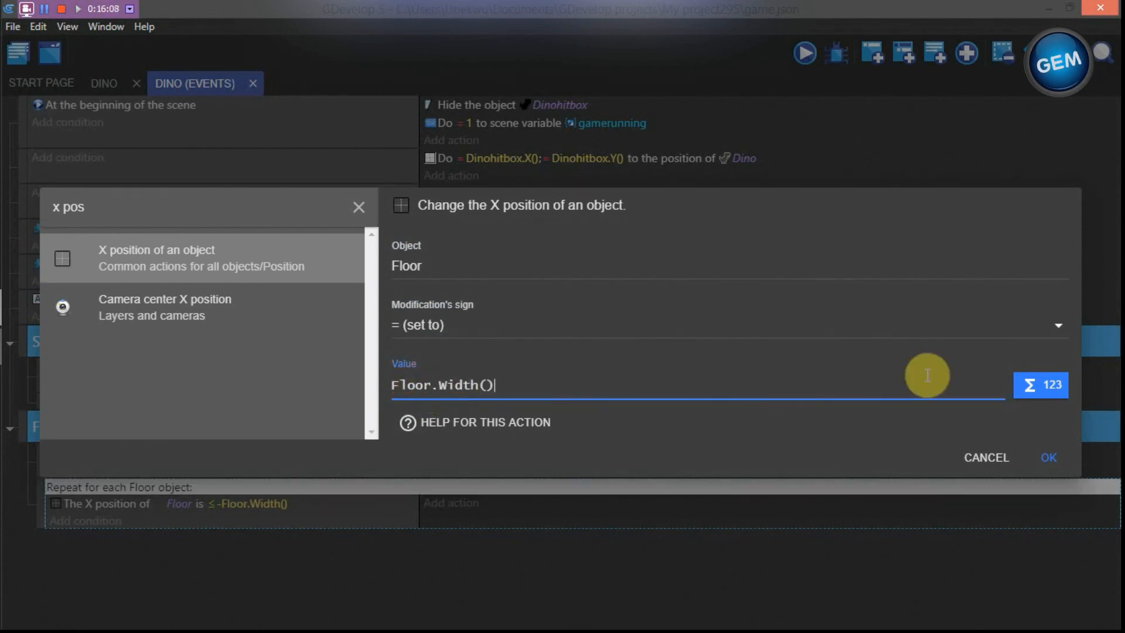
click(1047, 460)
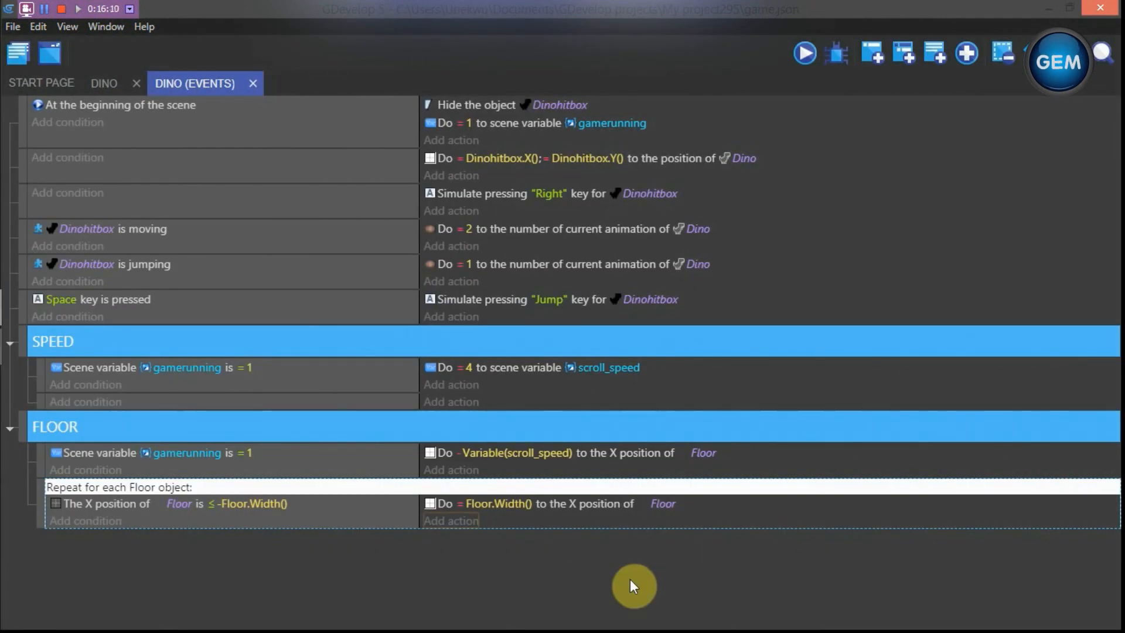
Preview the scene twice to check the floor scrolling and the dino's jump, closing the preview each time
click(805, 54)
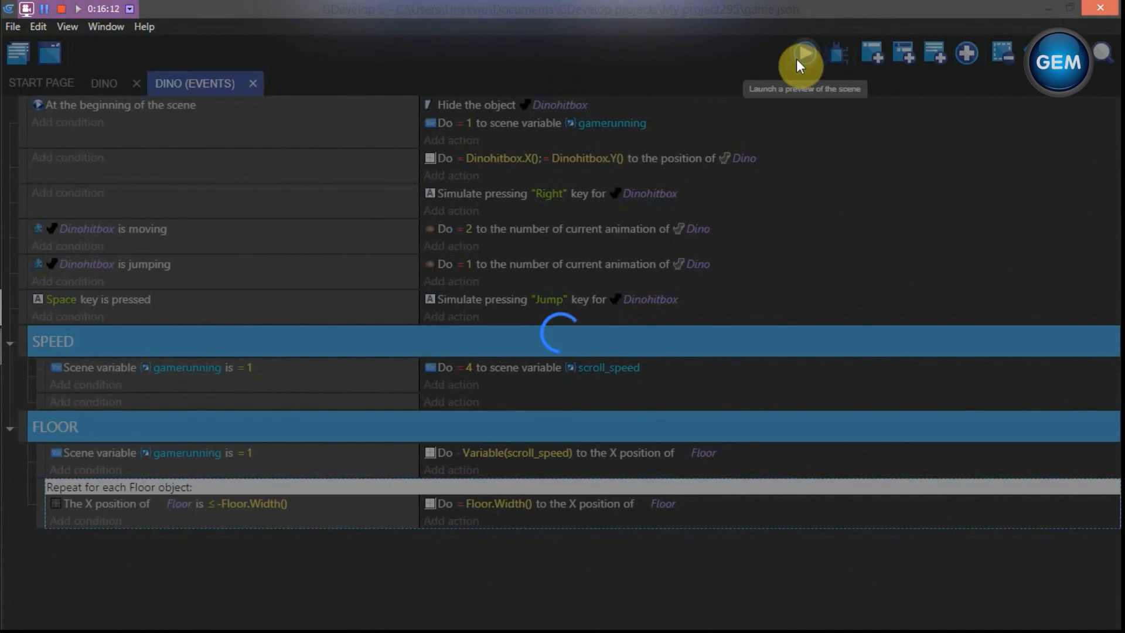
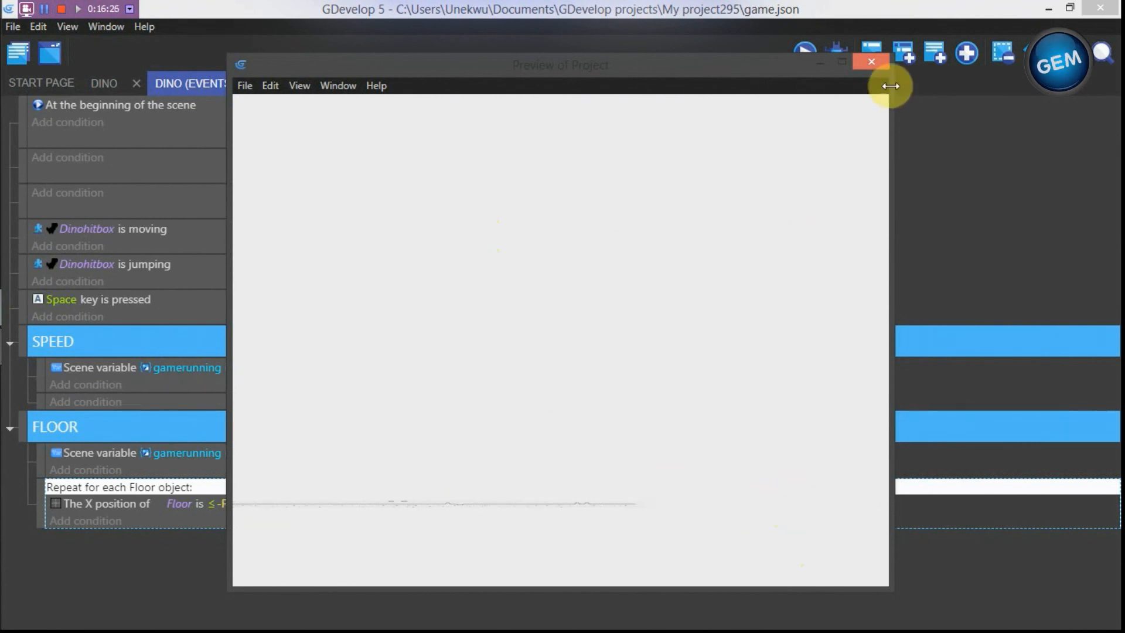
click(874, 65)
click(798, 58)
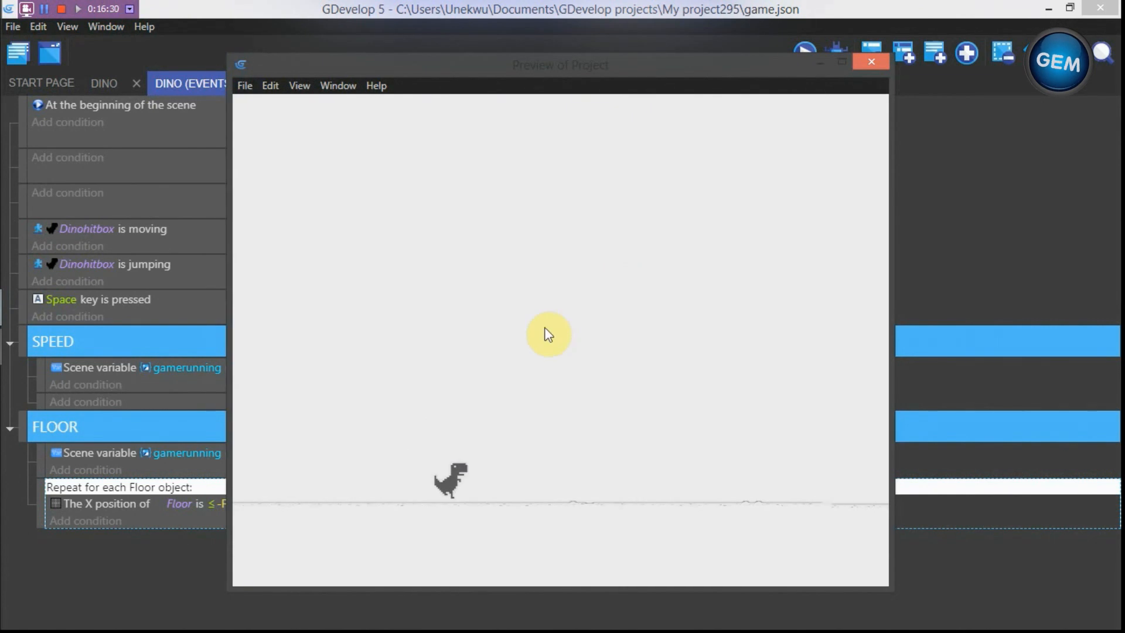
key(space)
key(space)
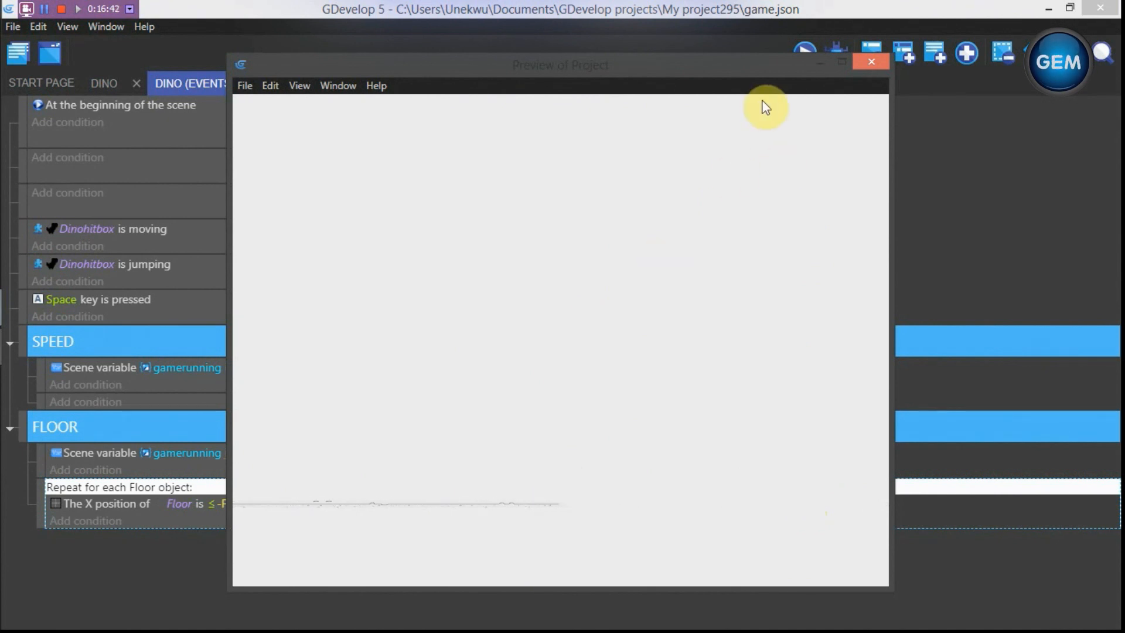
click(873, 62)
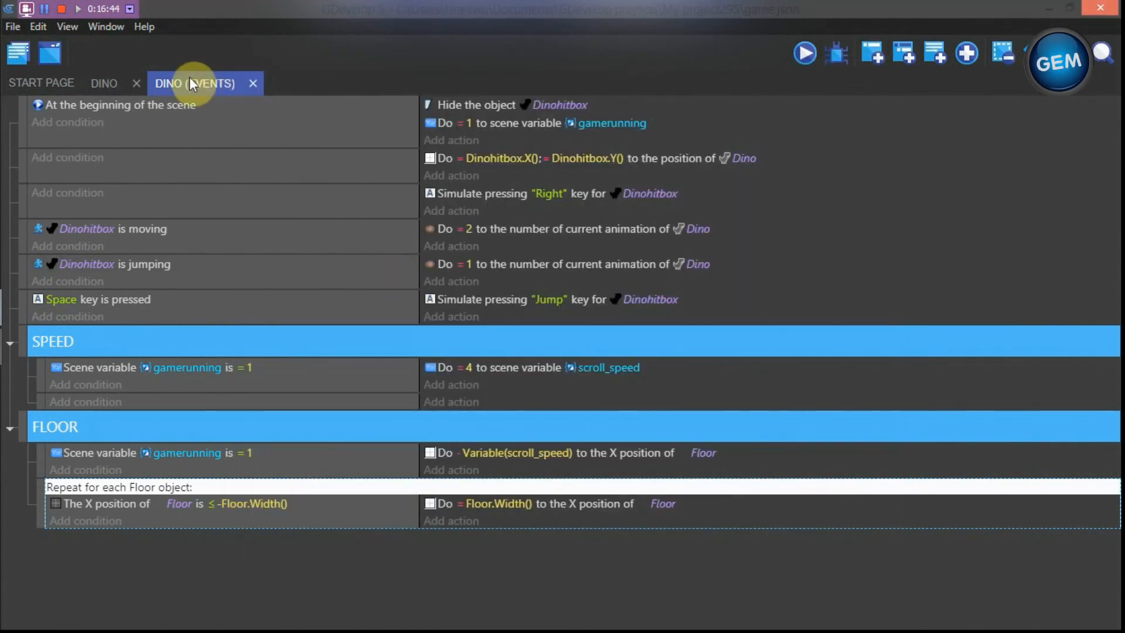
Create a sprite object named Cloud in the DINO scene with an animation using the 1x-cloud image
click(103, 85)
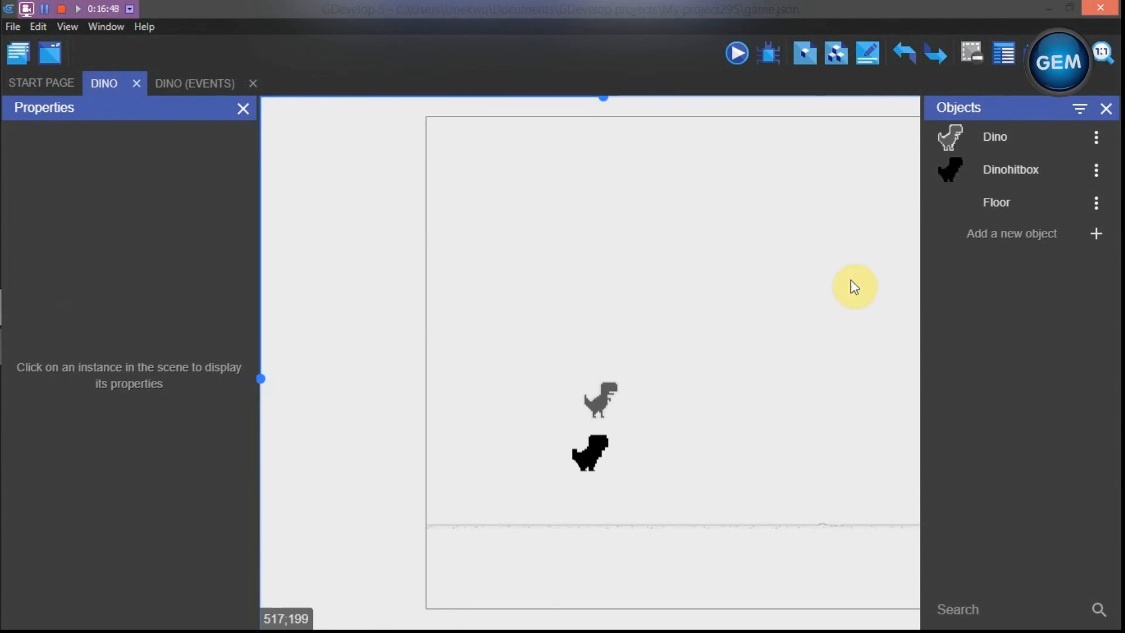
click(1014, 234)
click(325, 189)
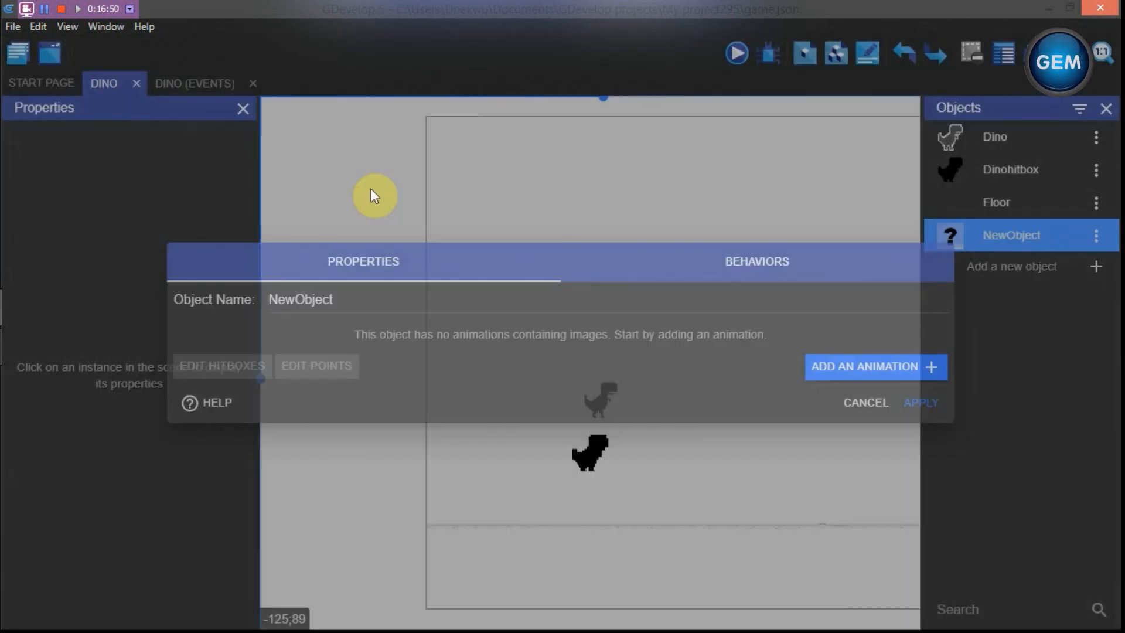
double_click(392, 305)
text(Cloud)
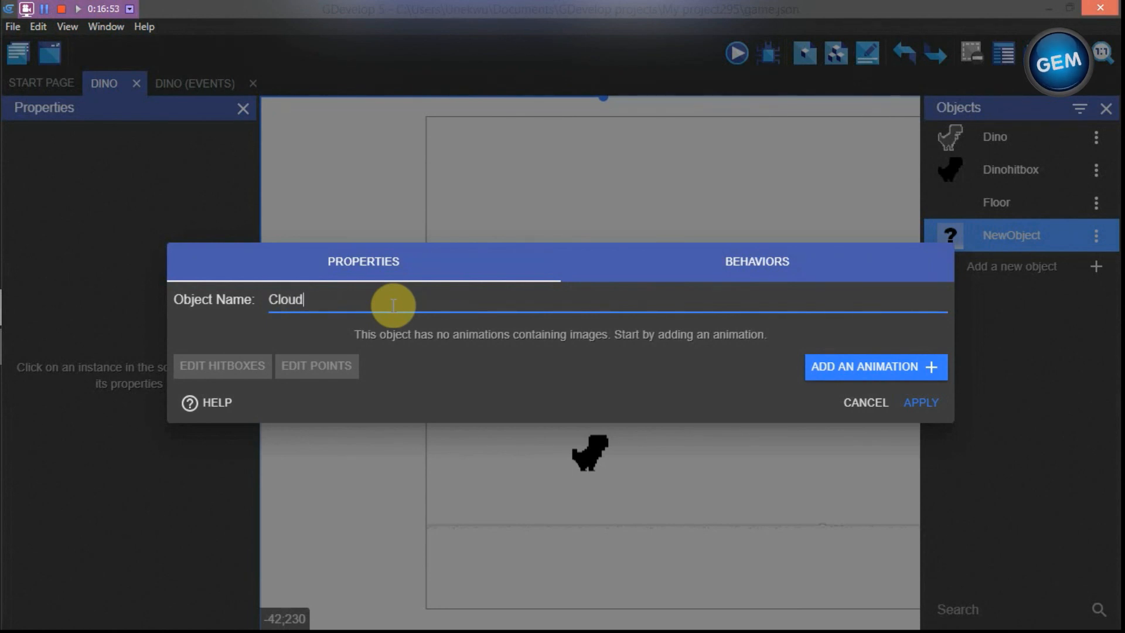
click(839, 364)
click(220, 365)
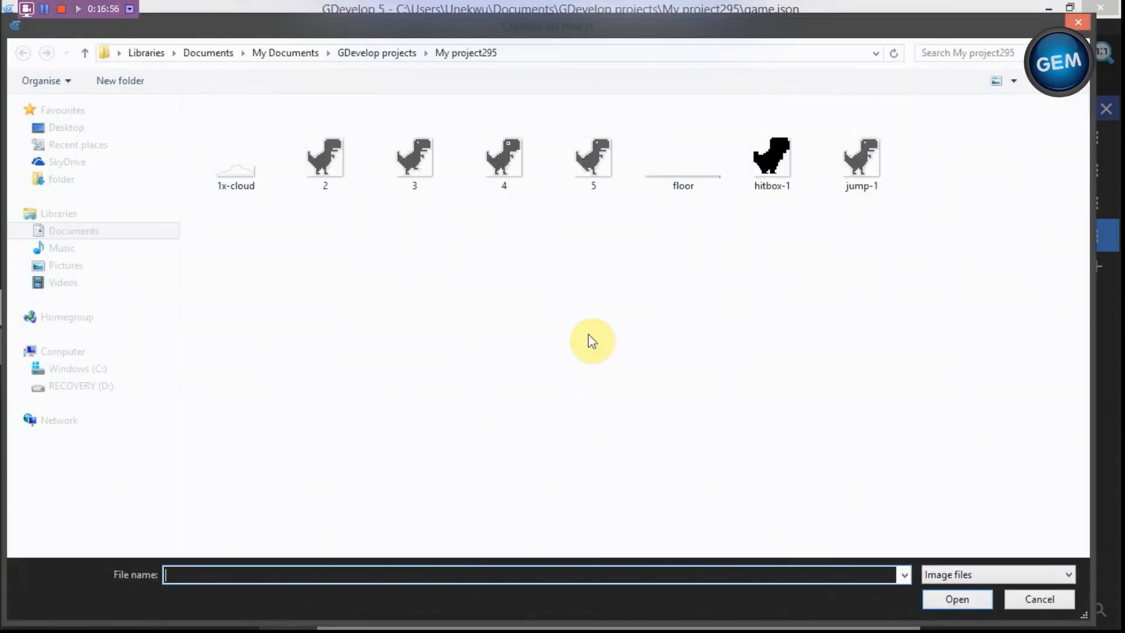
double_click(239, 173)
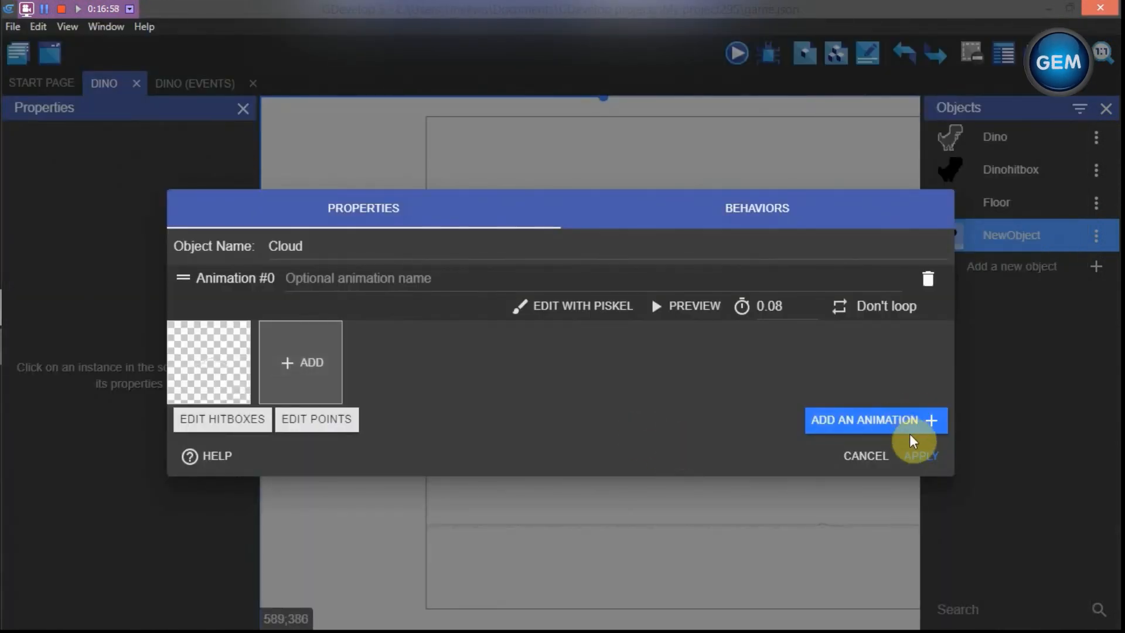
click(908, 466)
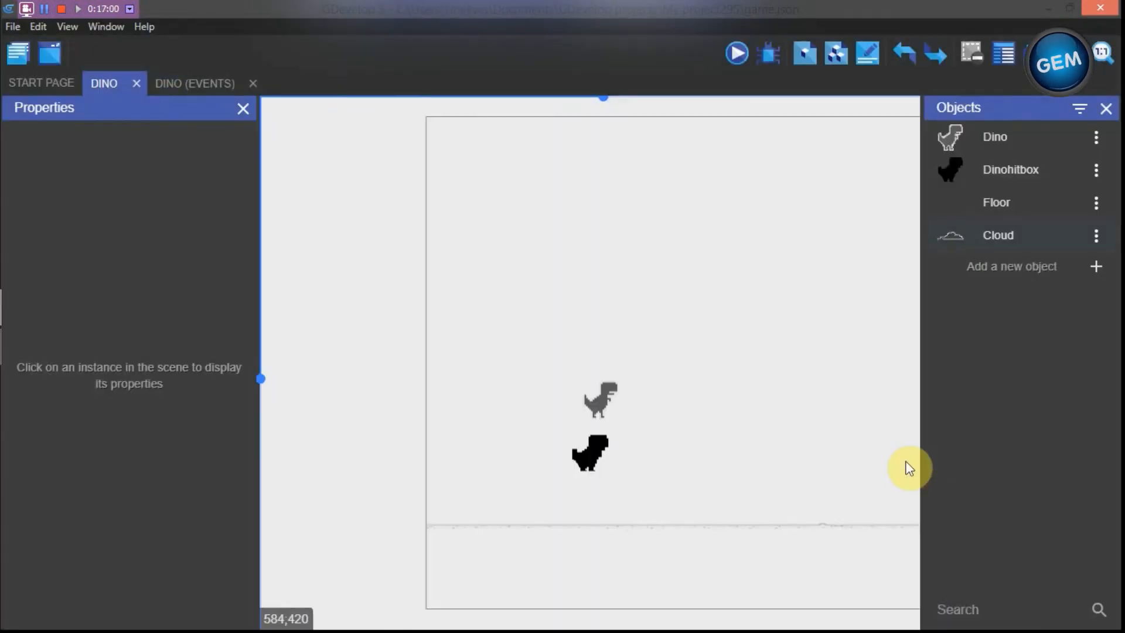
Switch to Chrome, close the developer tools on the offline page and replay the dinosaur game to examine its clouds
mouse_move(6, 447)
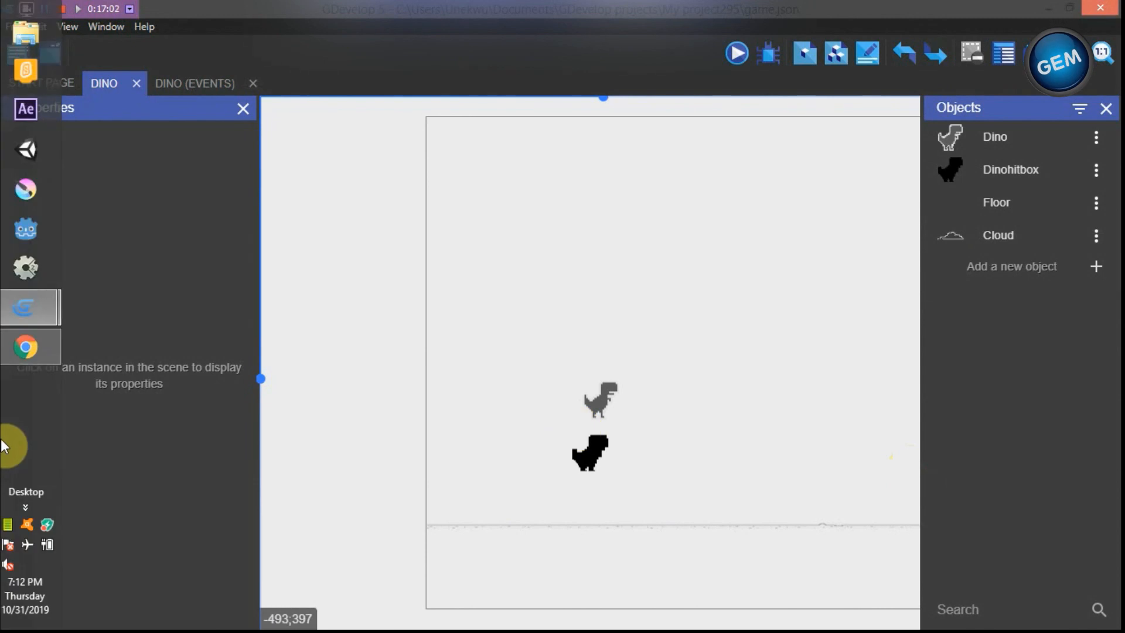
click(5, 357)
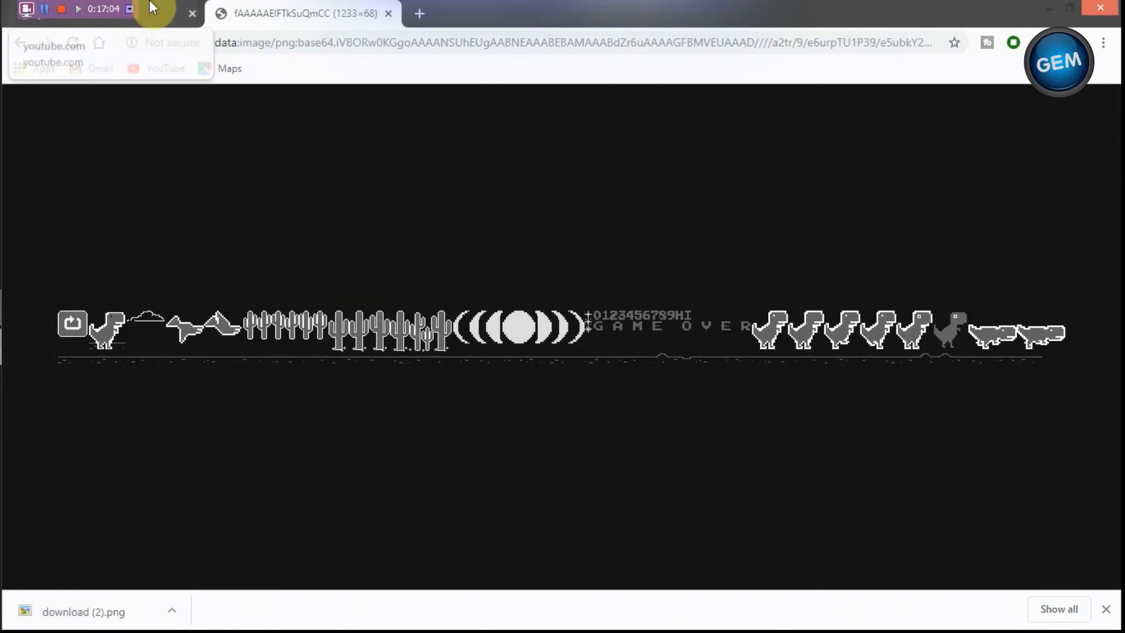
click(170, 15)
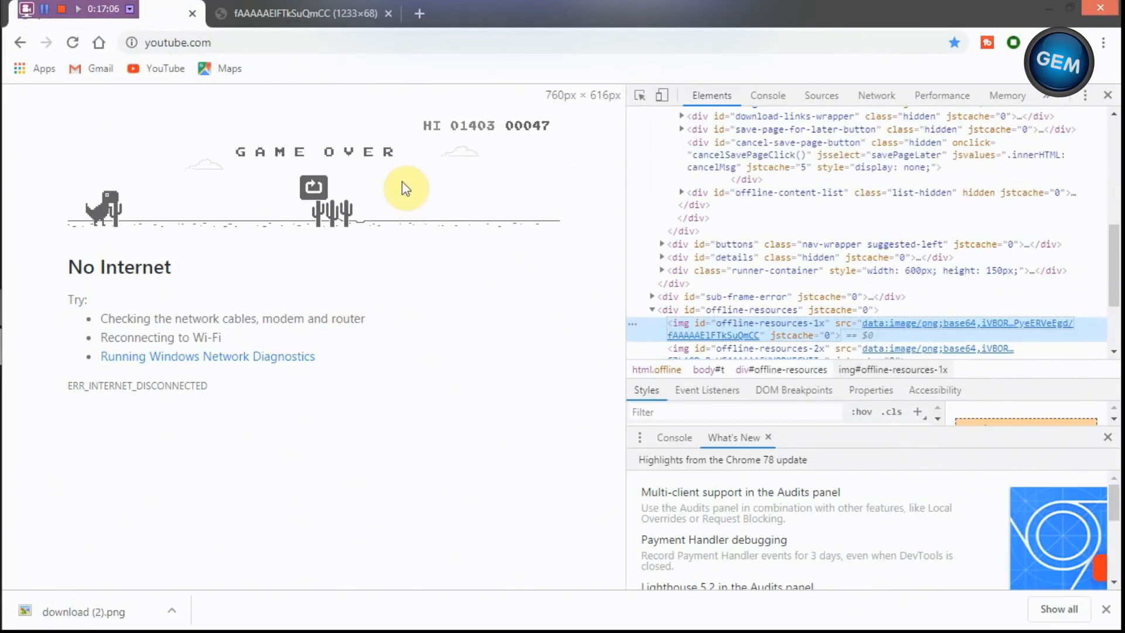
click(1107, 95)
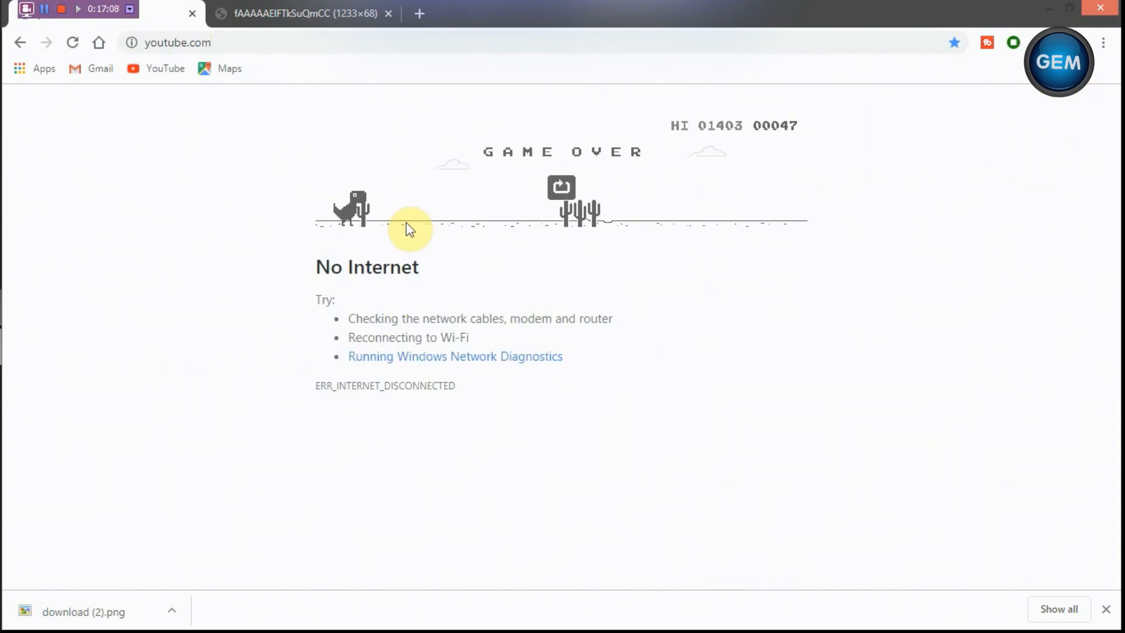
click(569, 188)
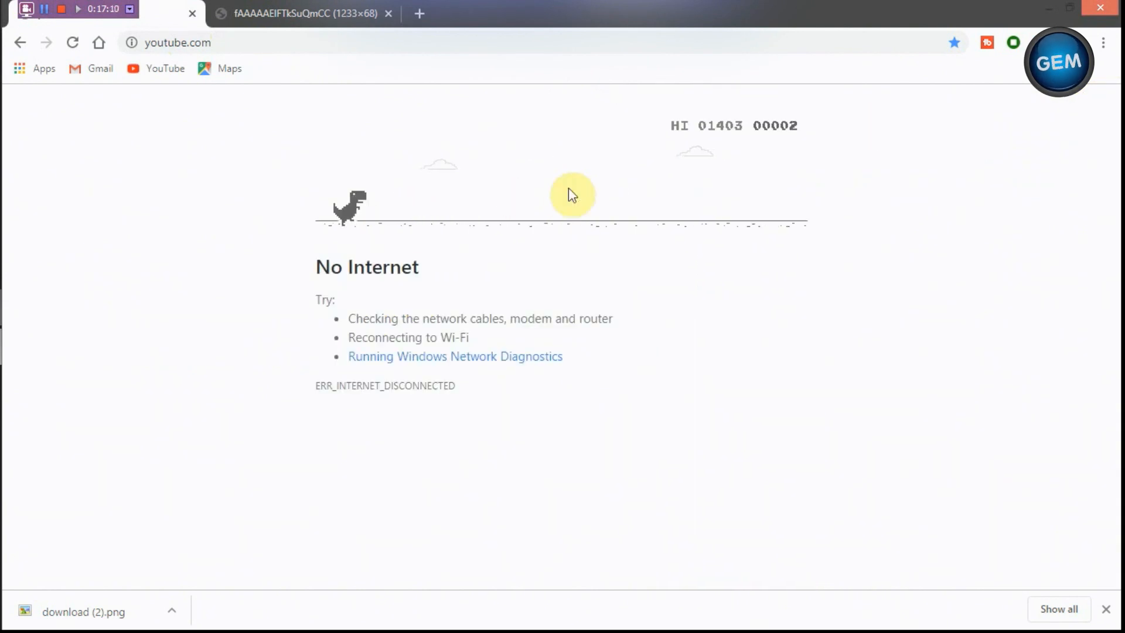
key(space)
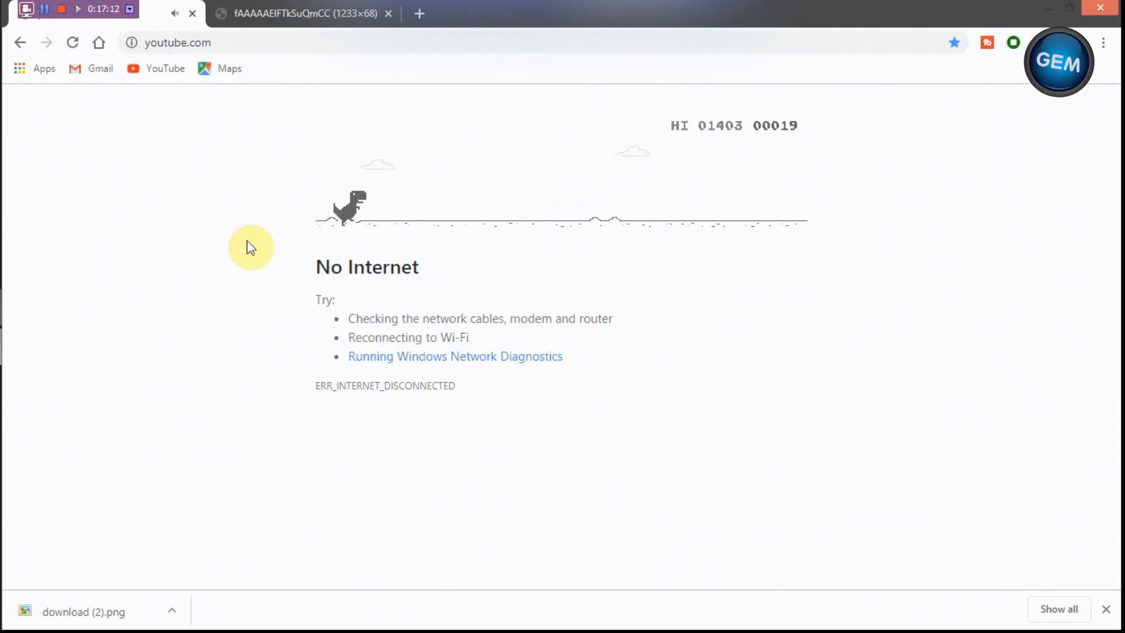
Play the offline dinosaur game to examine how its clouds move, and return to the DINO events sheet in GDevelop
key(space)
key(space)
key(space)
key(space)
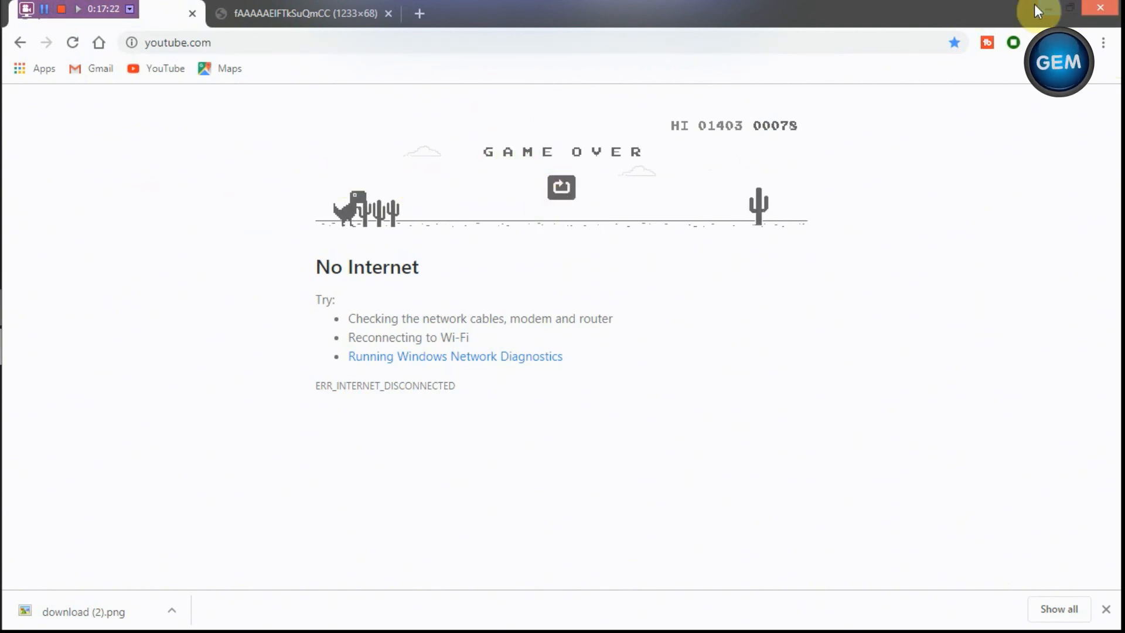
click(1095, 7)
click(206, 86)
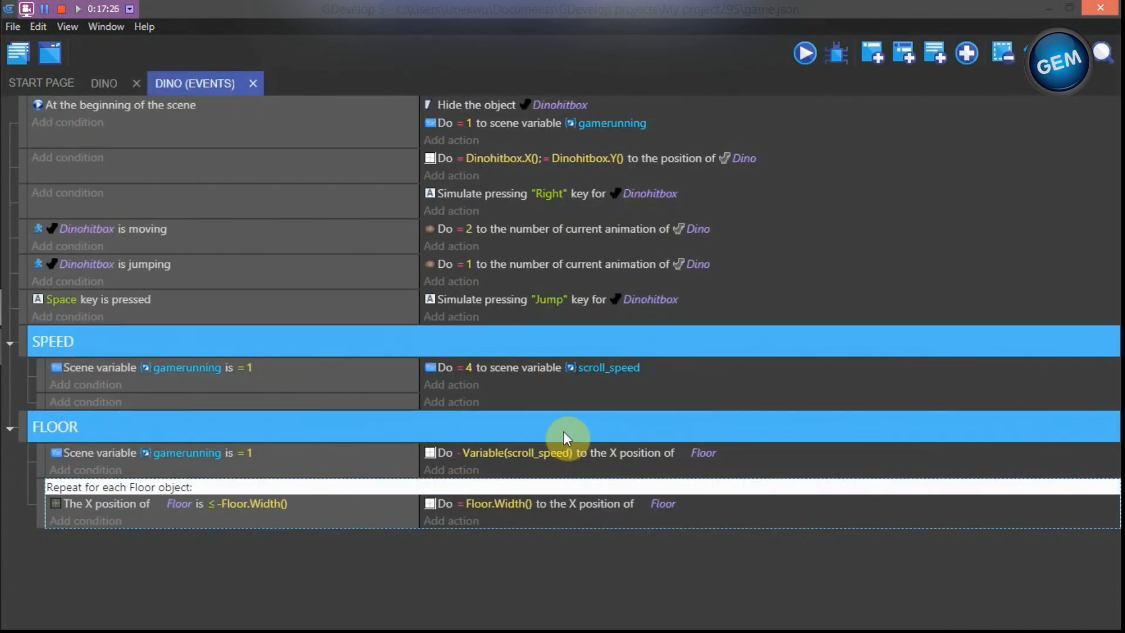
Add an event group named CLOUD between the SPEED and FLOOR groups
click(636, 419)
click(968, 54)
click(980, 119)
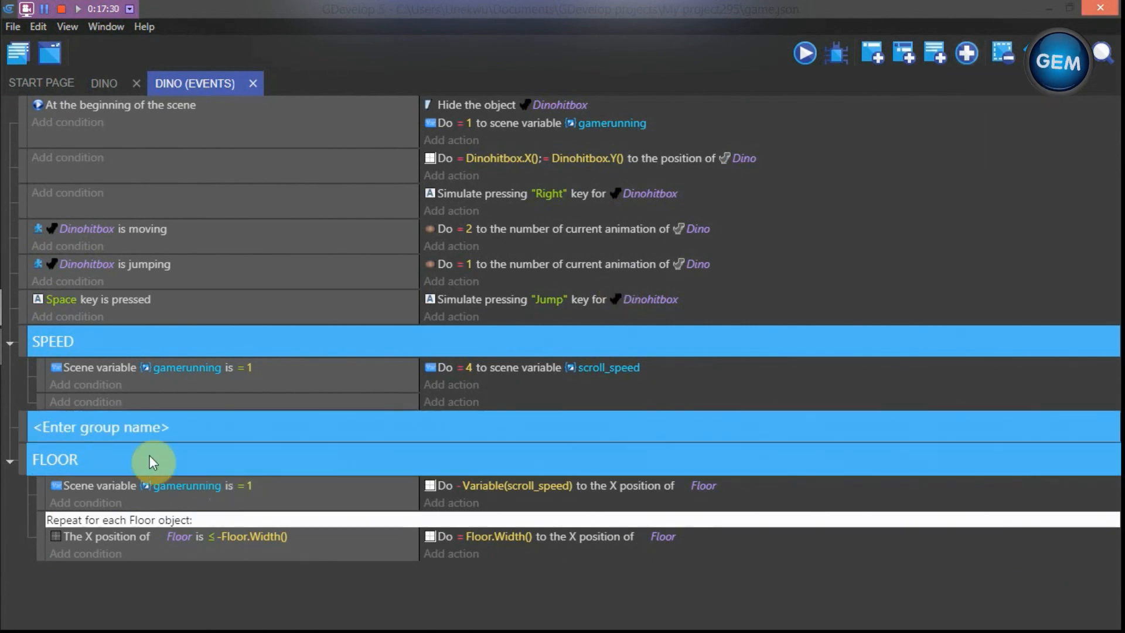
click(123, 428)
text(CLOUD)
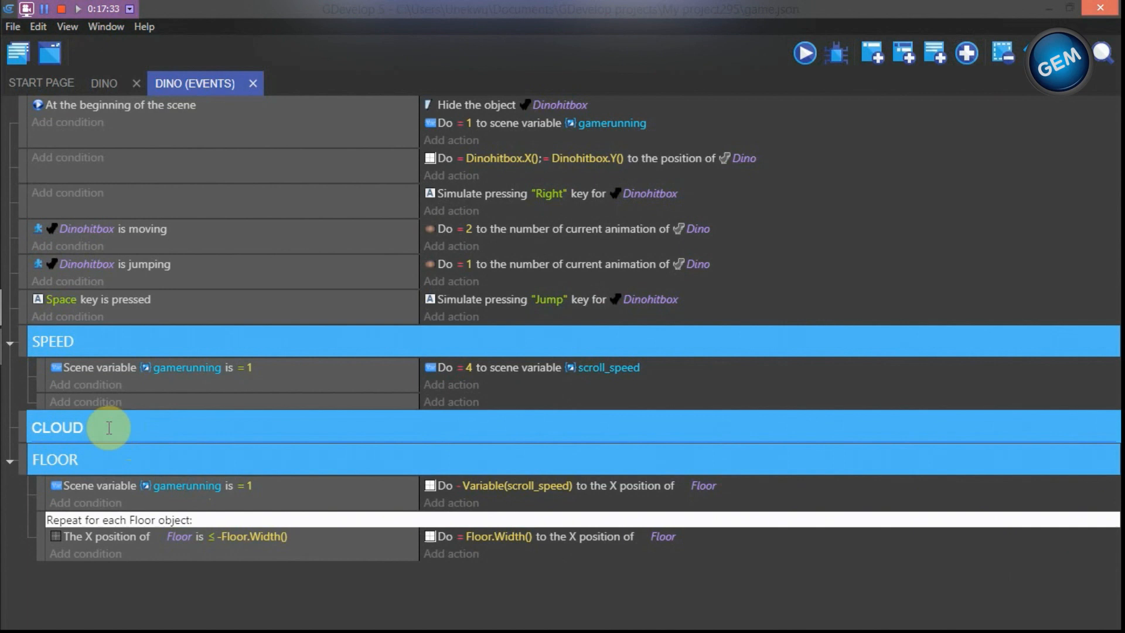
key(Return)
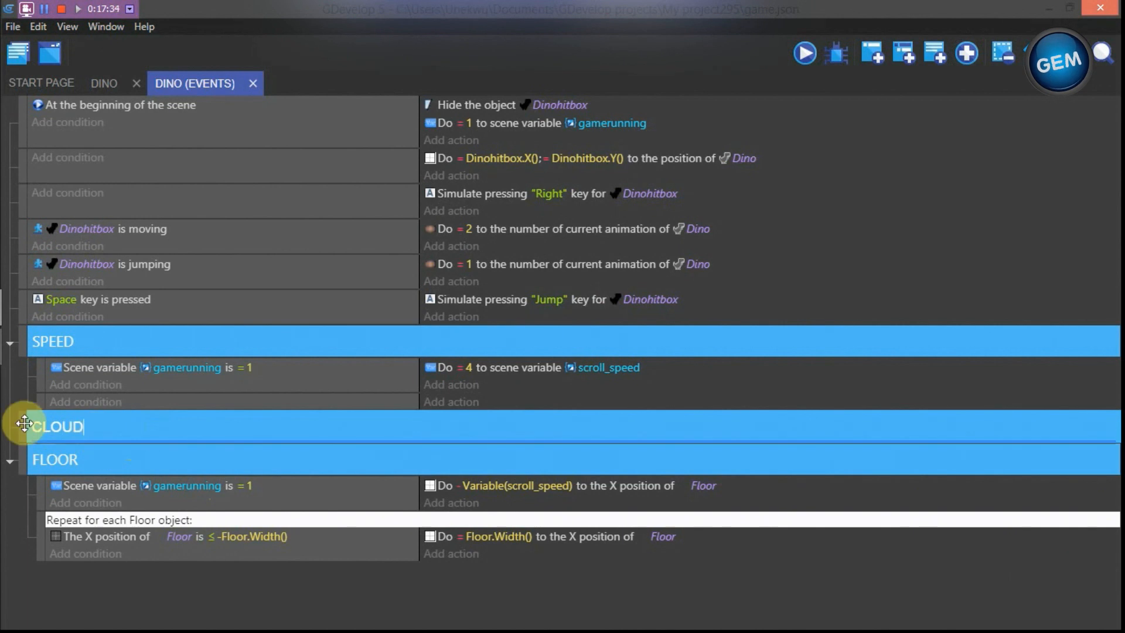
Add a sub-event in the CLOUD group with the condition that scene variable gamerunning equals 1
click(896, 51)
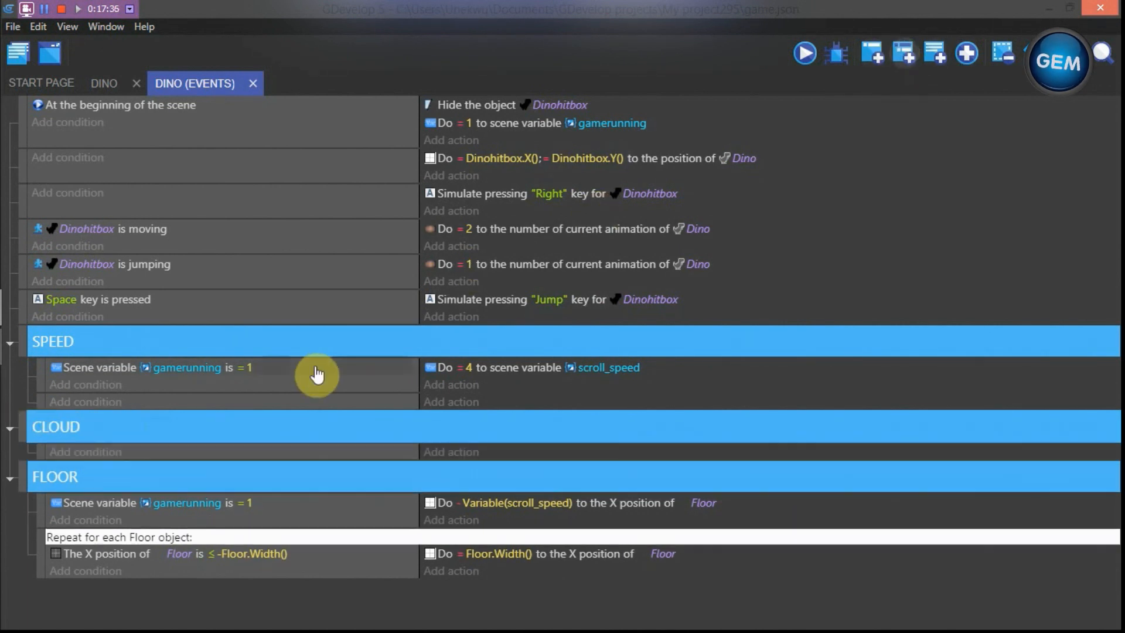
click(99, 455)
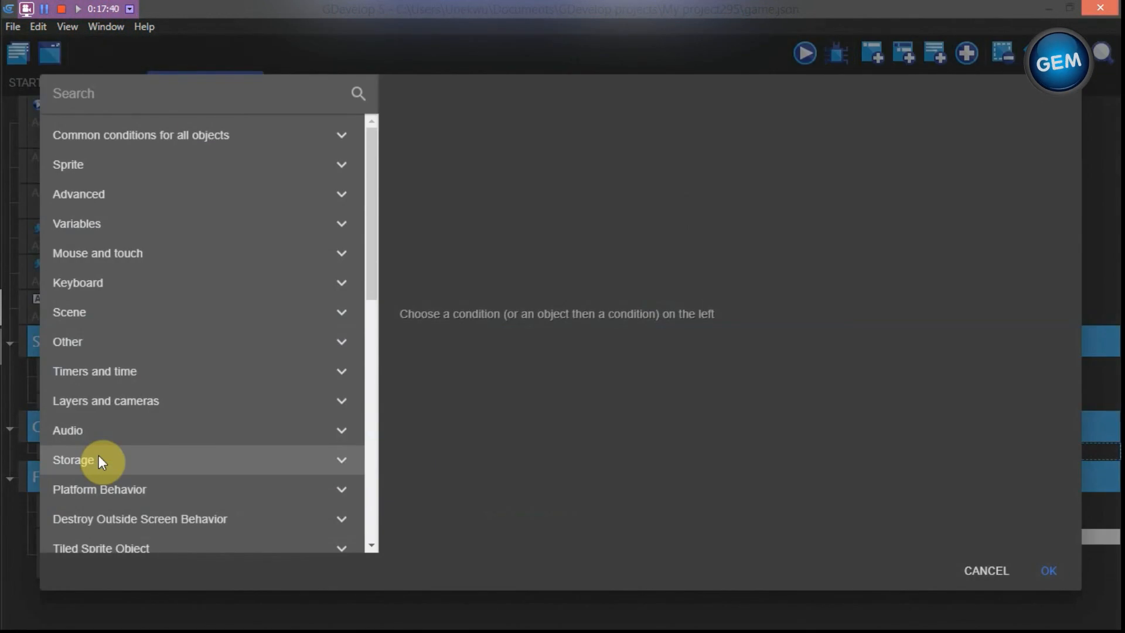
text(scene)
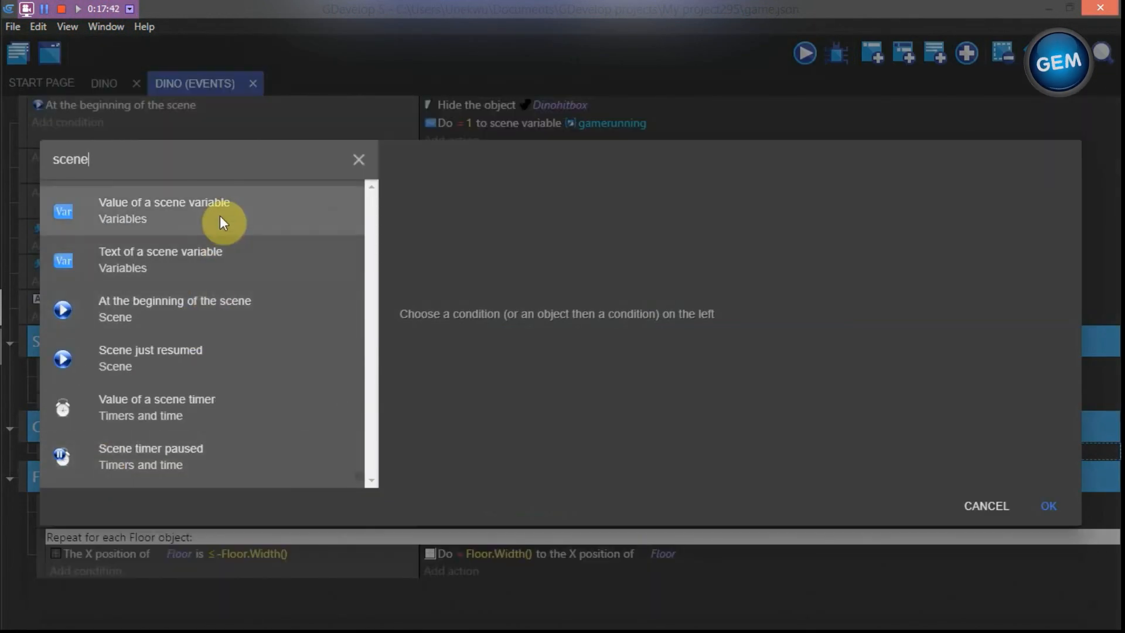
click(220, 216)
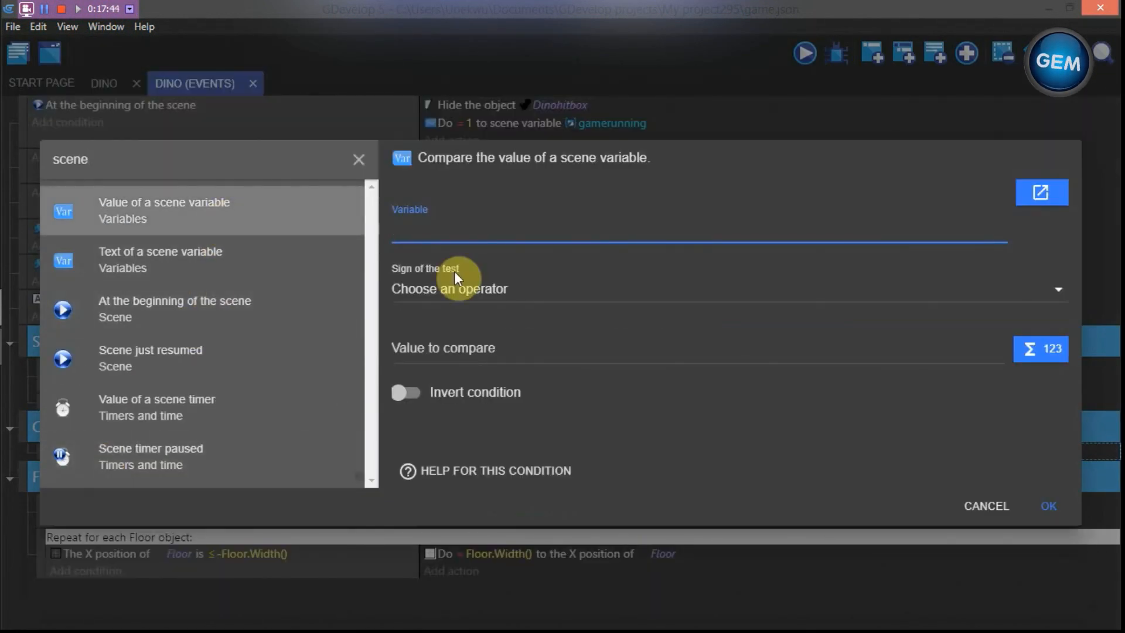
text(game)
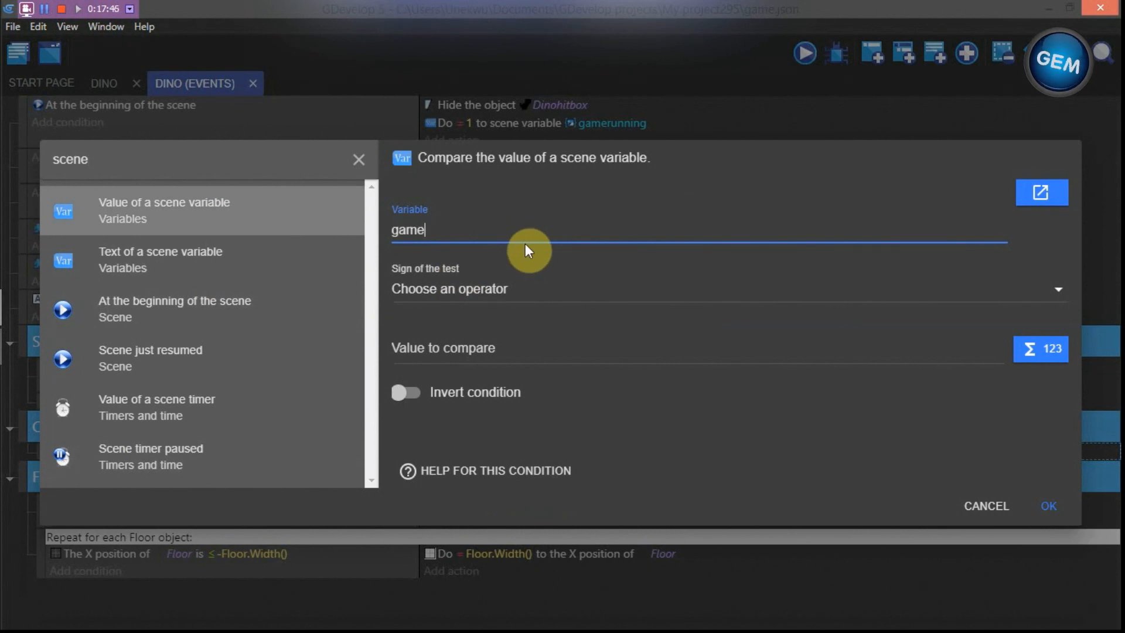
text(running)
click(491, 293)
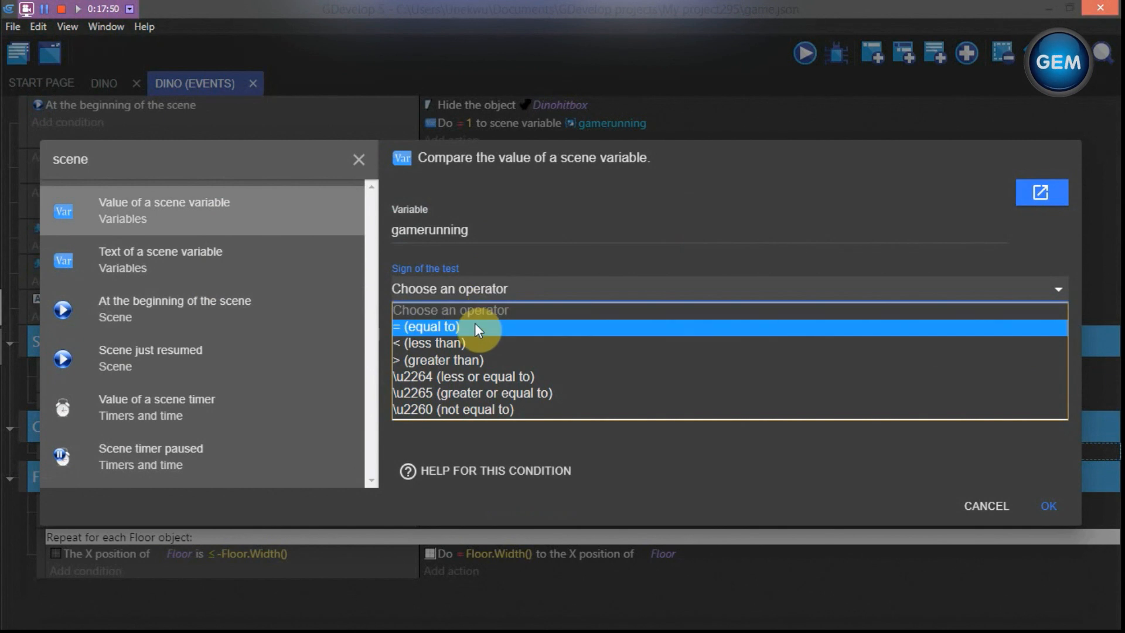
click(474, 327)
click(453, 351)
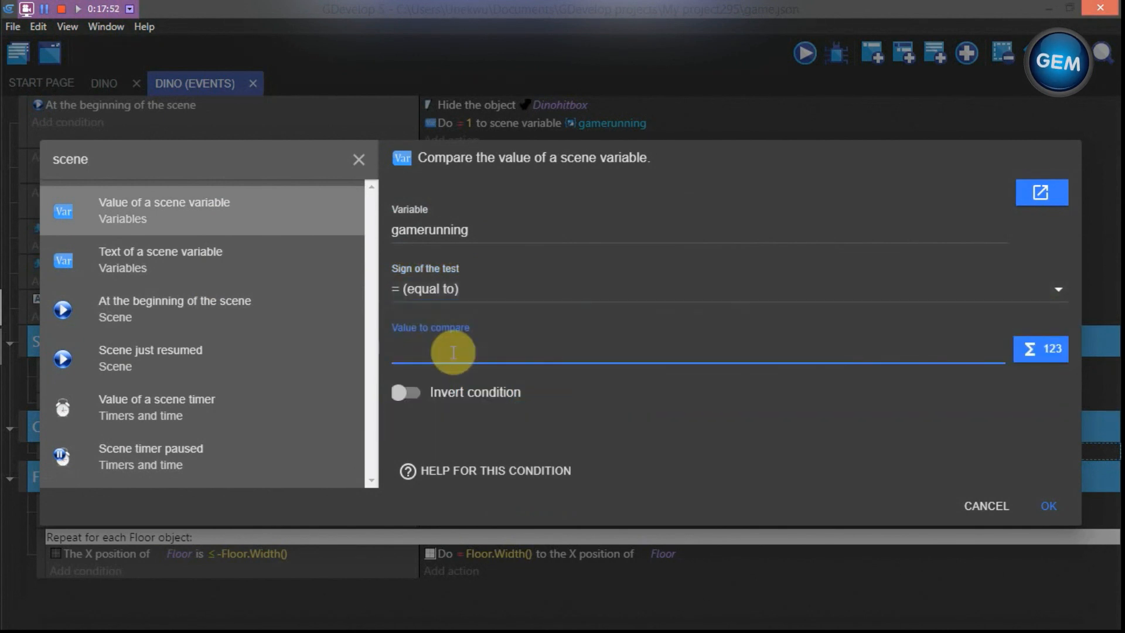
click(1052, 505)
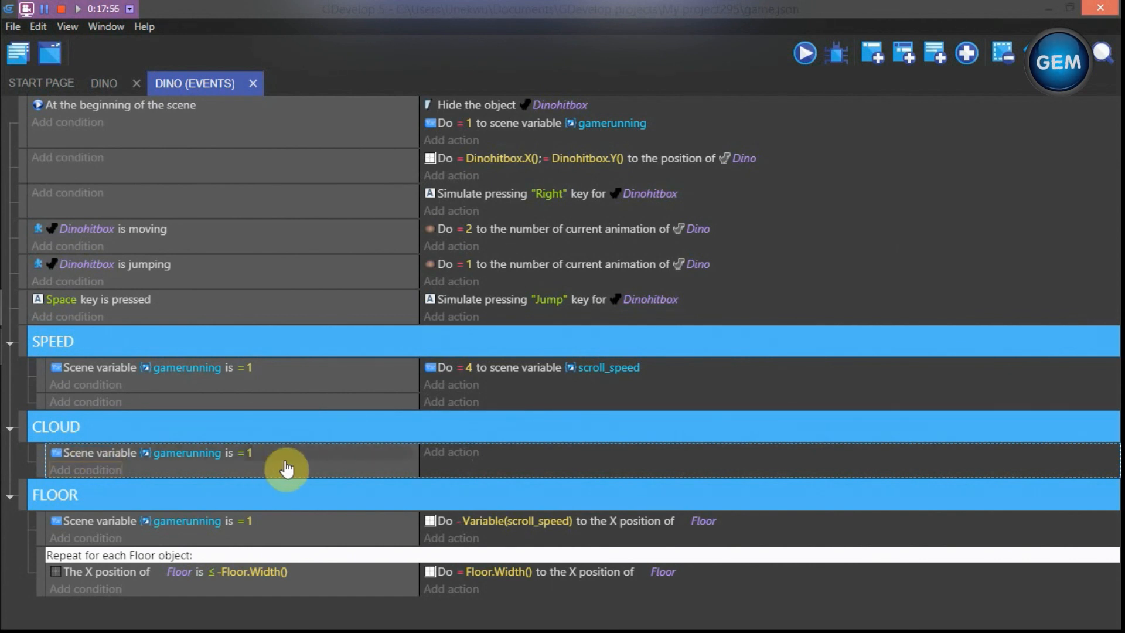
Add an action to the CLOUD group's event that sets scene variable cloudspeed to 1
click(462, 457)
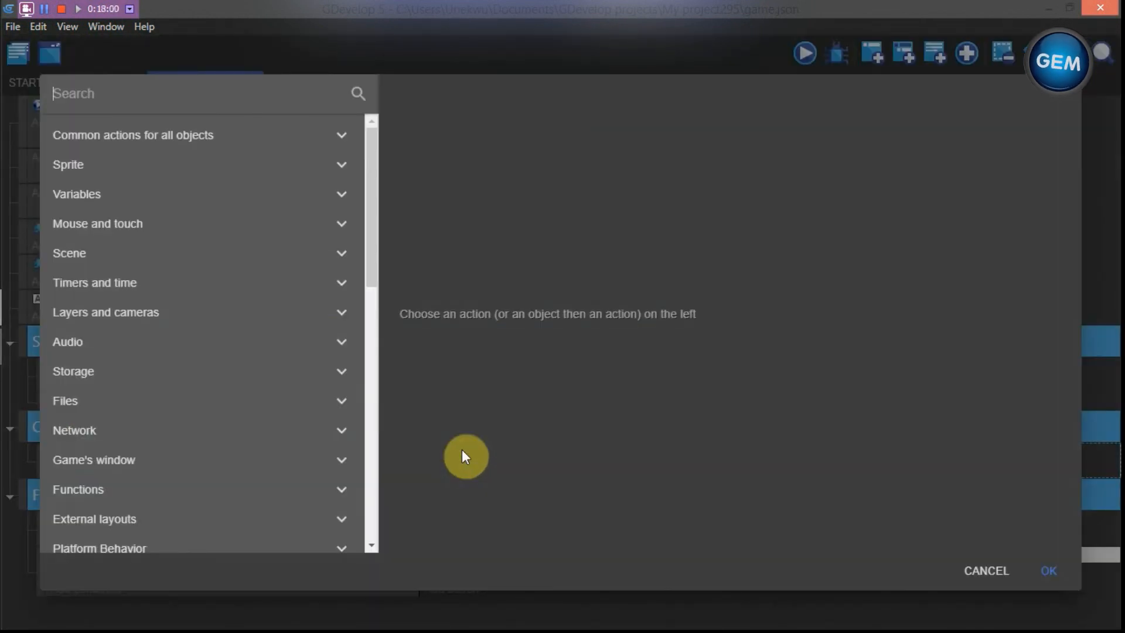
text(scene)
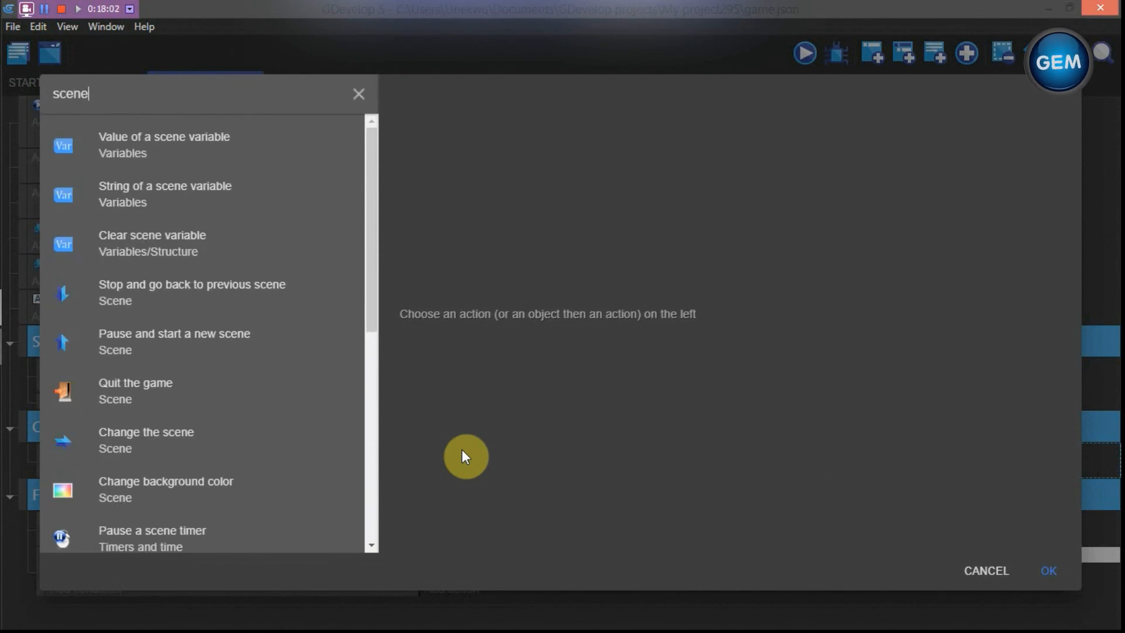
click(199, 145)
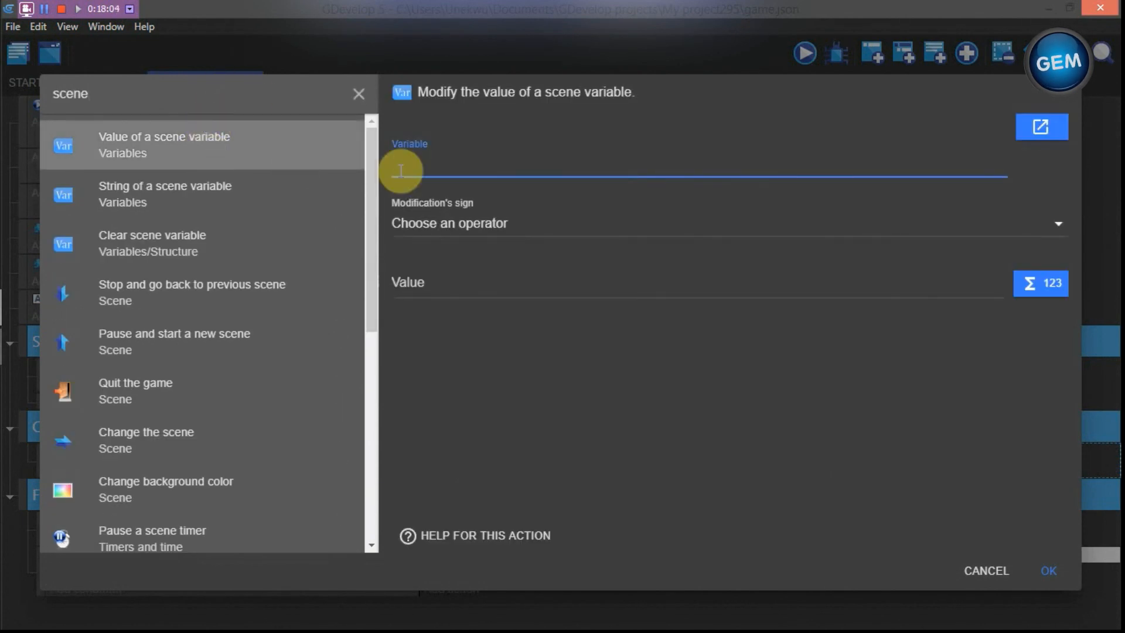
text(clou)
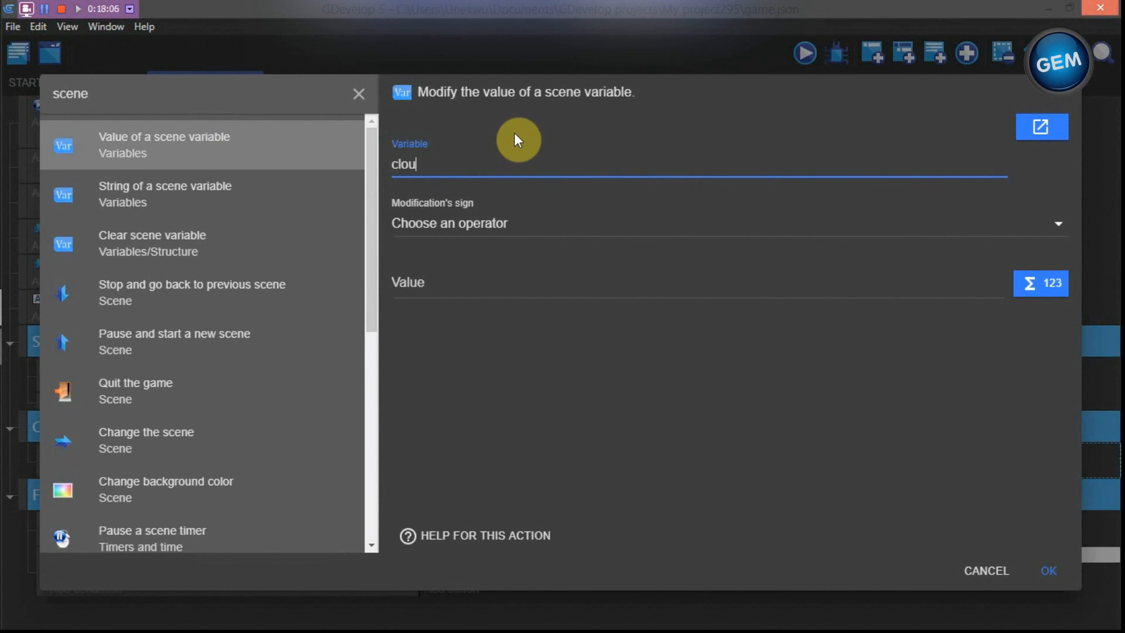
text(dspeed)
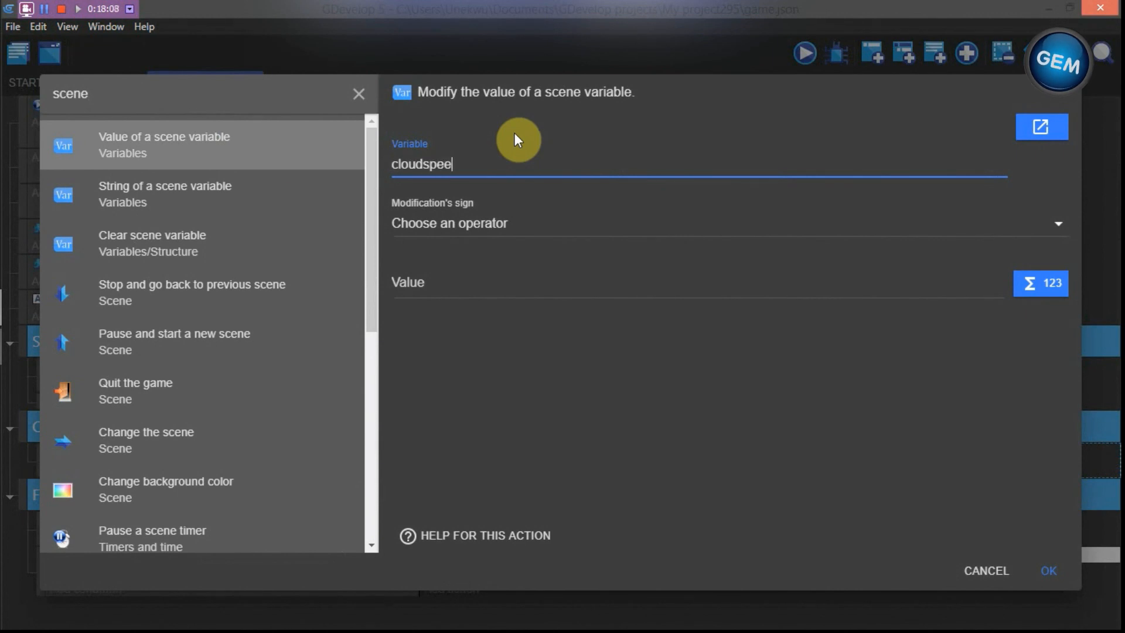
click(447, 232)
click(447, 261)
click(447, 283)
text(1)
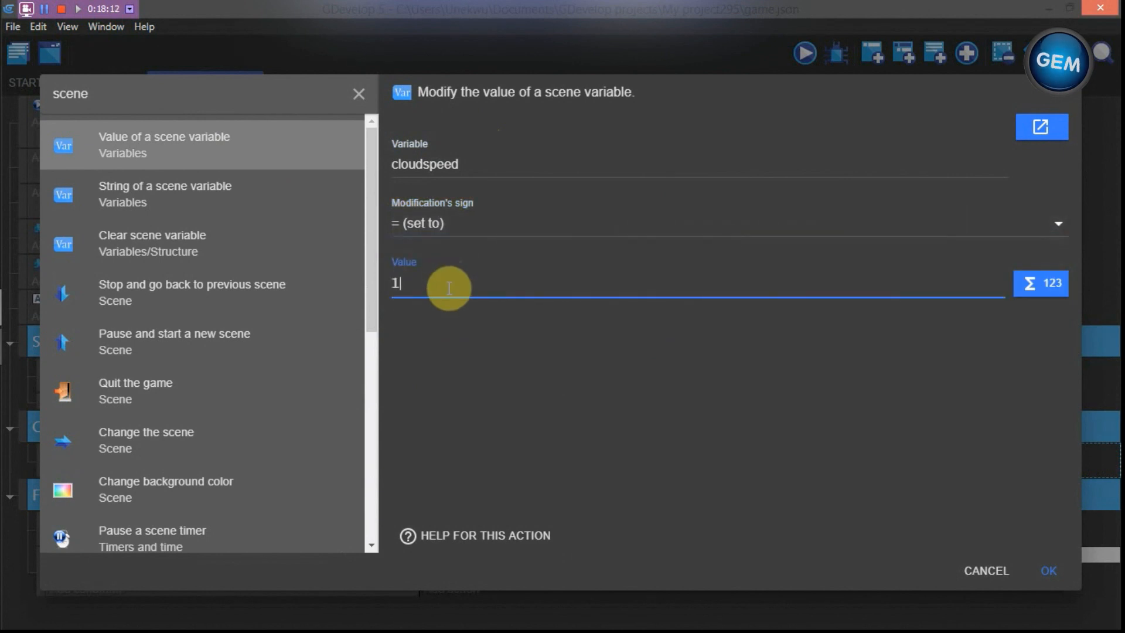
click(1047, 571)
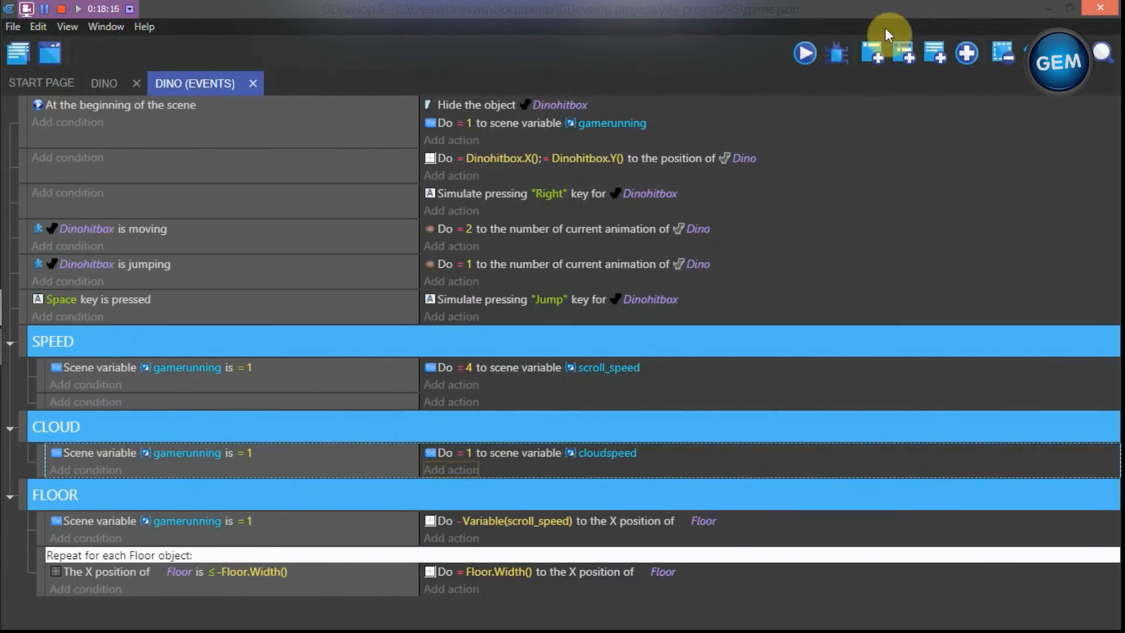
Add a second event without conditions to the CLOUD group that subtracts Variable(cloudspeed) from the Cloud's X position
click(873, 55)
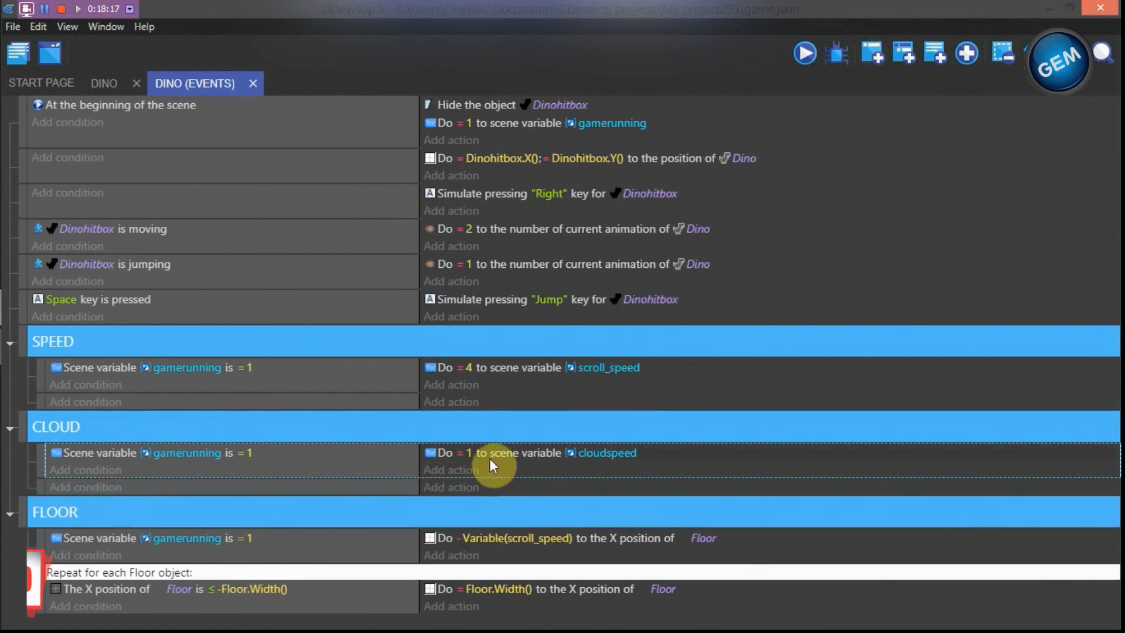
click(459, 488)
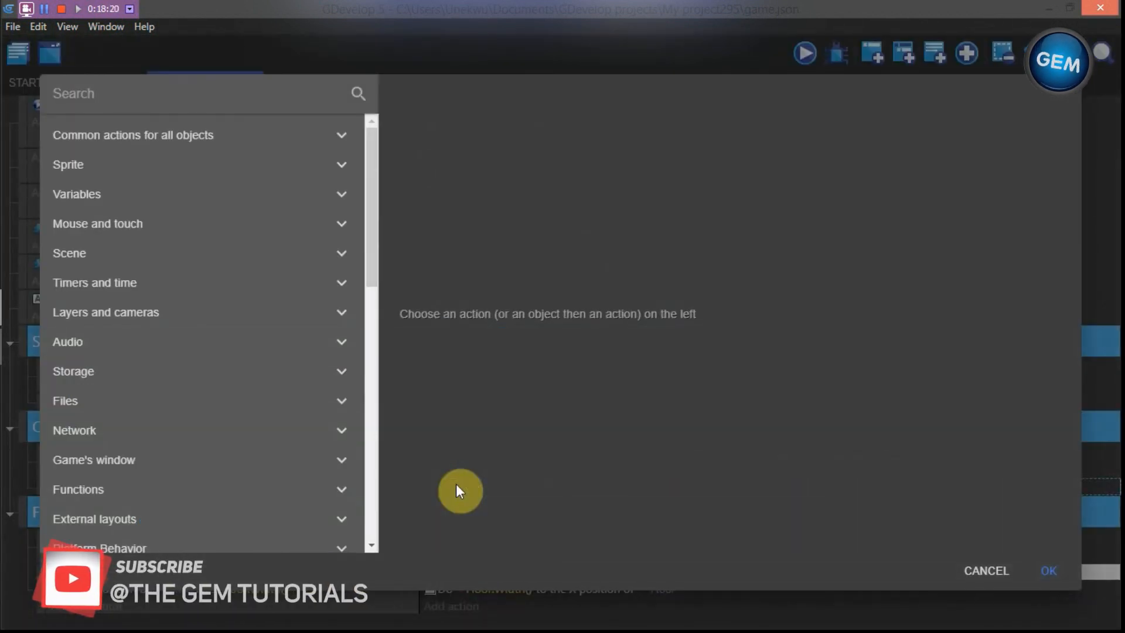
text(x pos)
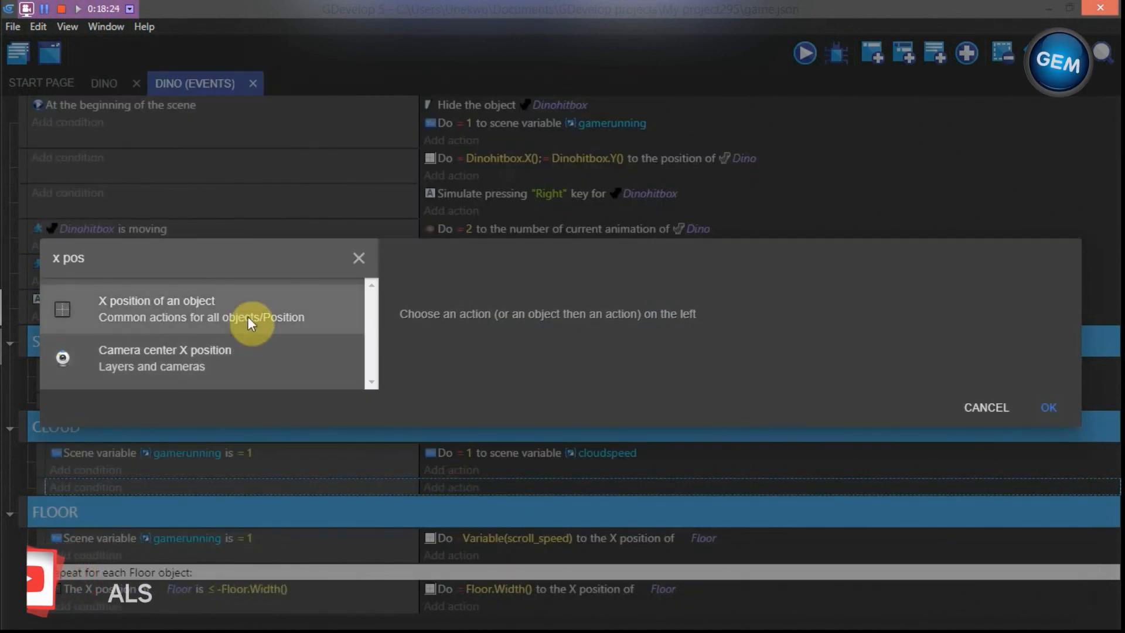
click(248, 317)
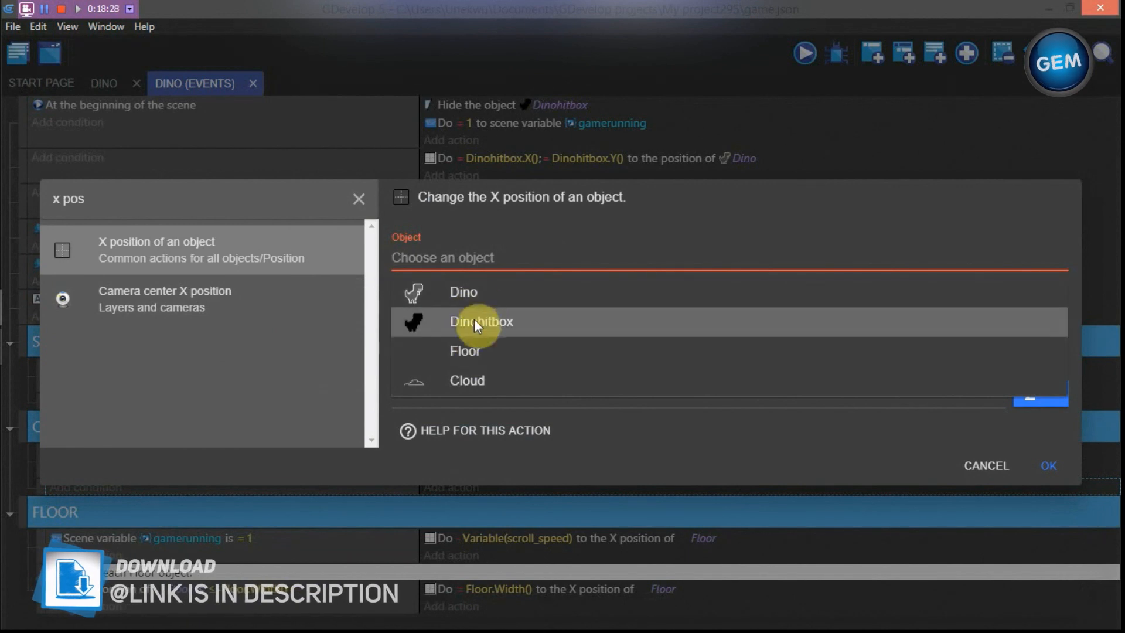
click(470, 378)
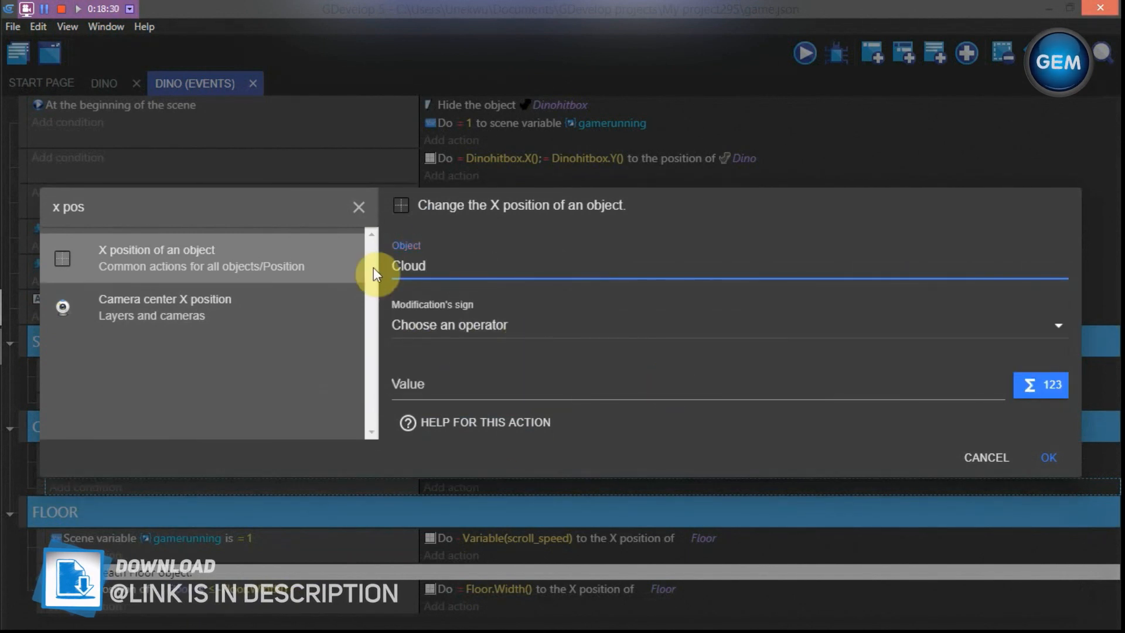
click(441, 329)
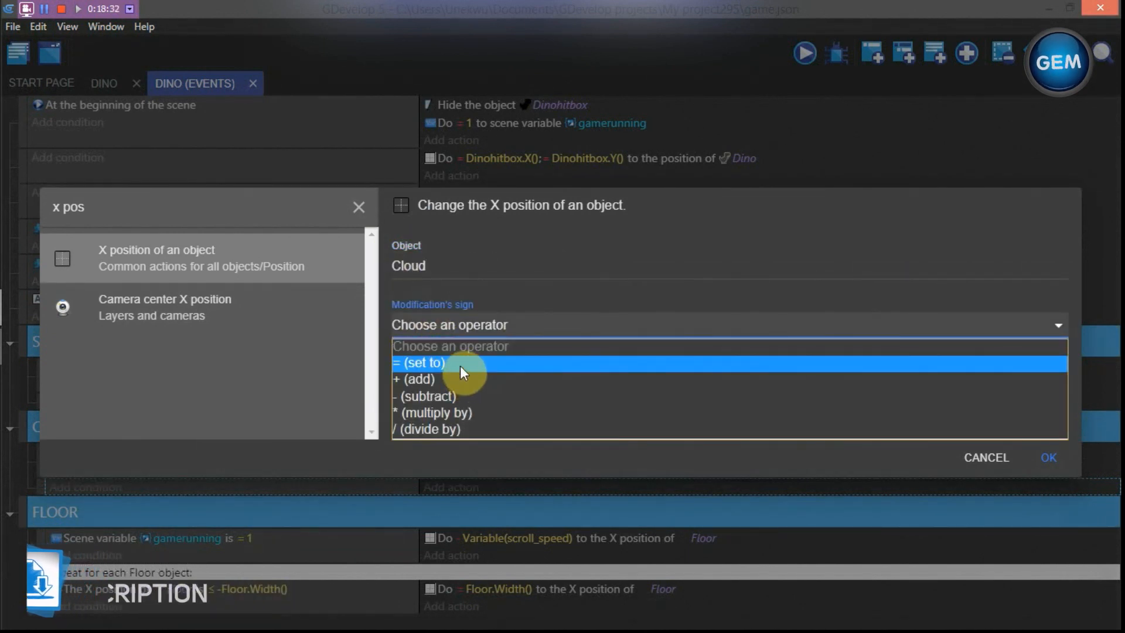
click(458, 396)
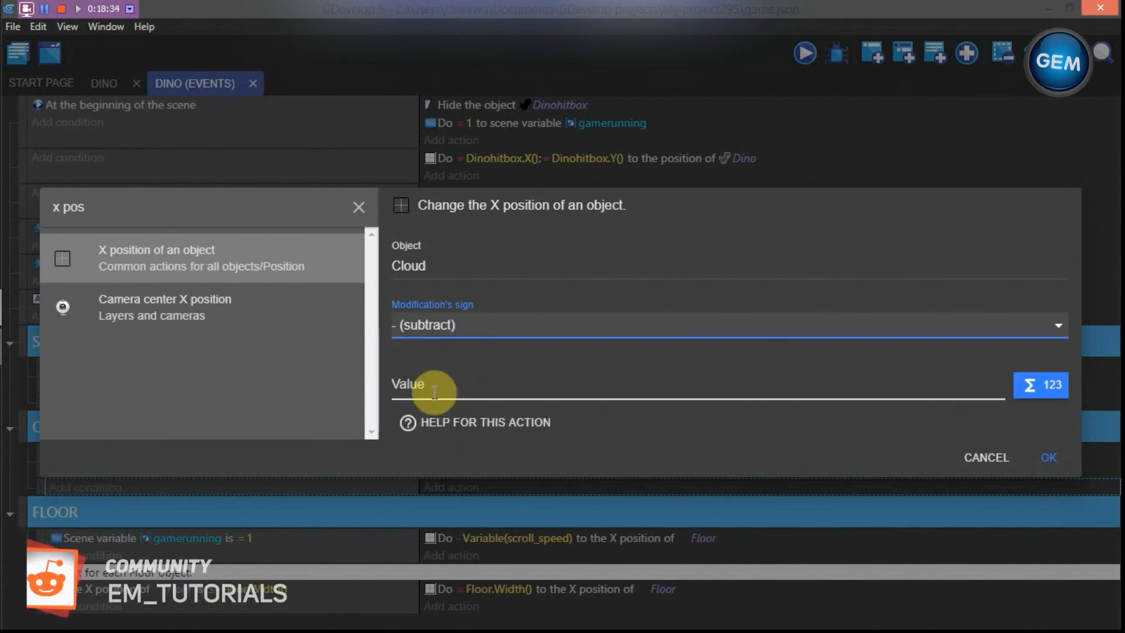
text(Va)
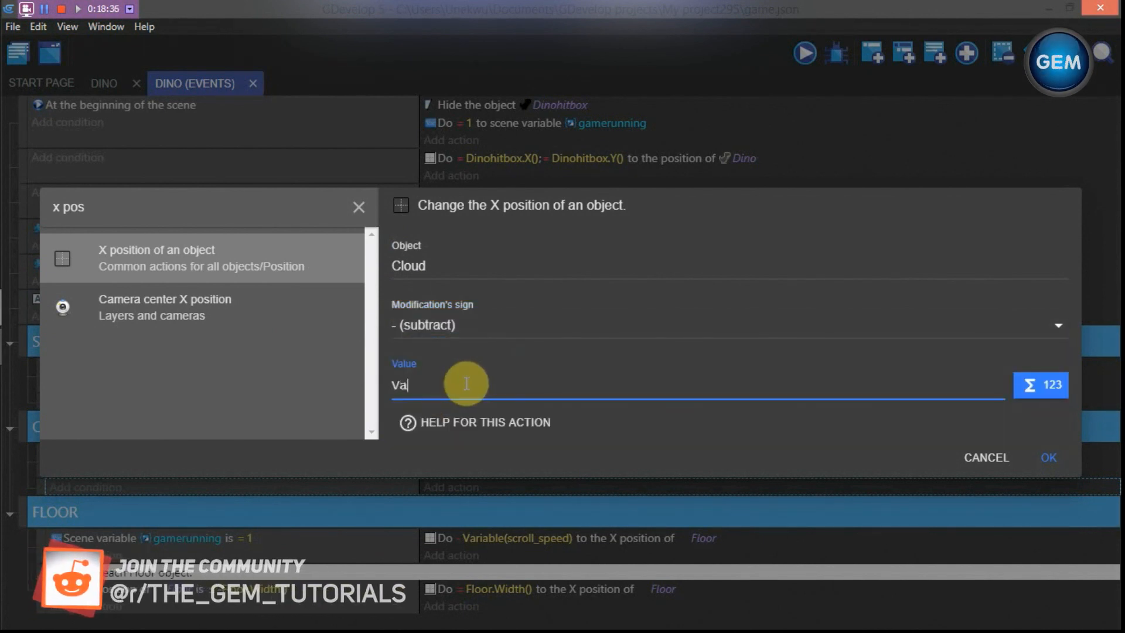
text(riable)
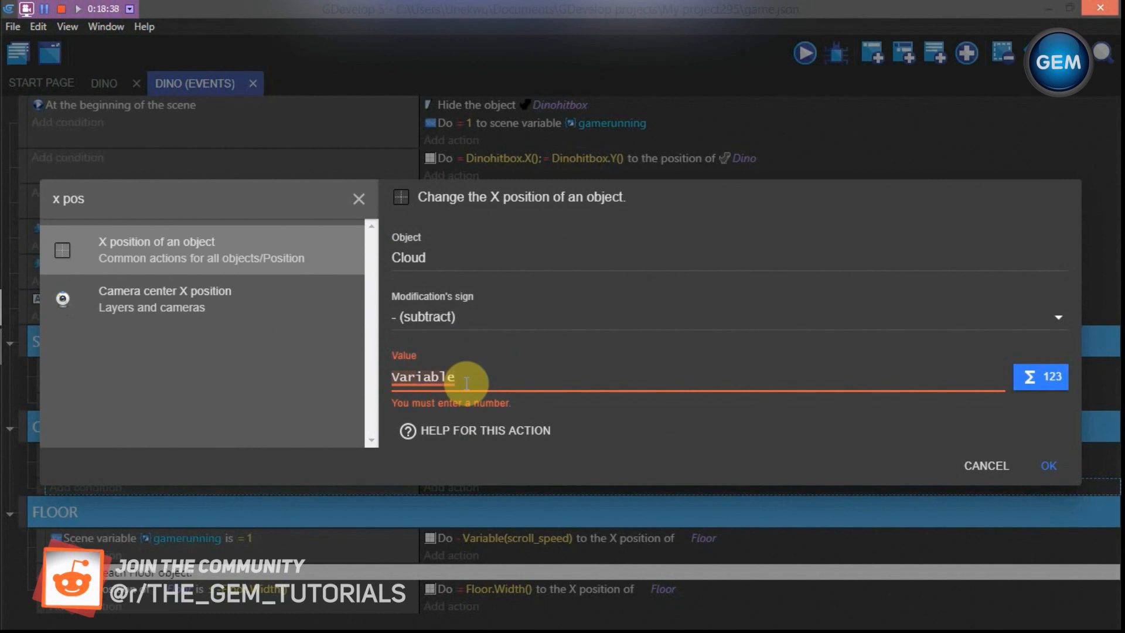
text(()
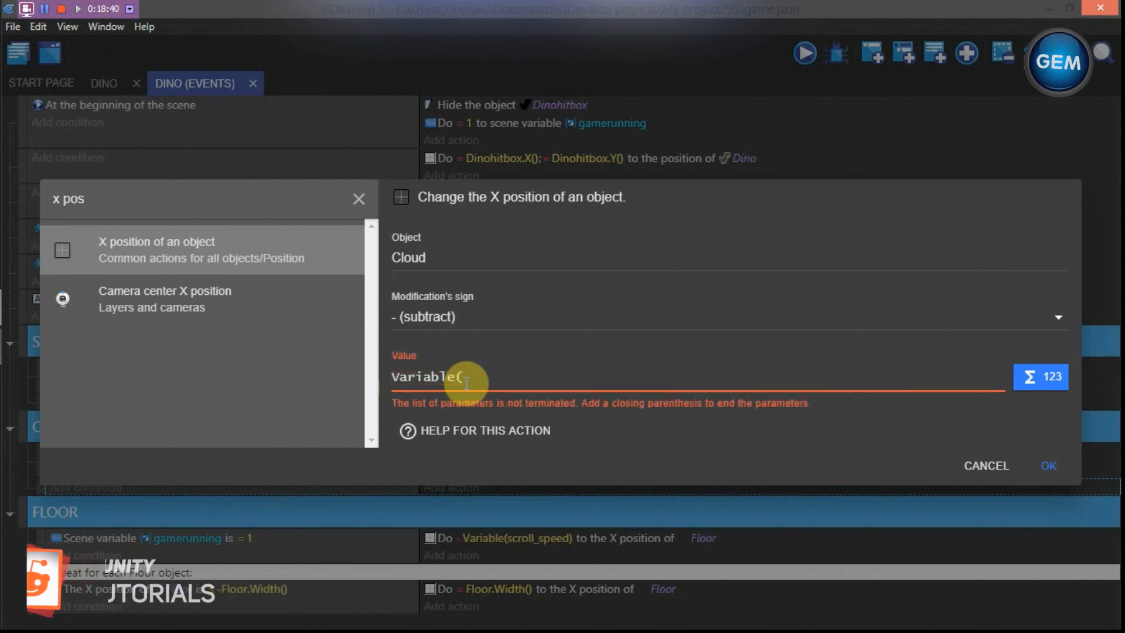
text(cloud)
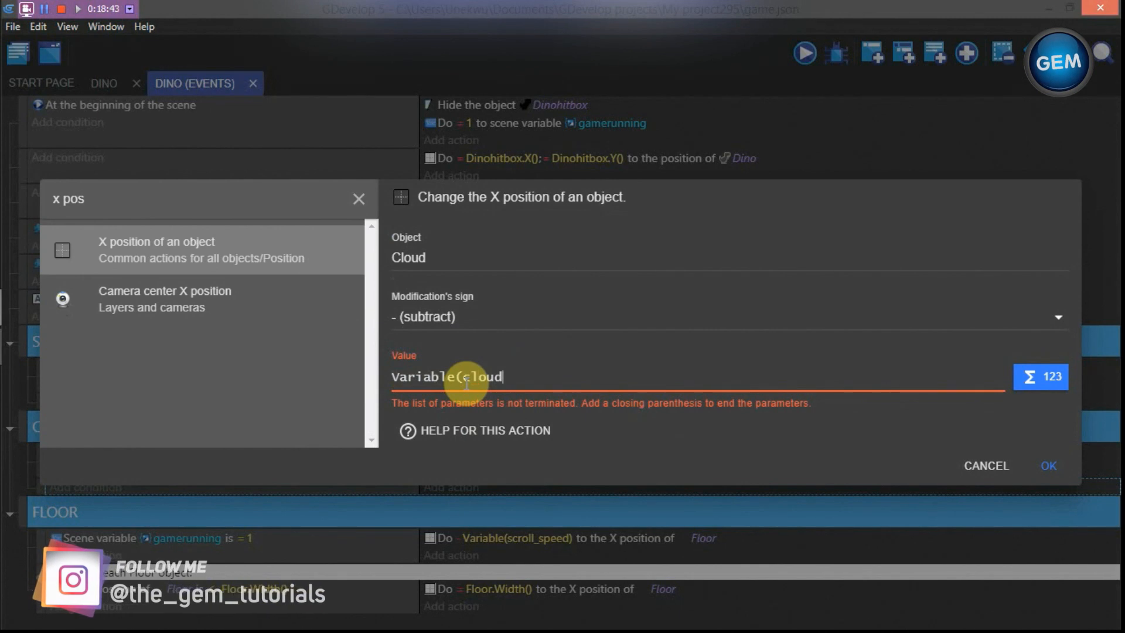
text(speed))
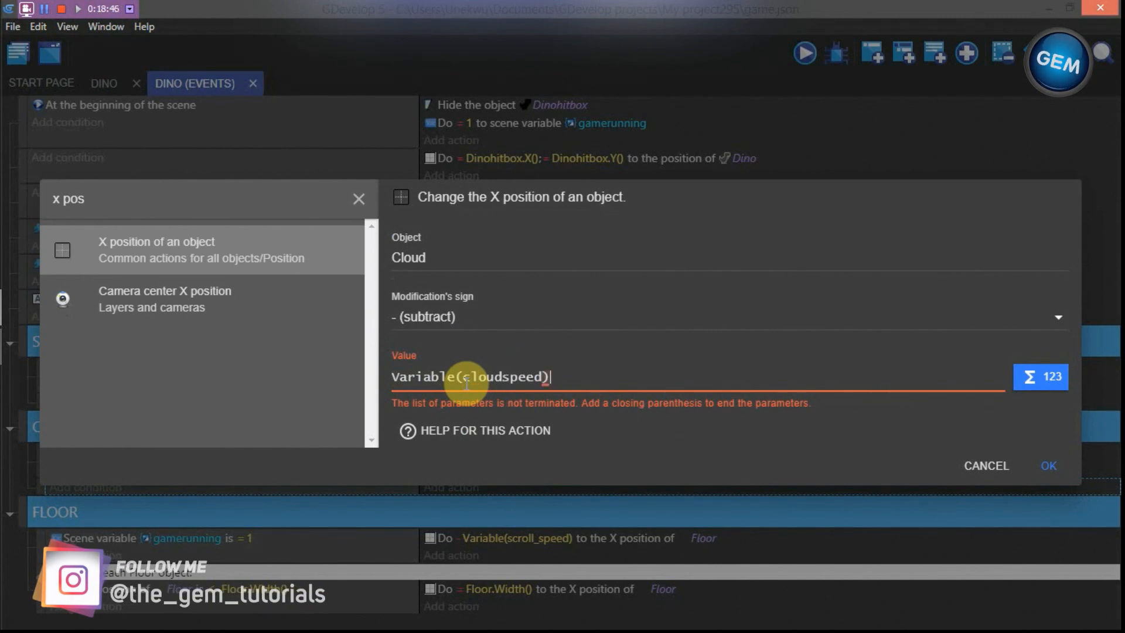
click(1034, 462)
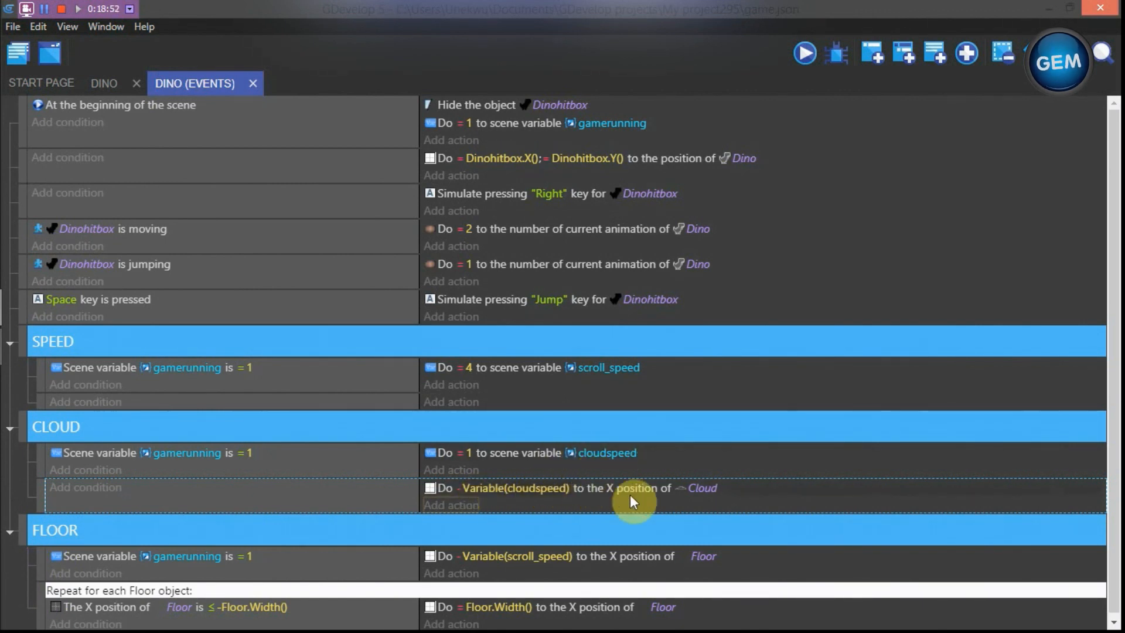
Add a For each object event repeated for each Cloud object at the end of the CLOUD group
drag(1110, 380, 1115, 430)
click(967, 53)
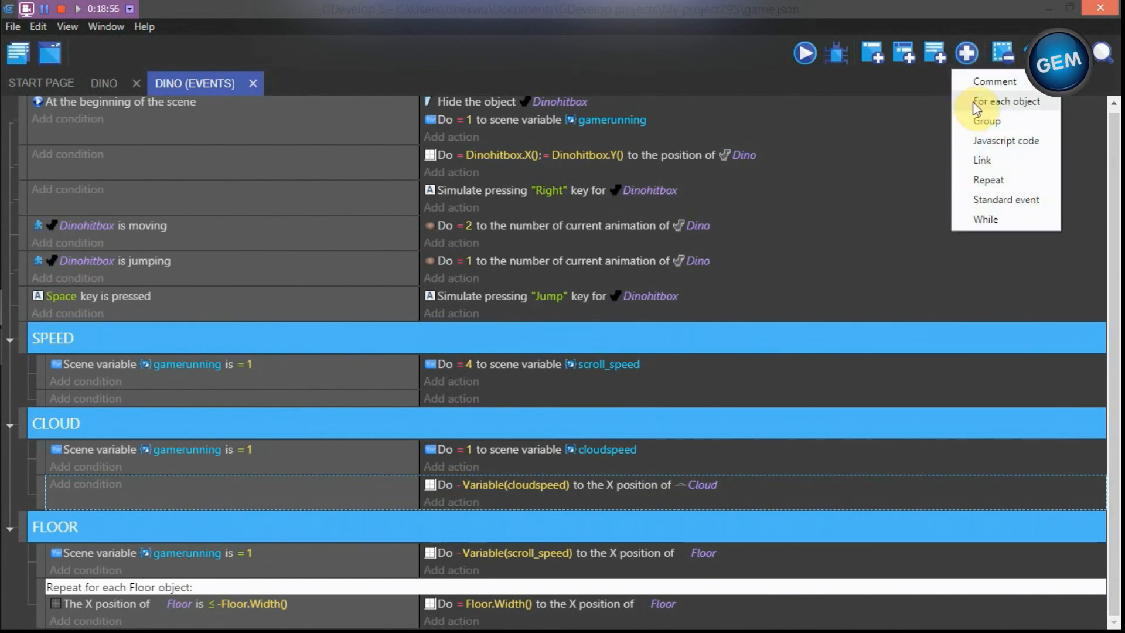
click(978, 103)
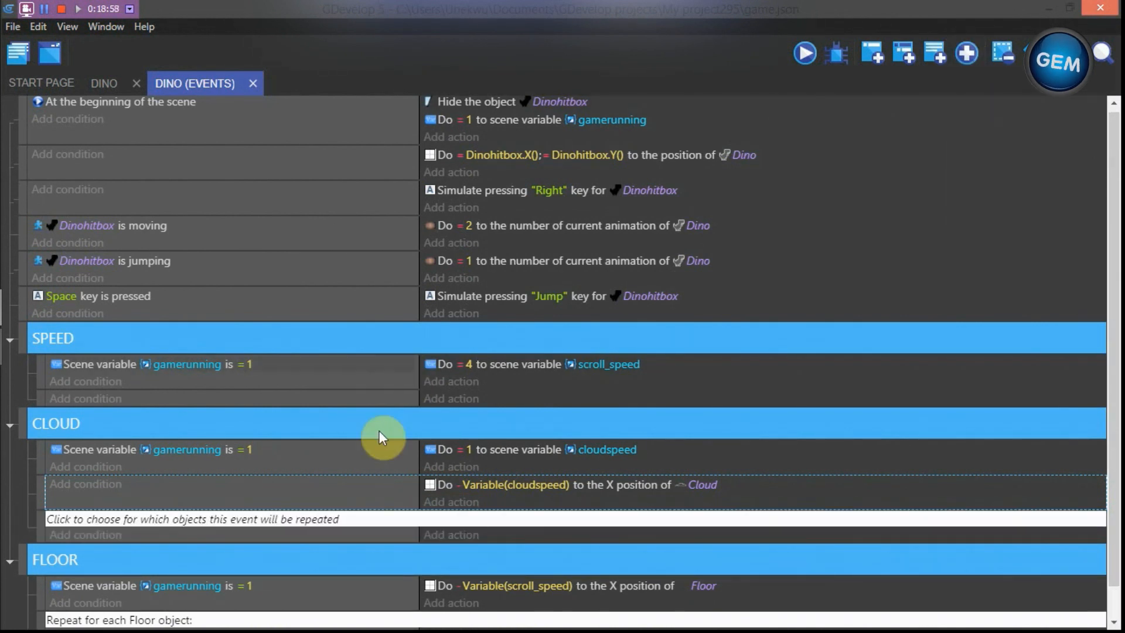
click(289, 520)
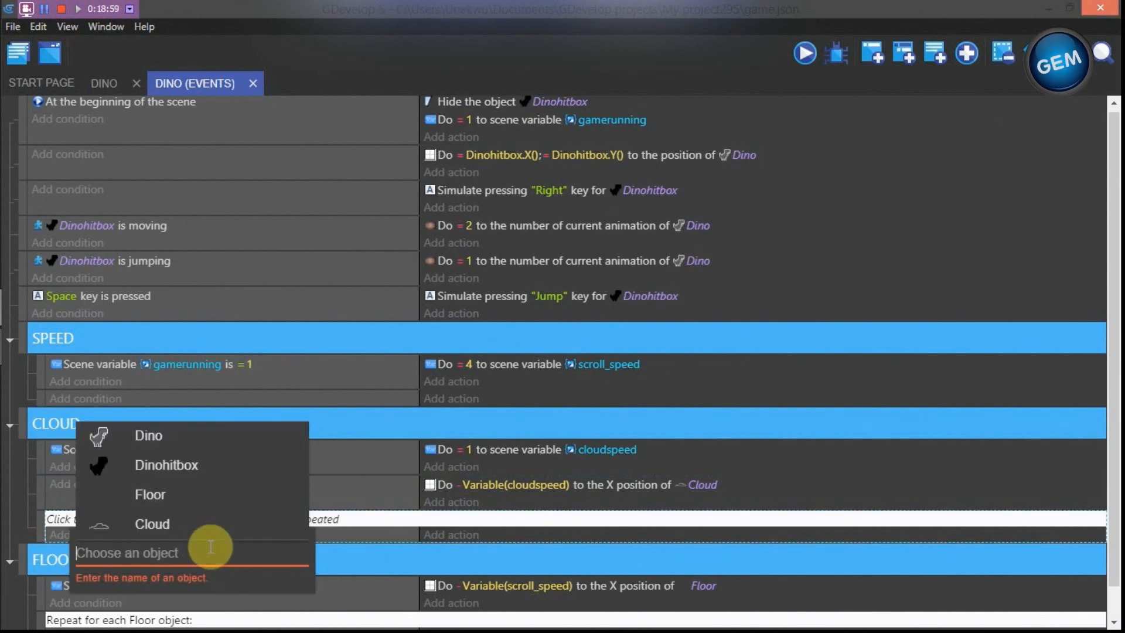
click(199, 518)
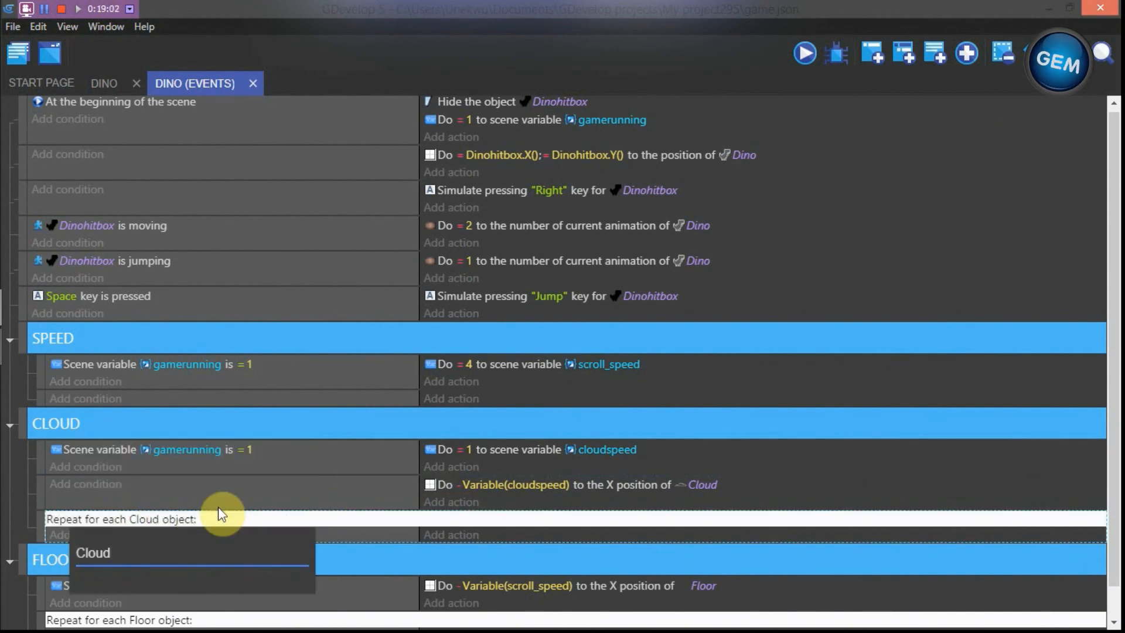
click(371, 537)
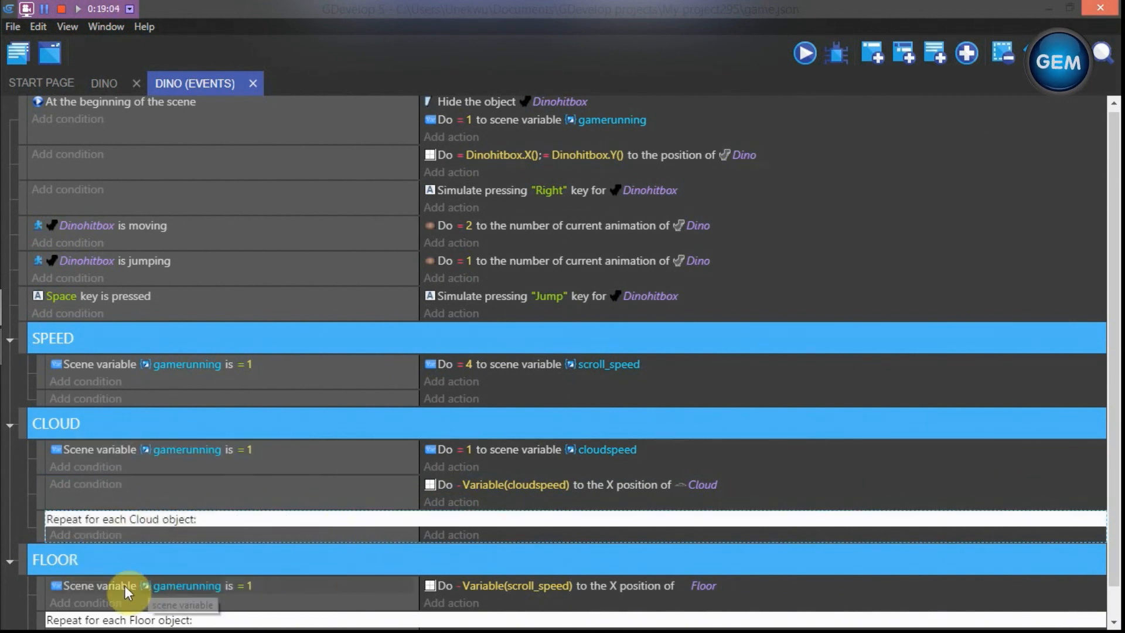
Add a condition to the for-each event that the Cloud's X position is less than or equal to -Cloud.Width()
click(88, 535)
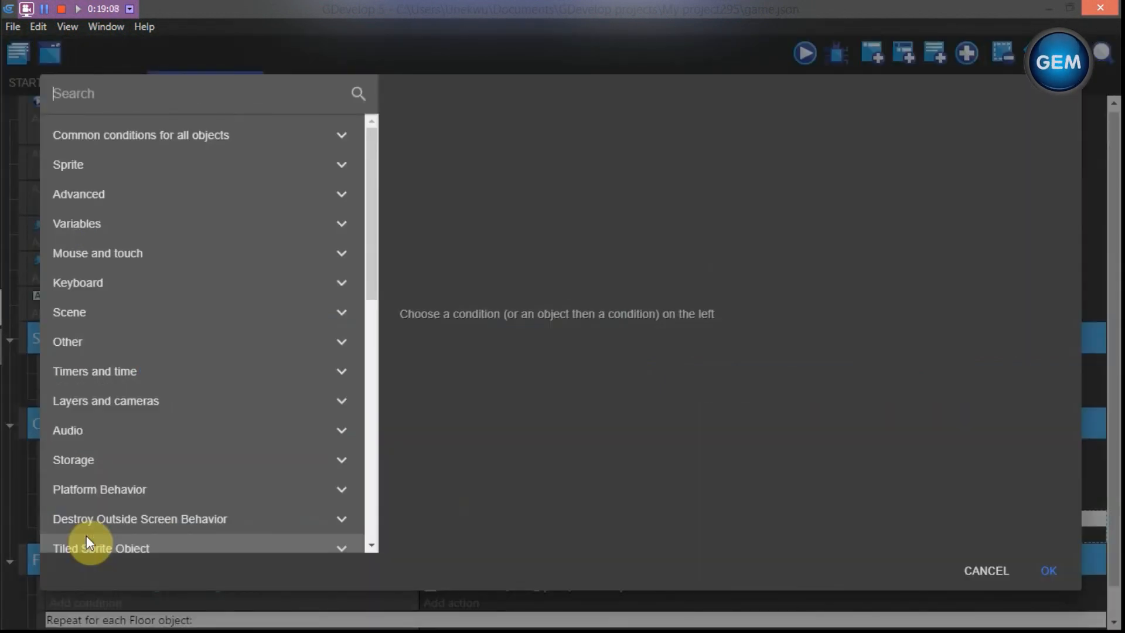
text(x pos)
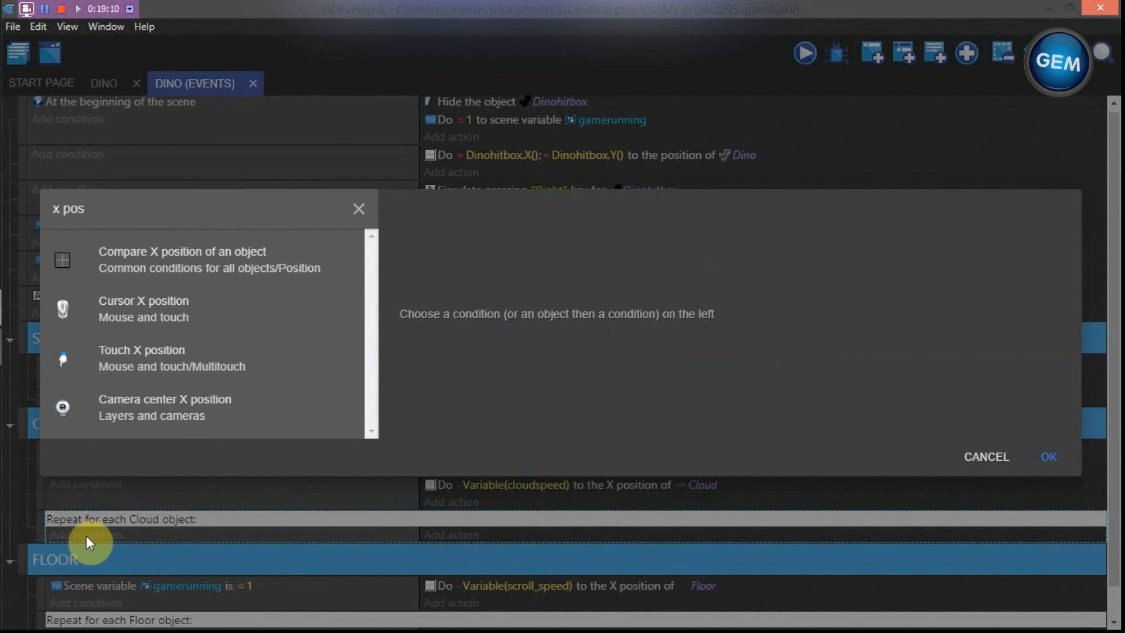
click(253, 255)
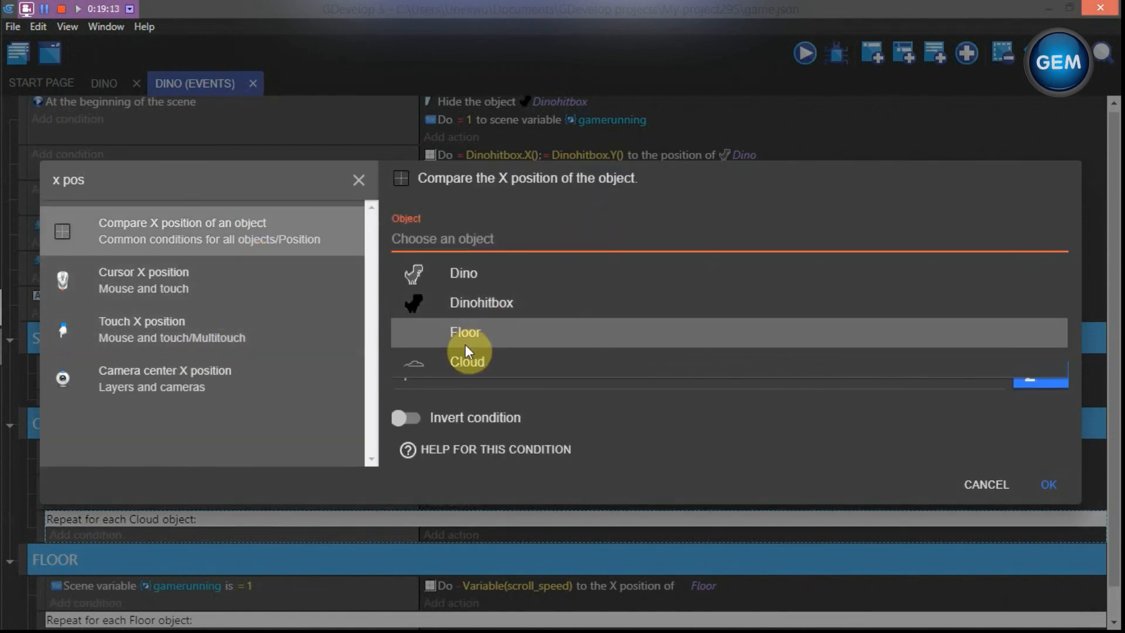
click(465, 360)
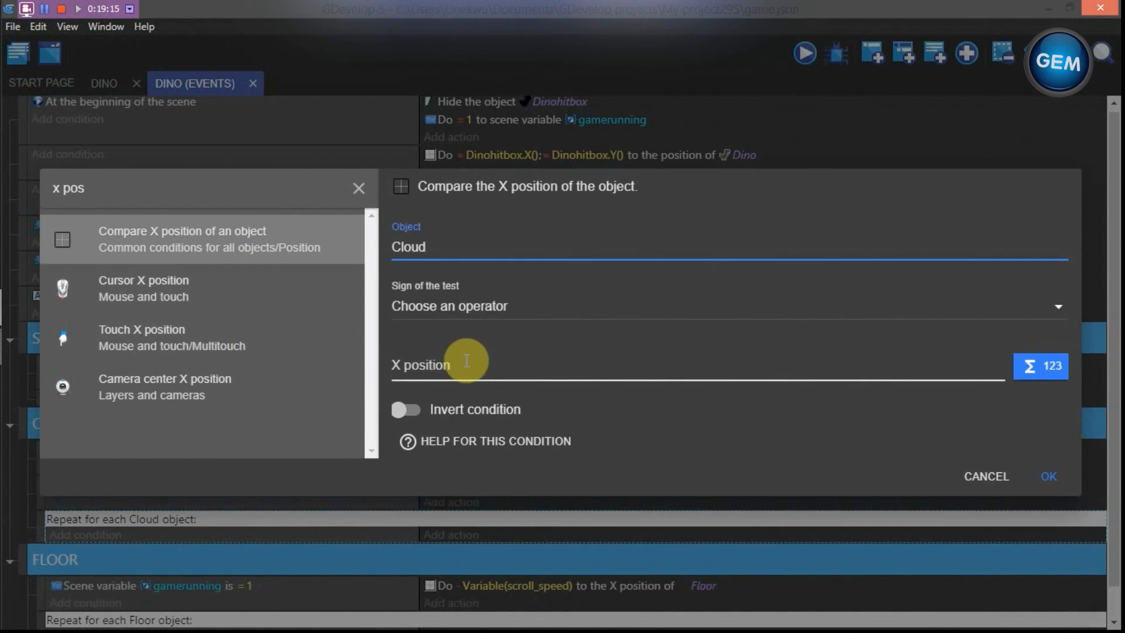
click(472, 308)
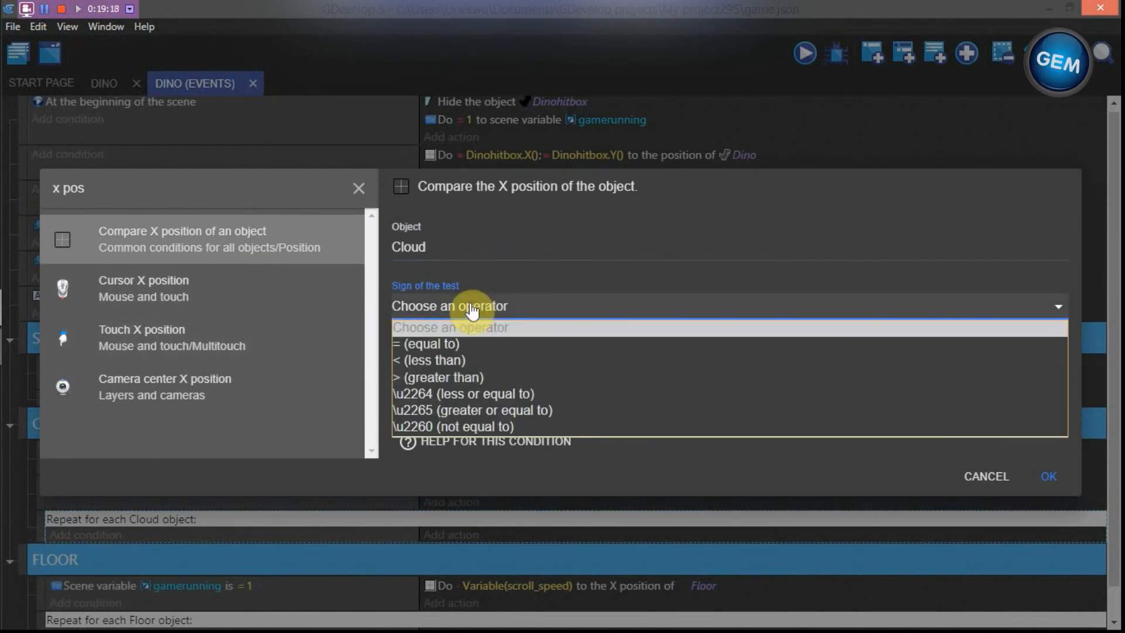
click(462, 397)
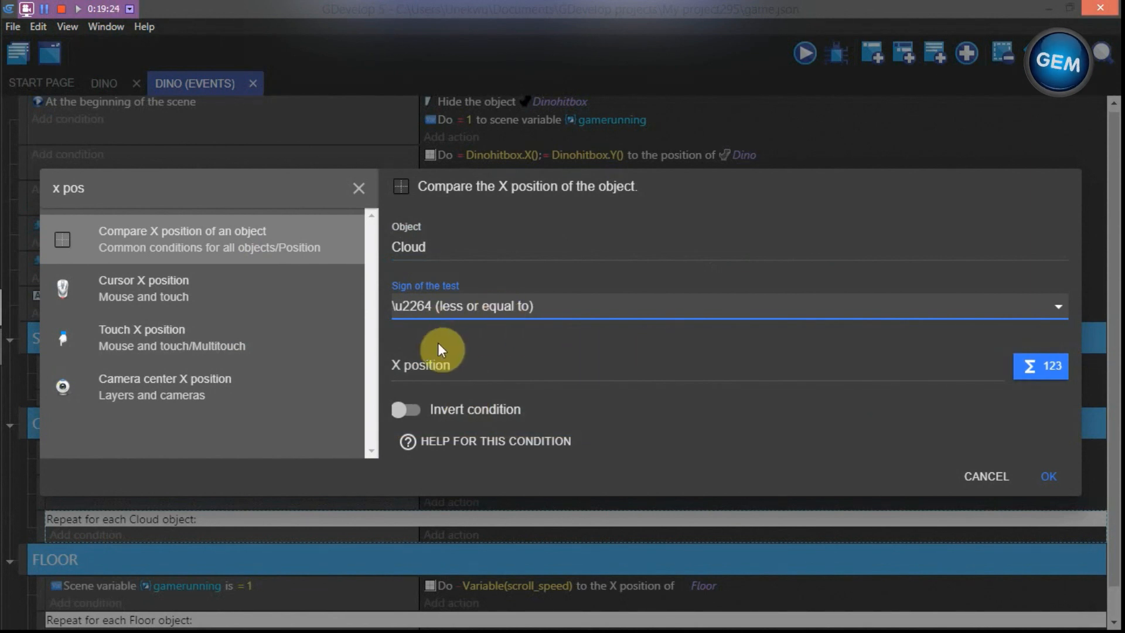
click(437, 364)
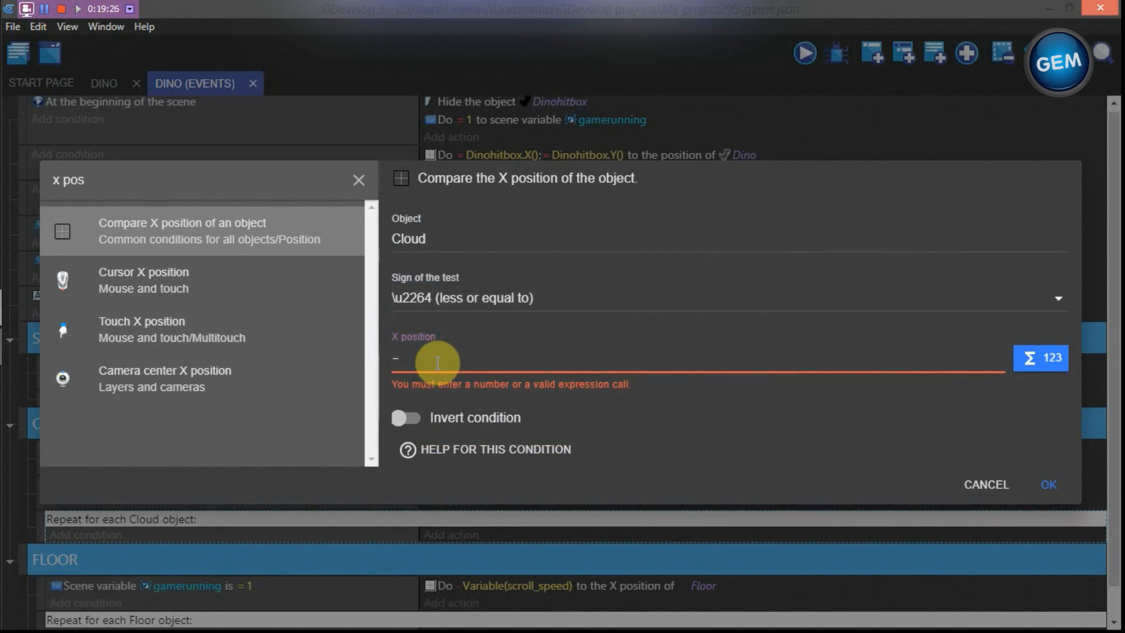
text(-Cloud)
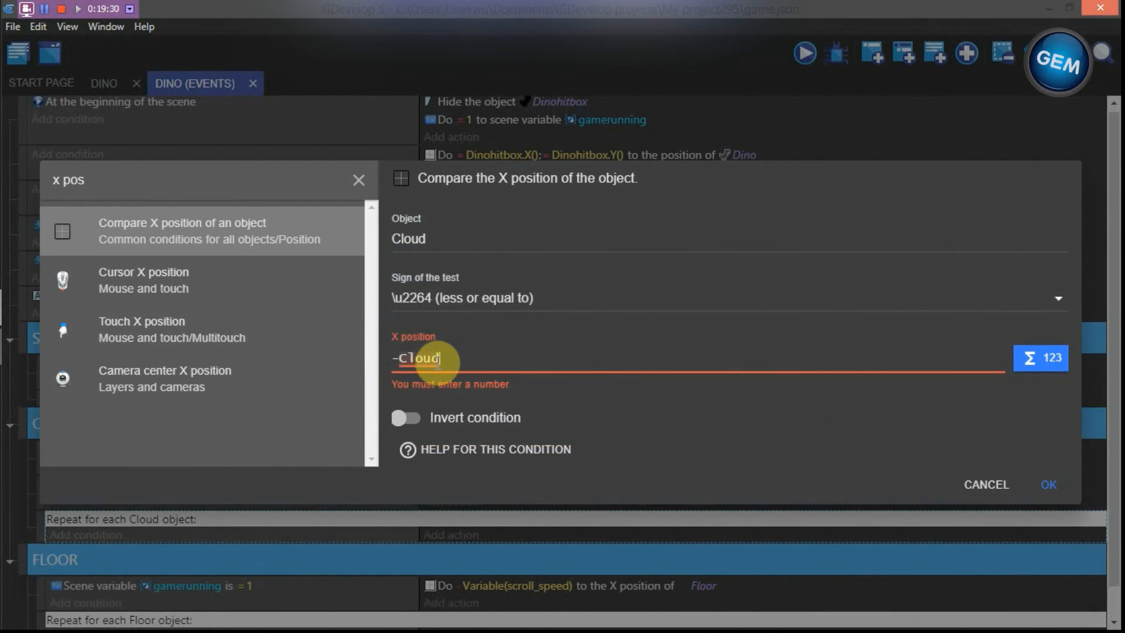
text(.)
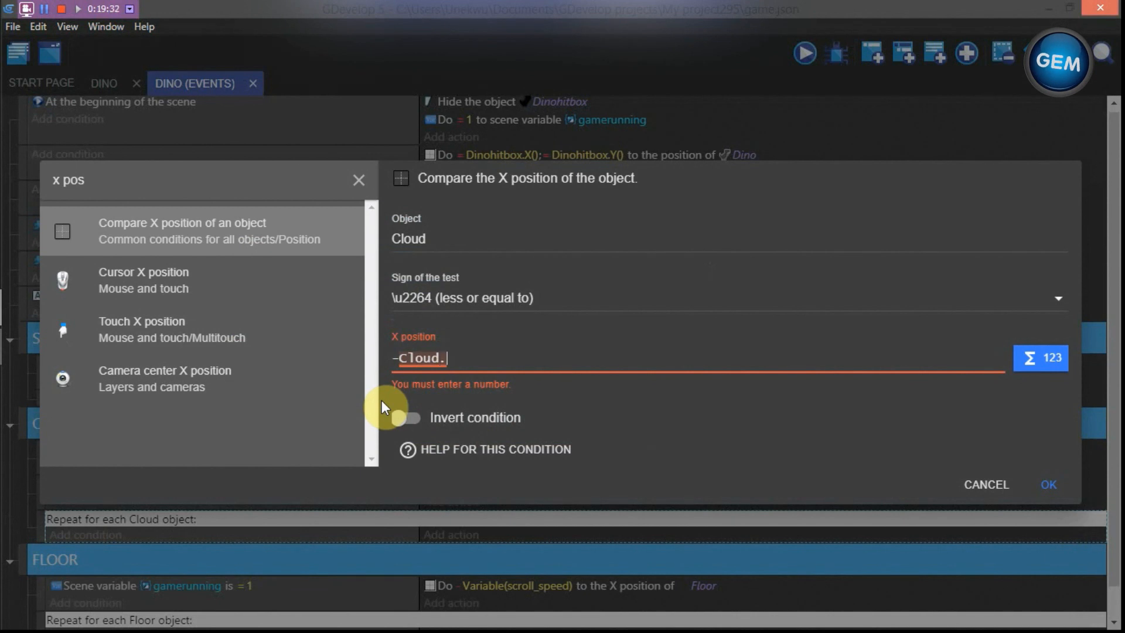
text(Width)
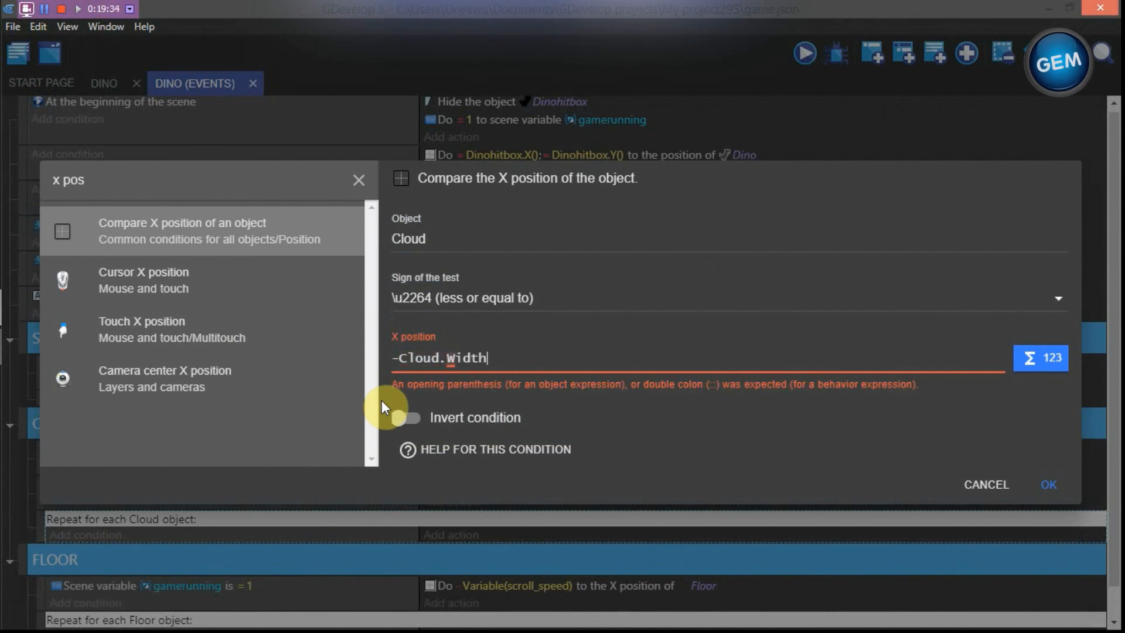
text(())
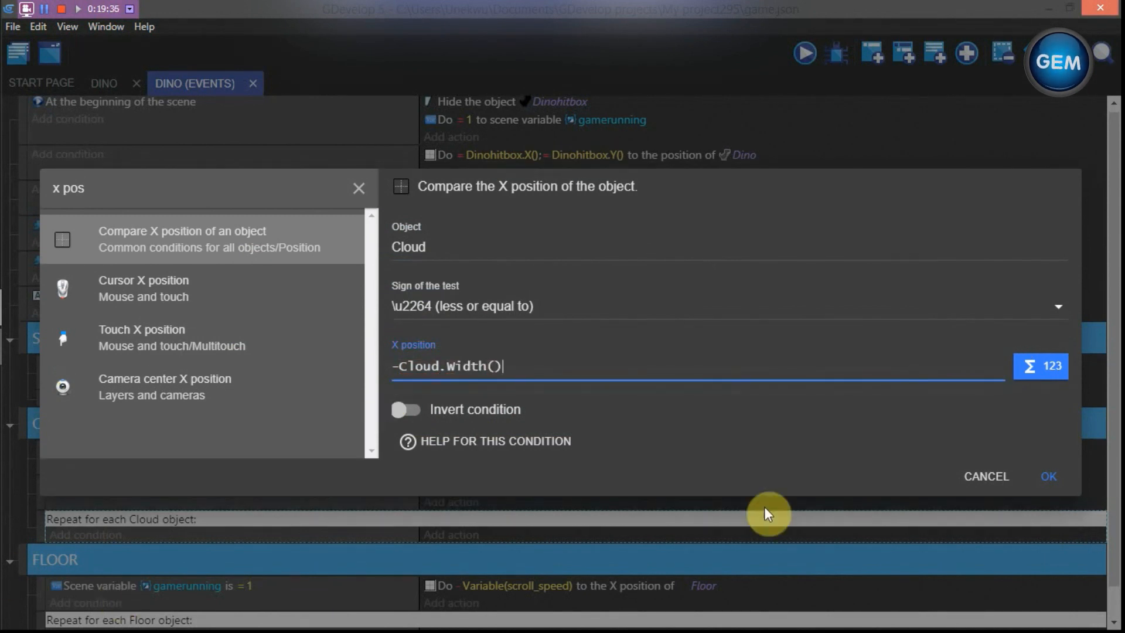
click(1049, 476)
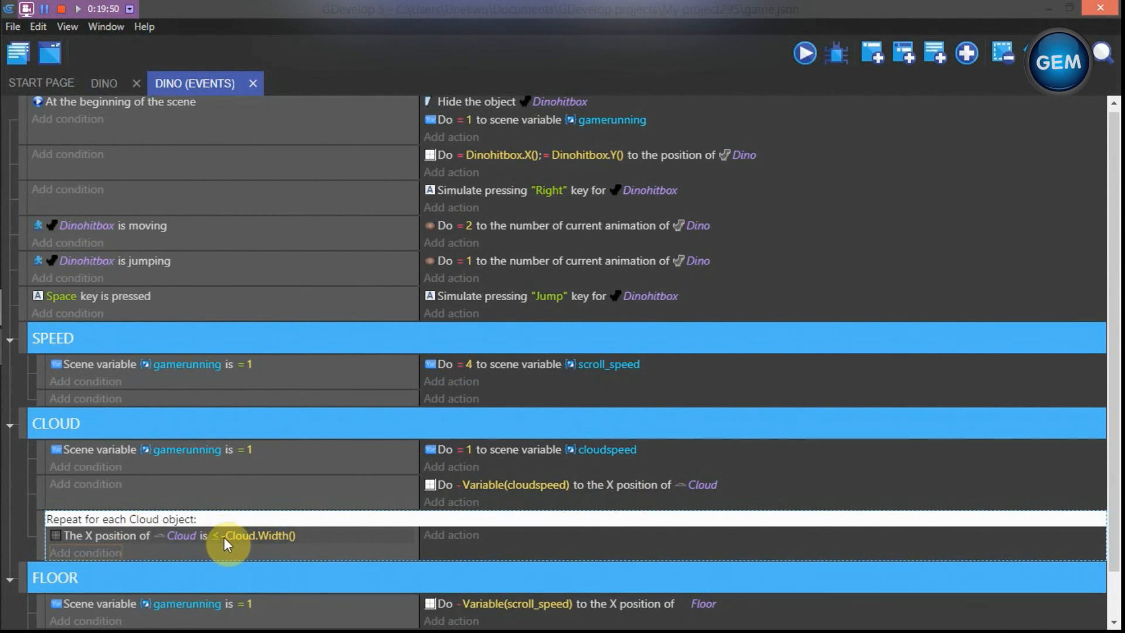
Add an action to the for-each event that adds 810 to the Cloud's X position
click(441, 542)
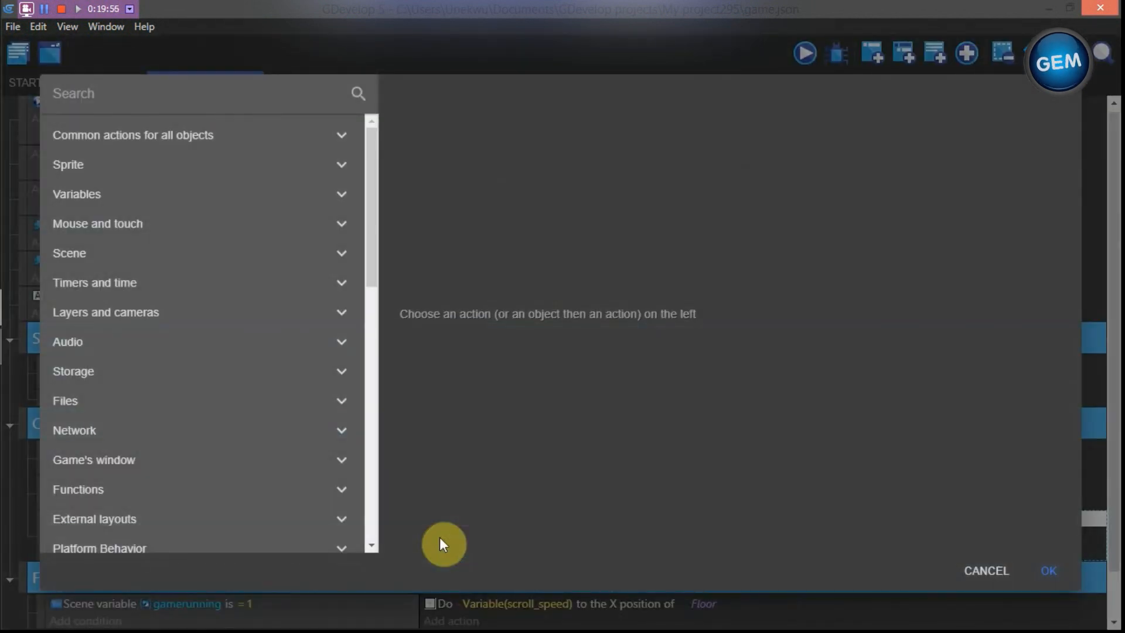
text(x posi)
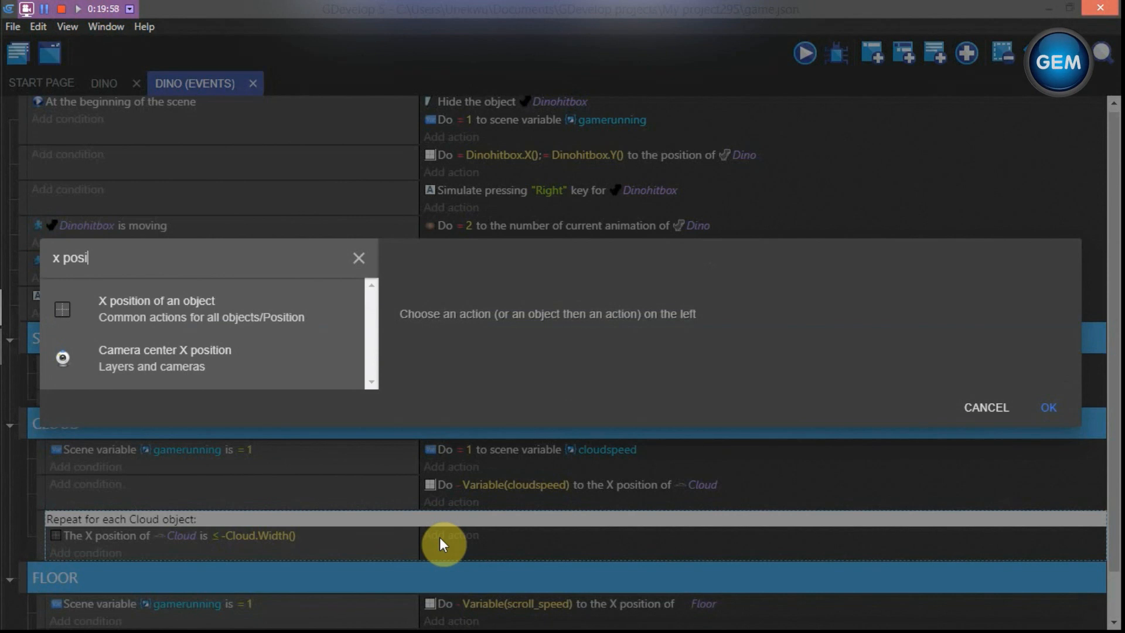
click(292, 310)
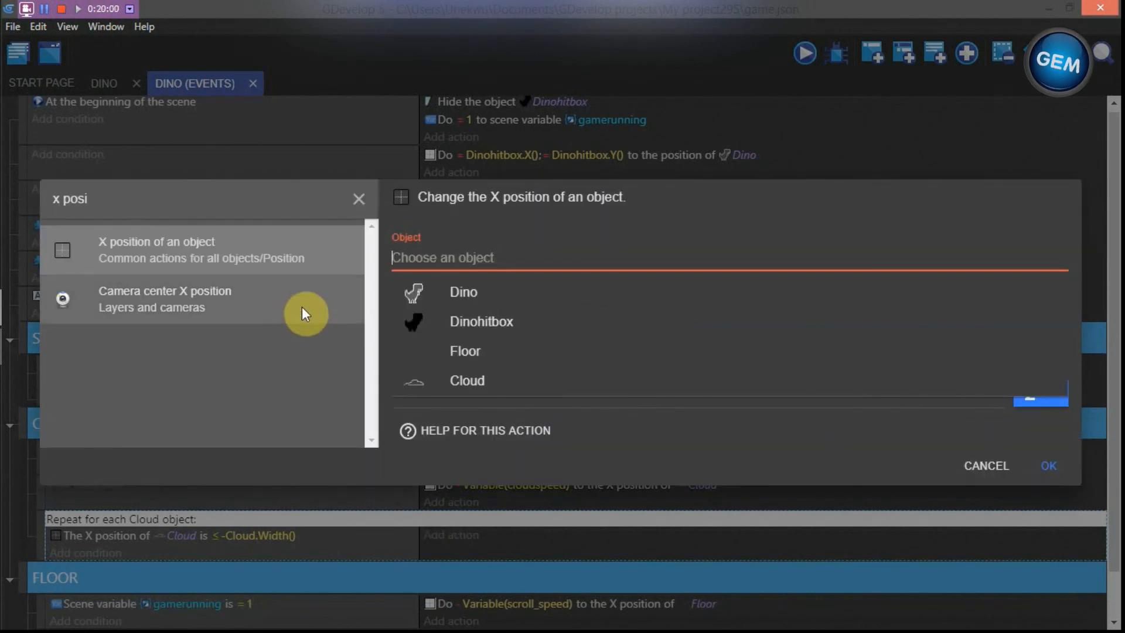
click(448, 386)
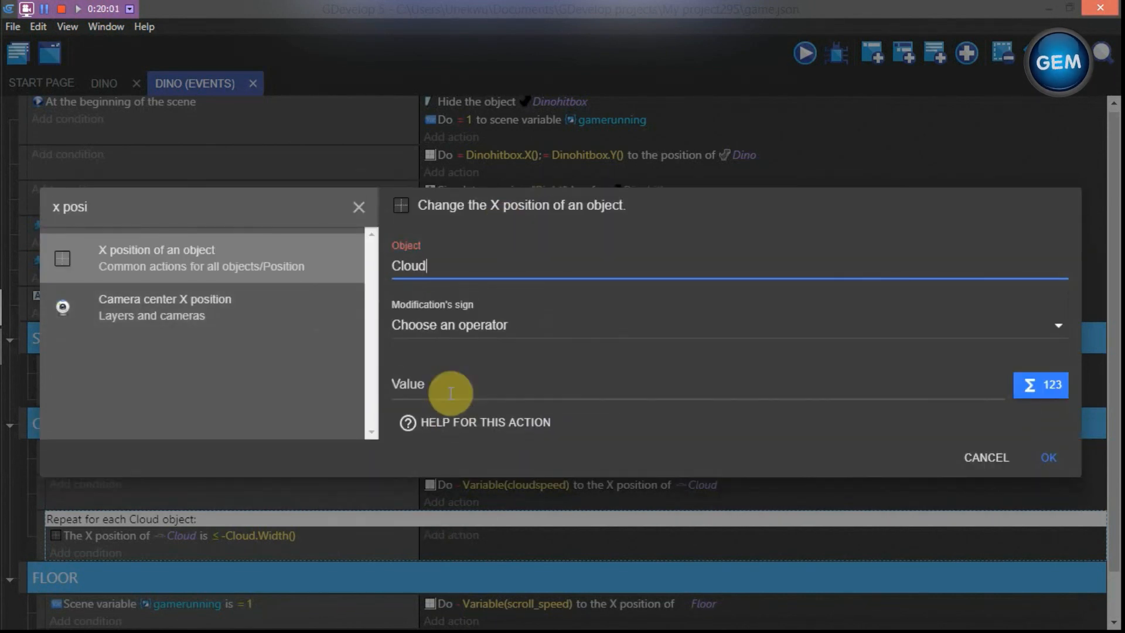
click(456, 328)
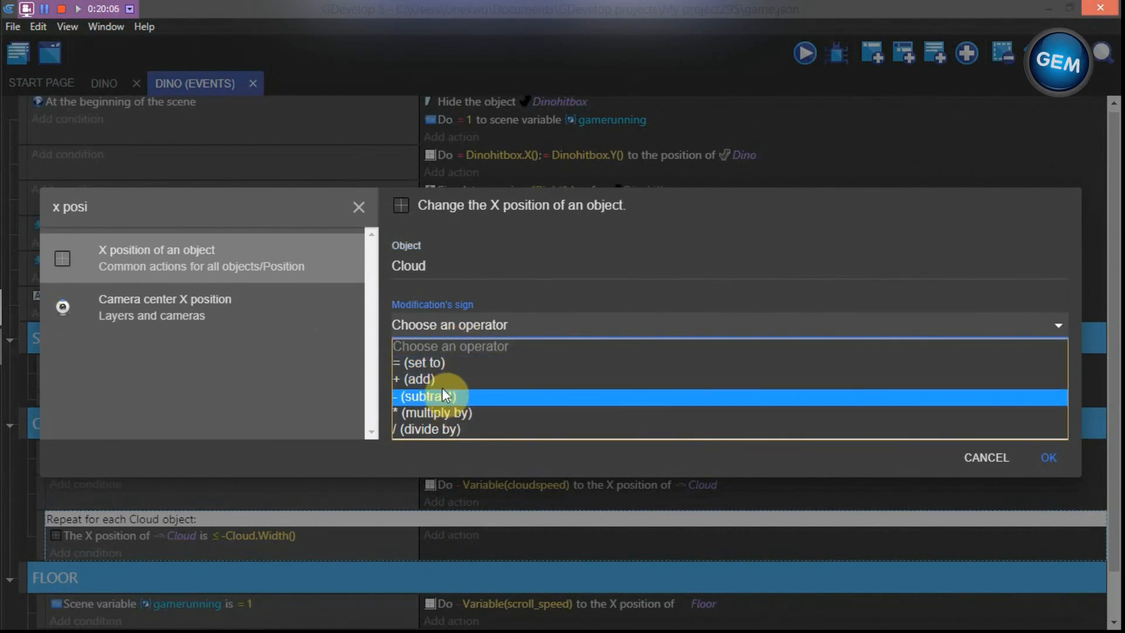
click(440, 379)
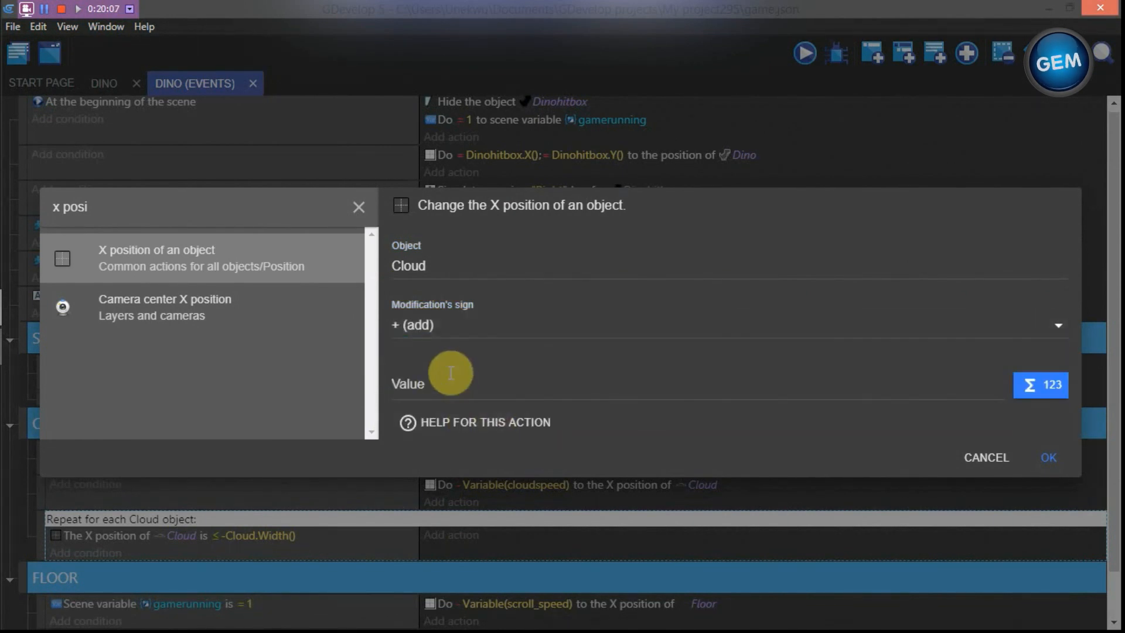
click(448, 382)
text(810)
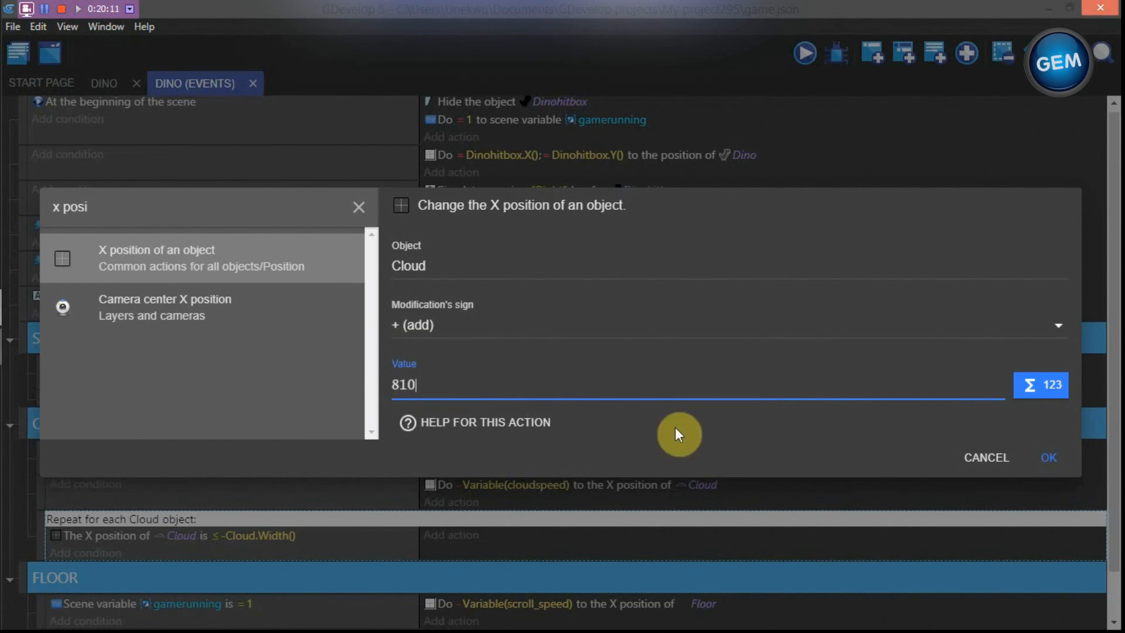
click(1048, 460)
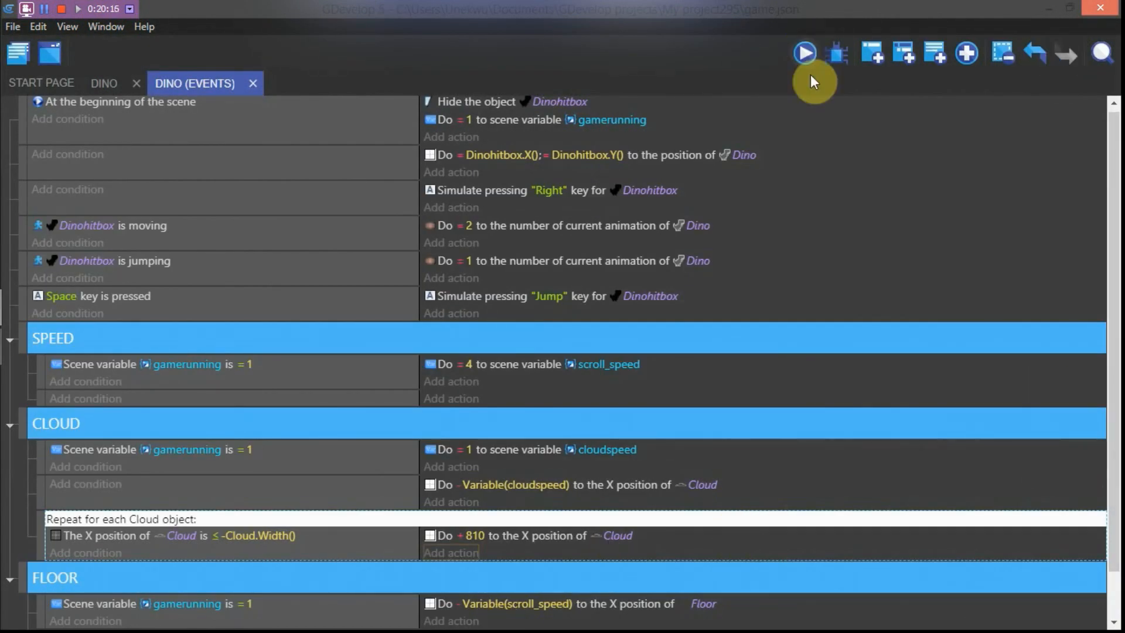
Add an event below the for-each event with the condition that scene variable cloudspeed equals 1
click(879, 56)
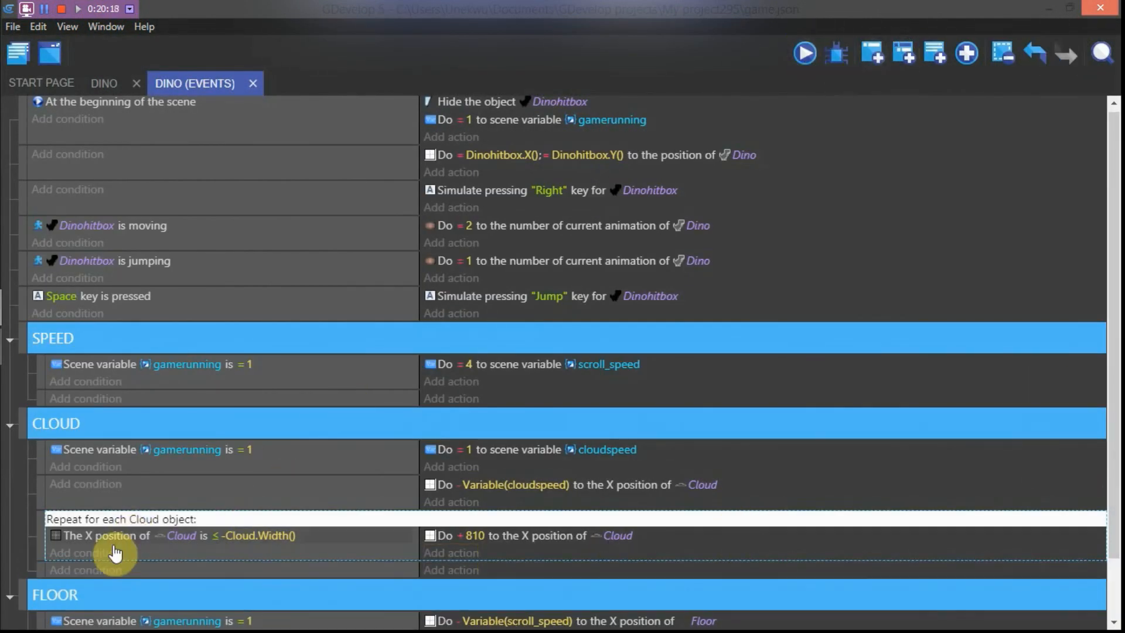
click(95, 570)
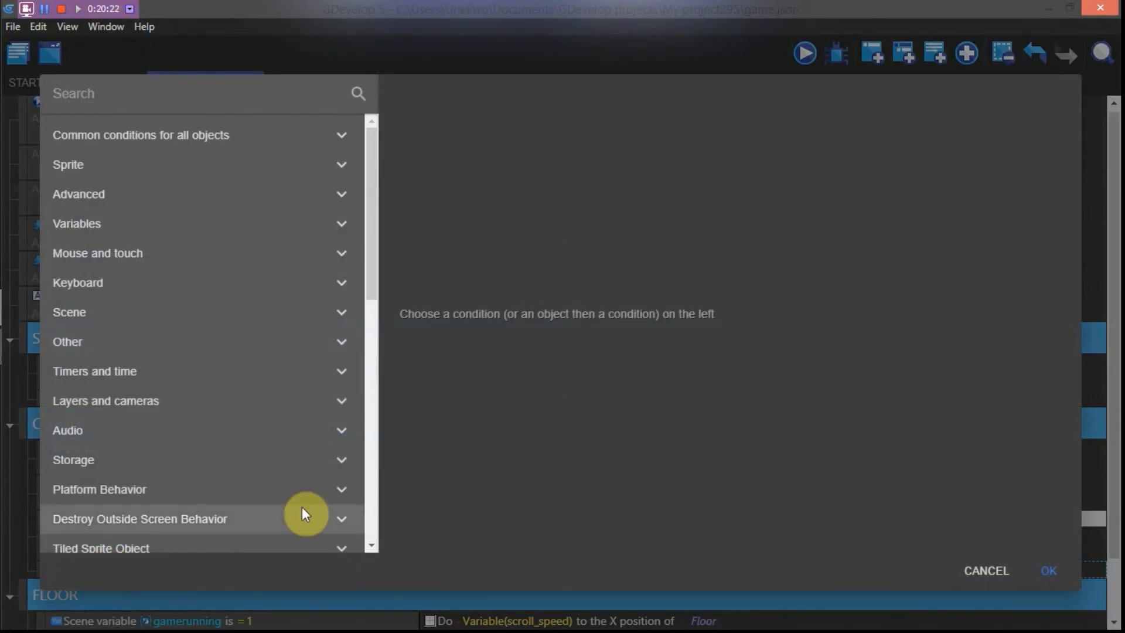
text(scene)
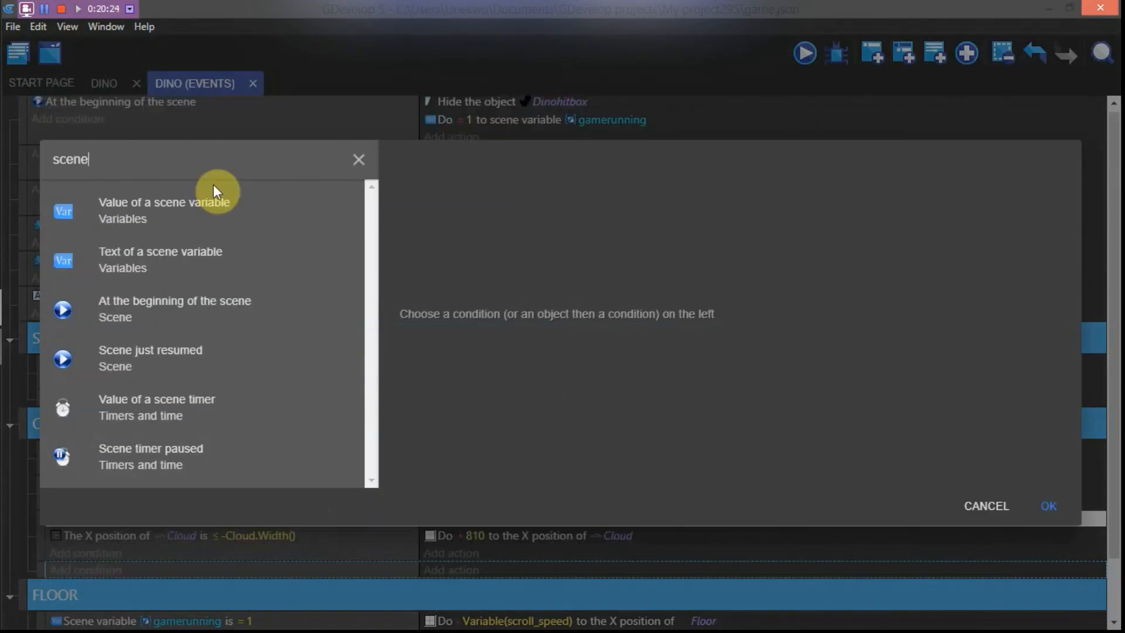
click(213, 212)
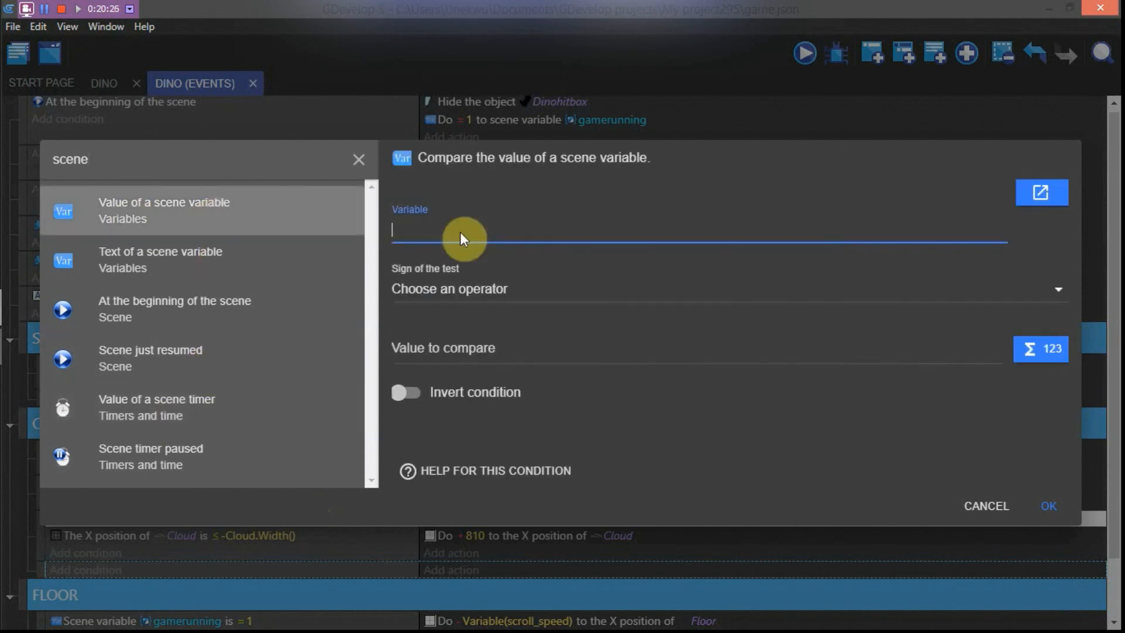
text(cloud)
text(eed)
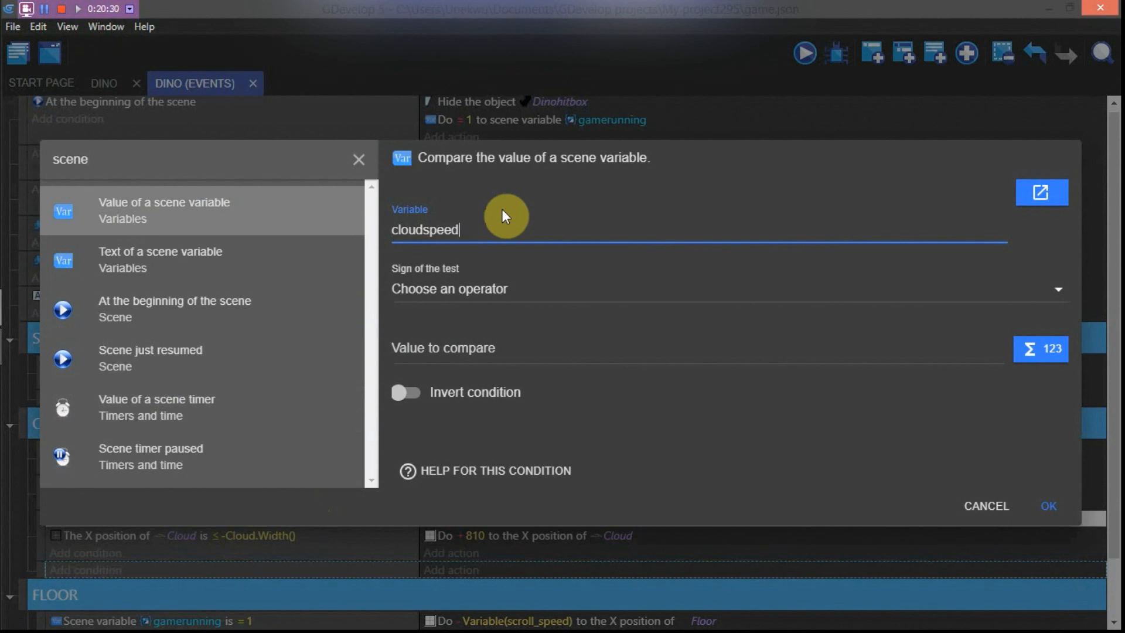
click(480, 290)
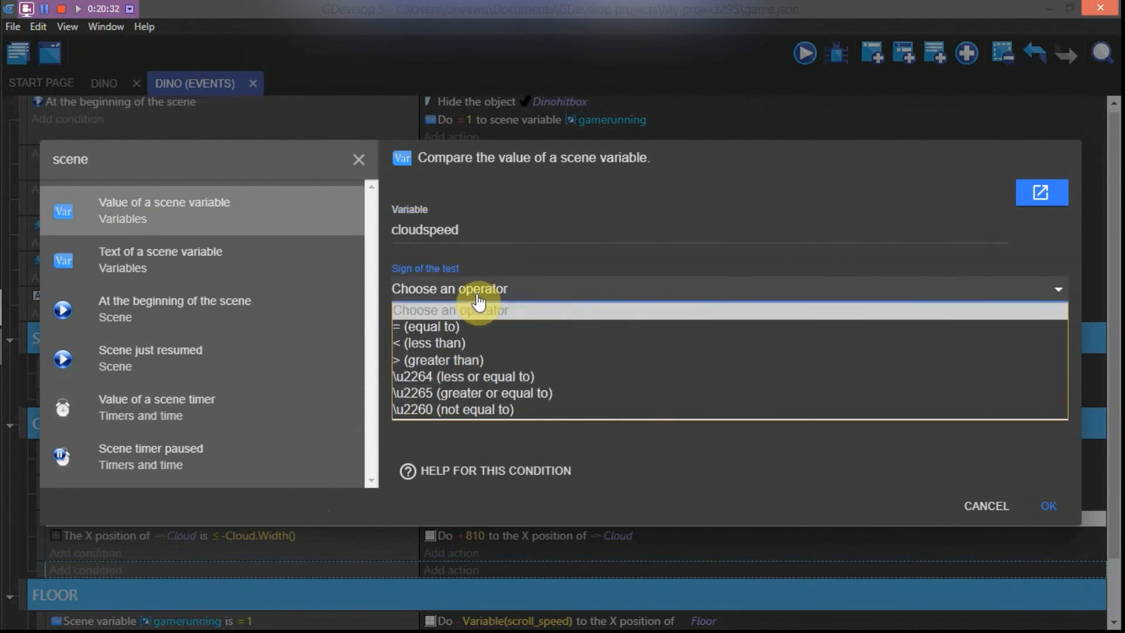
click(474, 326)
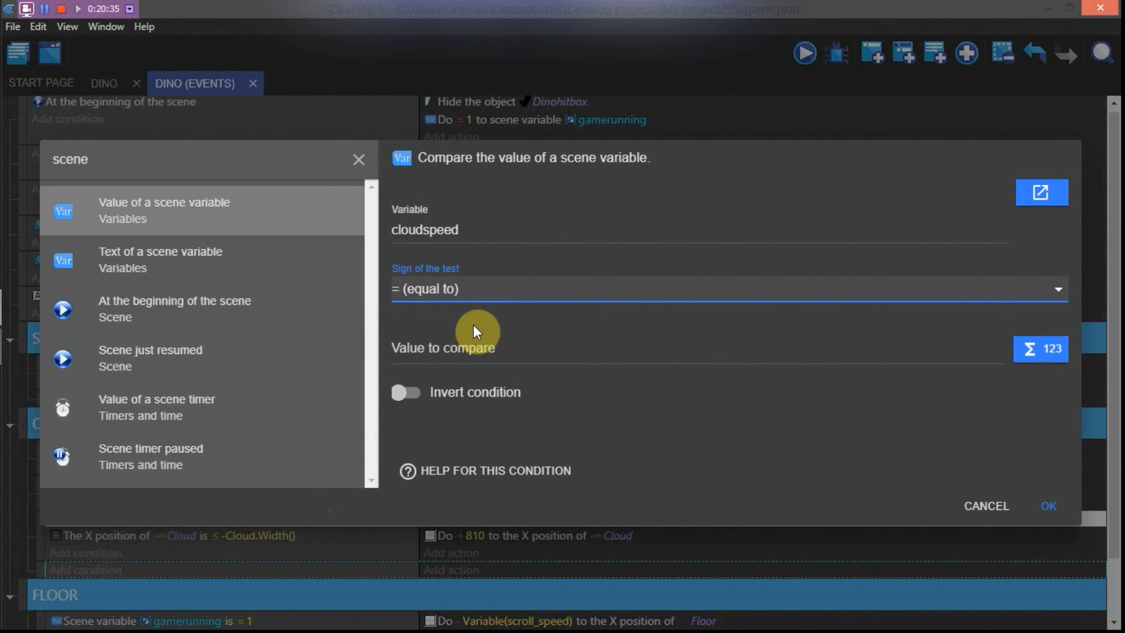
click(467, 350)
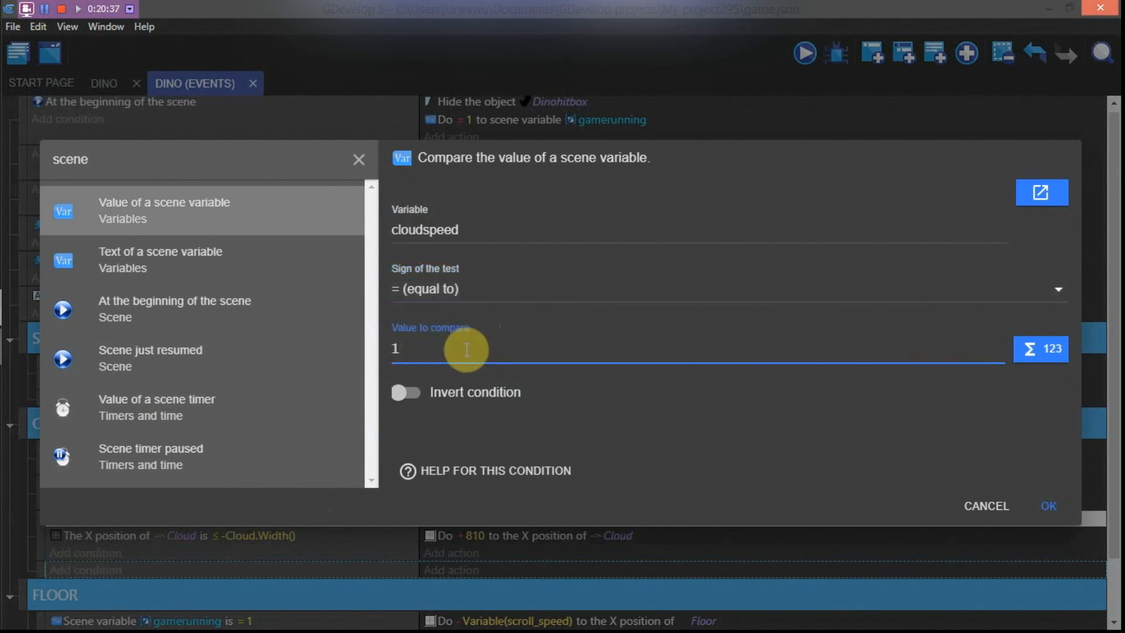
text(1)
click(1046, 505)
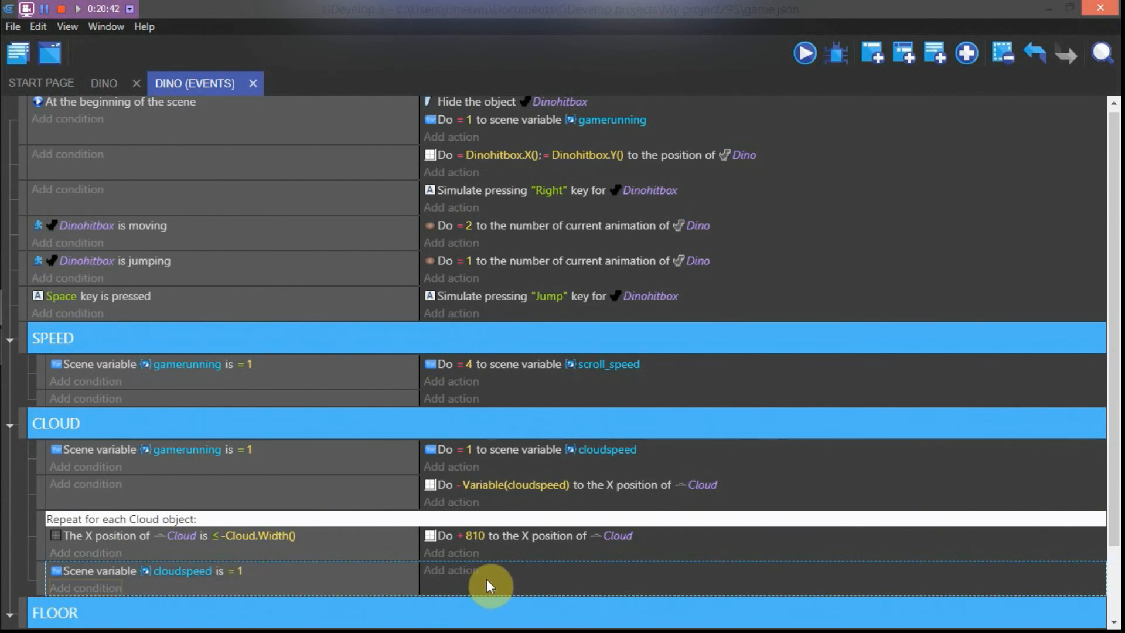
Add an action to the cloudspeed = 1 event applying an instant force of -15 on X and 0 on Y to Cloud
click(469, 576)
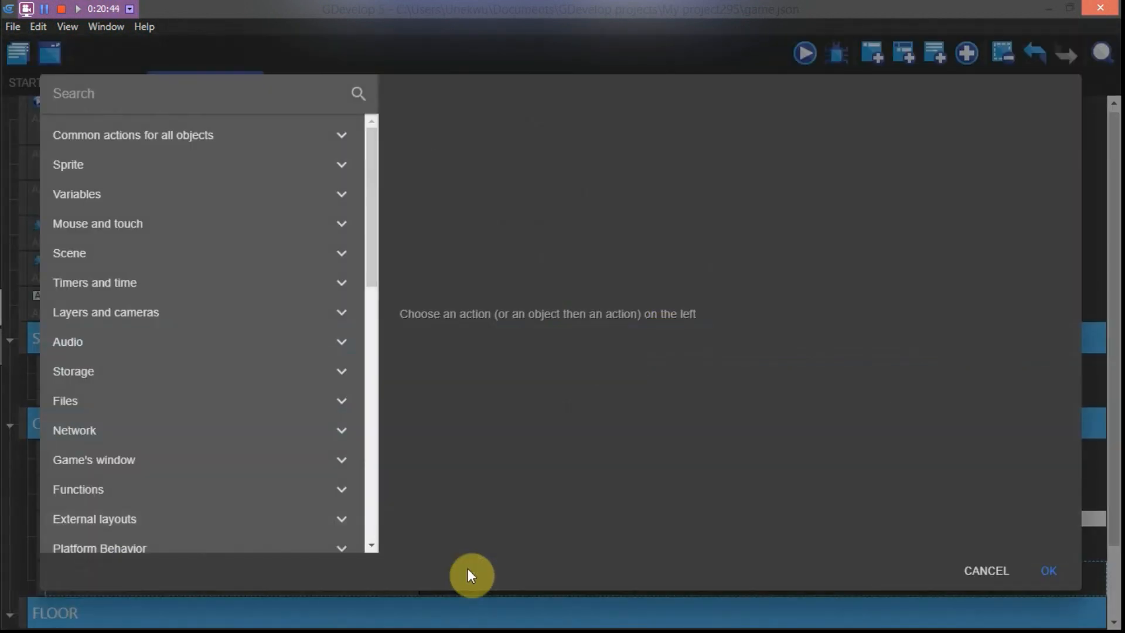
text(force)
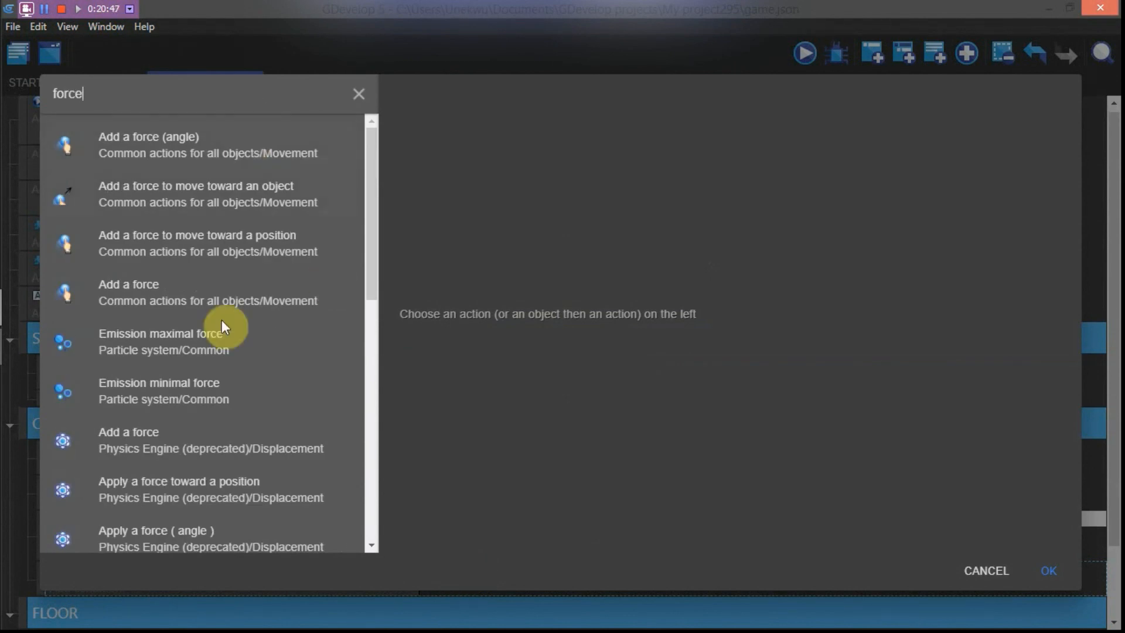
click(241, 276)
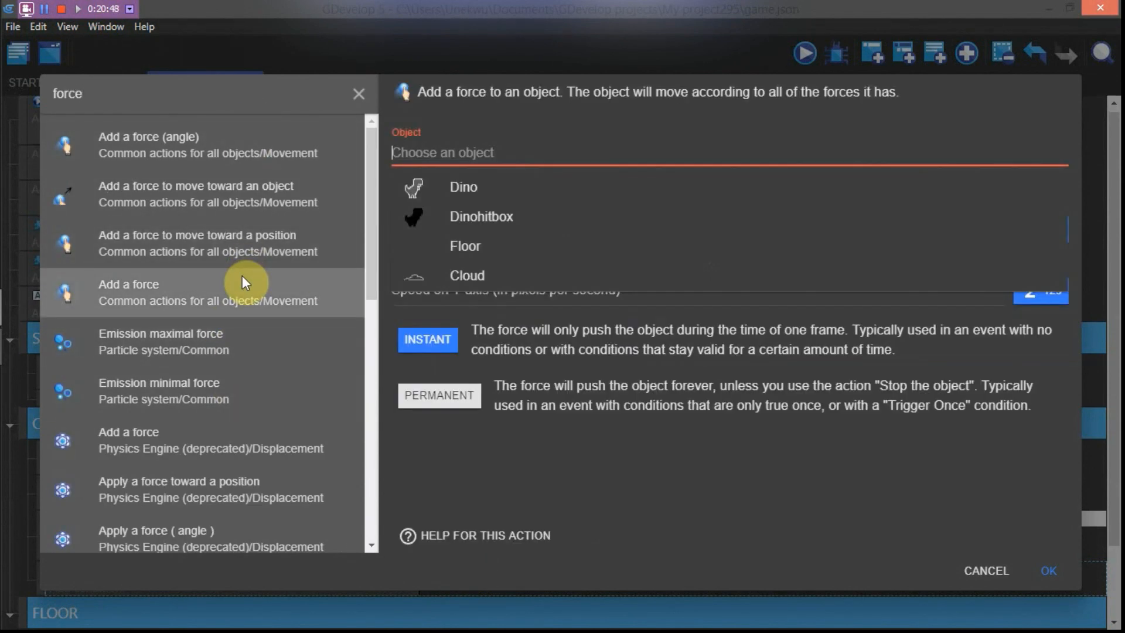
click(465, 276)
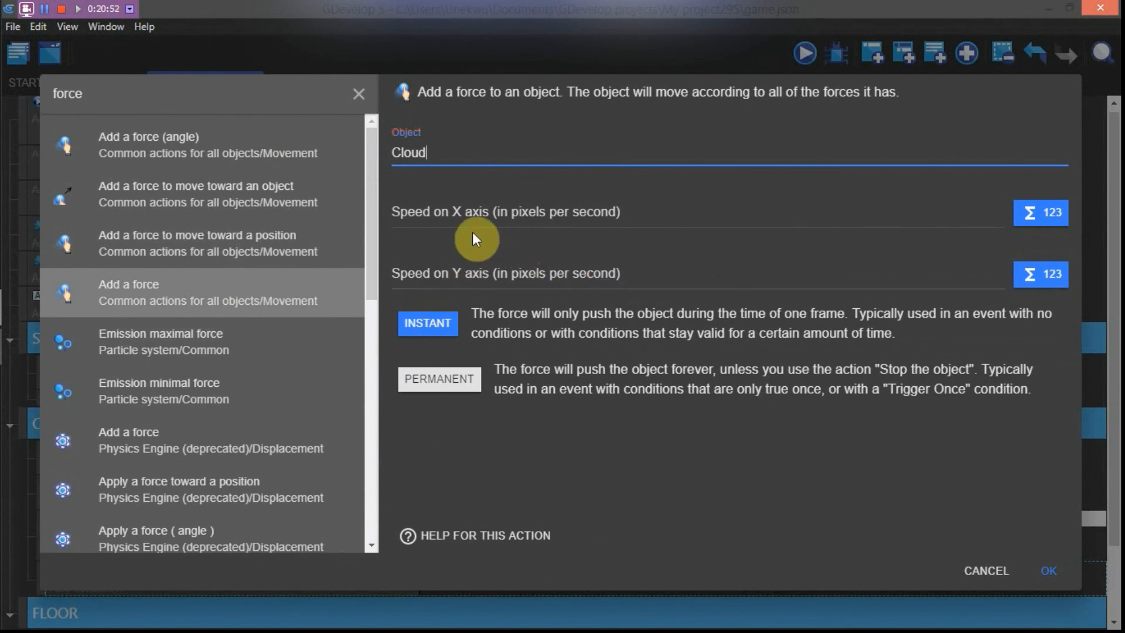
click(478, 206)
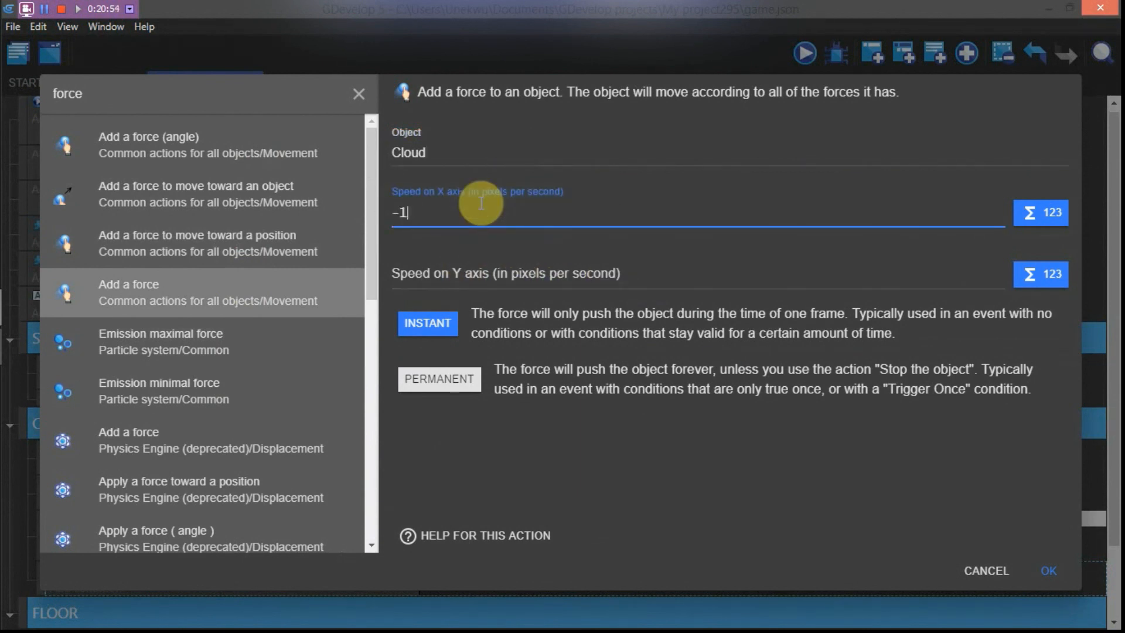
click(488, 269)
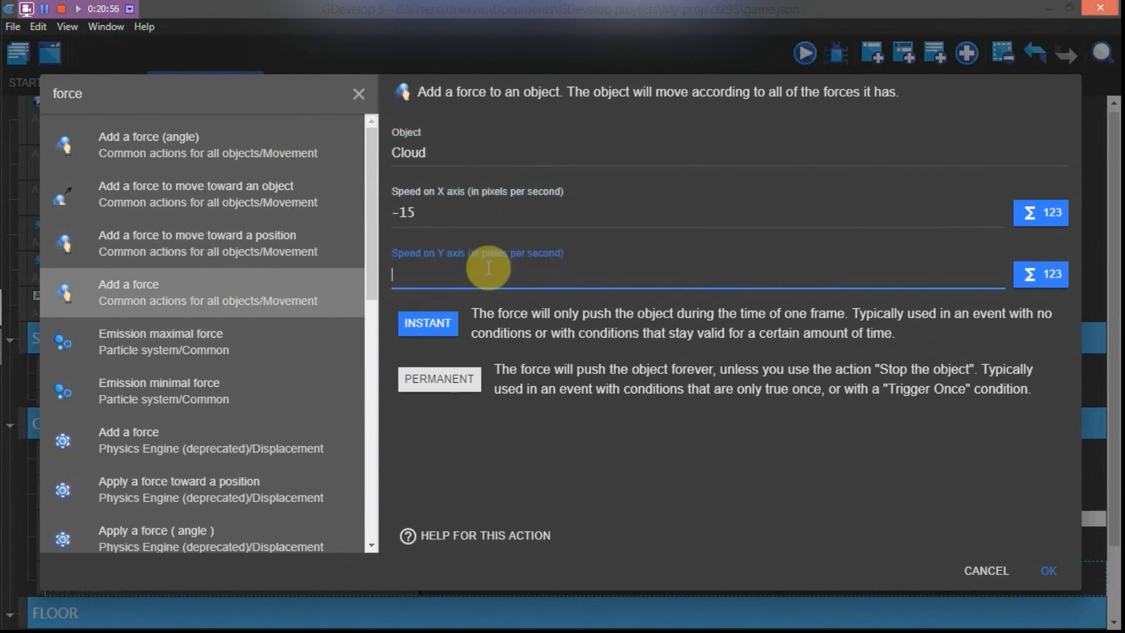
click(1041, 572)
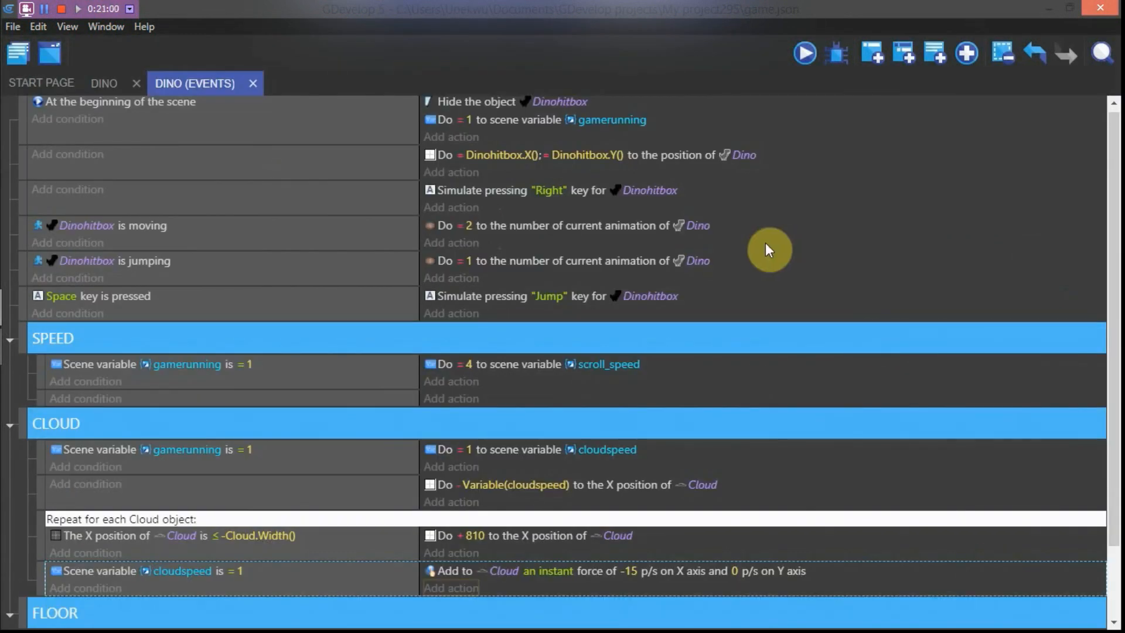
Preview the game to check the cloud movement and the floor scrolling, then close the preview
scroll(719, 276, down, 2)
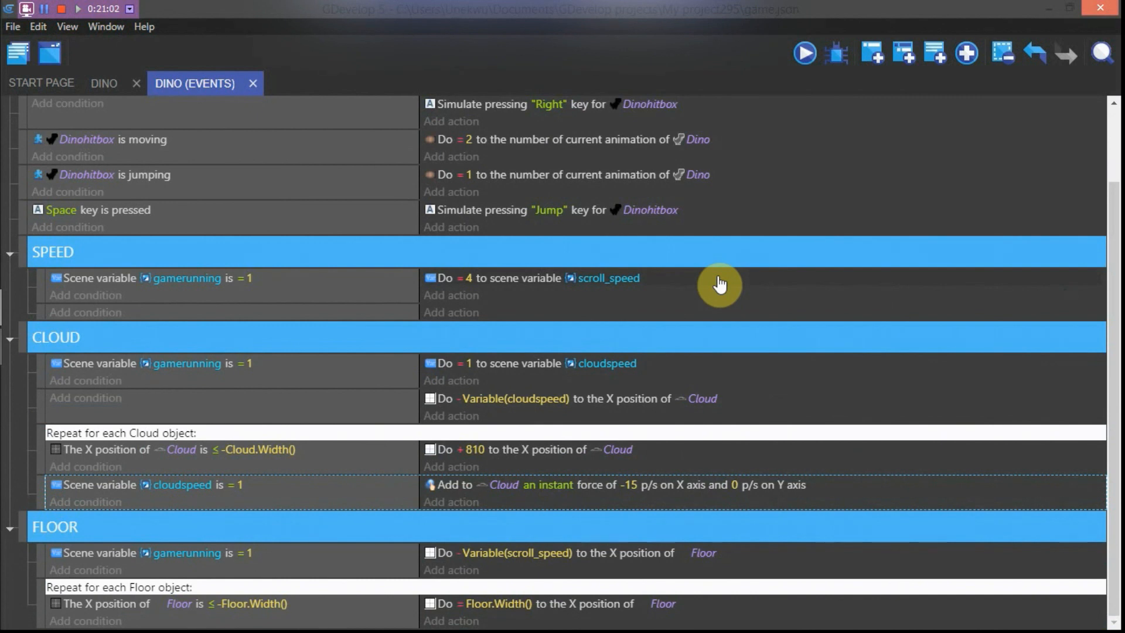
click(806, 53)
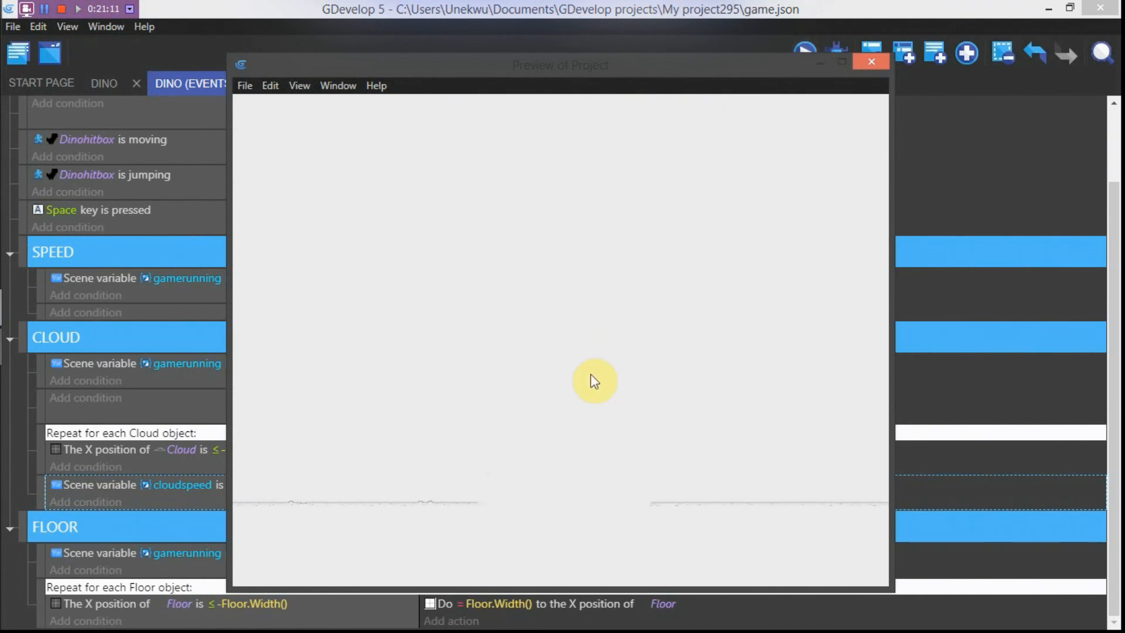
click(873, 65)
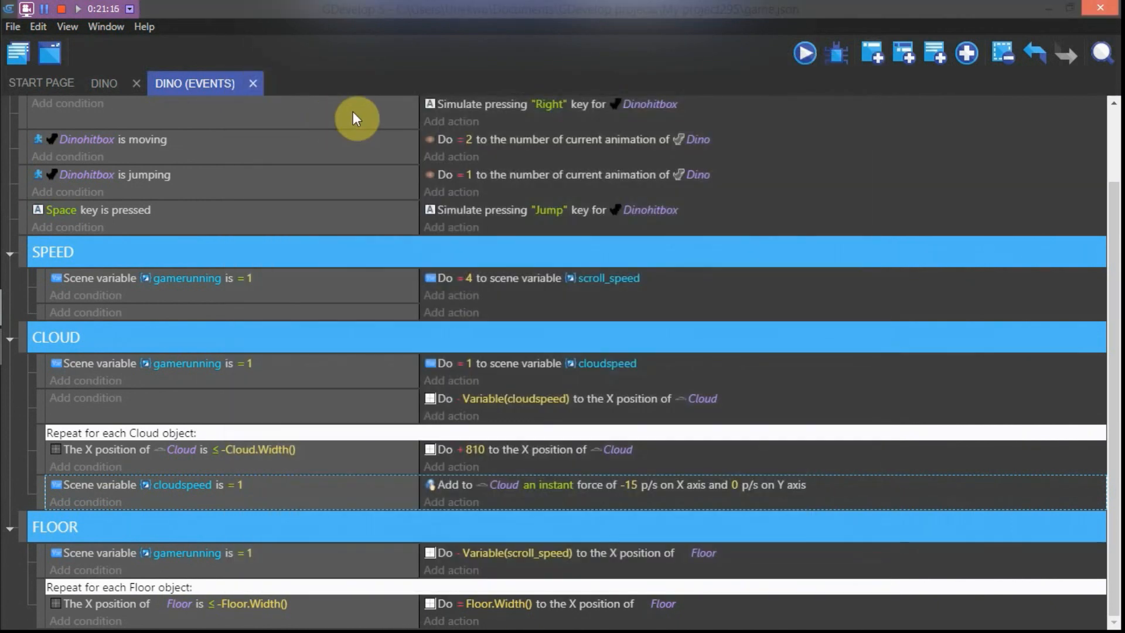
Place a Cloud instance in the DINO scene above the floor, inside the game frame
click(117, 84)
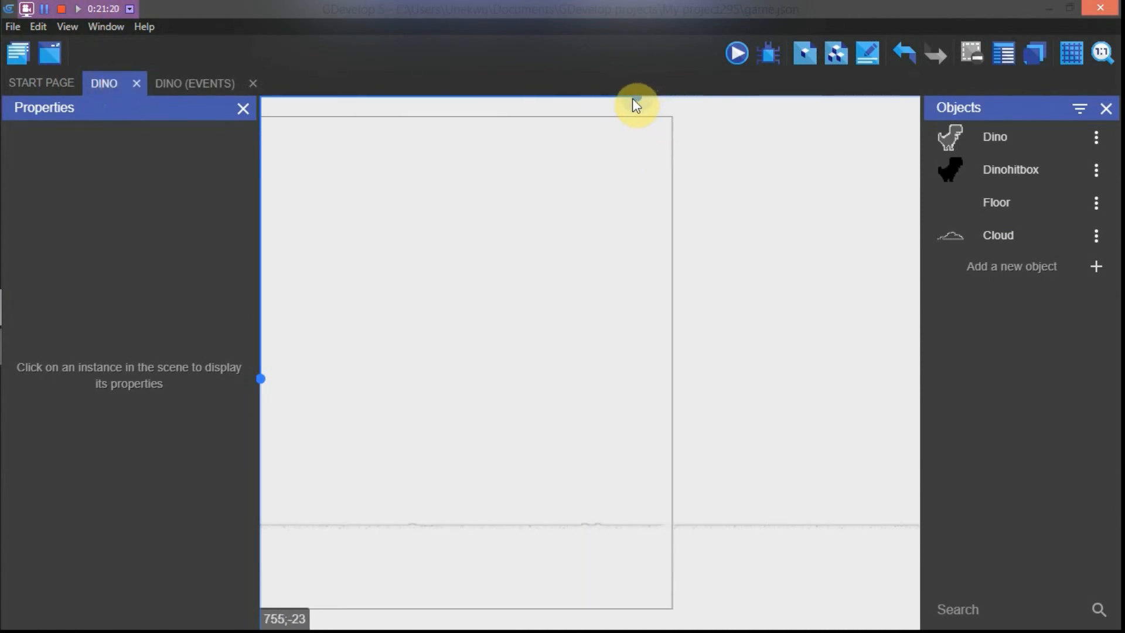
drag(979, 233, 607, 432)
click(784, 391)
drag(627, 103, 670, 111)
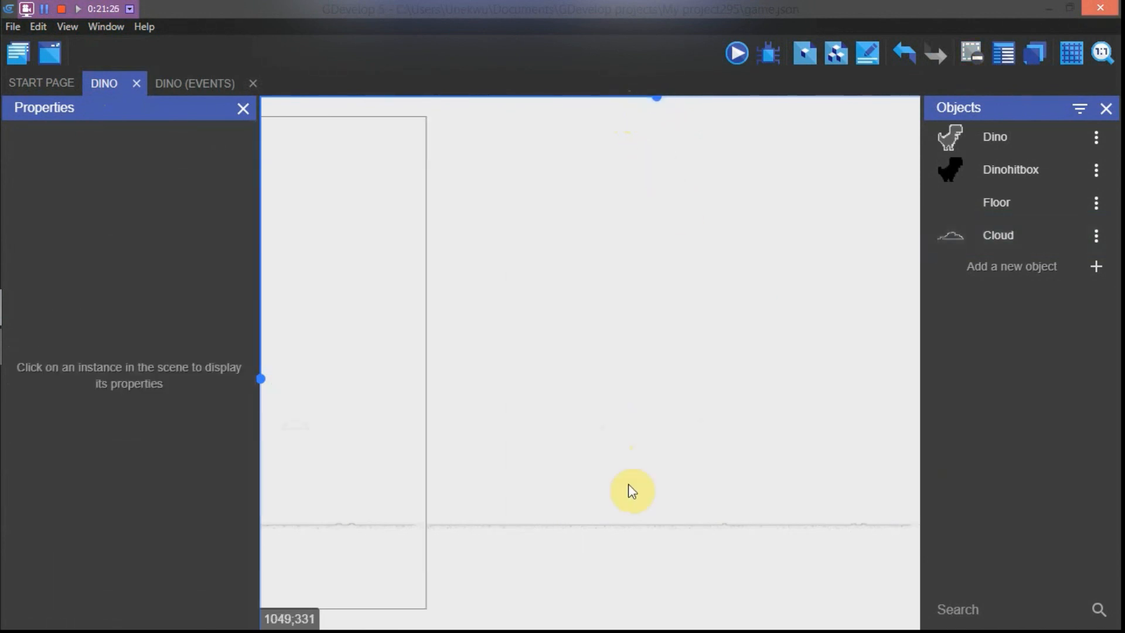
Set the X position of the second Floor instance, just past the game frame, to 800
click(623, 530)
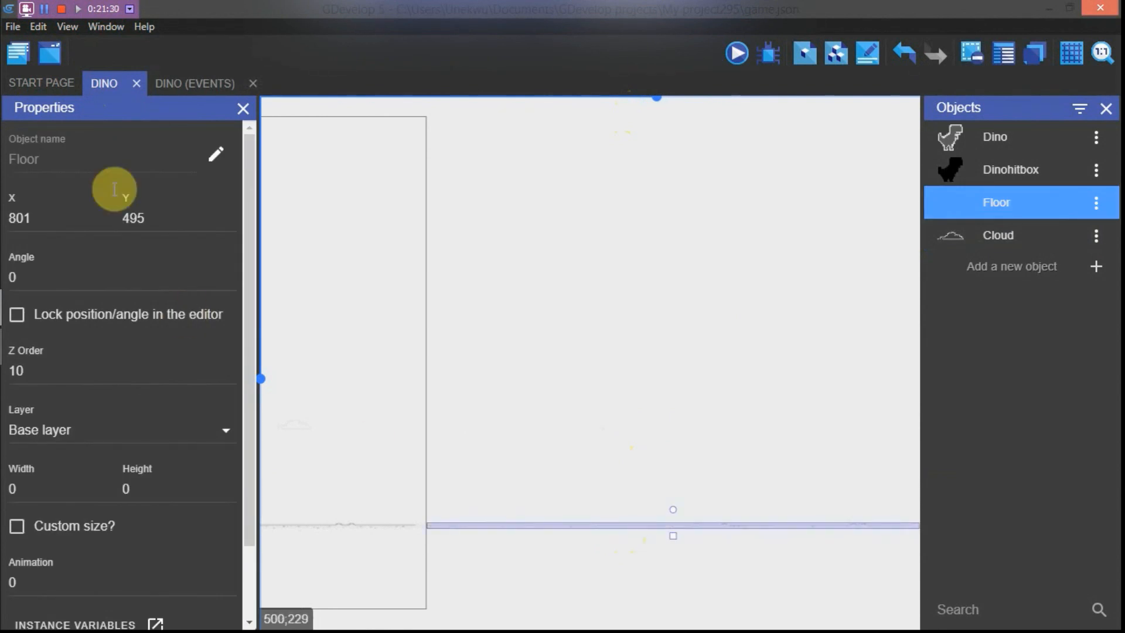
click(64, 218)
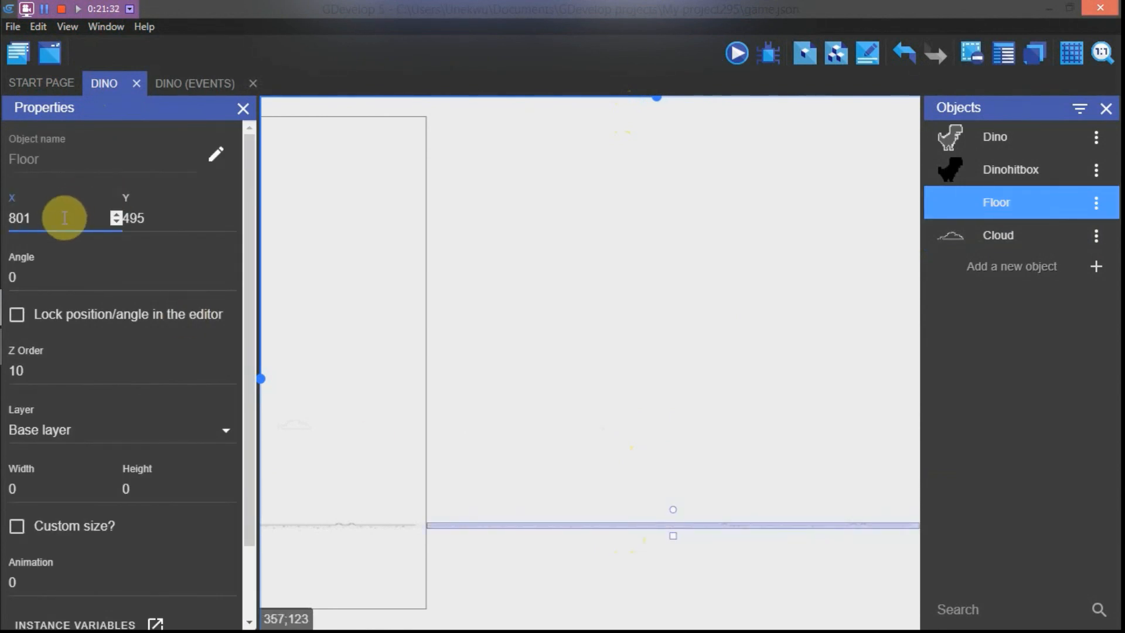
key(BackSpace)
text(0)
click(480, 335)
Place a third Floor instance at about X 1404, Y 494, following the end of the second floor piece
drag(654, 105, 703, 108)
click(306, 525)
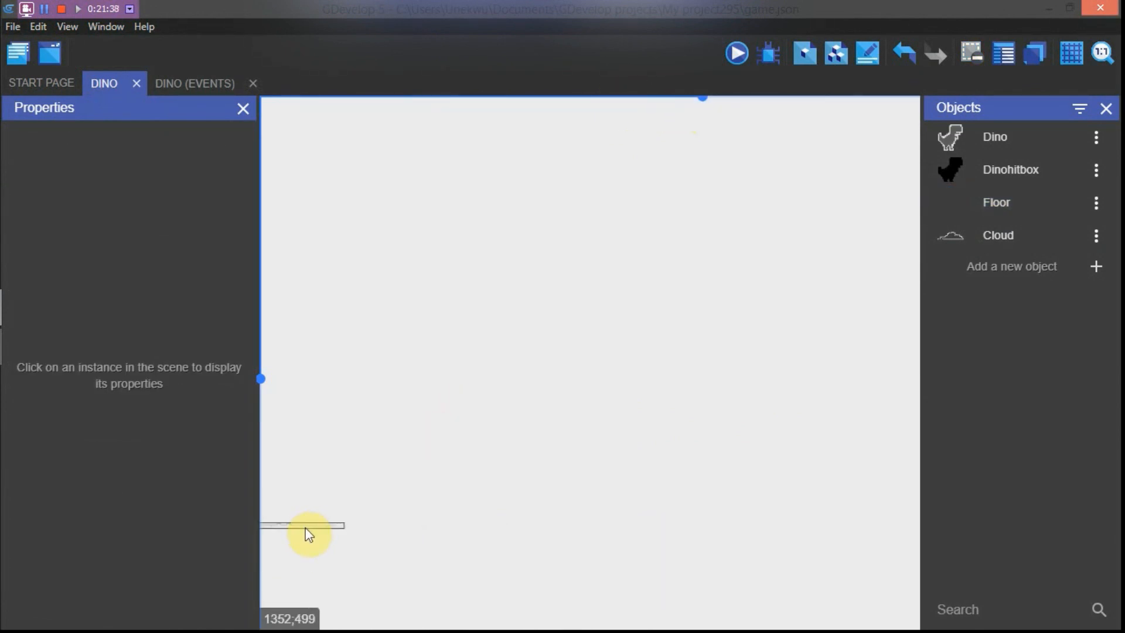
drag(1055, 198, 558, 457)
drag(456, 525, 404, 550)
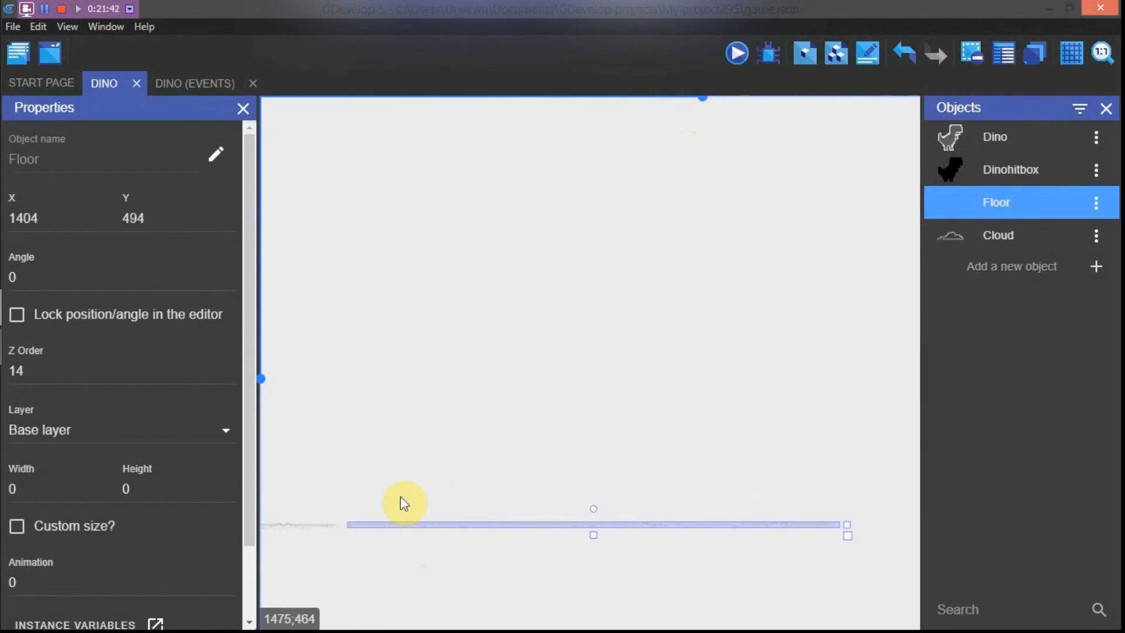
Set the third Floor instance's position to X 1400 and Y 495, in line with the second floor piece
click(87, 220)
key(BackSpace)
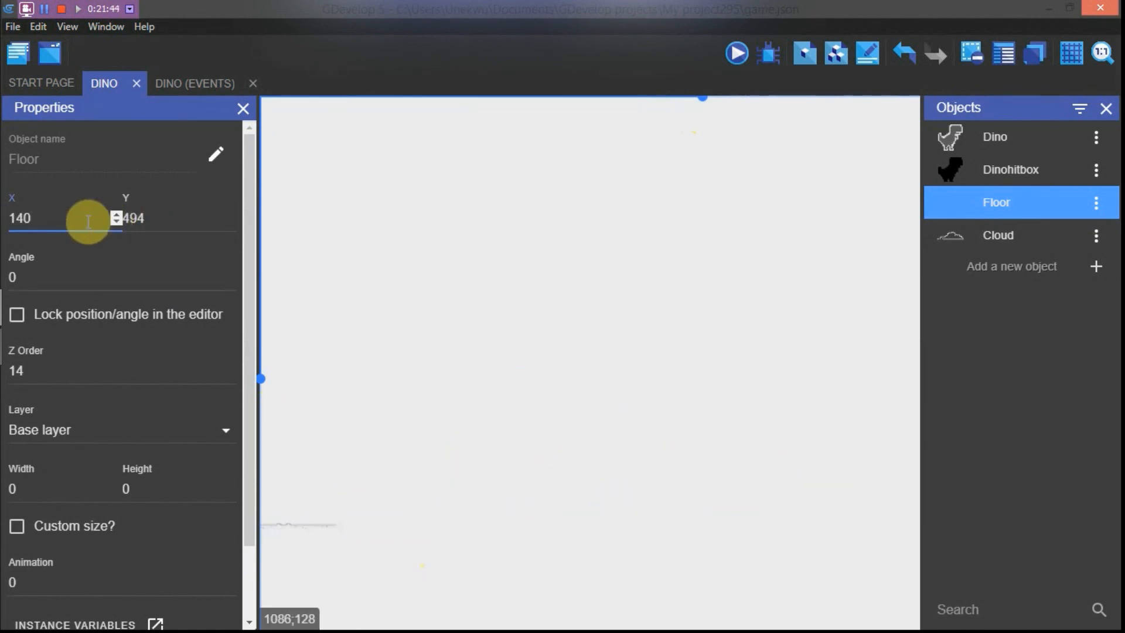
text(0)
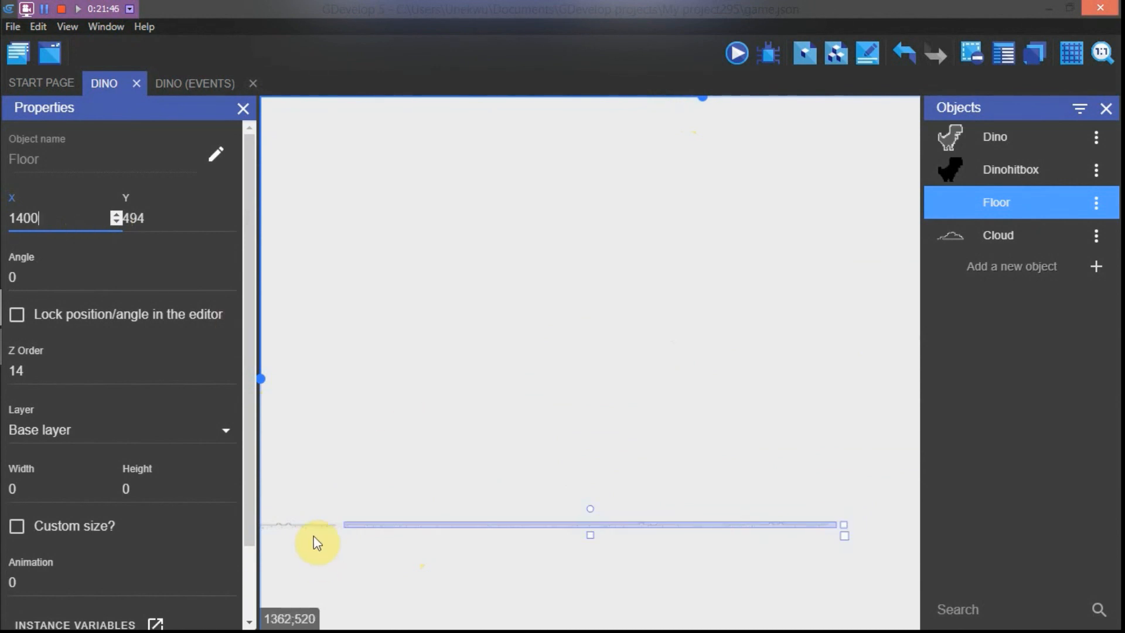
click(193, 219)
click(318, 525)
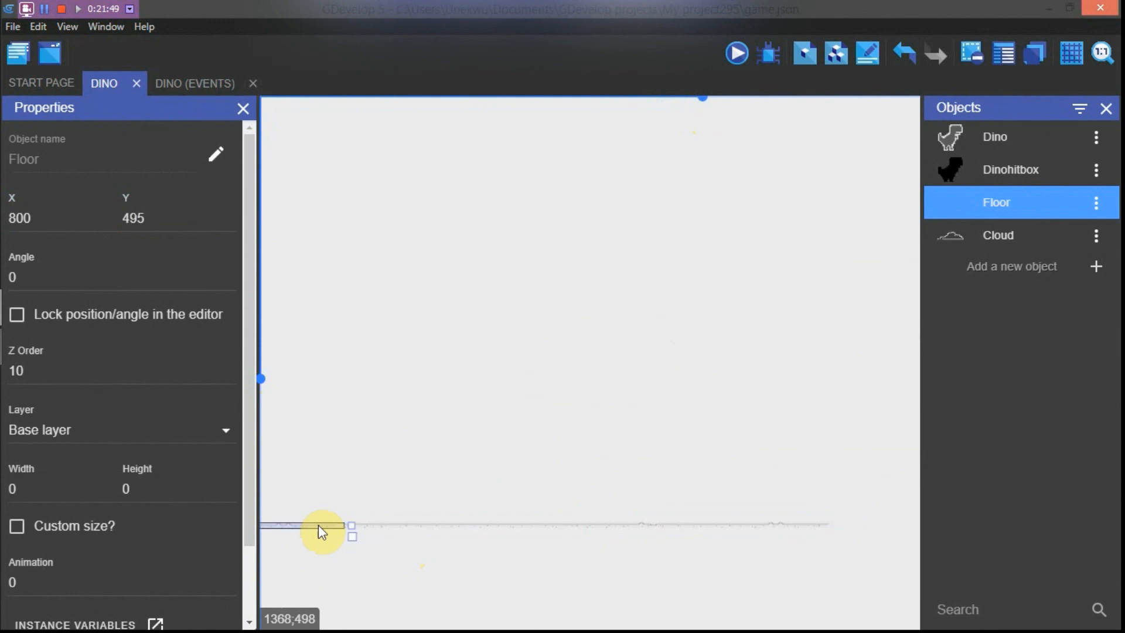
click(394, 526)
click(173, 218)
key(BackSpace)
text(5)
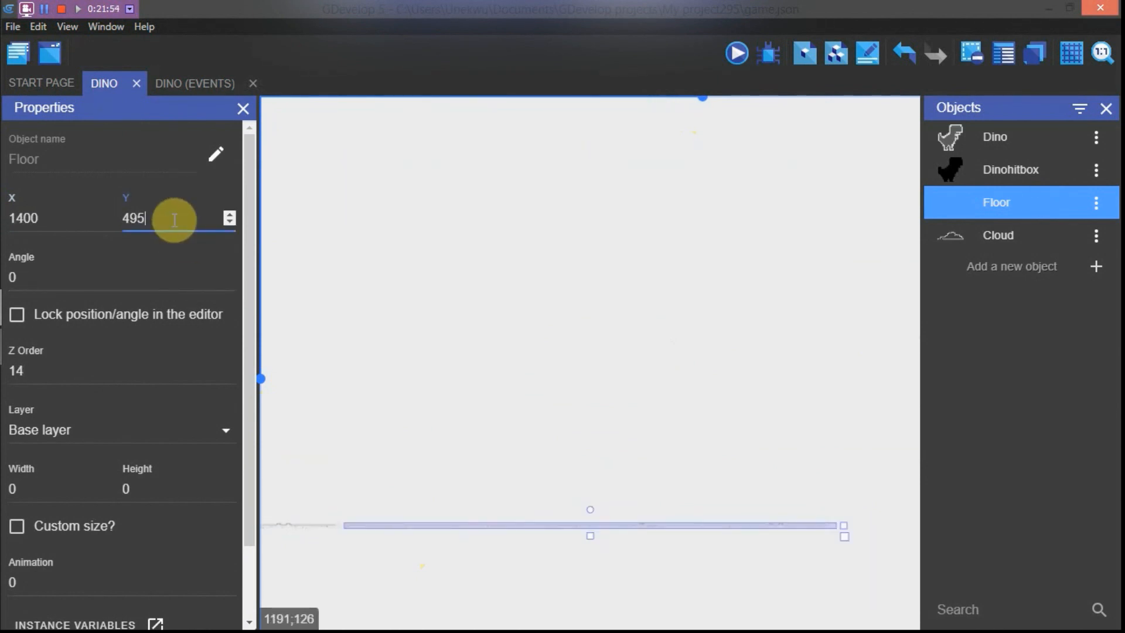
click(332, 525)
click(355, 528)
click(320, 526)
click(627, 132)
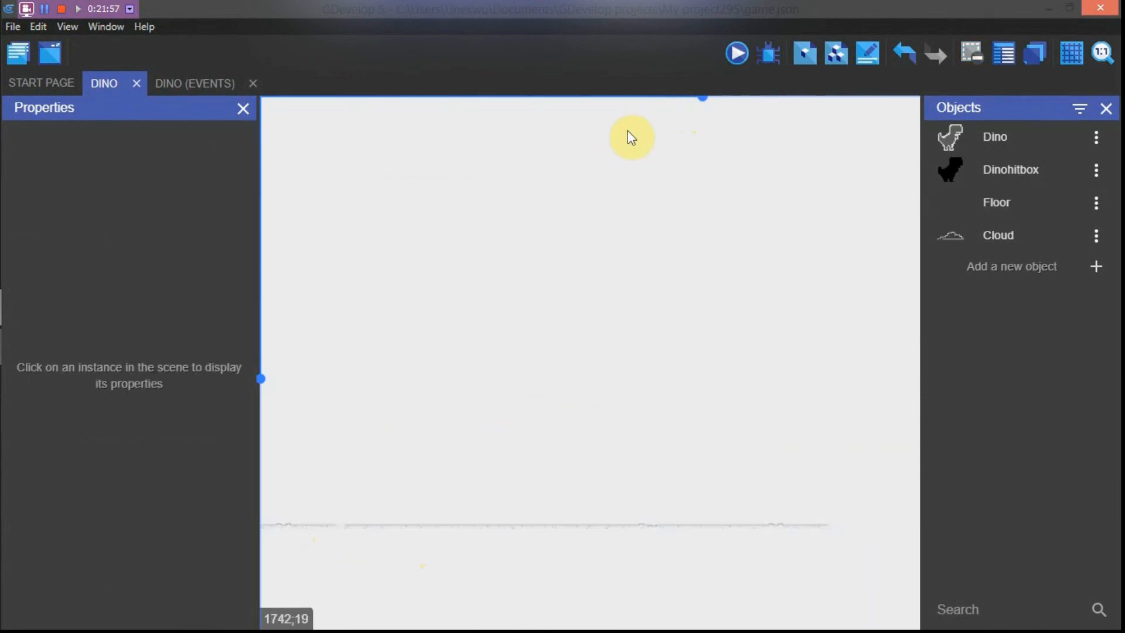
Give the third Floor instance a custom size with width 801 and height 7
click(624, 527)
click(51, 477)
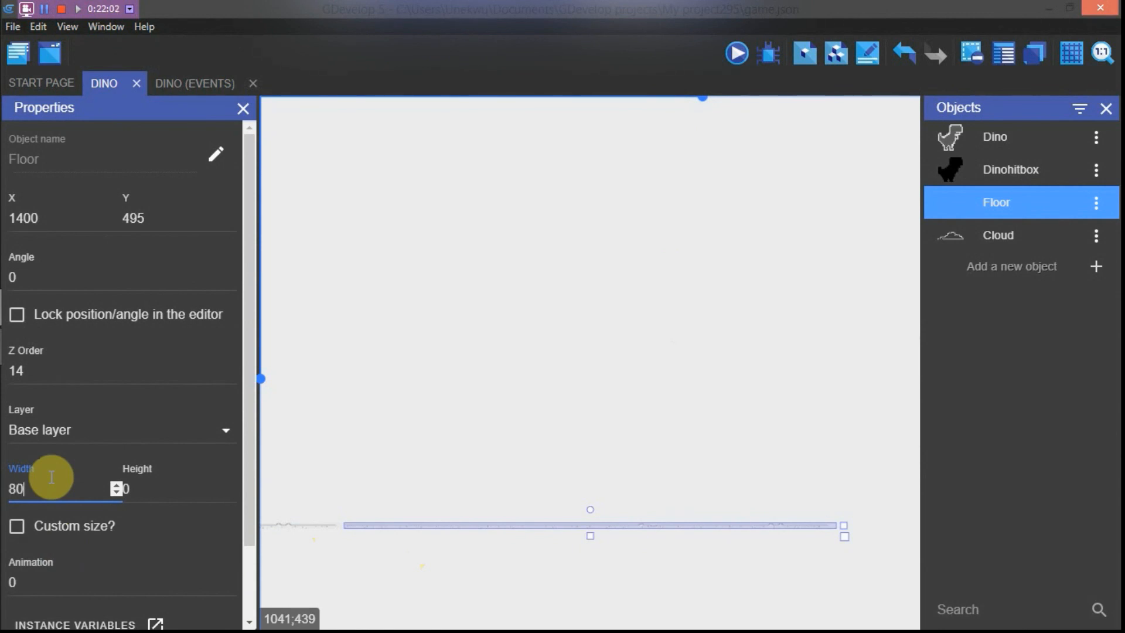
click(116, 485)
click(148, 484)
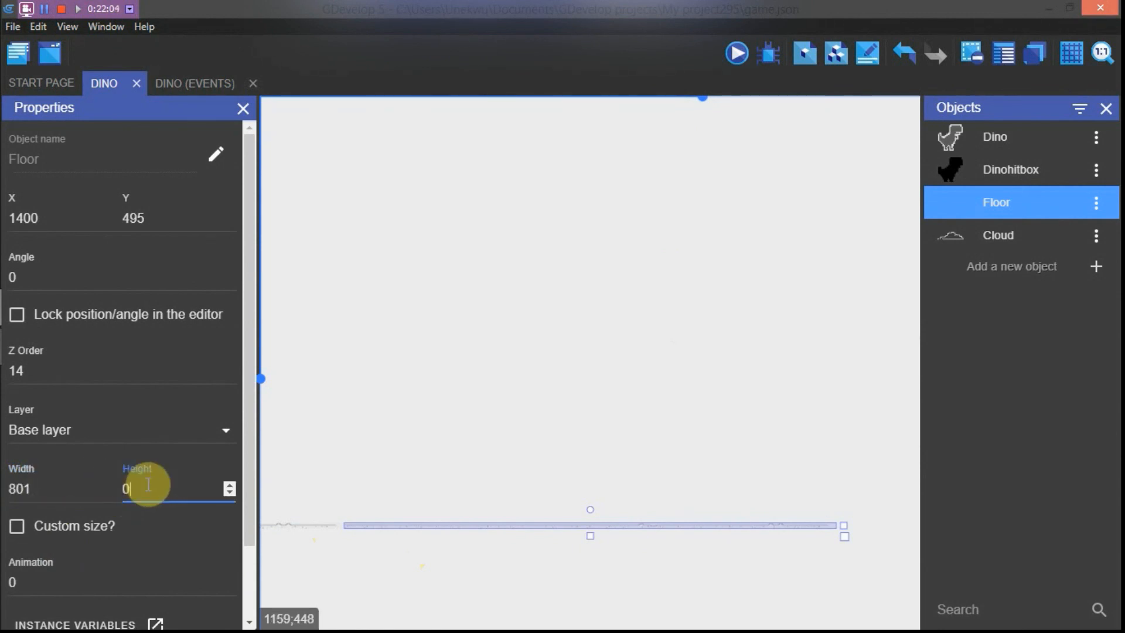
text(7)
click(26, 527)
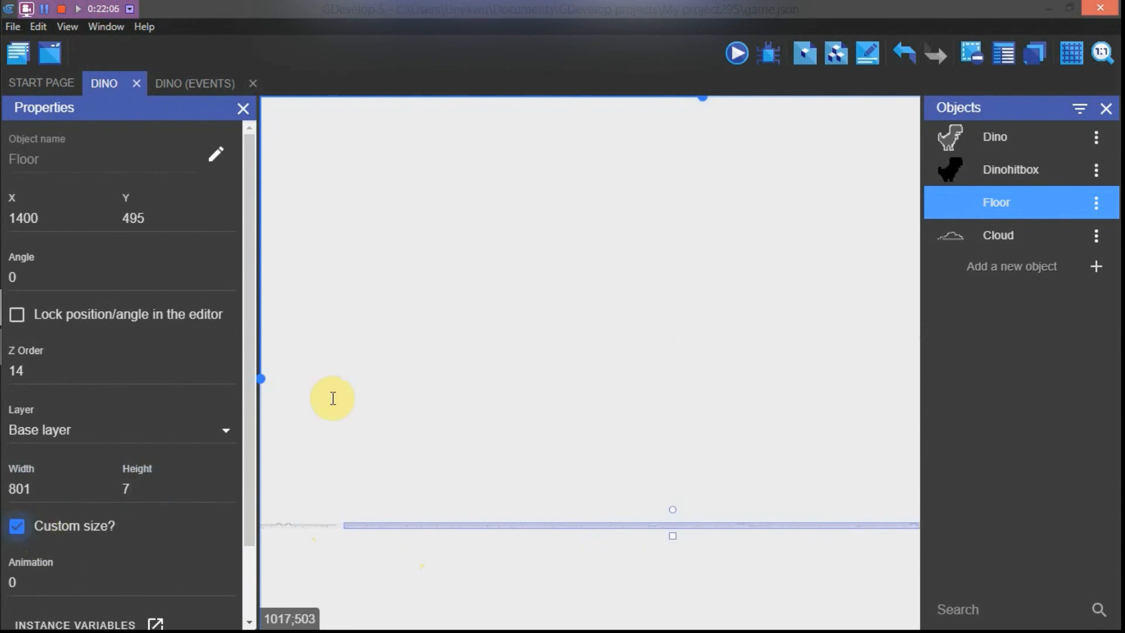
Preview the game to examine the floor scrolling with three floor pieces, and close the preview
drag(705, 98, 626, 113)
click(656, 266)
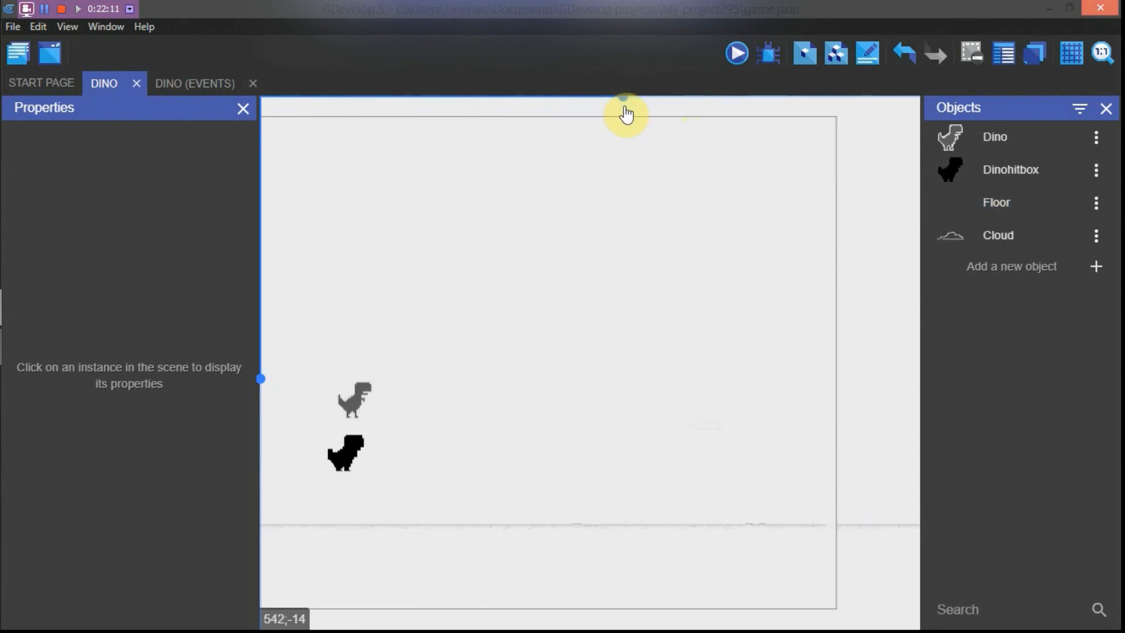
click(739, 55)
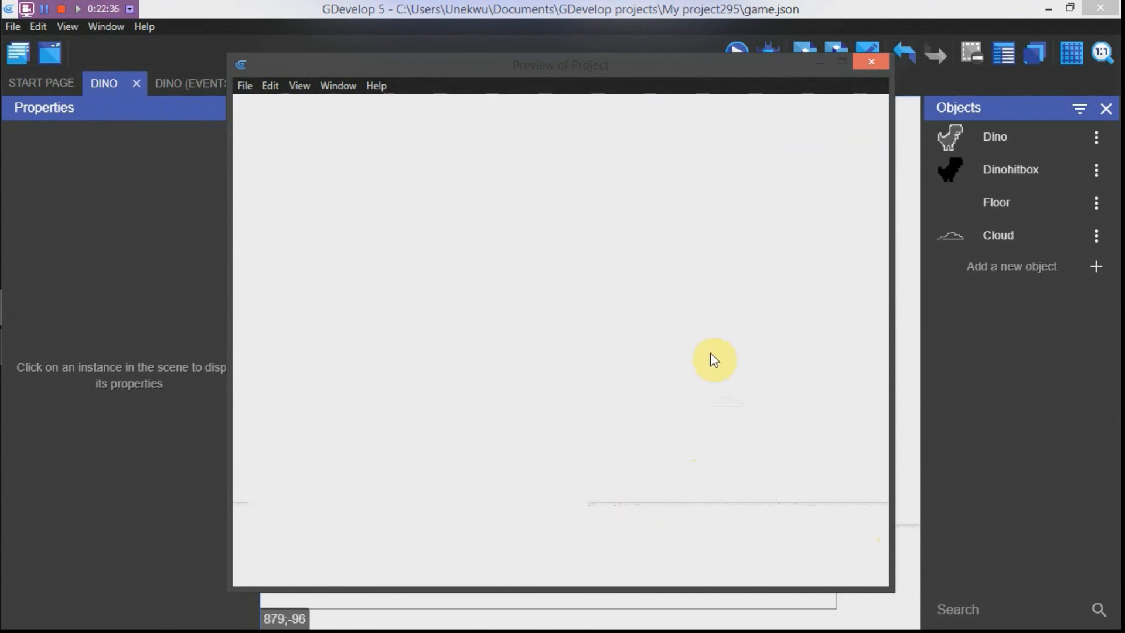
click(872, 62)
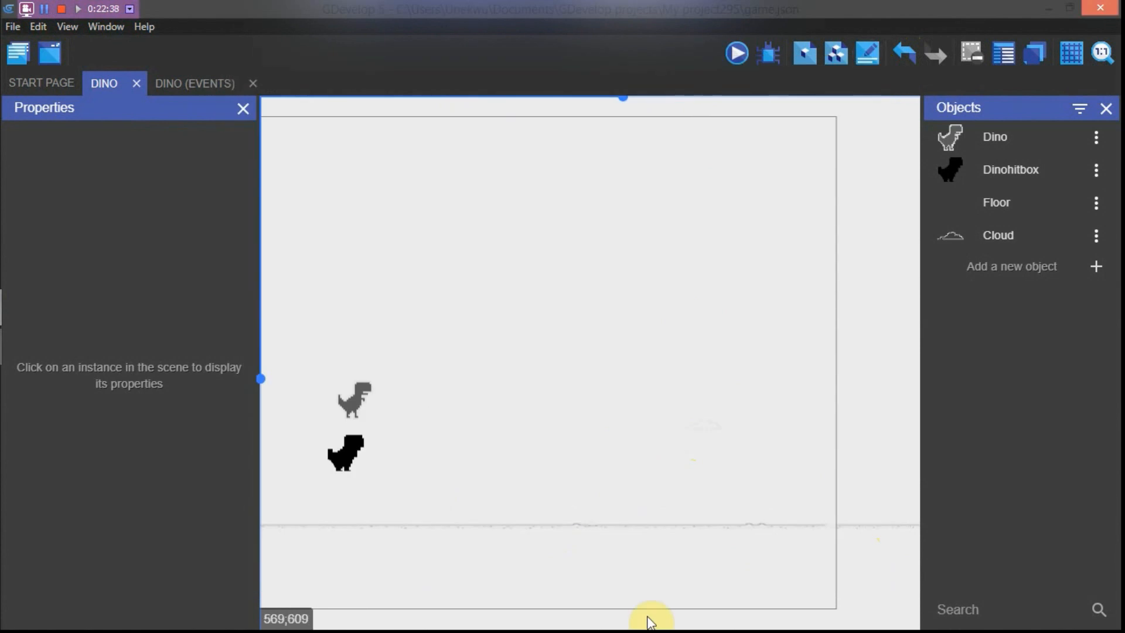
Delete the custom-sized third Floor instance
drag(623, 97, 688, 98)
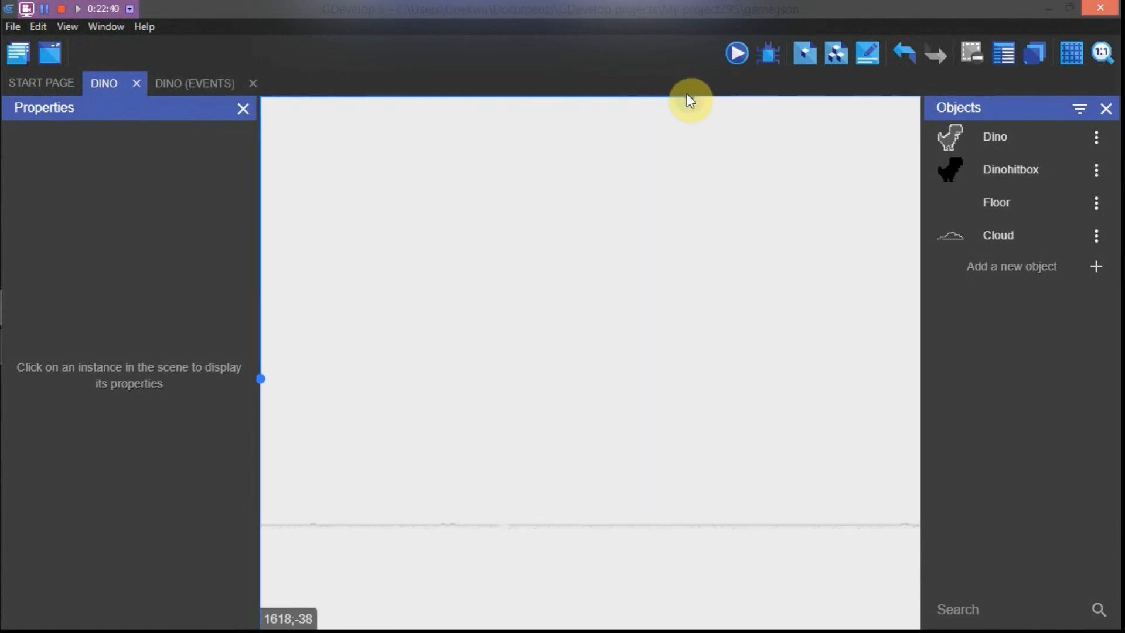
click(664, 524)
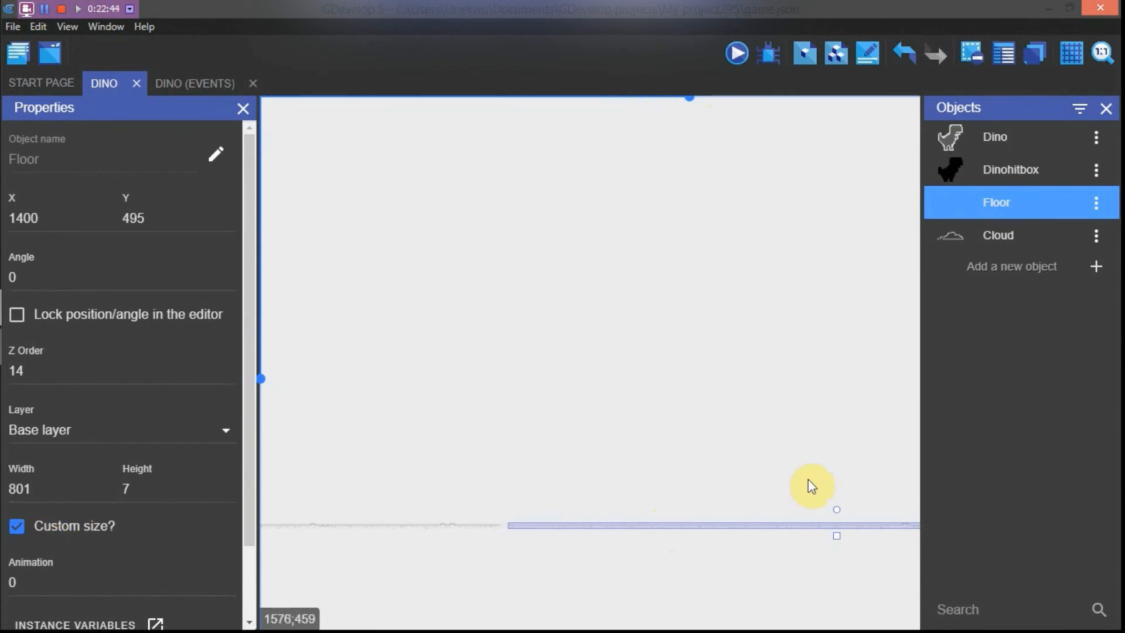
key(Delete)
Place a new Floor instance just past the end of the second floor piece, at about Y 481
drag(997, 205, 492, 526)
click(492, 526)
click(287, 389)
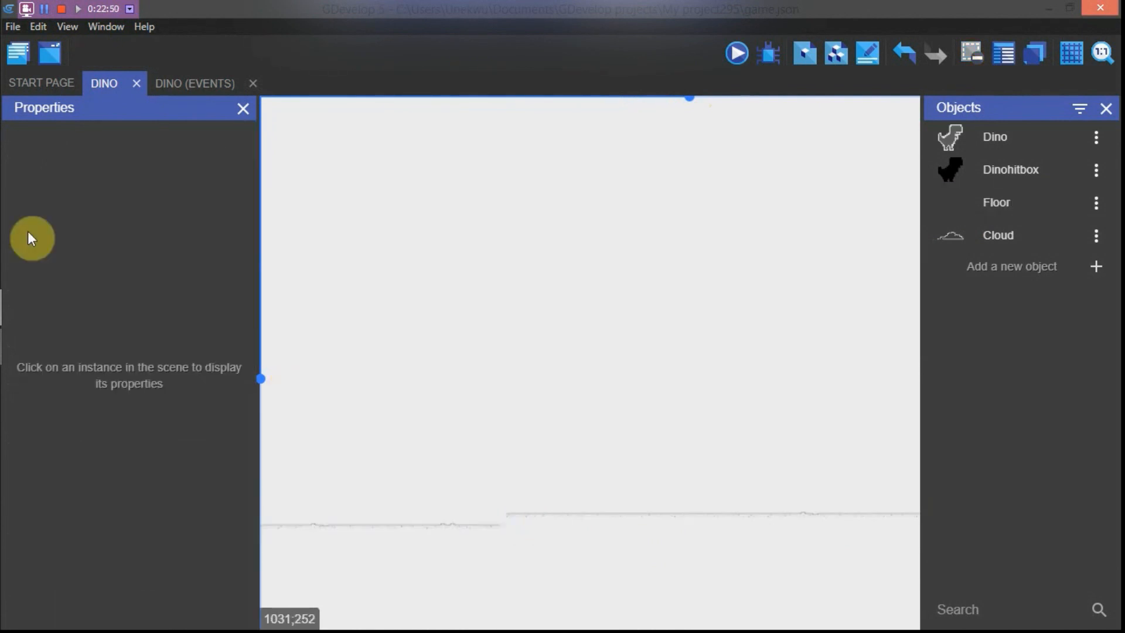
Set the new Floor instance's X position to 1440
click(533, 513)
click(109, 217)
key(BackSpace)
key(BackSpace)
key(BackSpace)
key(BackSpace)
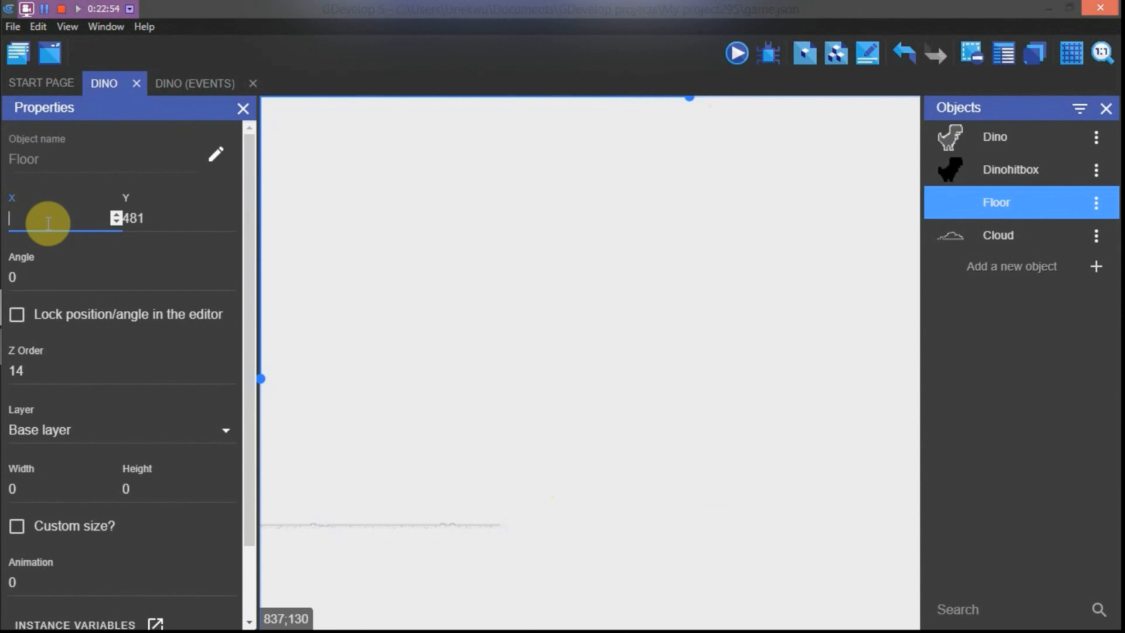
text(1400)
click(35, 217)
key(BackSpace)
text(440)
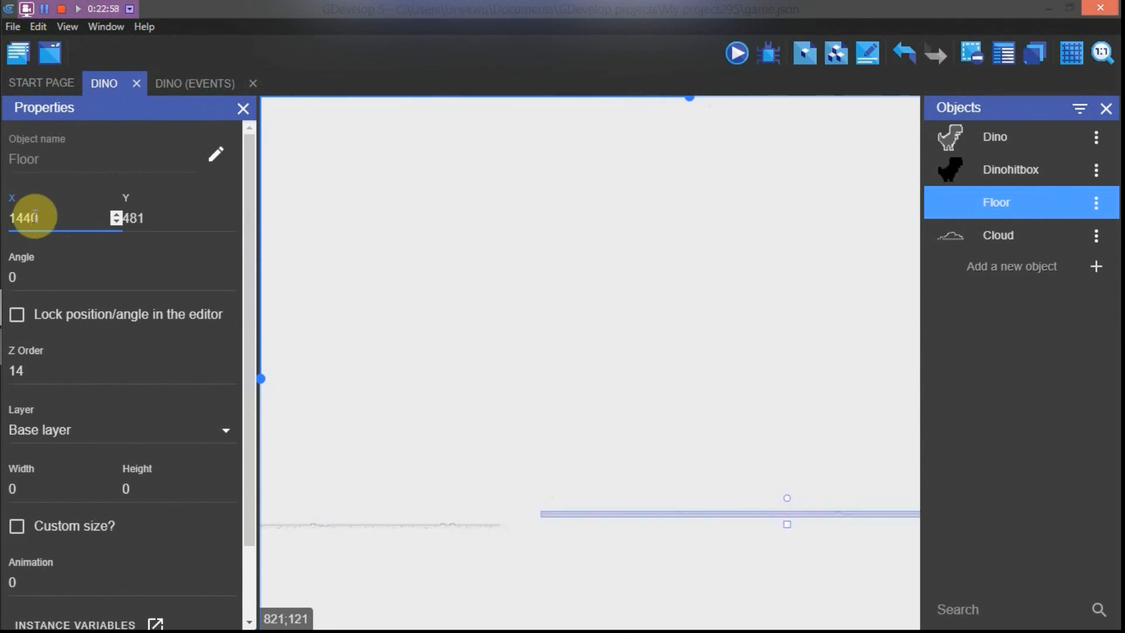
click(564, 476)
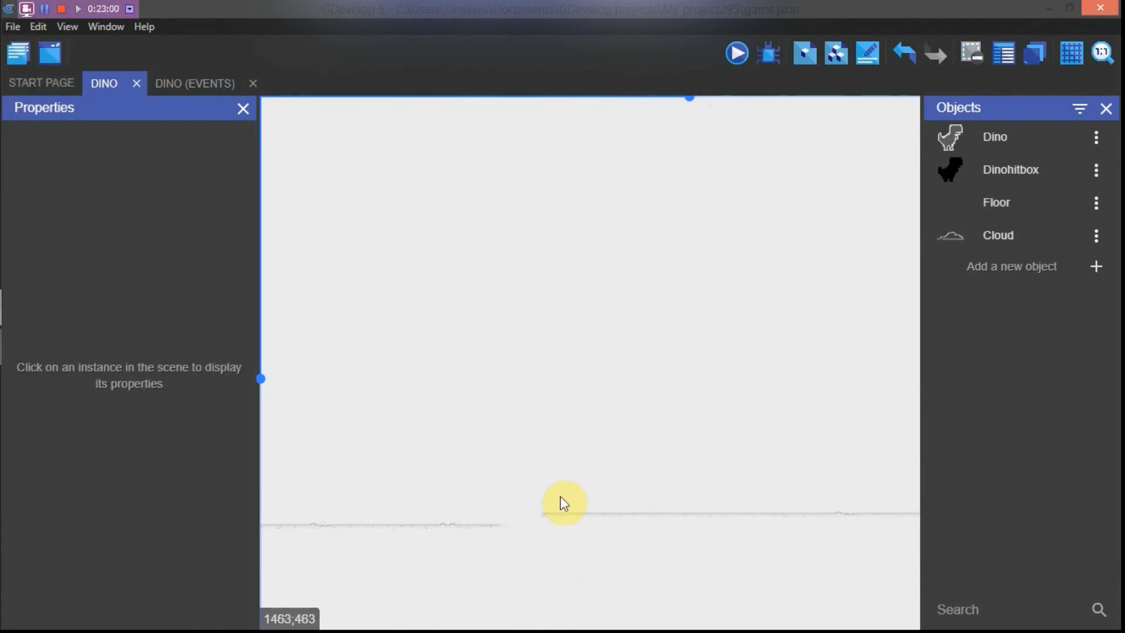
Nudge the third Floor instance to X 1394, up against the end of the second floor piece
click(561, 515)
key(Left)
key(Left)
key(Left)
key(Left)
key(Left)
key(Left)
key(Left)
key(Left)
key(Left)
key(Left)
key(Left)
key(Left)
key(Left)
key(Left)
key(Left)
key(Left)
key(Left)
key(Left)
key(Left)
key(Left)
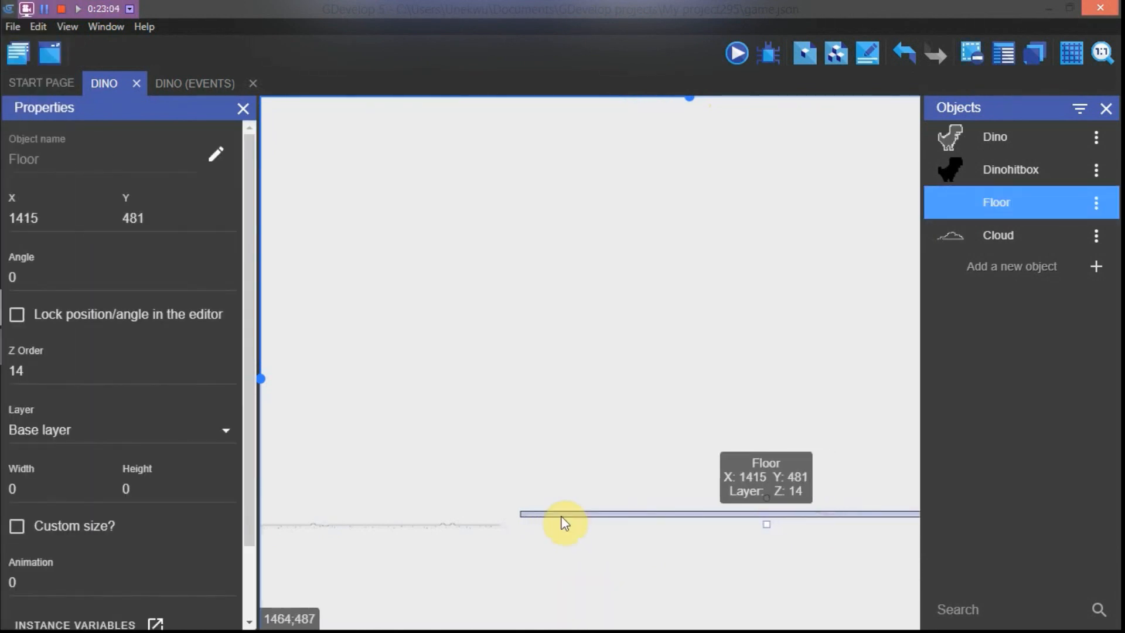
key(Left)
key(Left)
key(Left)
key(Left)
Lower the third Floor instance to Y 495 so it lines up with the other floor pieces
key(Down)
key(Down)
key(Down)
key(Down)
key(Down)
key(Down)
key(Down)
key(Down)
key(Down)
key(Down)
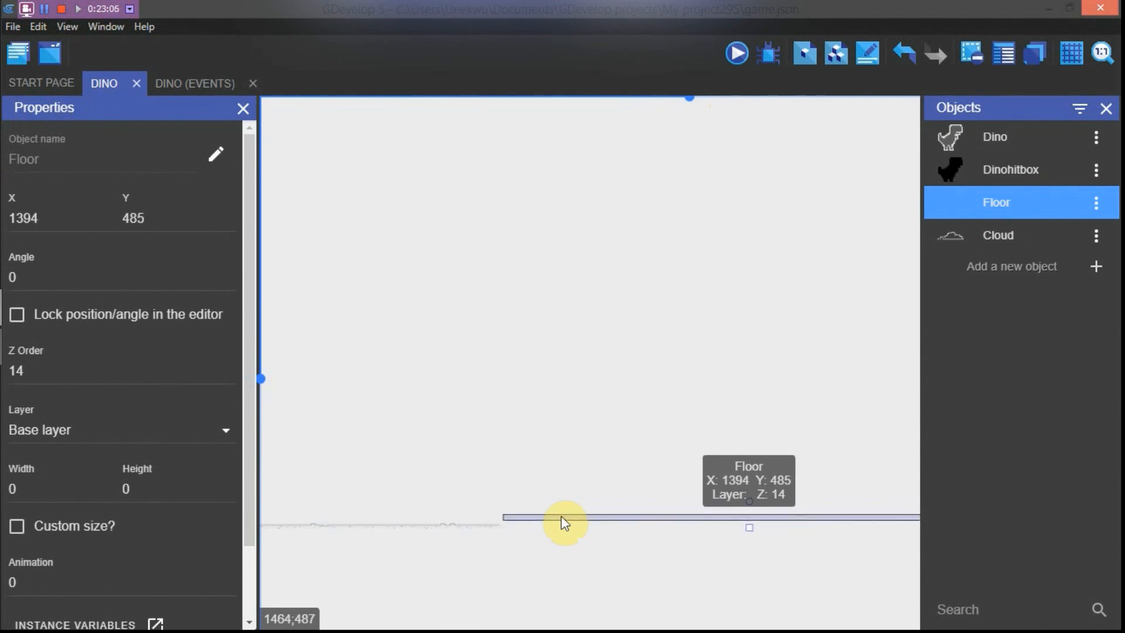
key(Down)
click(193, 223)
key(BackSpace)
text(5)
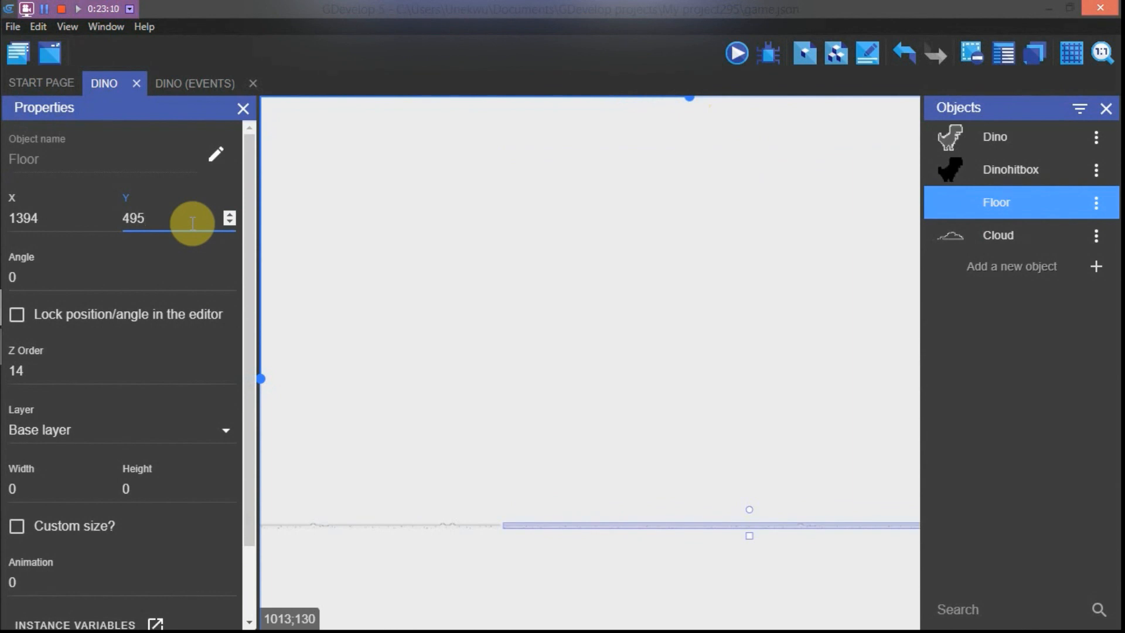
click(620, 445)
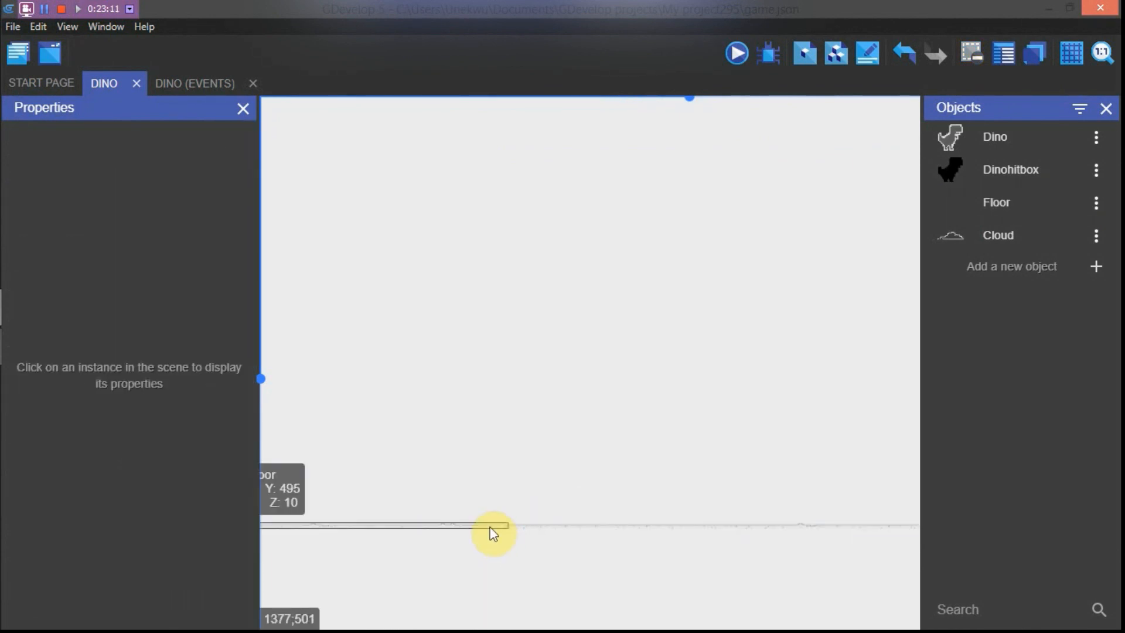
Check the second floor piece's extent and shift the third Floor instance to X 1400
click(491, 529)
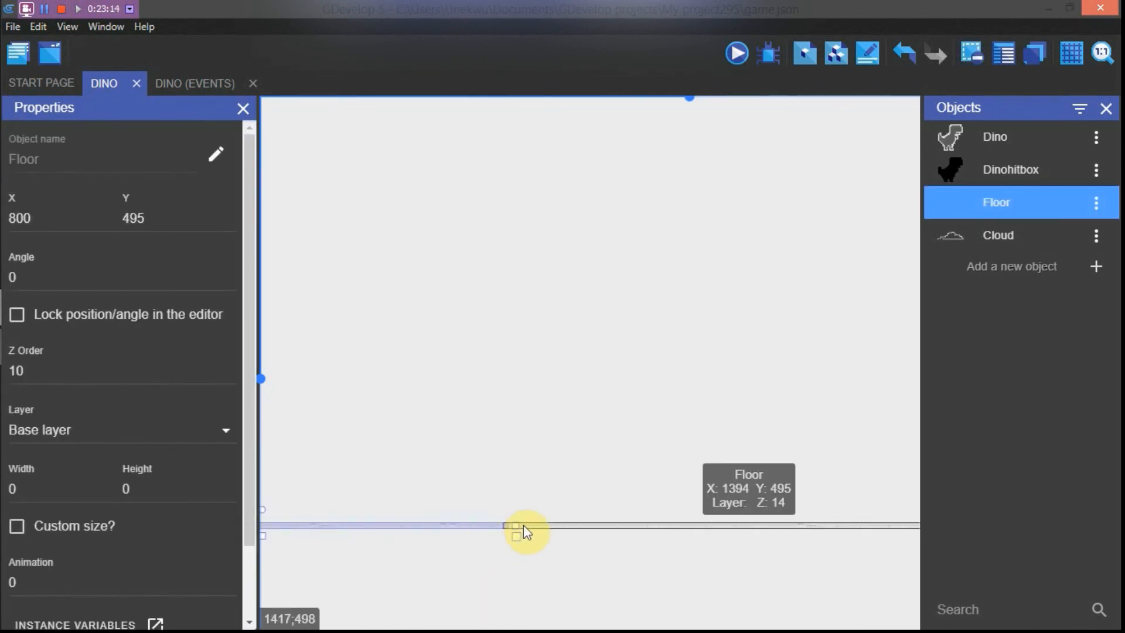
drag(524, 527, 525, 527)
click(504, 528)
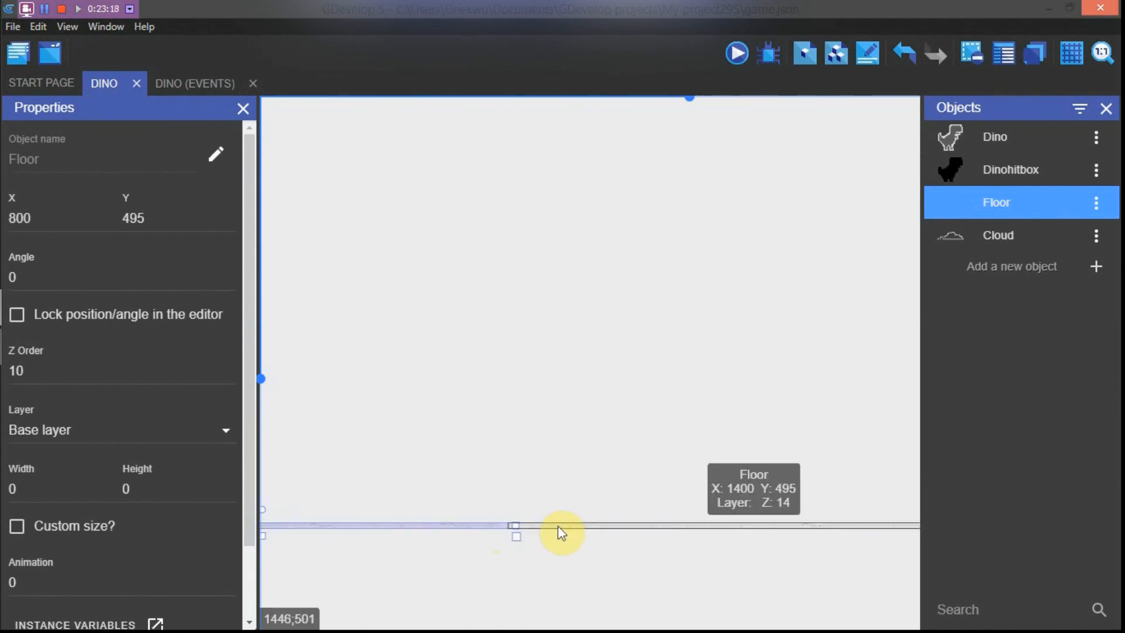
click(542, 408)
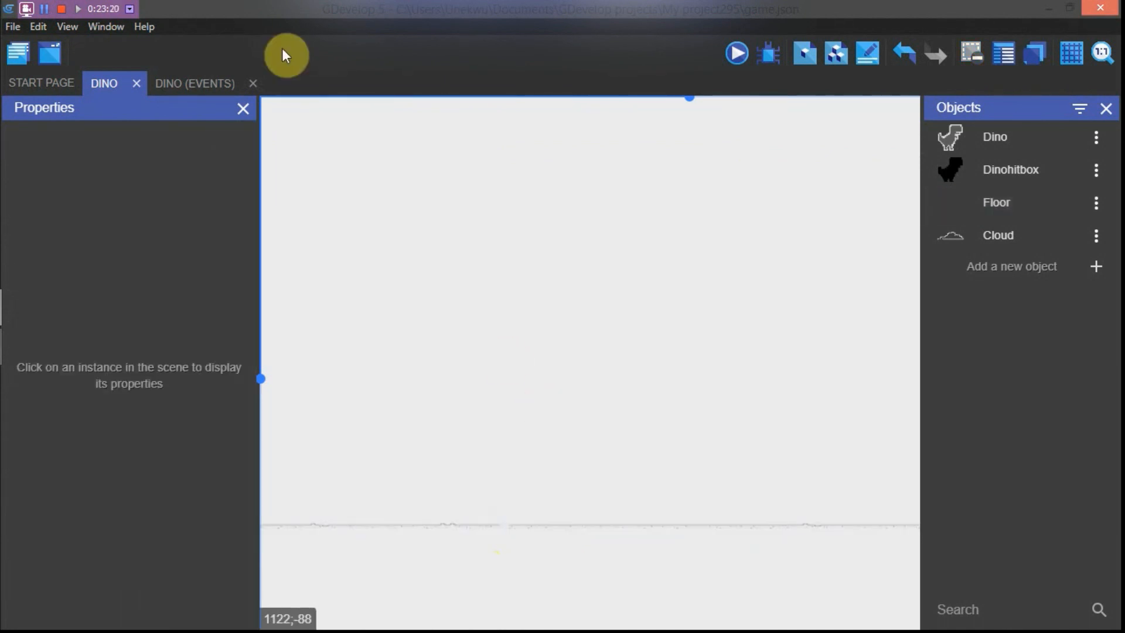
Preview the game, make the dinosaur jump while watching the floor scroll, and close the preview
click(195, 83)
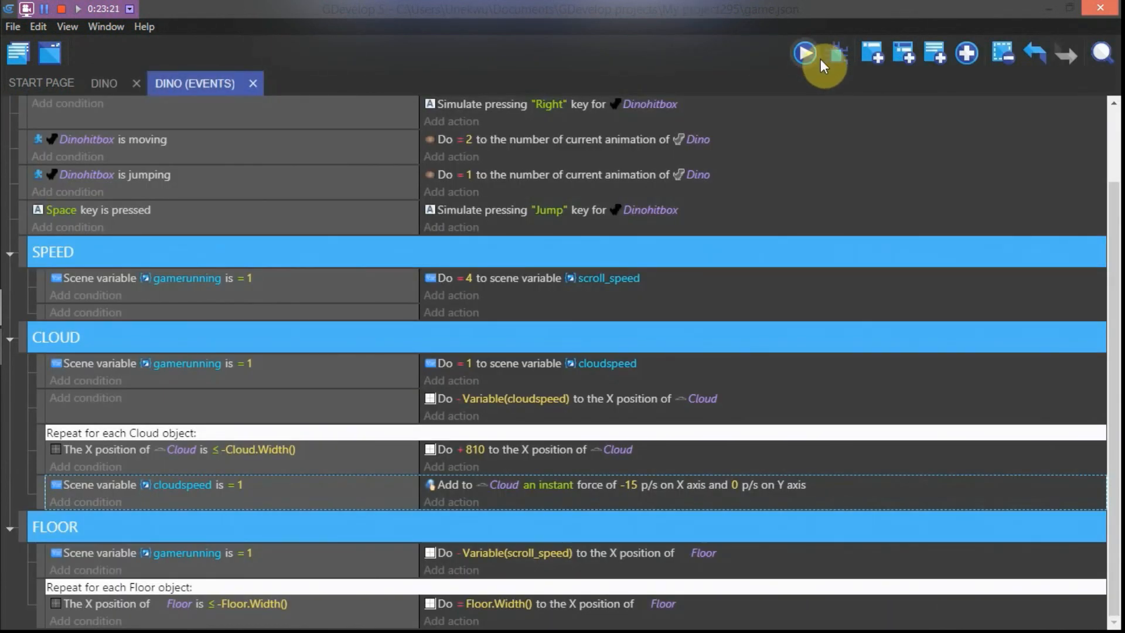
click(800, 55)
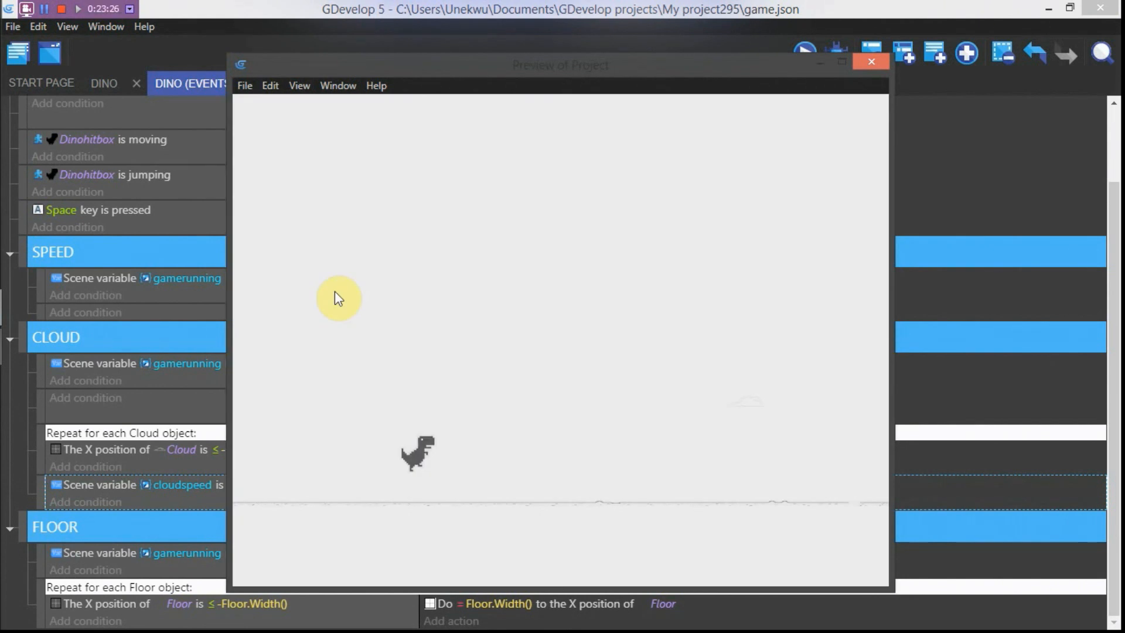
key(space)
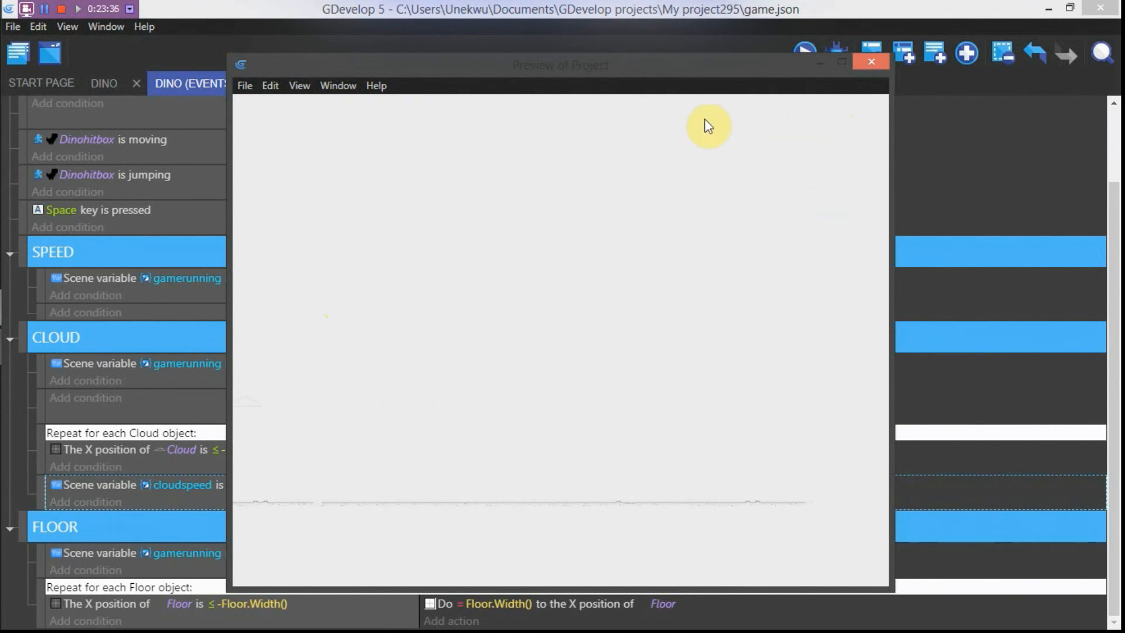
click(872, 61)
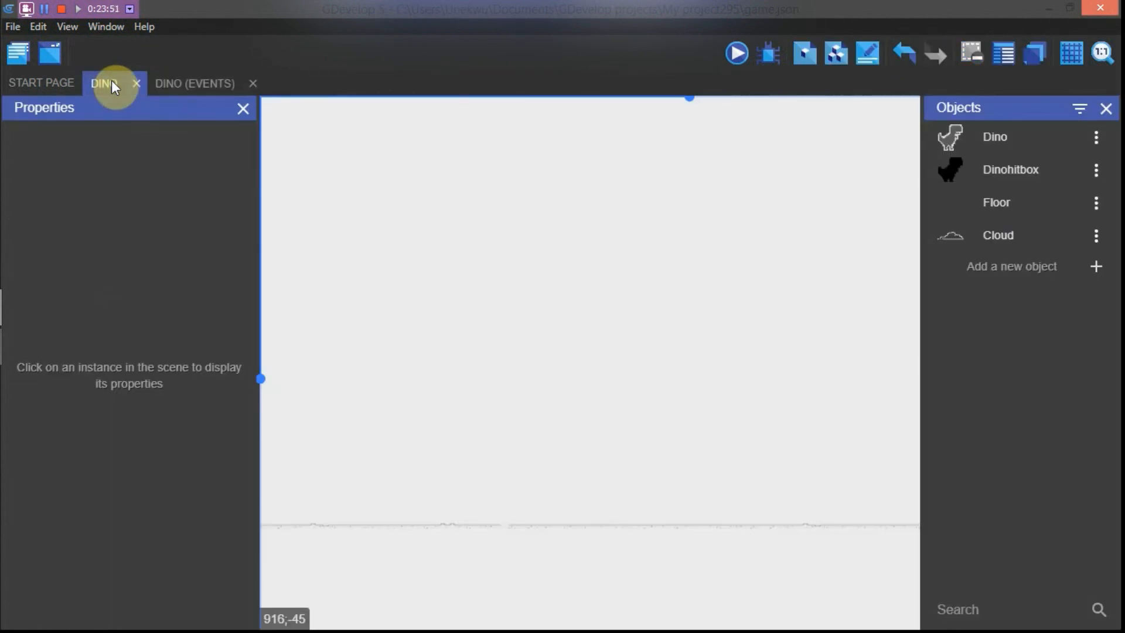
Add a new sprite object to the Dino scene and name it Block
click(1090, 265)
click(311, 171)
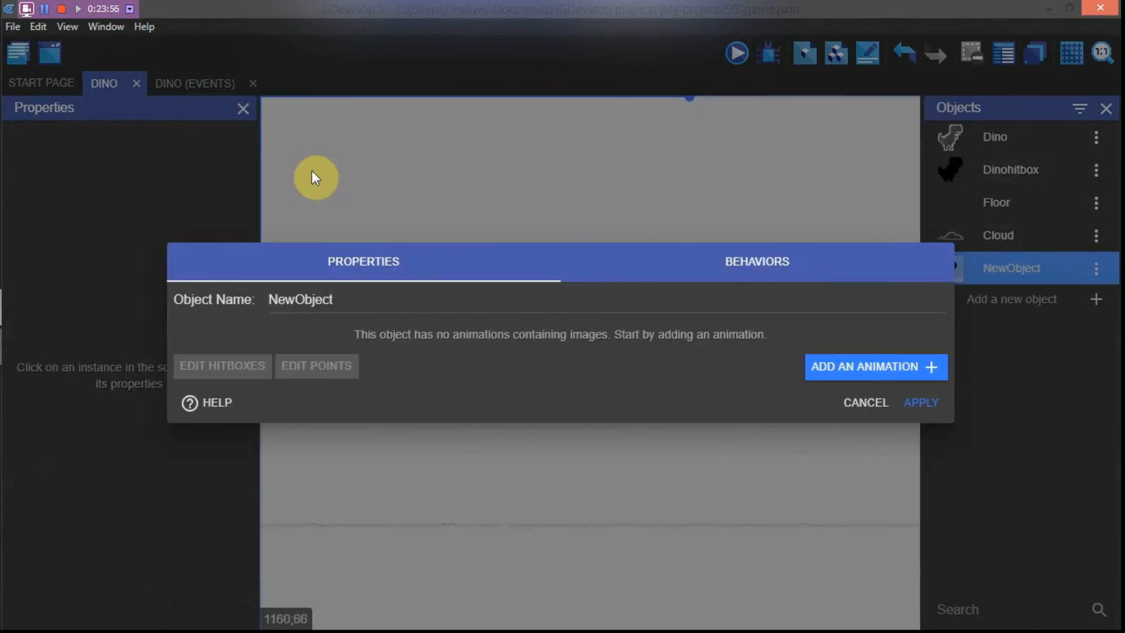
click(375, 297)
key(ctrl+a)
key(BackSpace)
text(B)
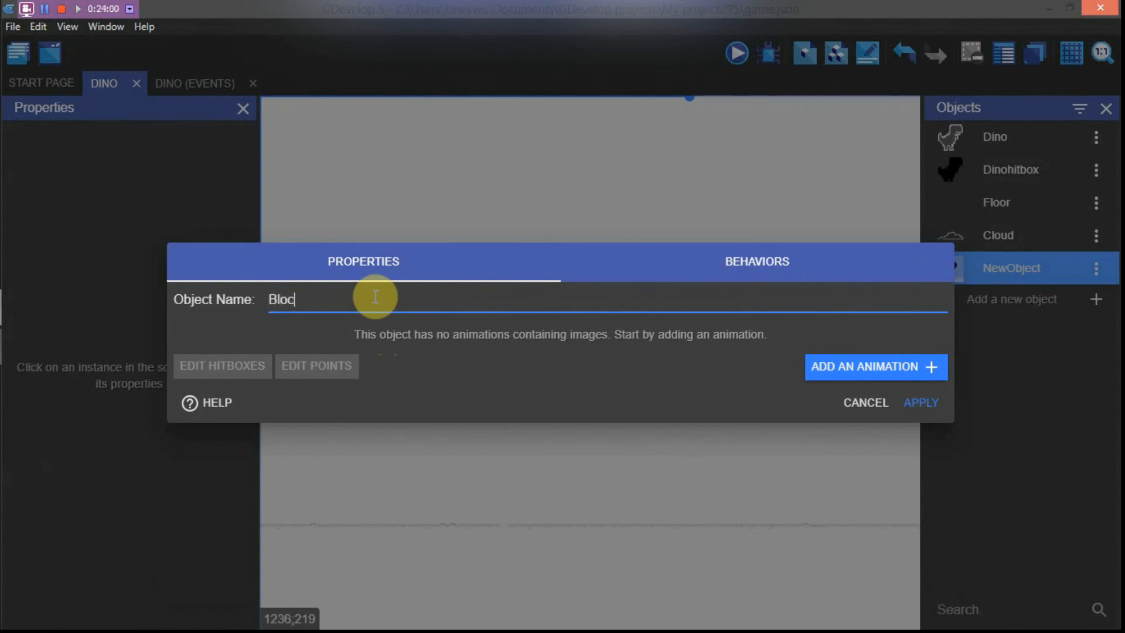
Add an animation to Block, fill its image with solid black in Piskel, and save it as block
click(829, 370)
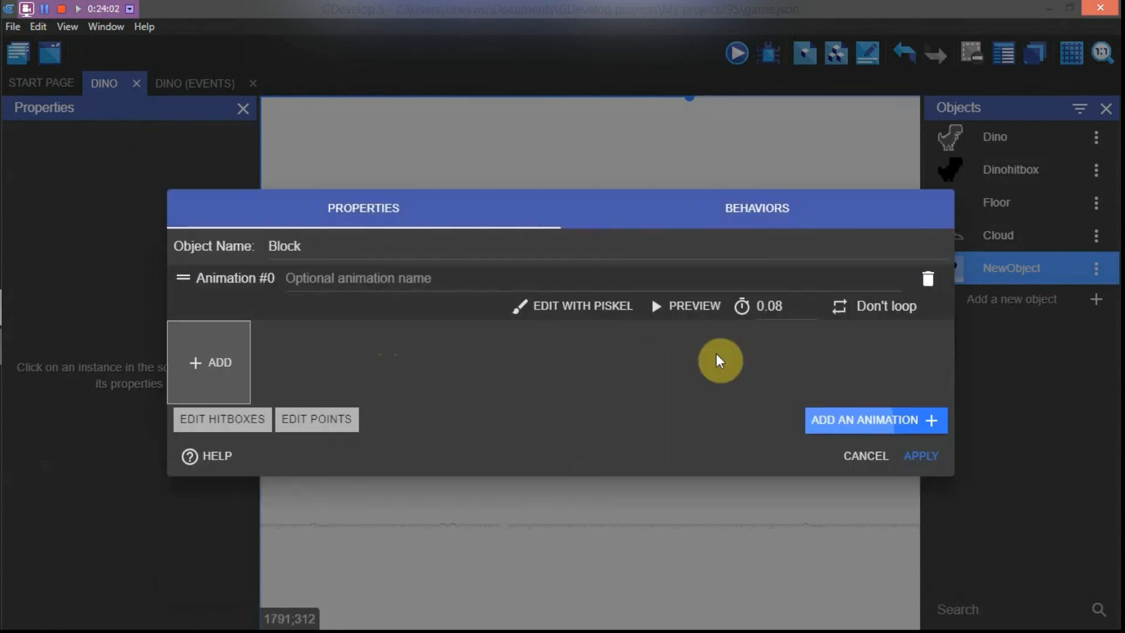
click(599, 307)
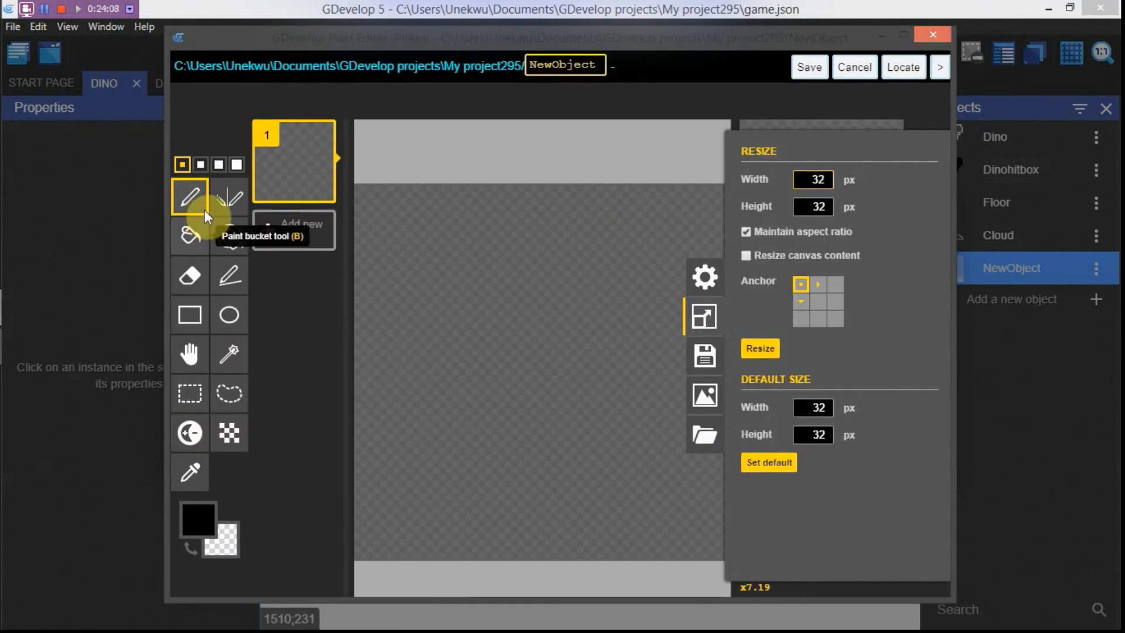
click(189, 235)
click(522, 287)
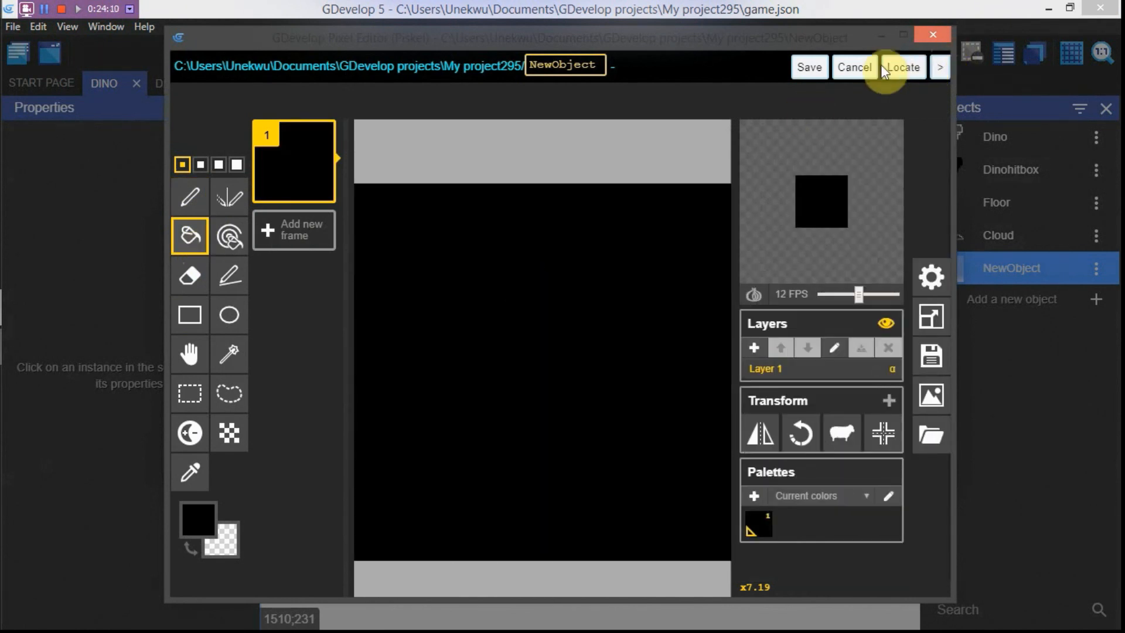
click(602, 70)
double_click(602, 72)
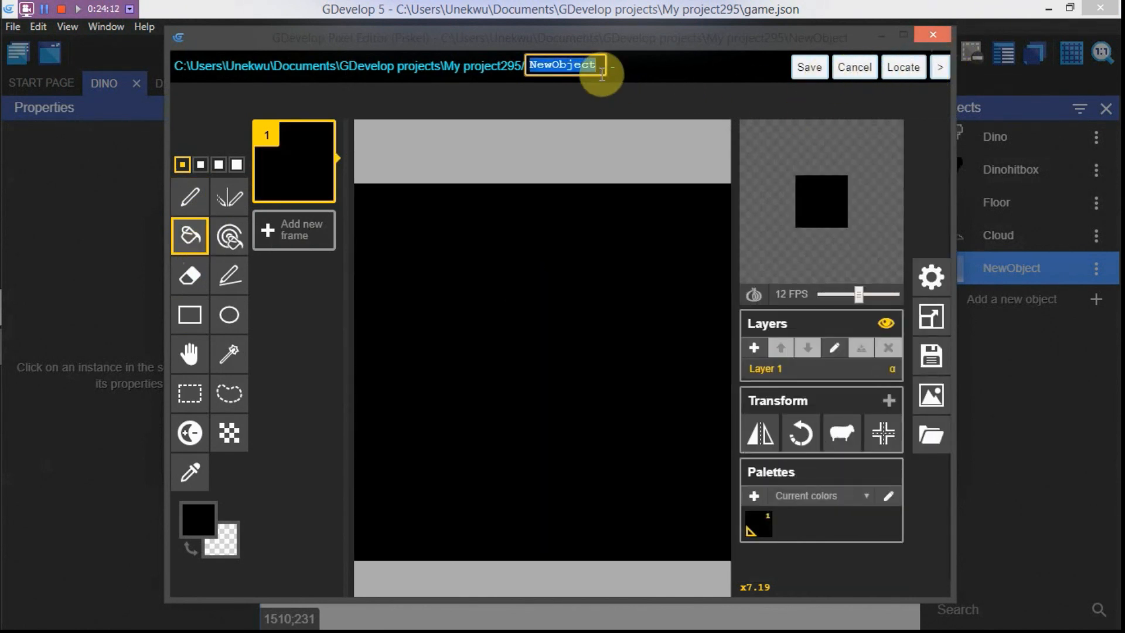
text(block)
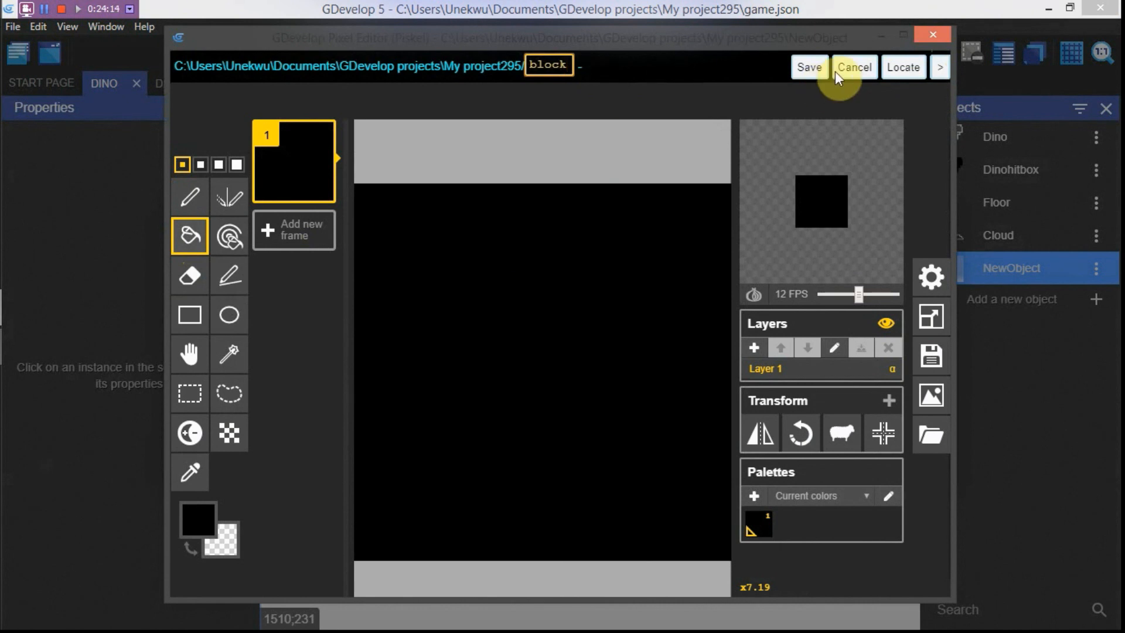
click(815, 70)
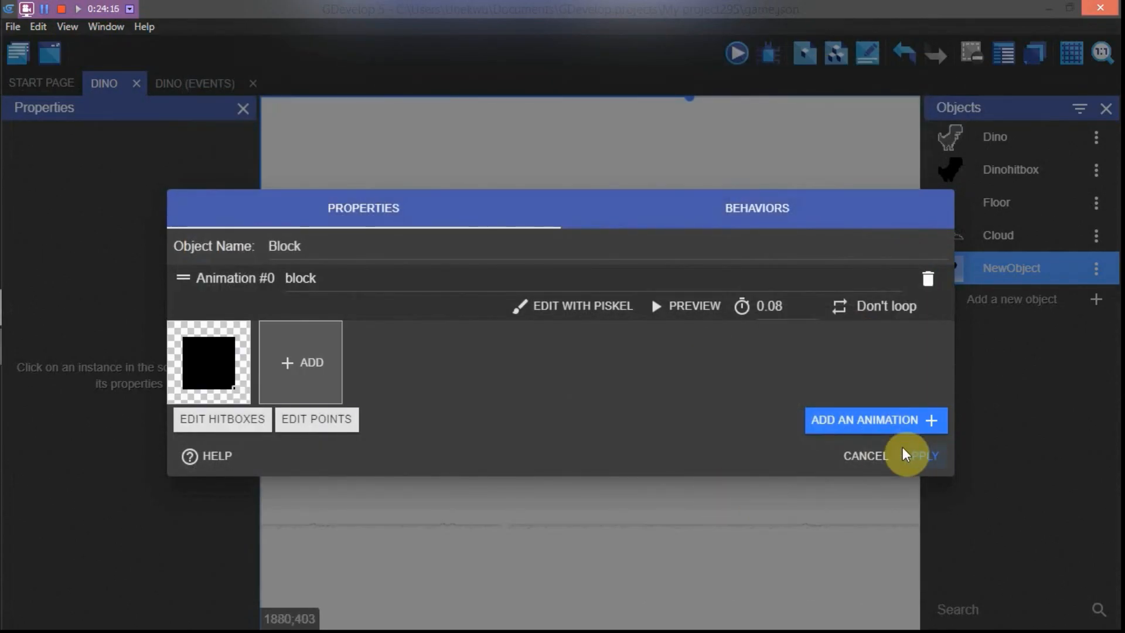
Give the Block object the Platform behavior and apply the object settings
click(782, 229)
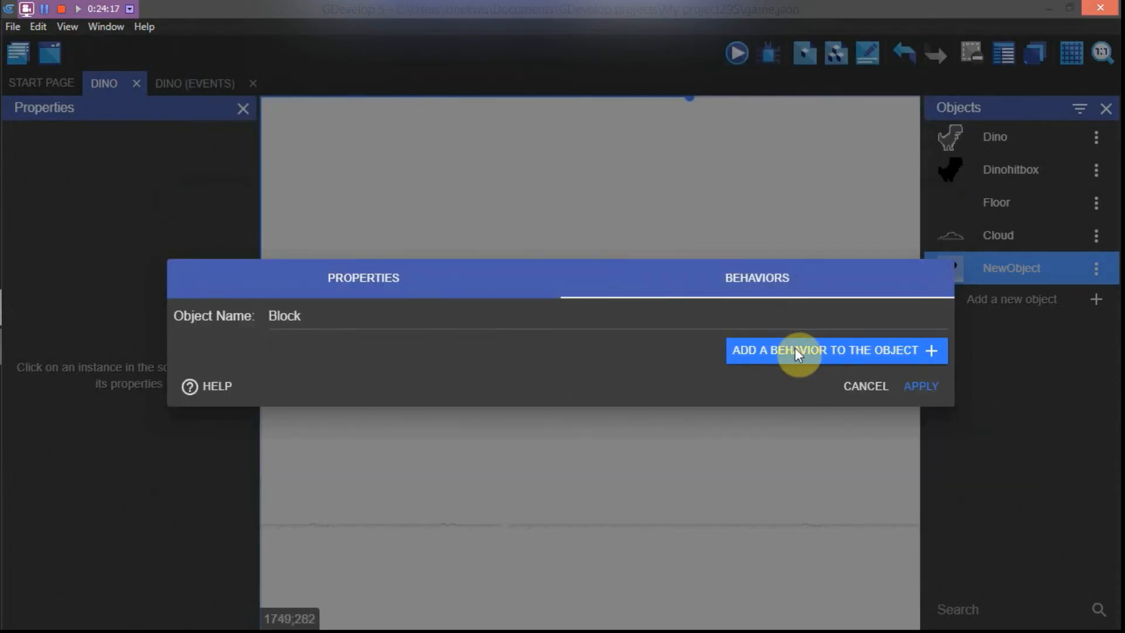
click(795, 347)
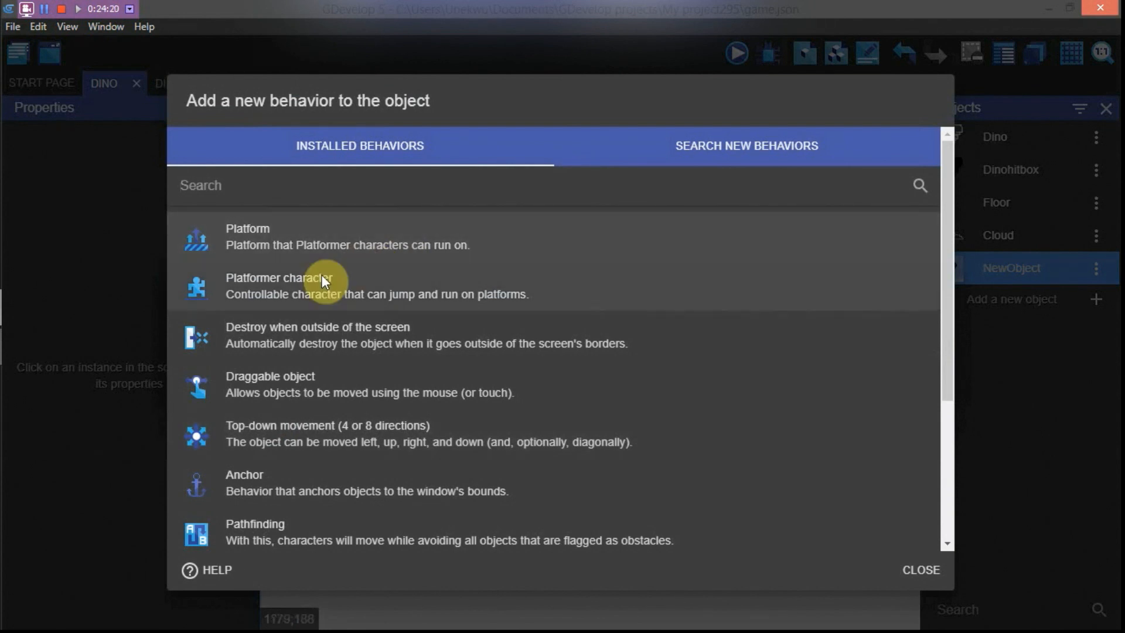
click(332, 257)
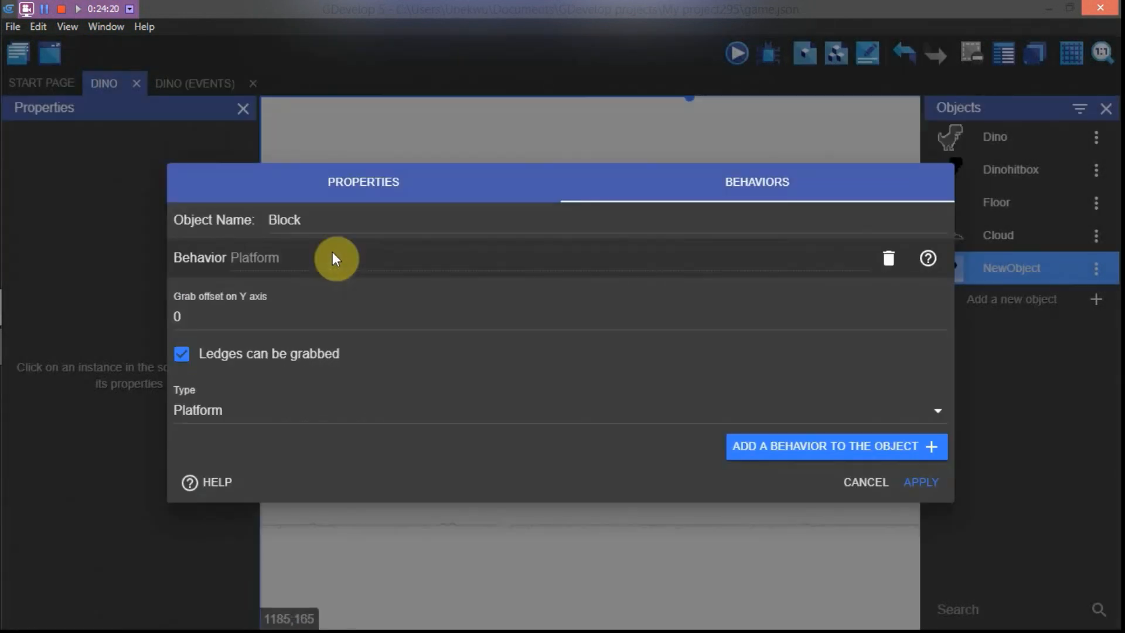
click(909, 483)
Place a Block in the scene, stretch it into a tall wall reaching the floor, and put it near the scene's left edge
drag(691, 109, 603, 111)
drag(1023, 283, 554, 313)
drag(580, 351, 544, 536)
drag(573, 418, 460, 431)
click(504, 423)
Move the Dino to about X 115, Y 326 and the Dinohitbox close beside the Block wall
drag(612, 400, 542, 404)
click(590, 447)
drag(557, 461, 498, 471)
click(766, 346)
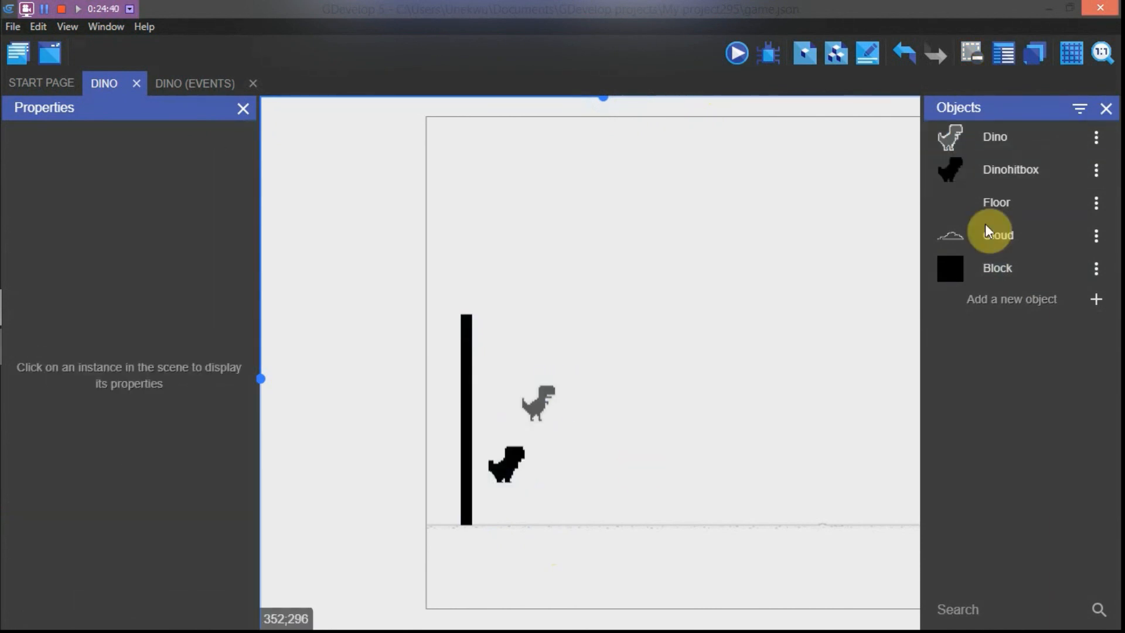
Place a second Block just past the dinosaurs, shaped as a wall 10 wide and 260 high at about X 183, Y 237
drag(979, 279, 595, 319)
drag(620, 378, 607, 538)
drag(652, 418, 580, 426)
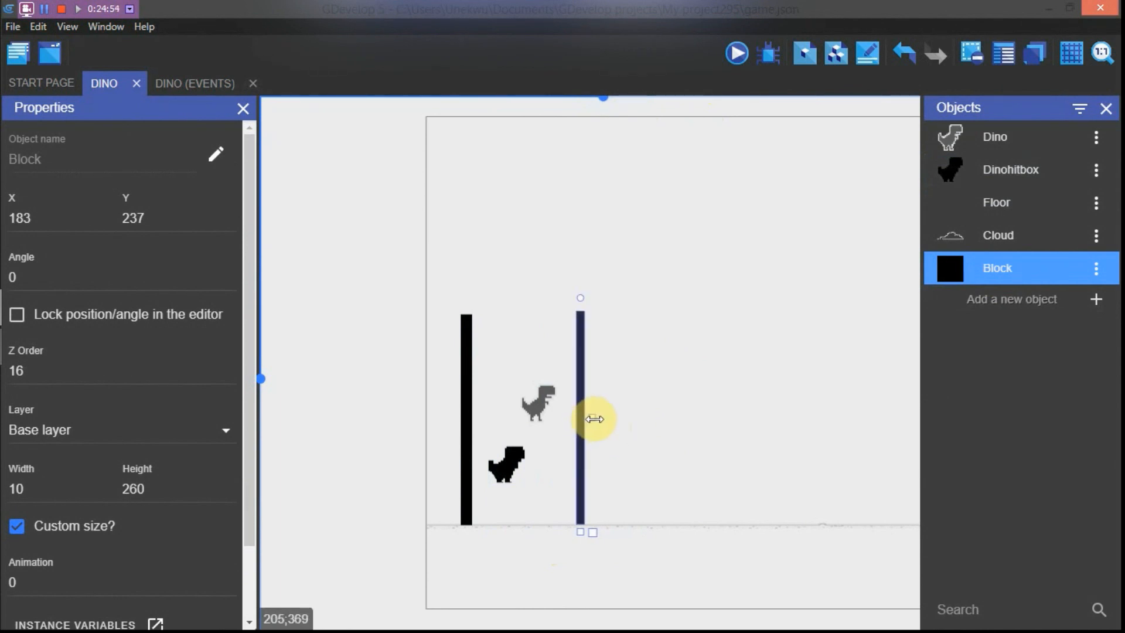
click(594, 419)
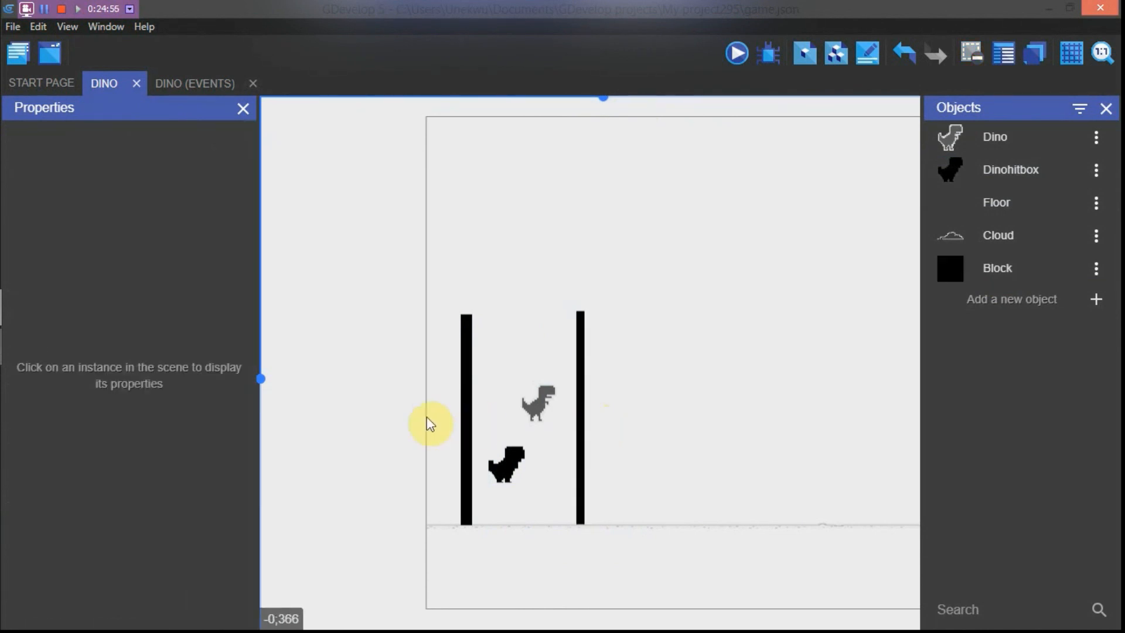
Narrow the left Block wall to a width of 10 and move the right wall closer, to about X 166, Y 238
click(466, 423)
drag(476, 420, 471, 420)
click(670, 439)
drag(575, 436, 562, 439)
click(611, 273)
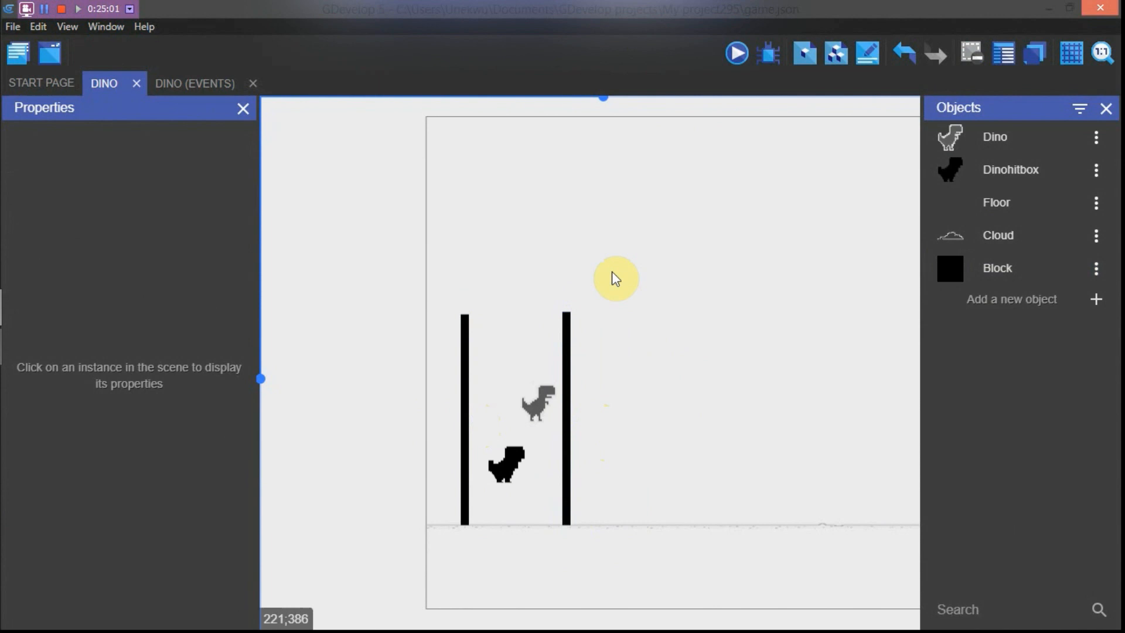
Assign both Block walls to the GUI layer
click(472, 384)
click(123, 427)
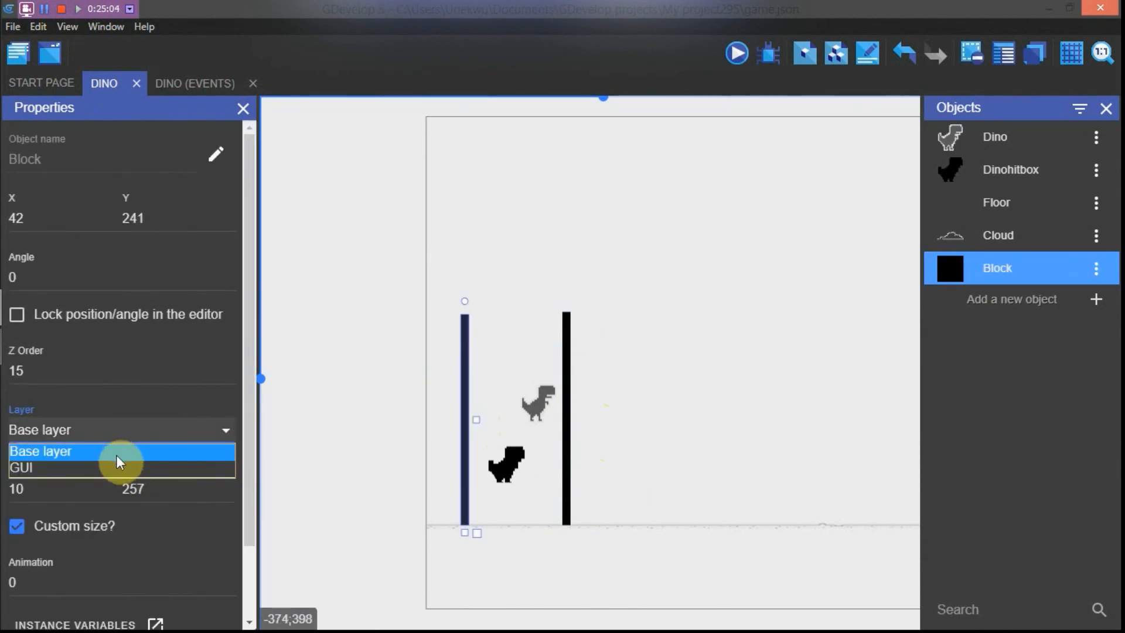
click(116, 468)
click(571, 414)
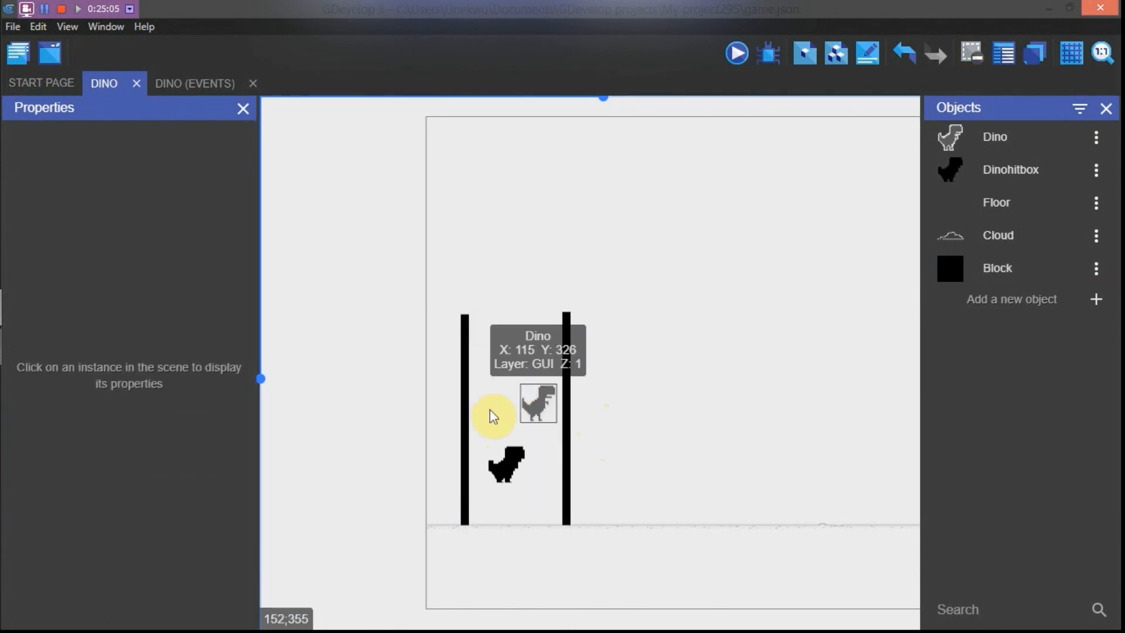
click(571, 437)
click(153, 437)
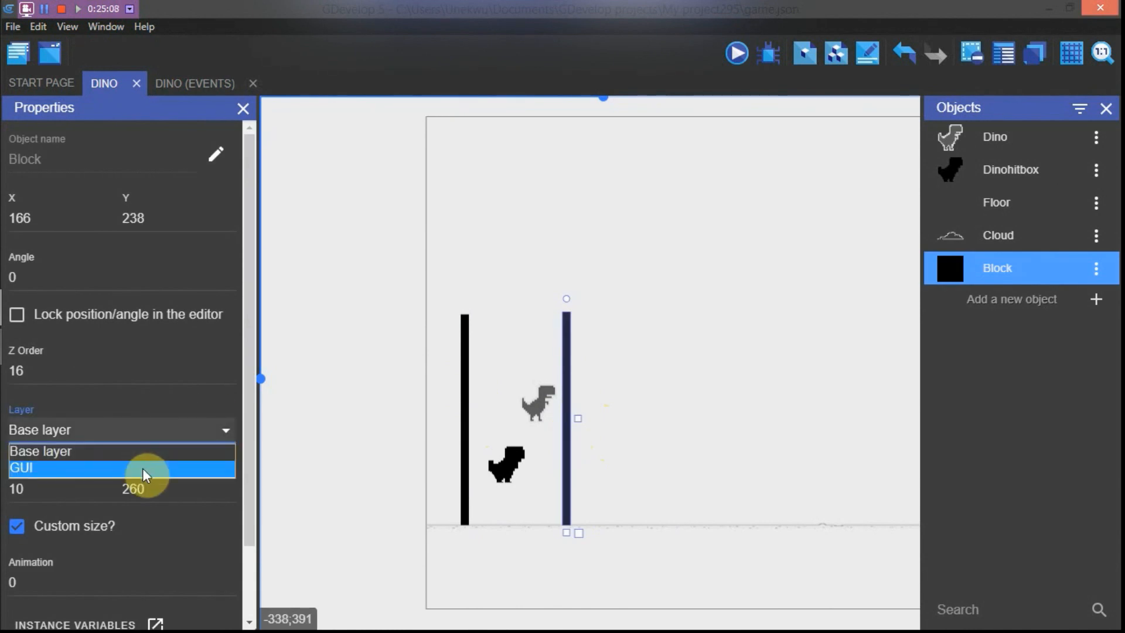
click(142, 469)
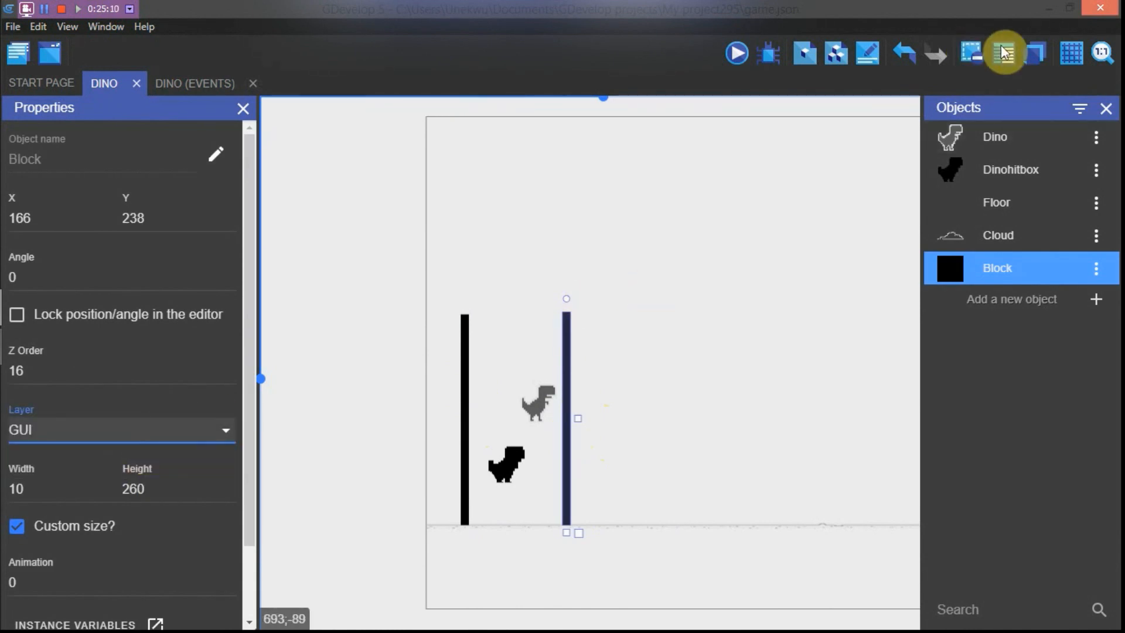
click(1039, 51)
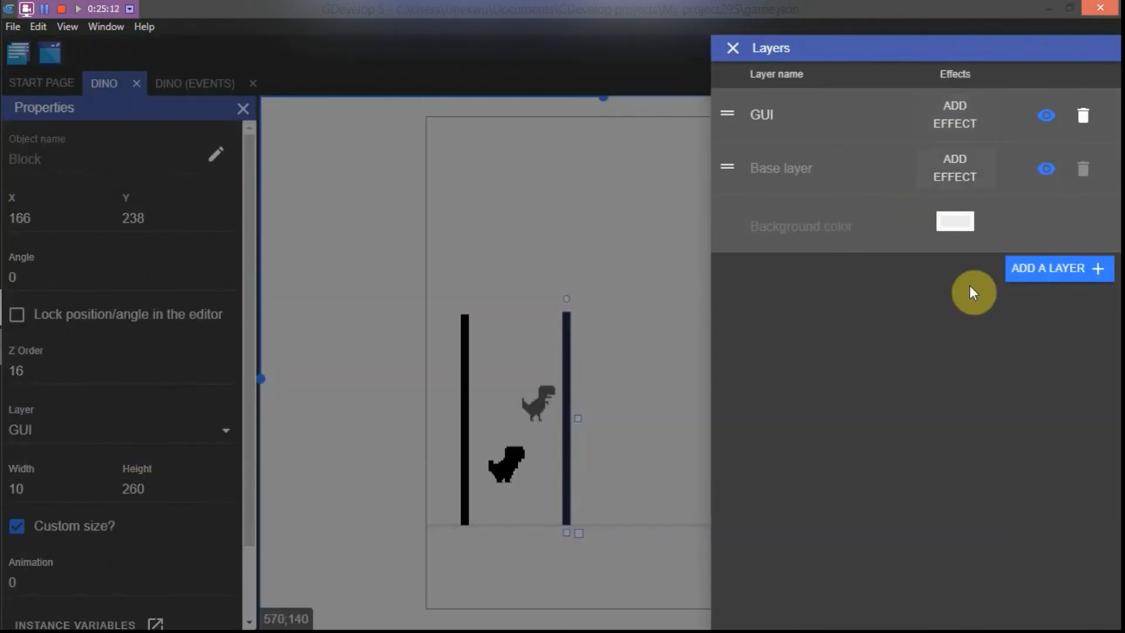
click(1012, 269)
double_click(795, 116)
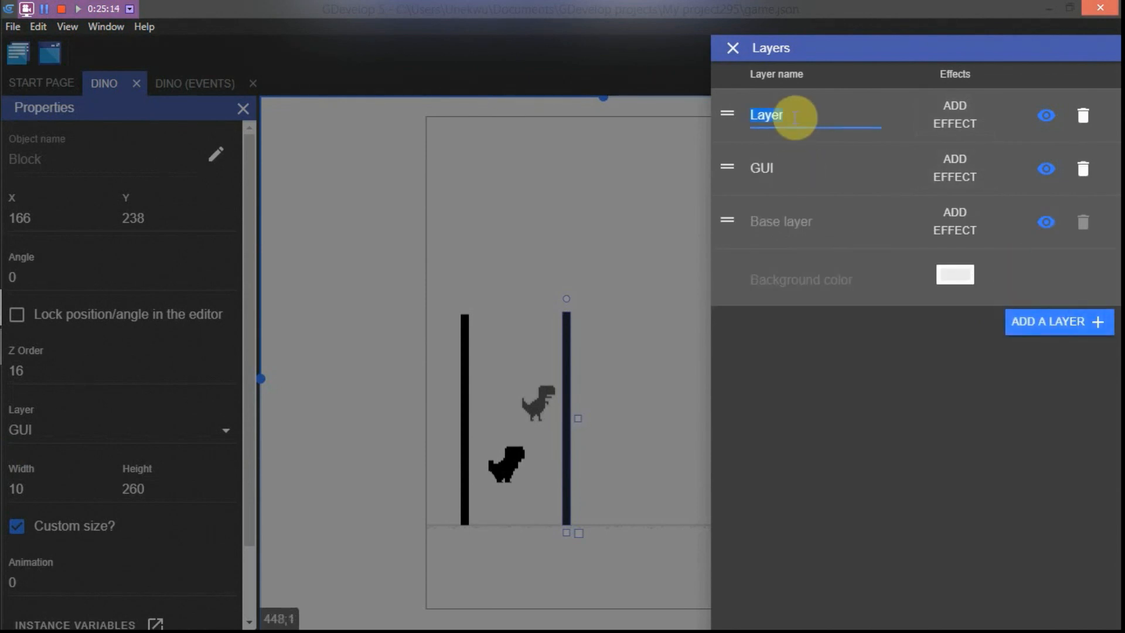
text(G)
click(1083, 117)
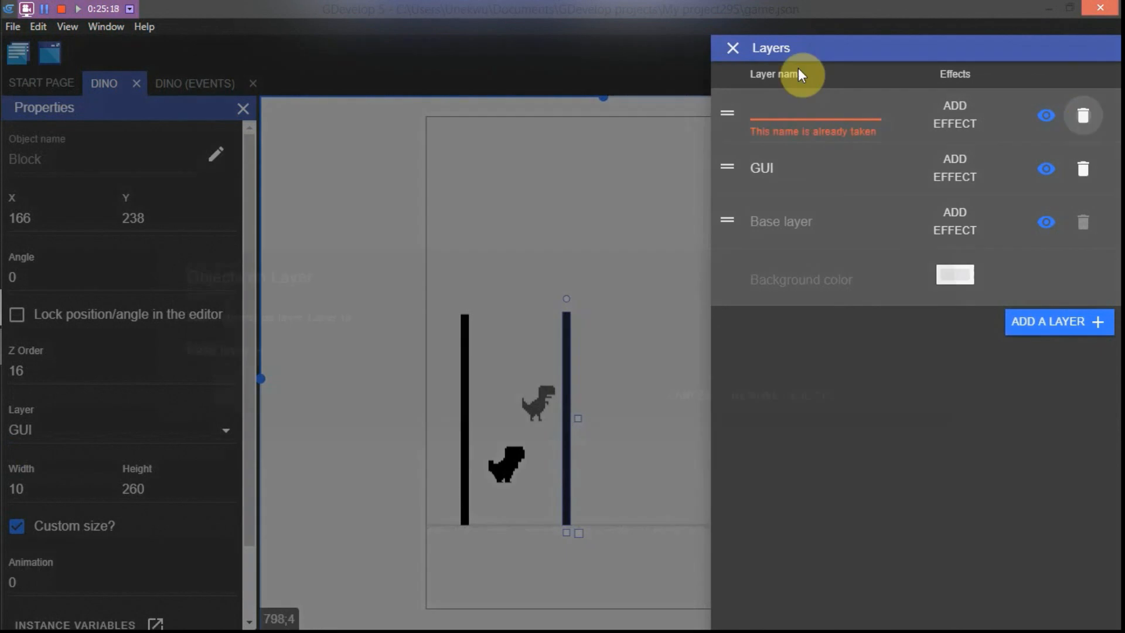
click(800, 392)
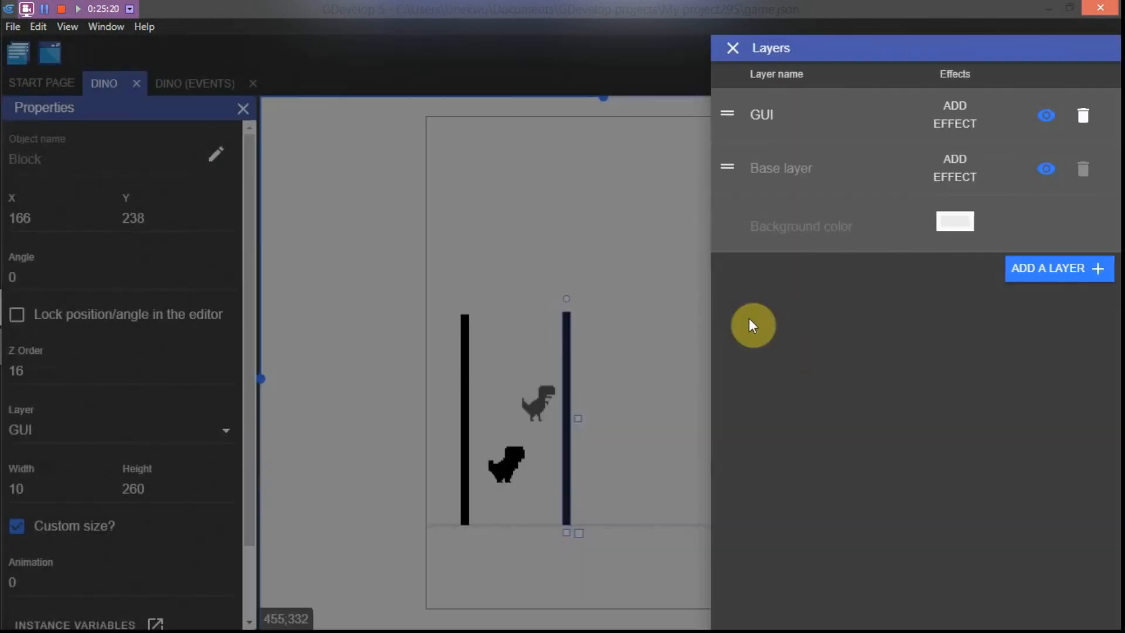
click(728, 47)
click(673, 237)
click(567, 371)
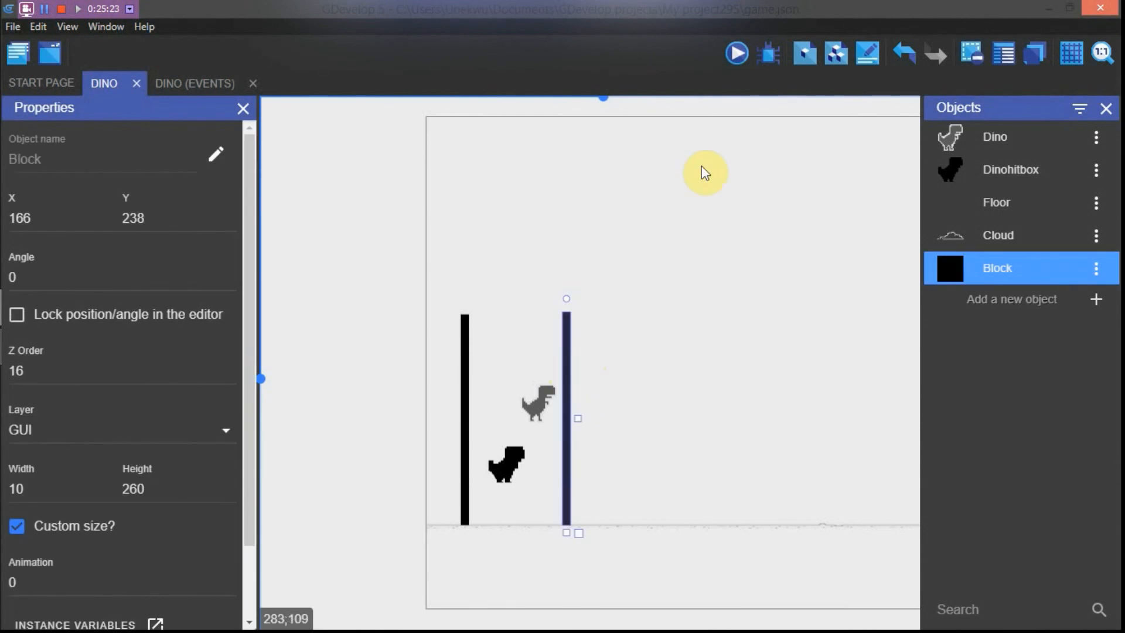
Preview the game and make the dinosaur jump several times between the two Block walls
click(739, 62)
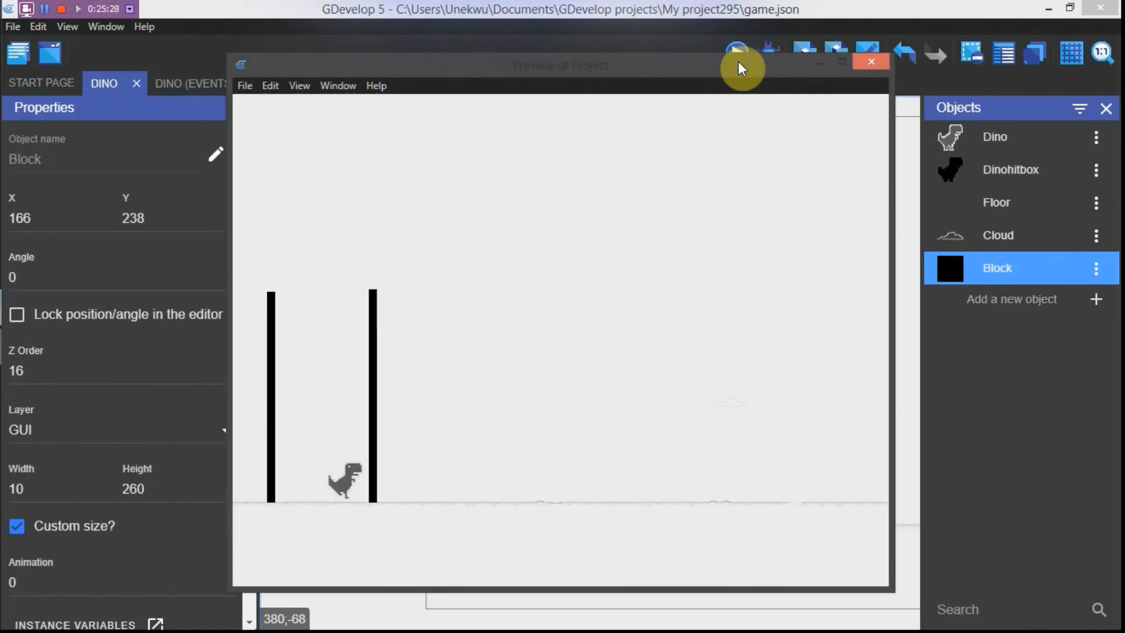
key(space)
key(space)
key(space)
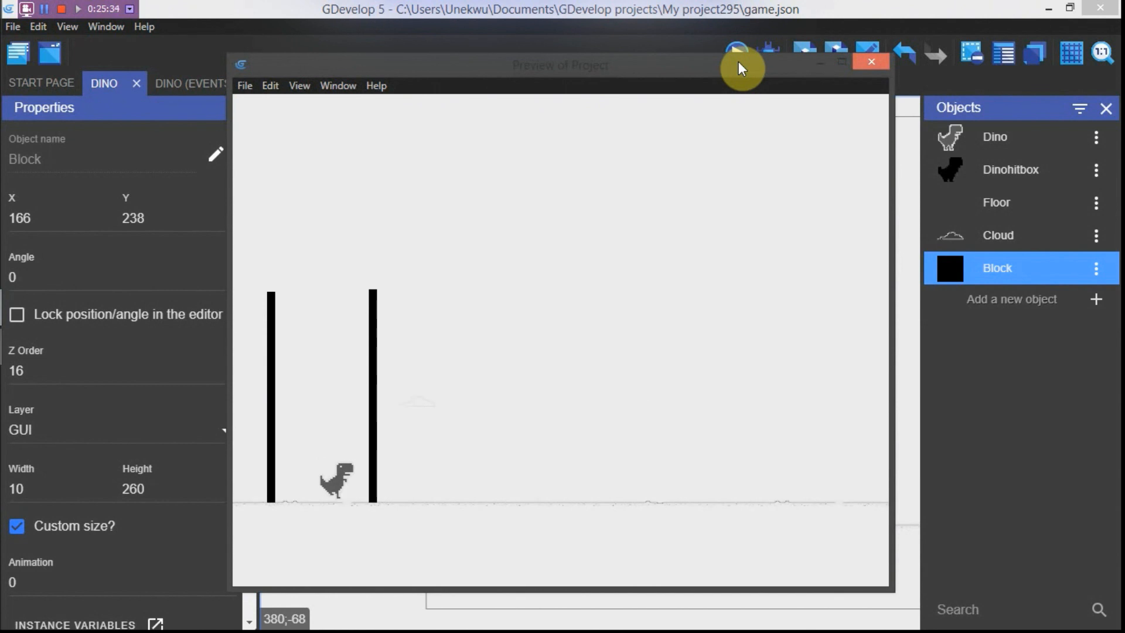
click(874, 62)
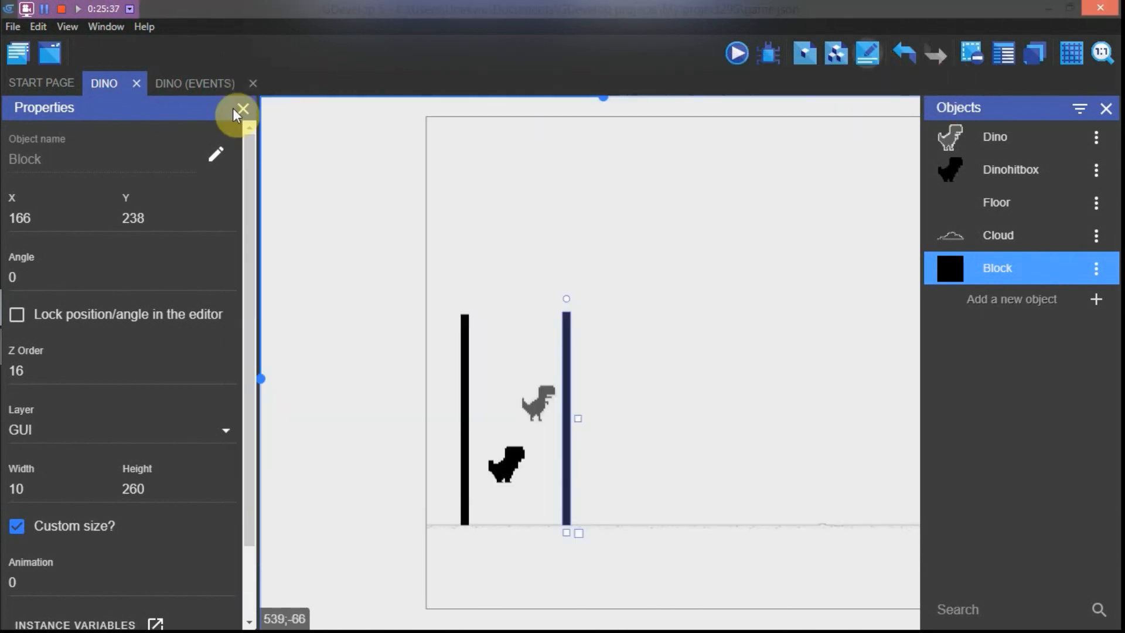
Add an action to the scene's beginning event that hides the Block object
click(201, 82)
scroll(376, 152, up, 3)
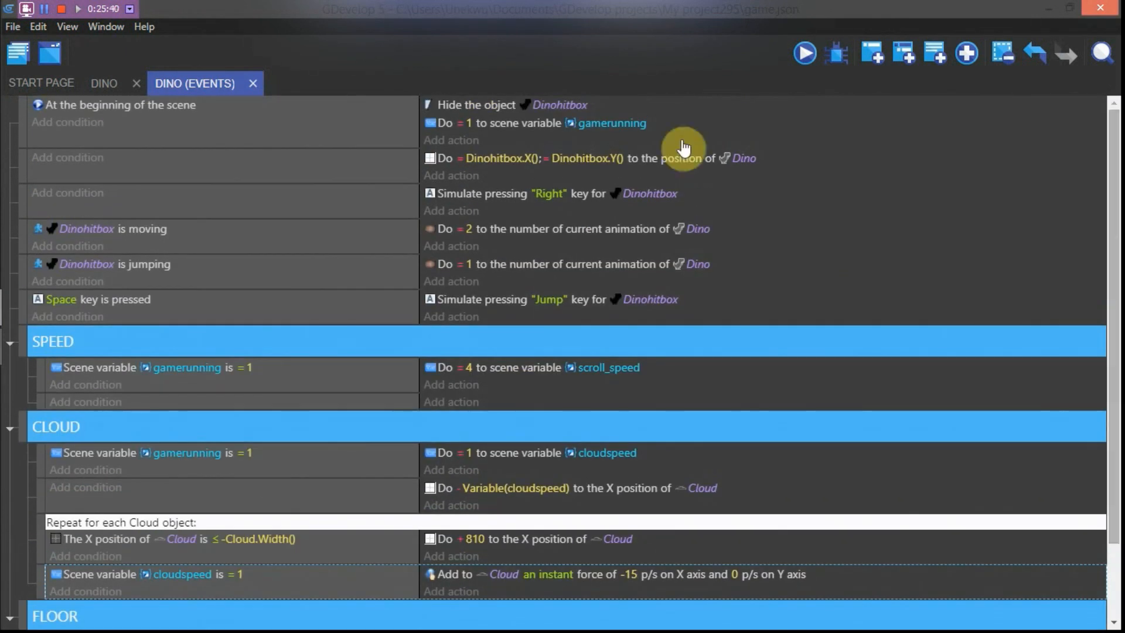
click(449, 140)
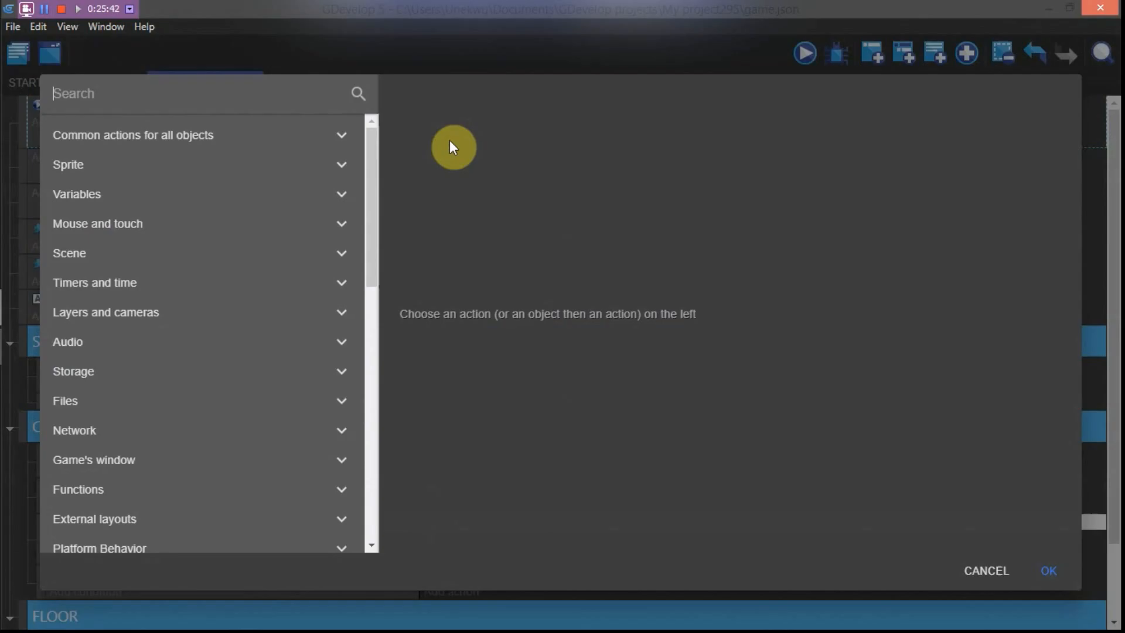
text(HIDE)
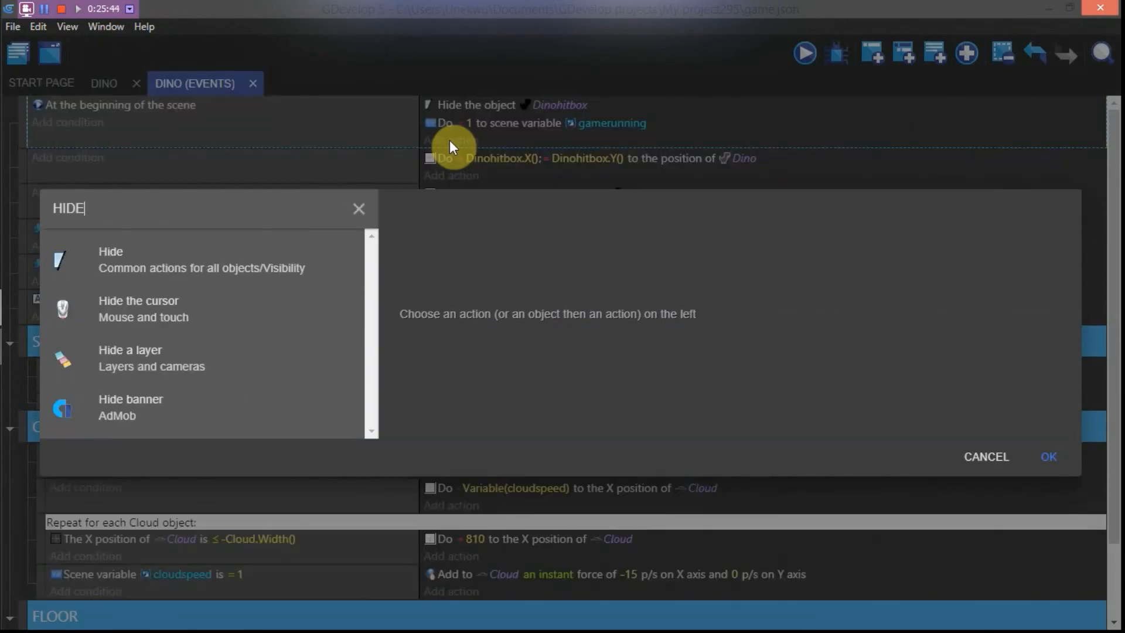
click(181, 253)
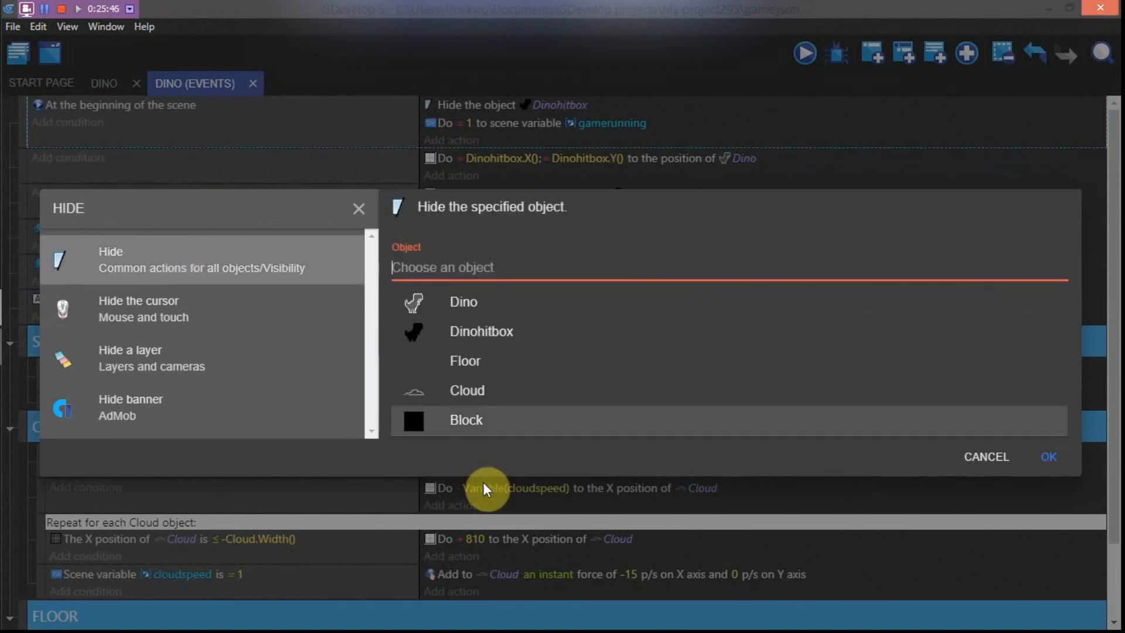
click(518, 422)
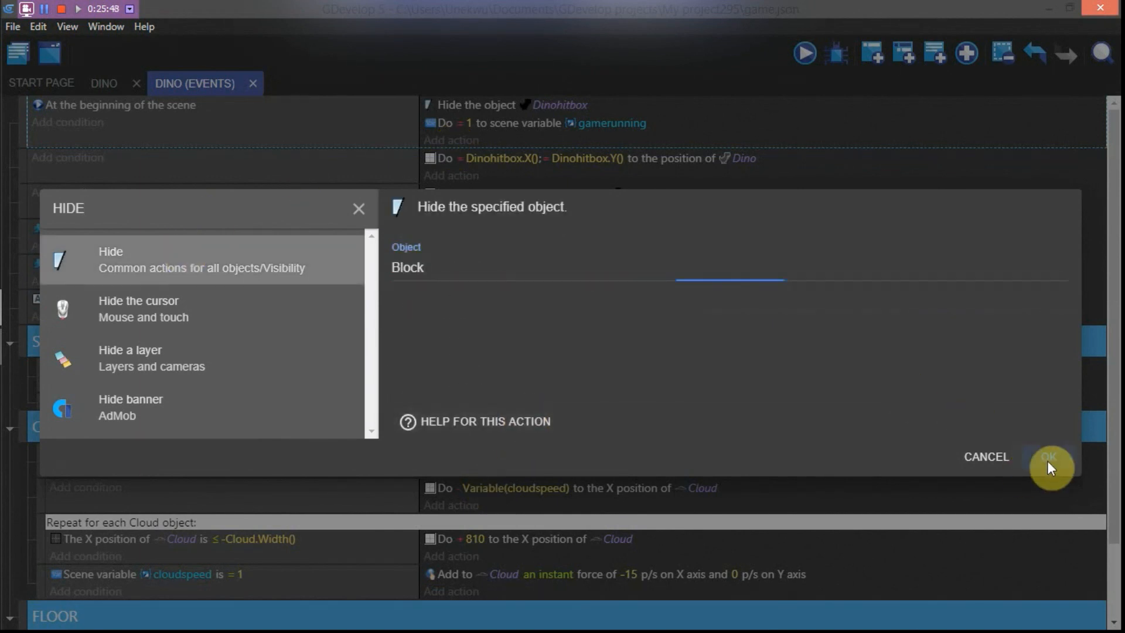
click(1046, 461)
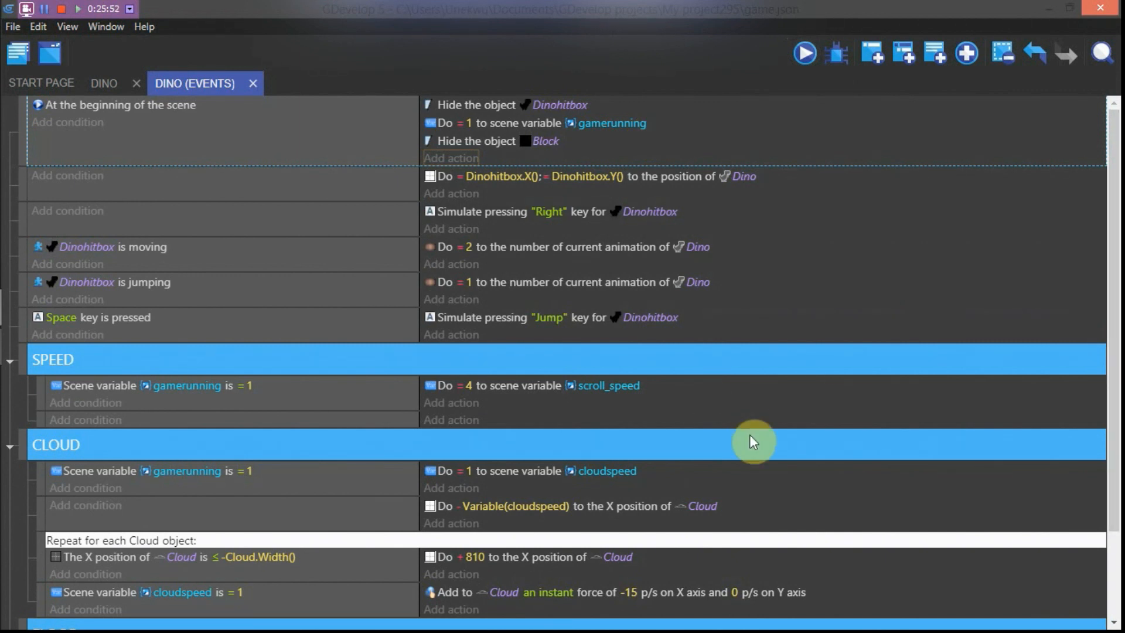
Paste the maximum speed action, set to Variable(scroll_speed), into the FLOOR group's gamerunning event and assign it to Dinohitbox
drag(1111, 343, 1108, 428)
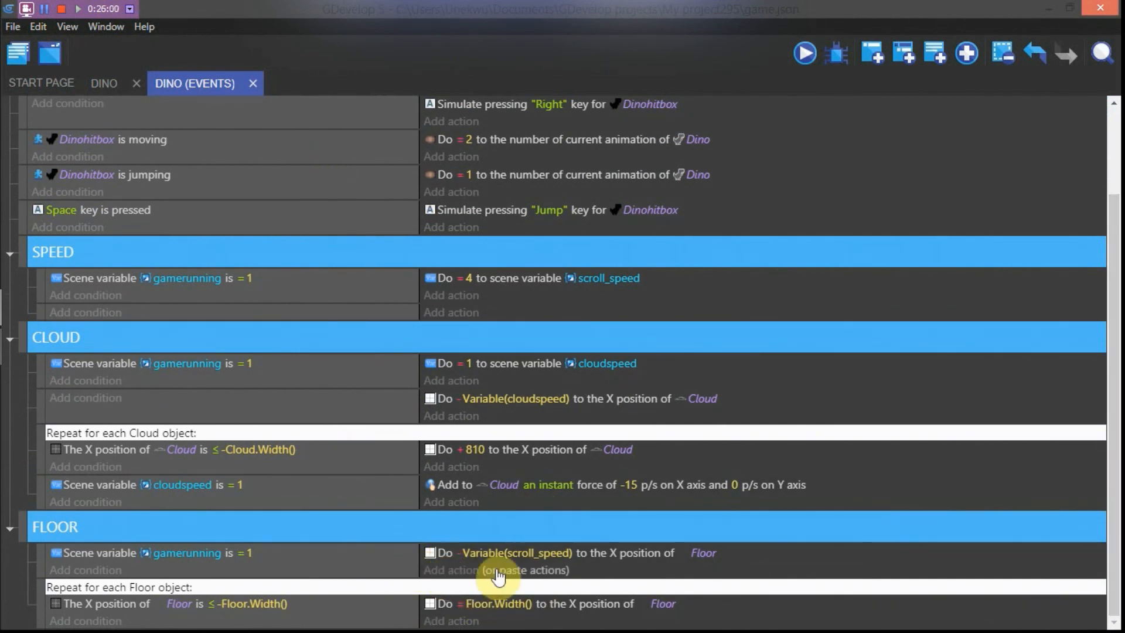
click(527, 570)
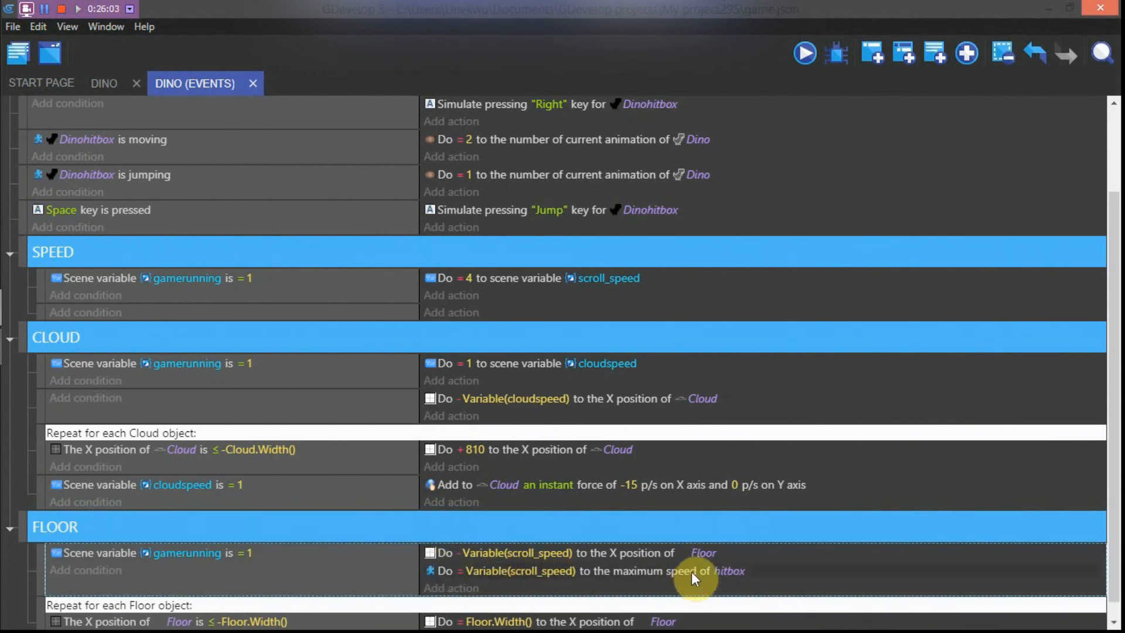
click(730, 567)
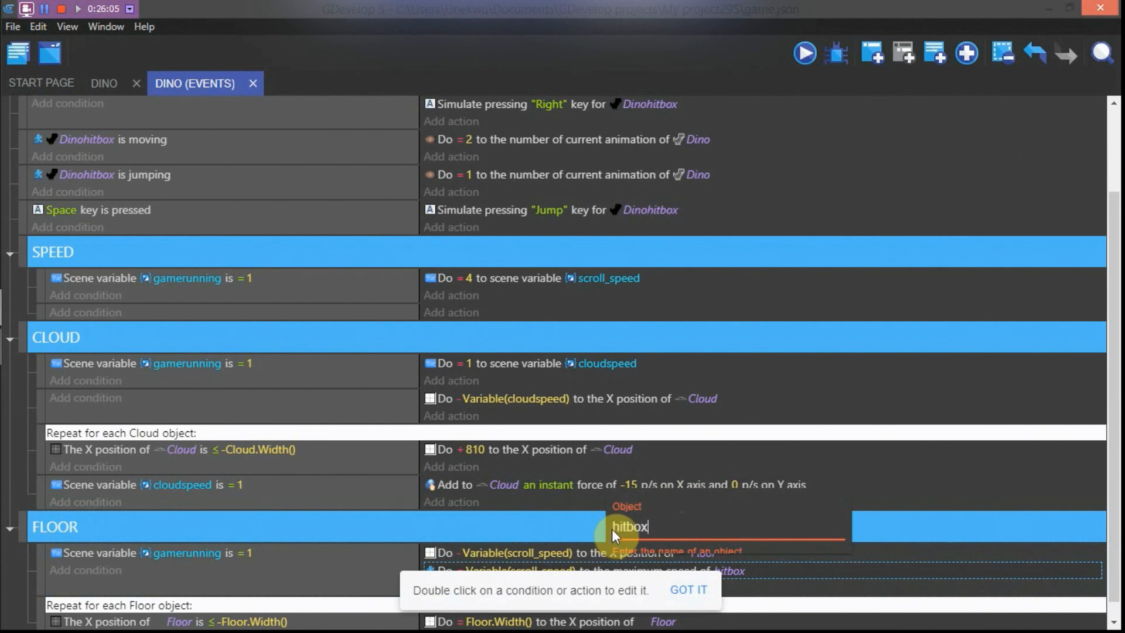
text(dino)
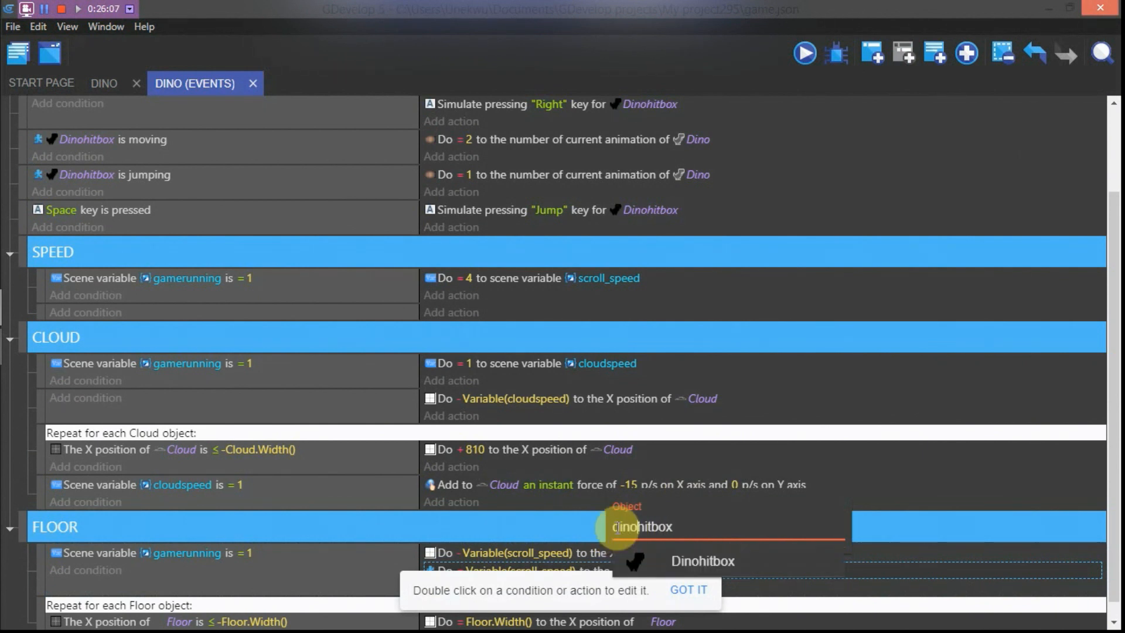
click(664, 572)
click(950, 463)
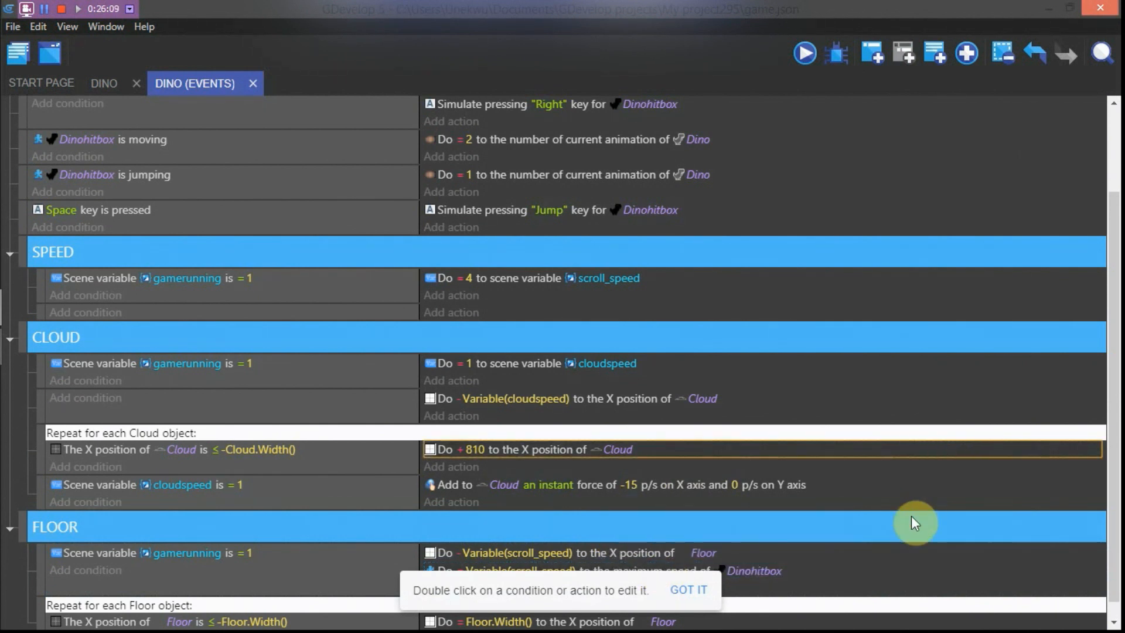
click(918, 523)
Preview the game again and test repeated jumps with the Block walls hidden
click(801, 56)
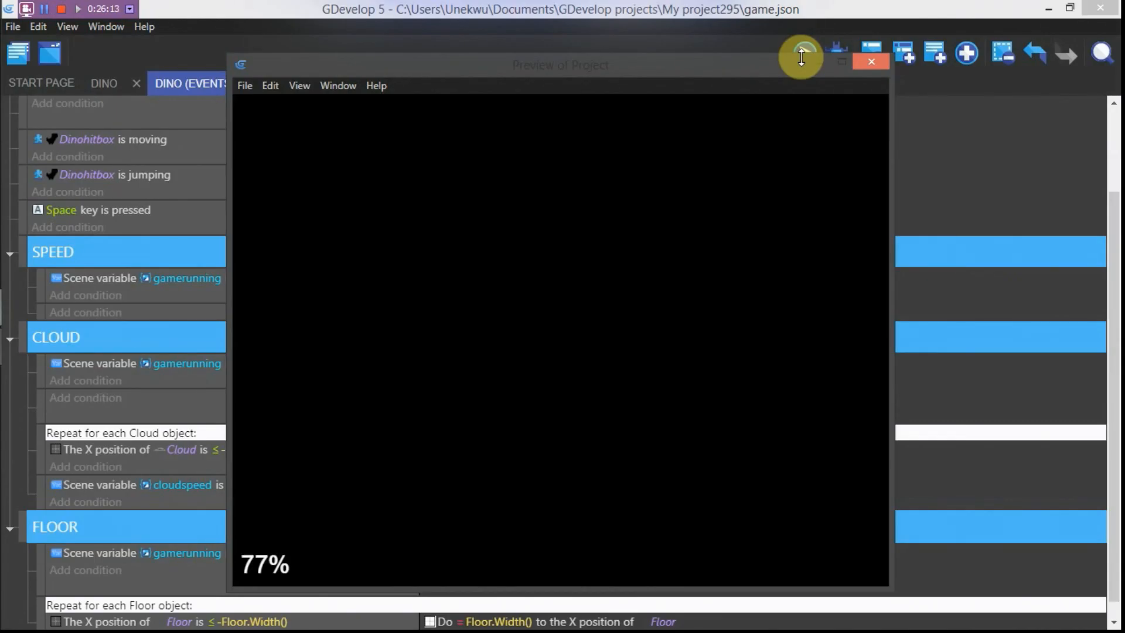
key(space)
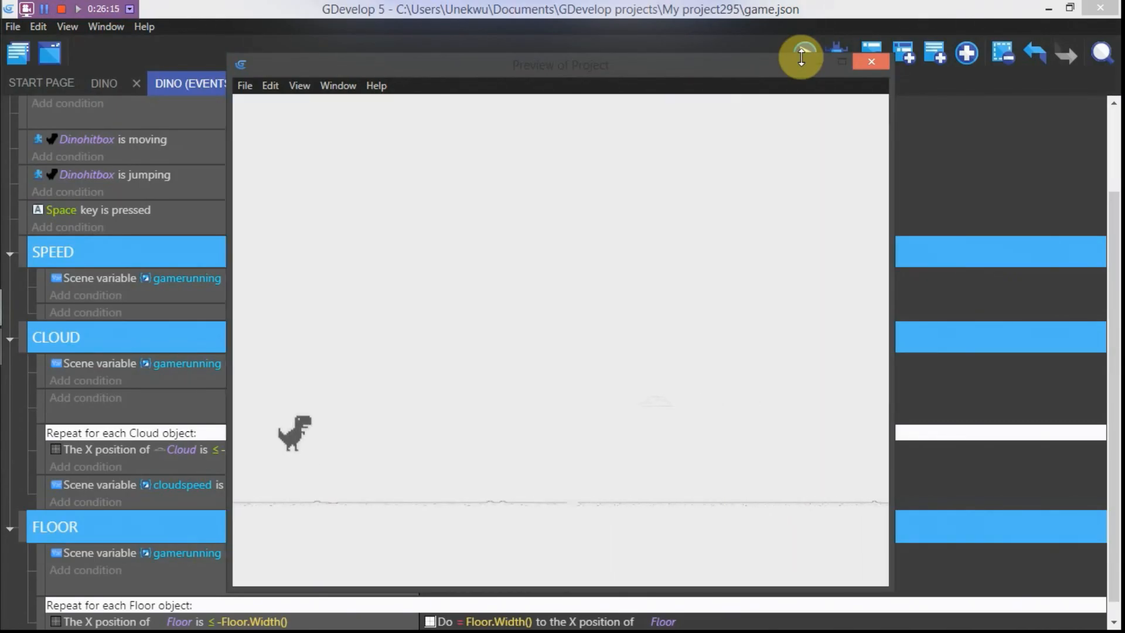
key(space)
key(space)
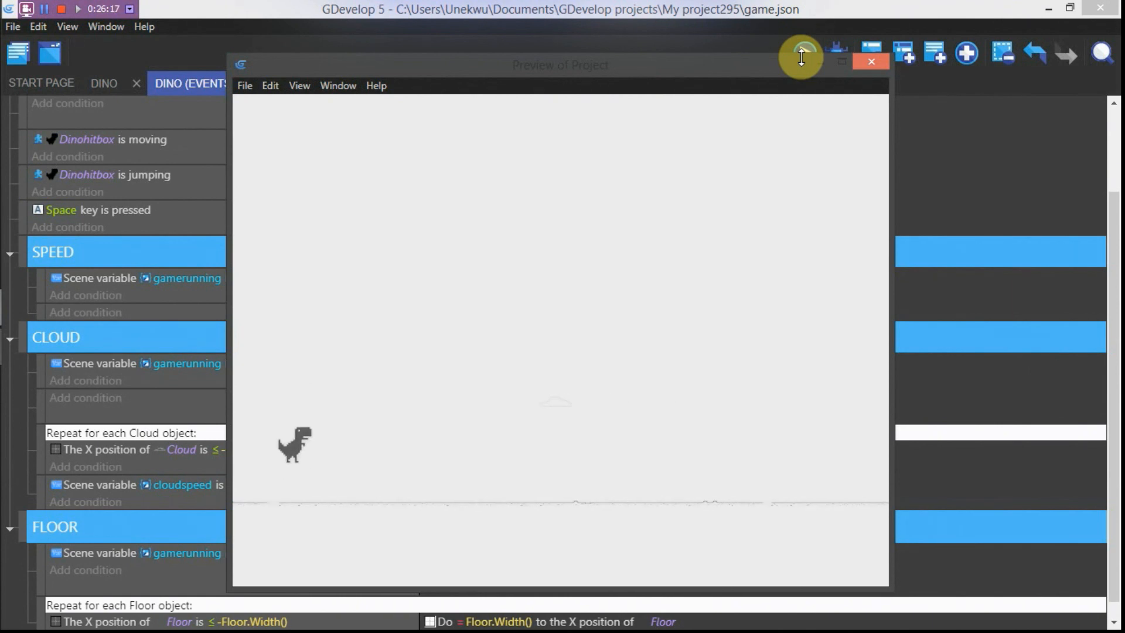
key(space)
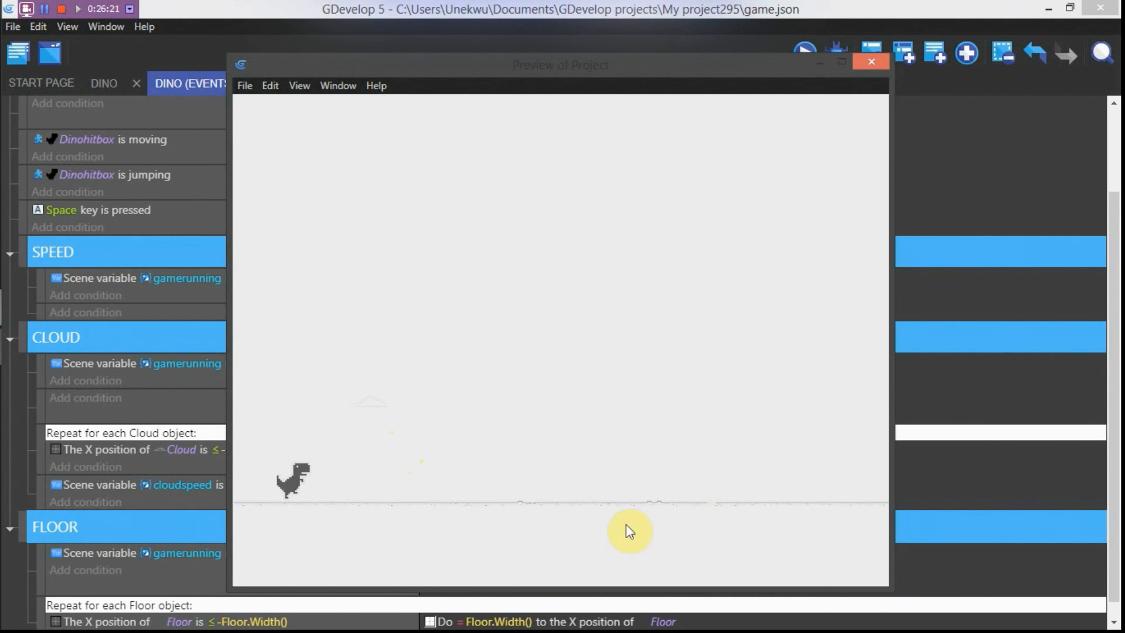
click(874, 63)
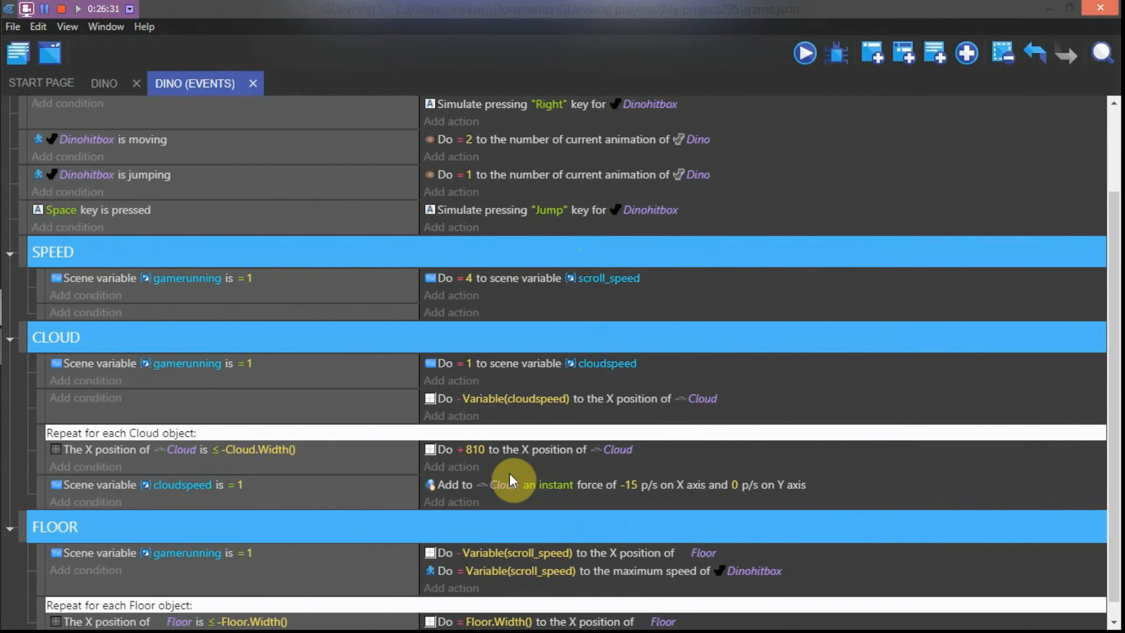
Return to the Dino scene layout at the far end of the scene frame
click(104, 89)
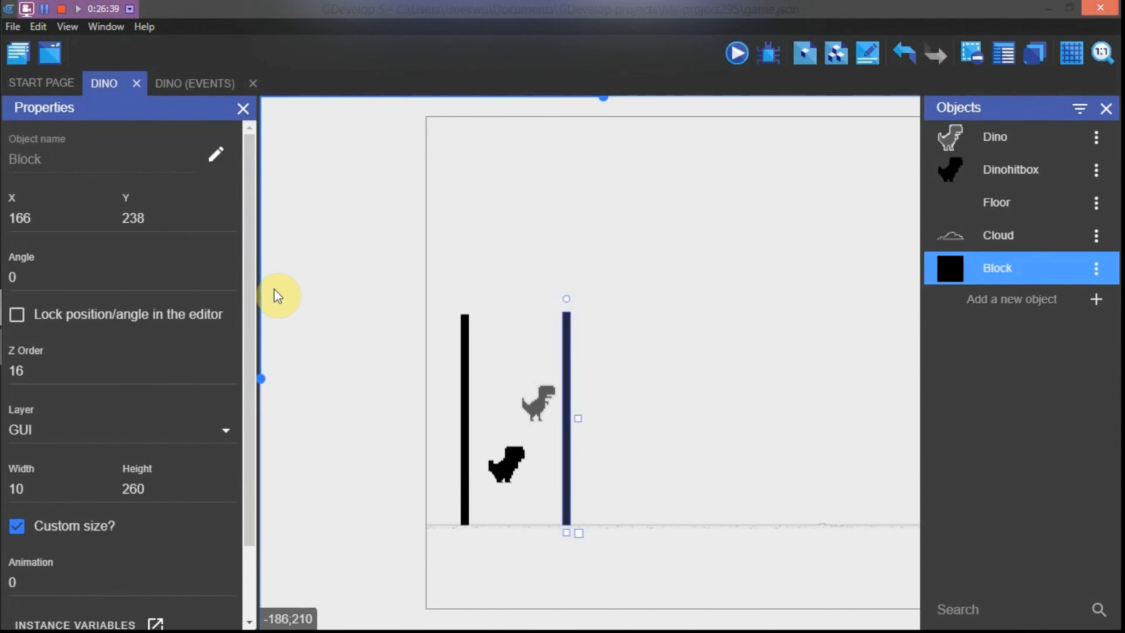
drag(603, 98, 630, 100)
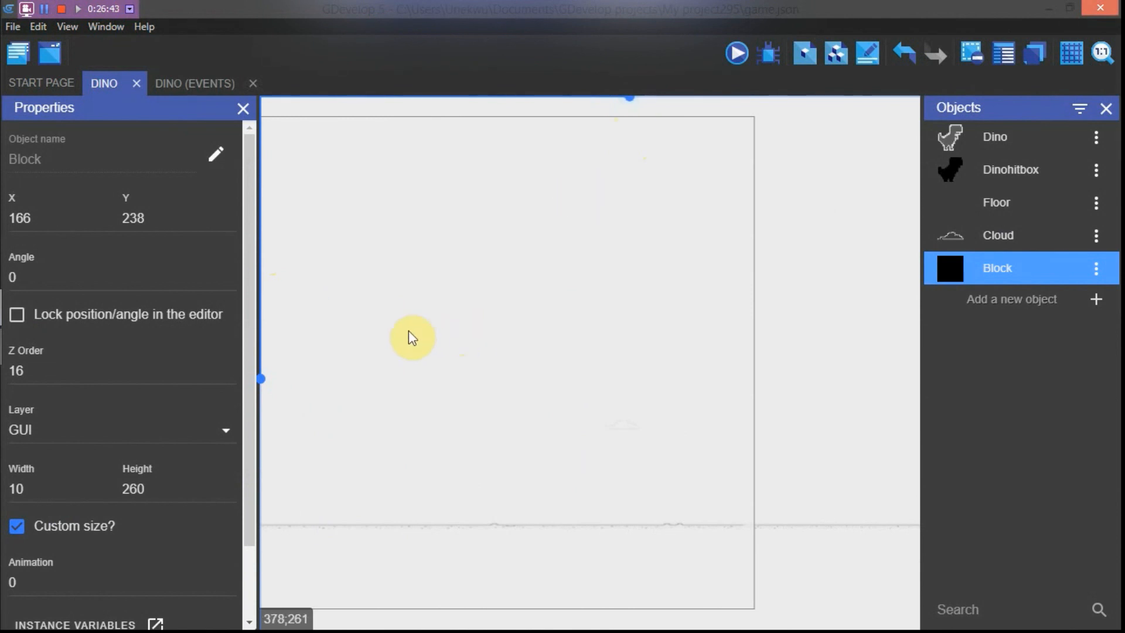